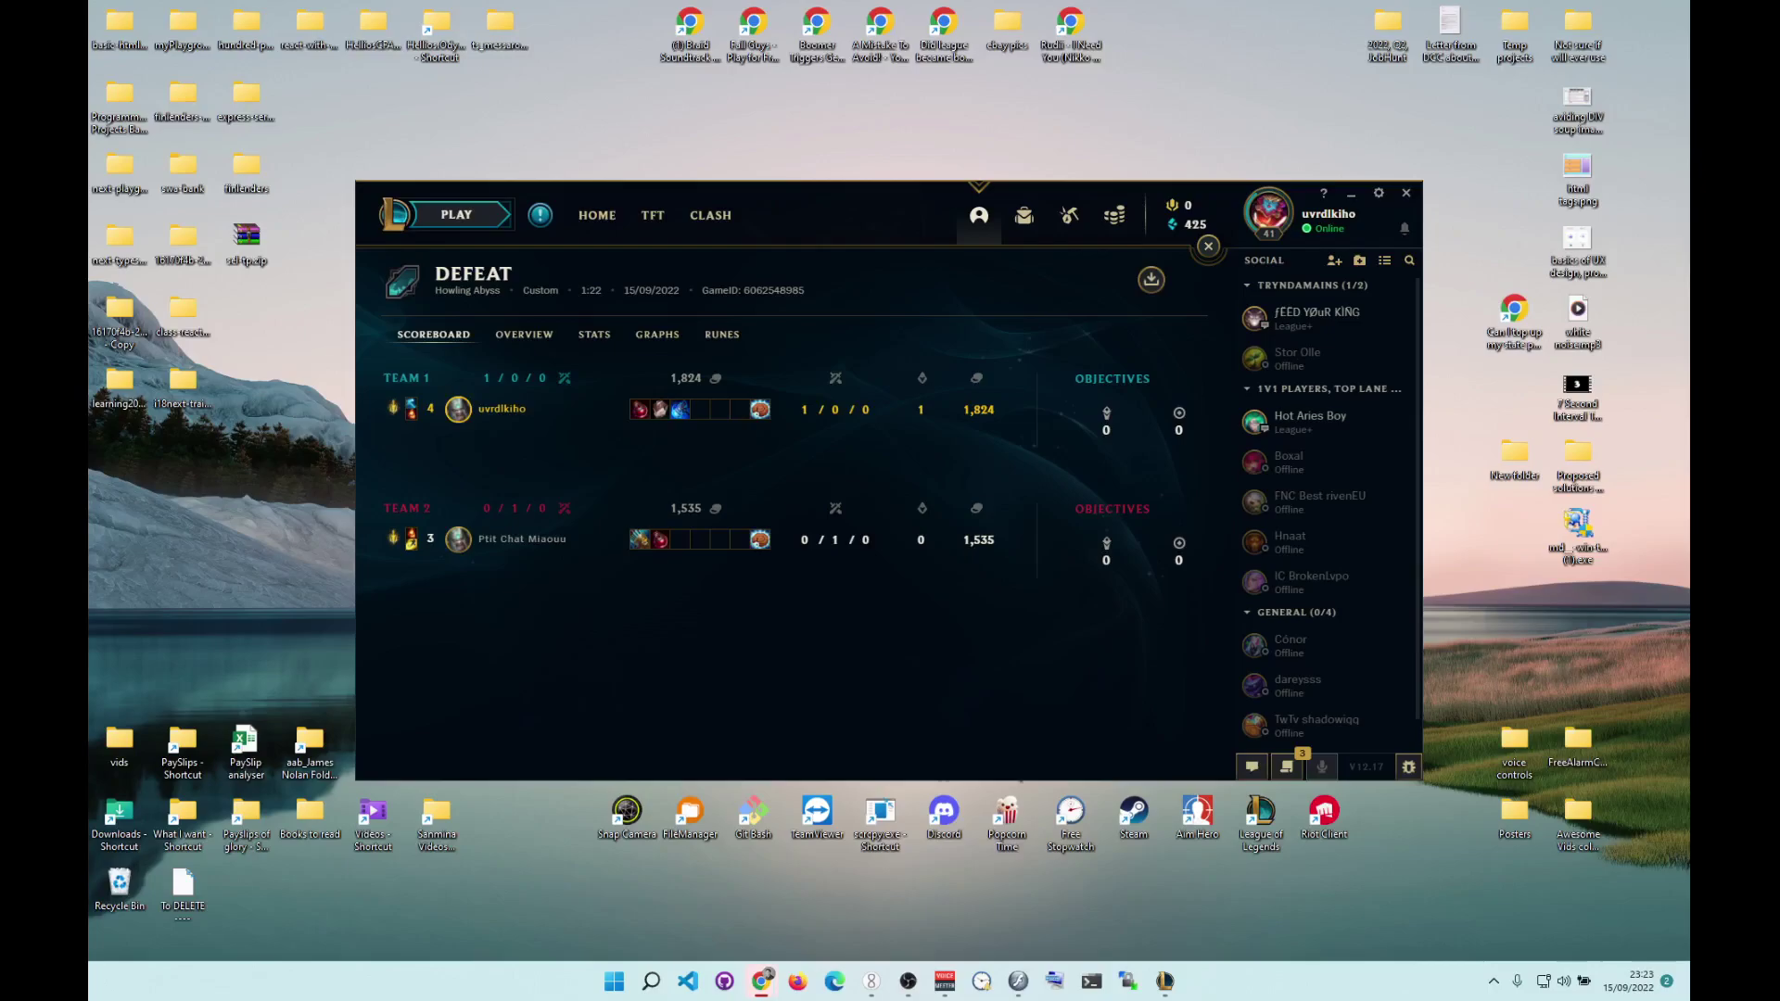
# Switch to the blank untitled document in Google Docs.
pyautogui.hotkey('alt', 'Tab')
pyautogui.moveTo(649, 354); pyautogui.dragTo(738, 2)
pyautogui.click(263, 127)
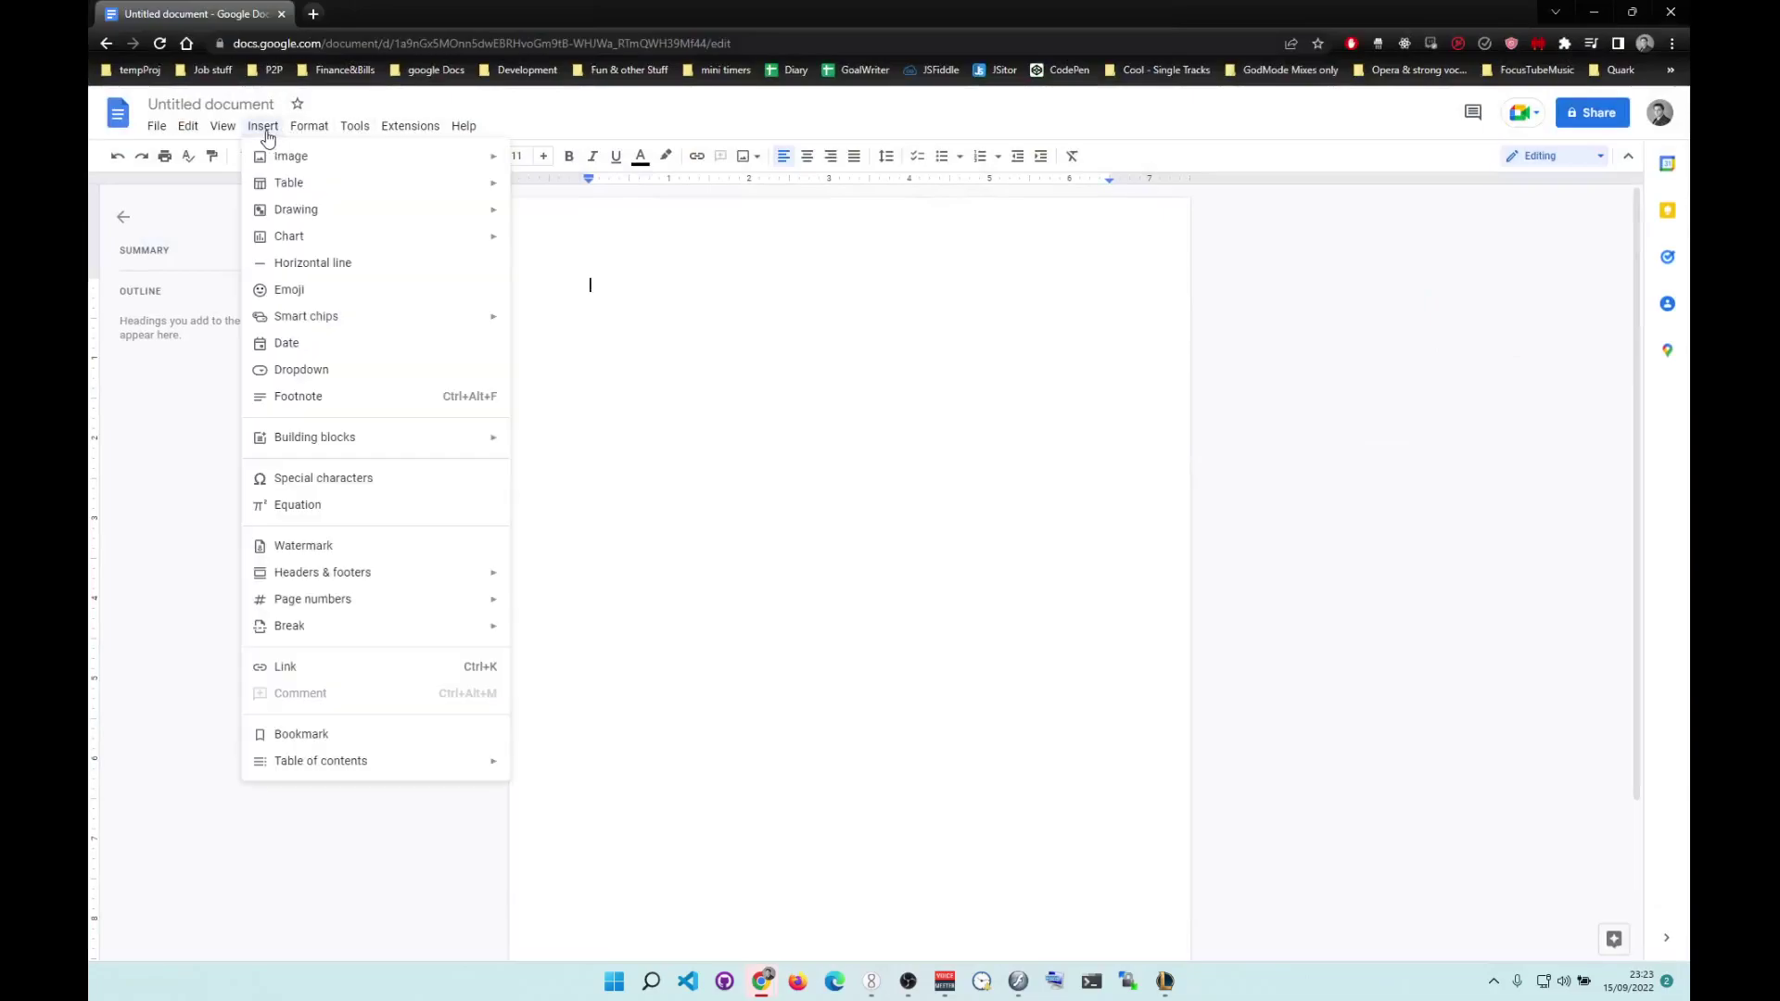
pyautogui.moveTo(290, 189)
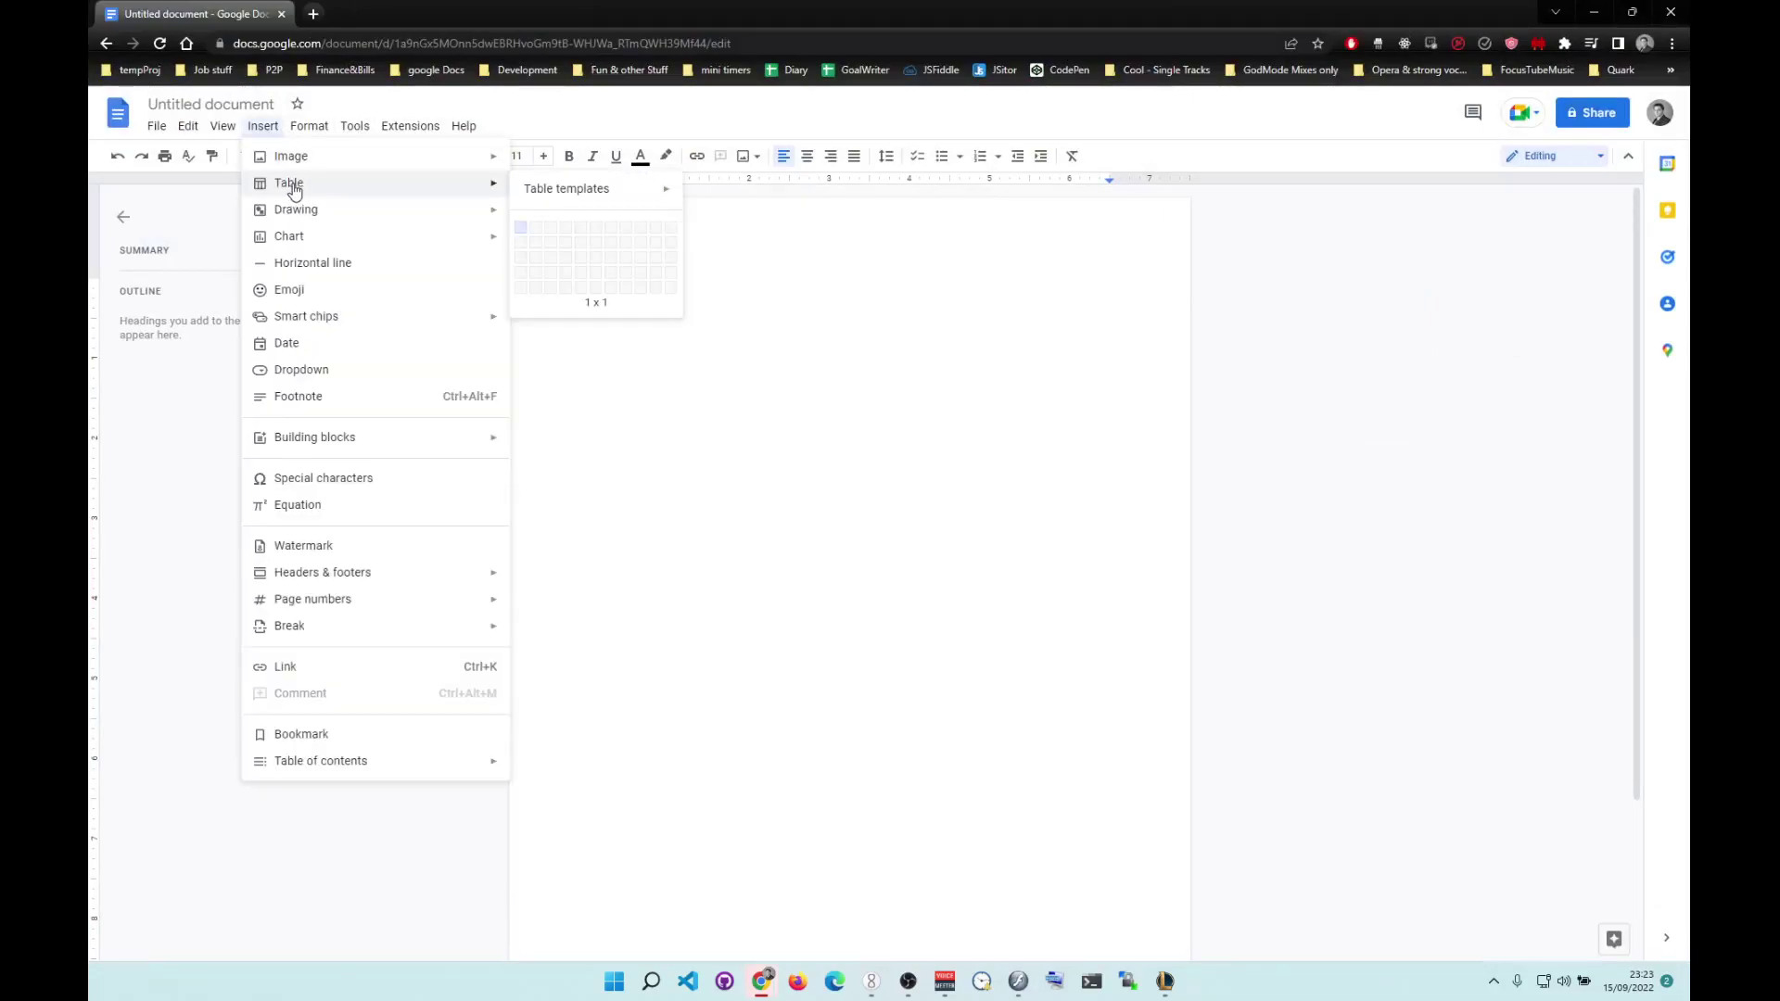
pyautogui.click(538, 262)
pyautogui.doubleClick(633, 303)
pyautogui.click(630, 306)
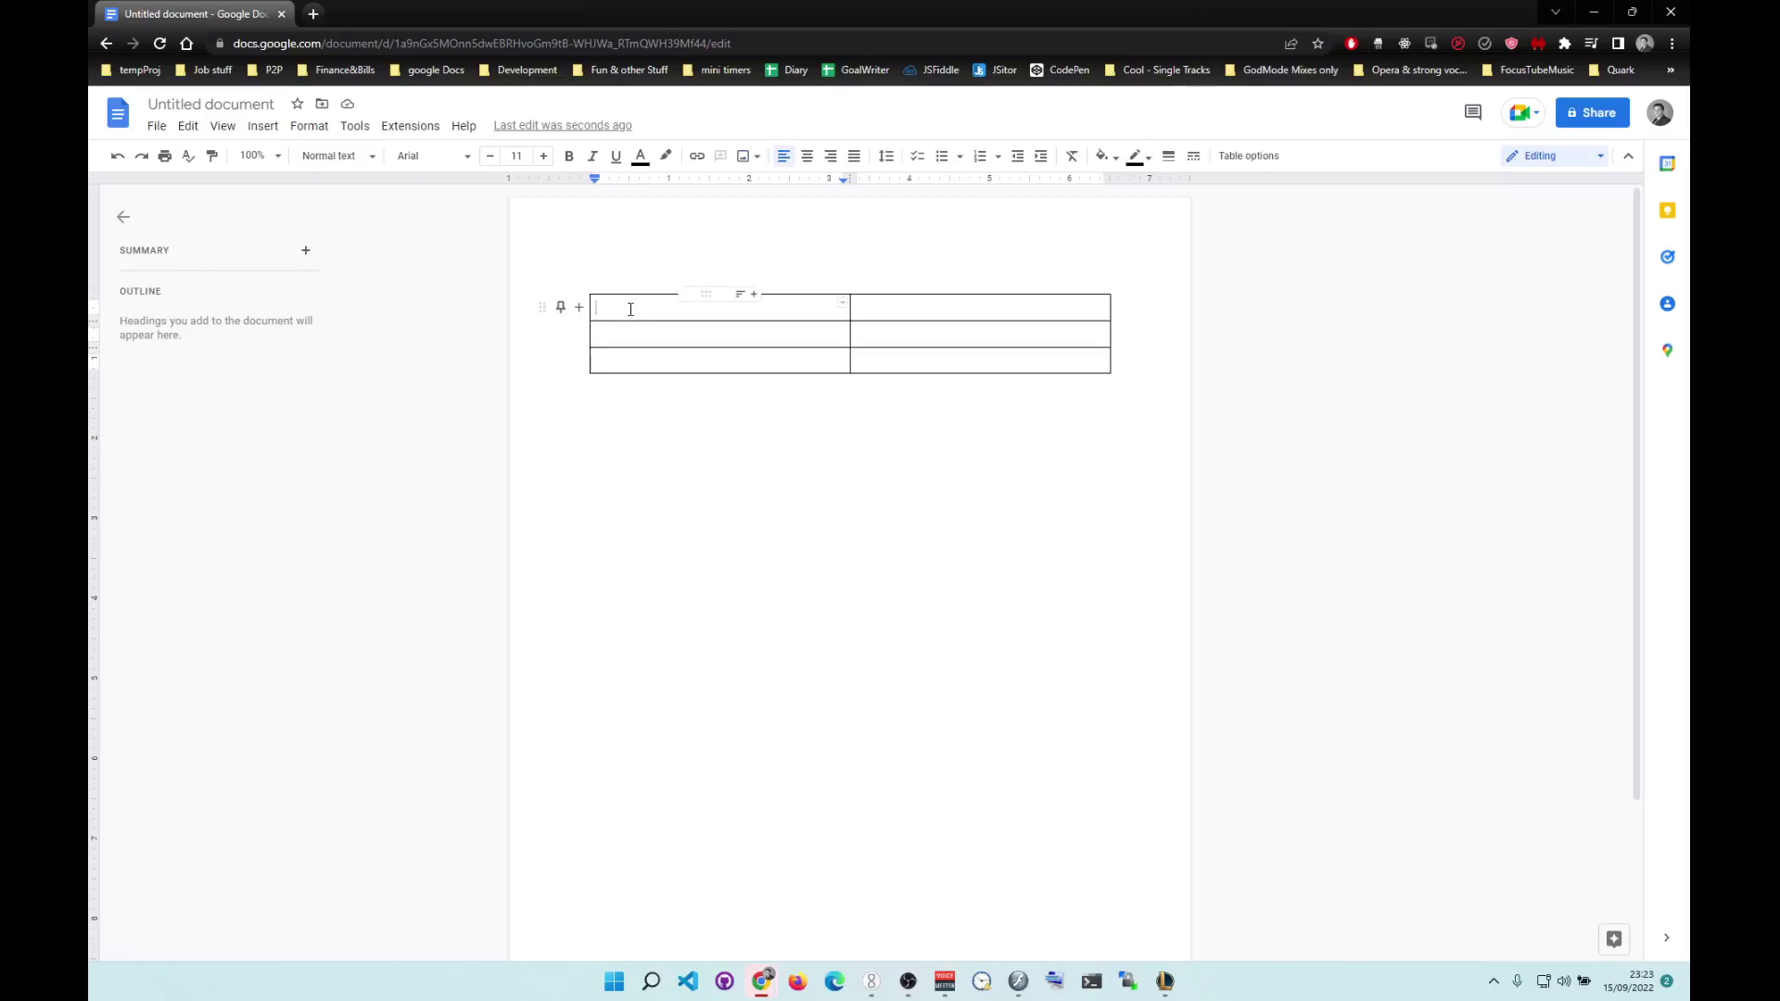
pyautogui.hotkey('ctrl', 'z')
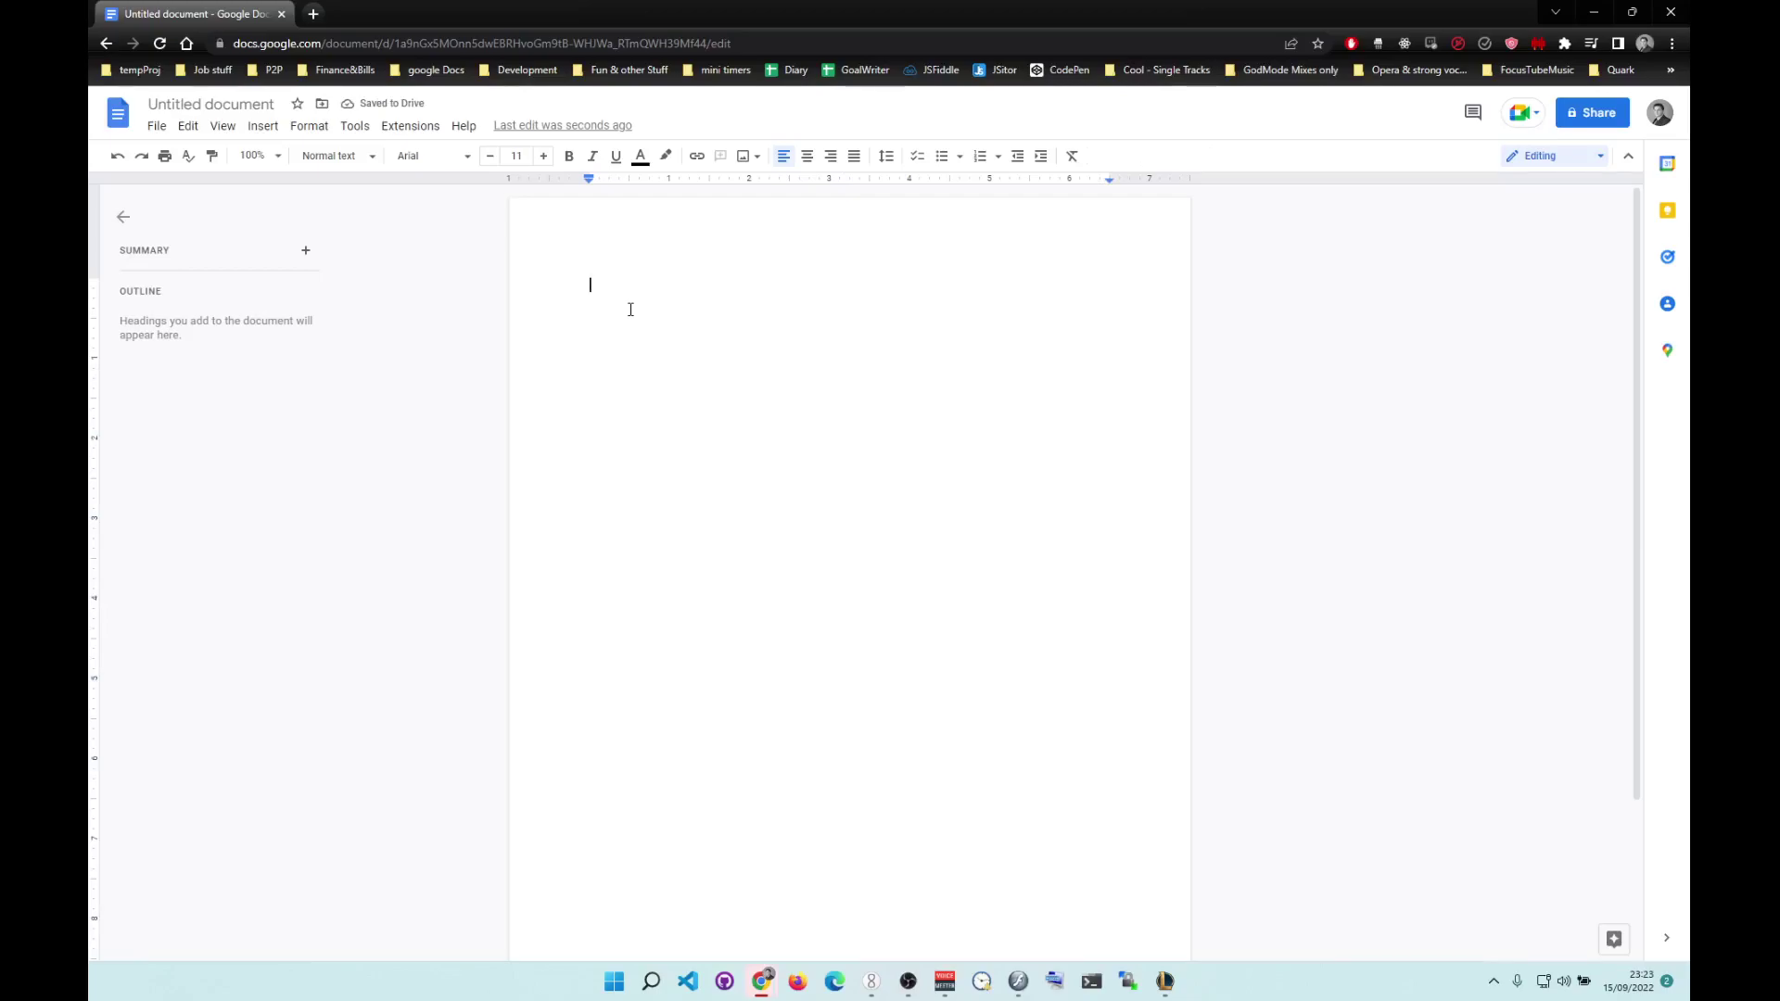
# Enter "You do NOT control" as the document's first line and start a new line below it.
pyautogui.write('YOu do')
pyautogui.press('BackSpace')
pyautogui.press('BackSpace')
pyautogui.press('BackSpace')
pyautogui.press('BackSpace')
pyautogui.press('BackSpace')
pyautogui.write('ou do NOT control')
pyautogui.press('Return')
# Insert a 2 x 2 table below the heading line and enter "Build order win" in its first cell.
pyautogui.click(264, 127)
pyautogui.moveTo(317, 186)
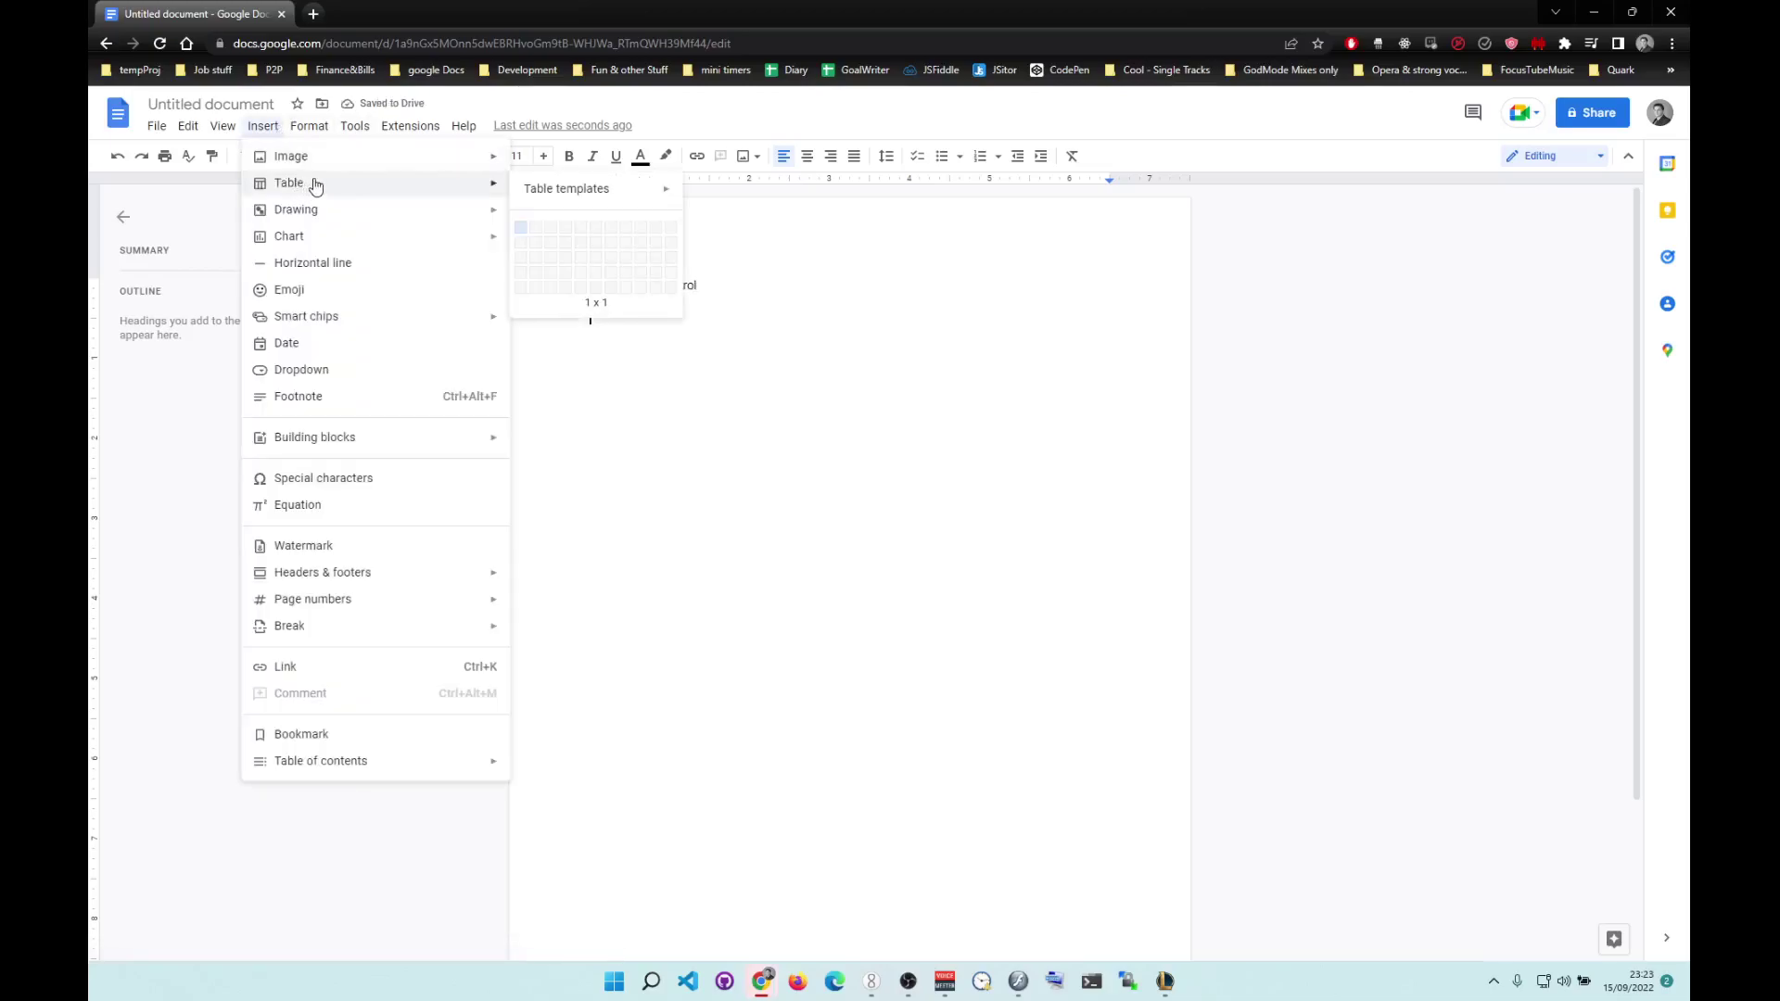
pyautogui.click(536, 243)
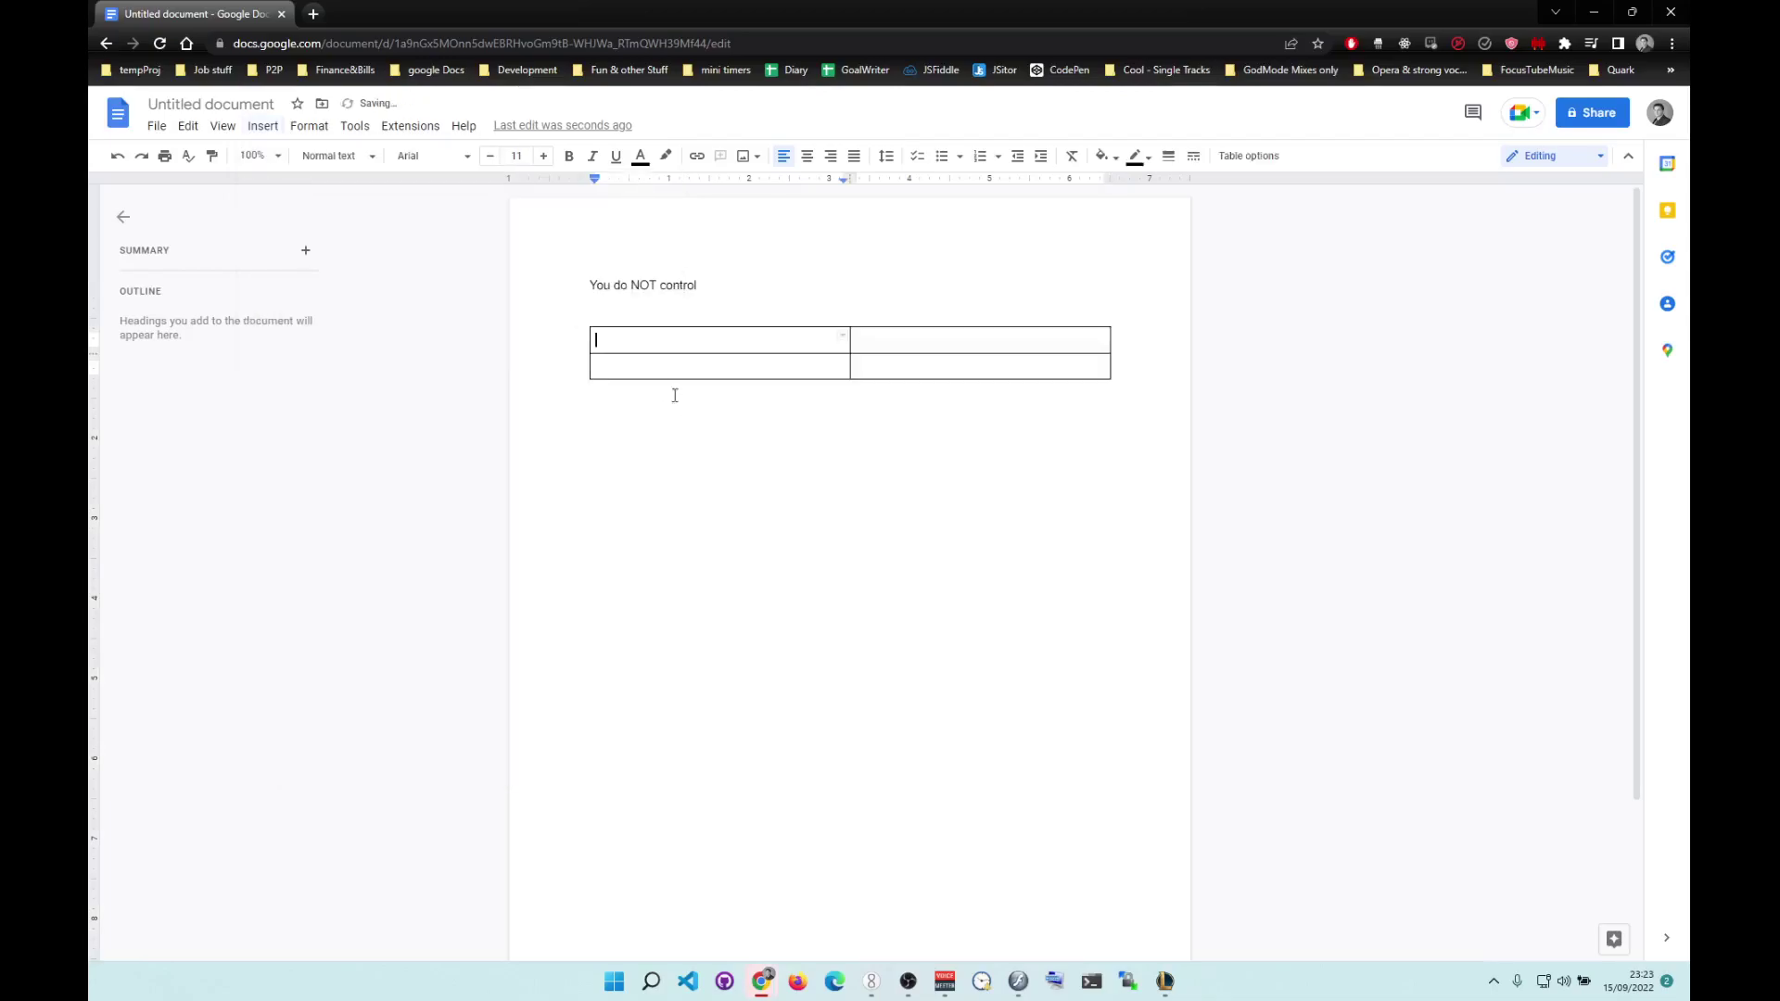
pyautogui.write('Build order win')
pyautogui.press('Tab')
# In the cell beside "Build order win", enter "S: hammer + armour + 3 pots, hammer + long + 2 pots," and "A: hammer + dagger + 3 pots" on separate lines.
pyautogui.write('S:  hammer + armour ')
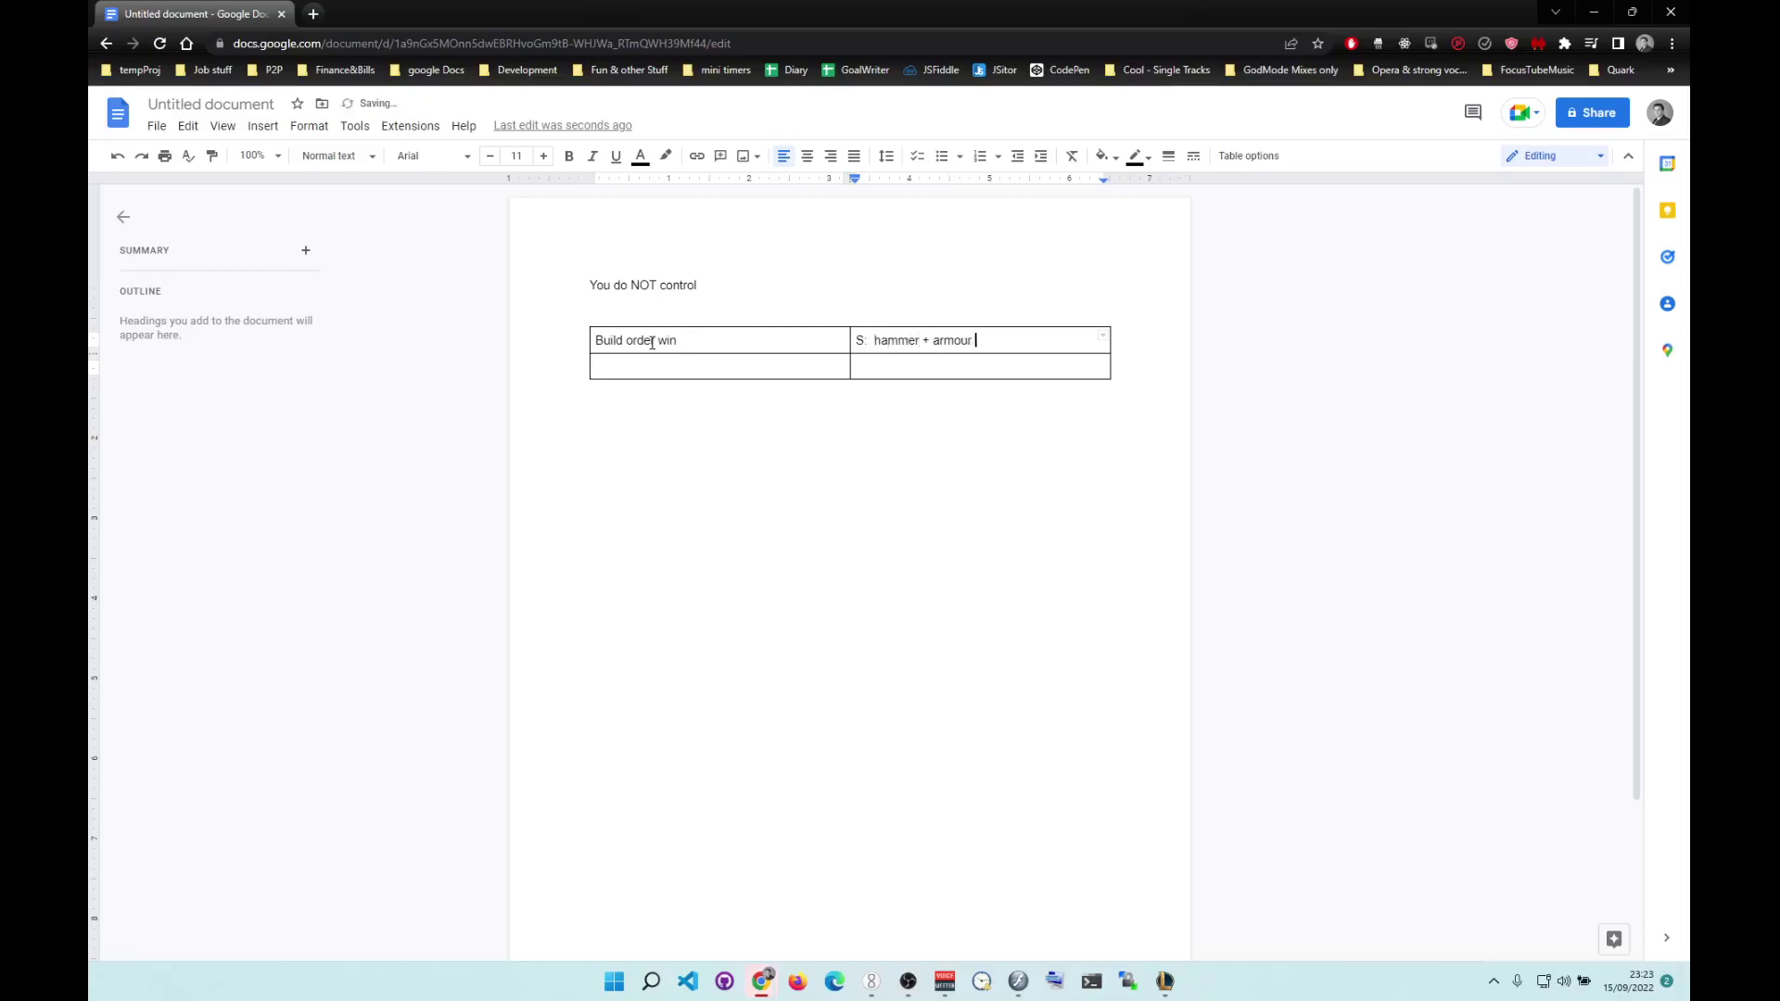
pyautogui.write('+ 3 pots, hammer + long')
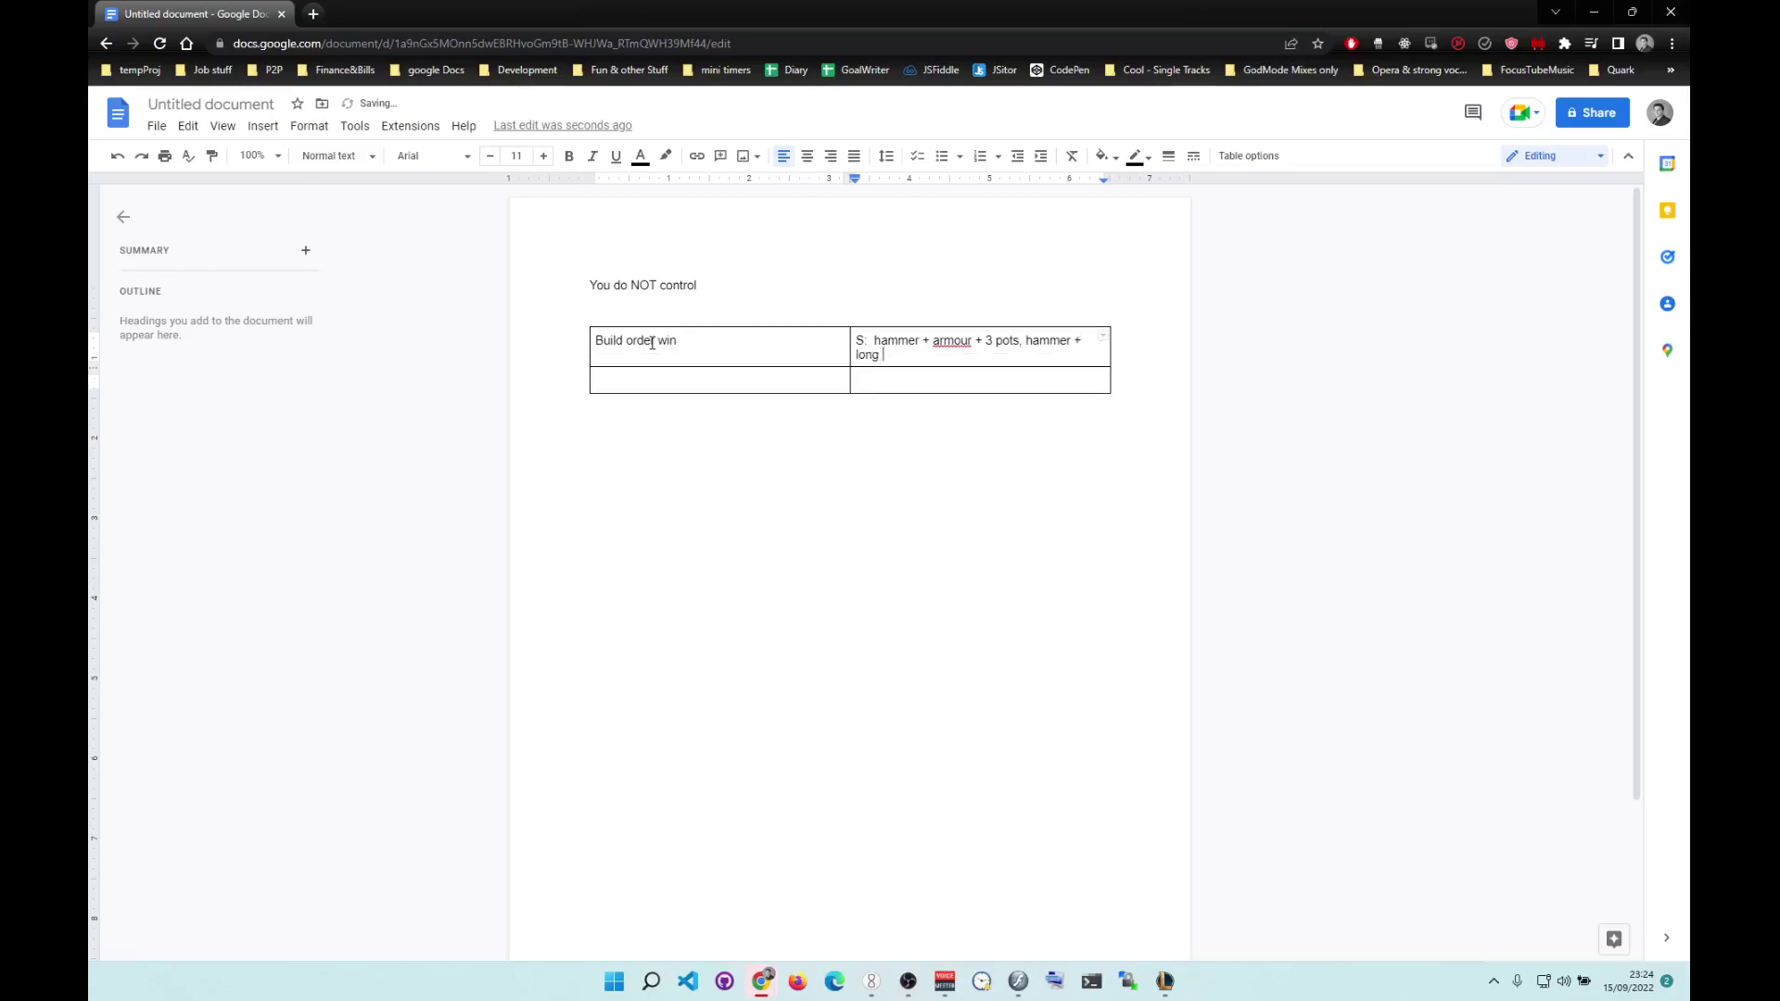
pyautogui.write(' + 2 pots,')
pyautogui.press('Return')
pyautogui.write('A: hammer ')
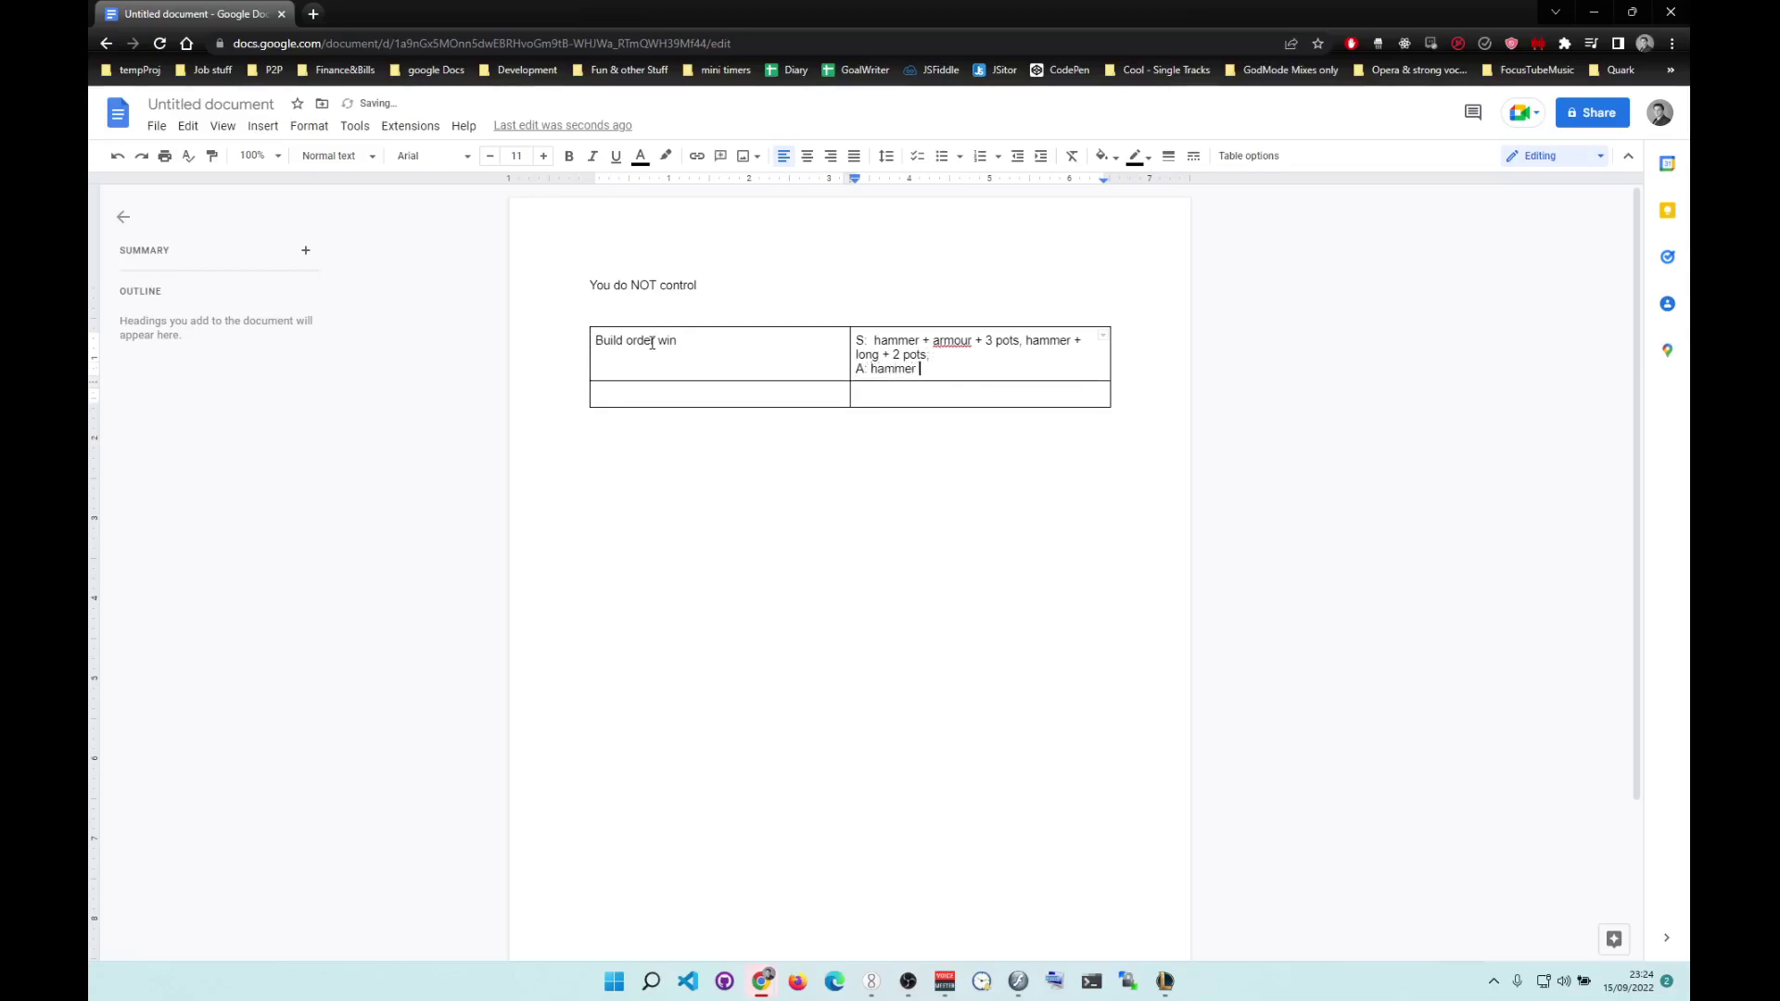
pyautogui.write('+ dagger + 3 pots')
# Review the S-tier item combinations in the build order cell.
pyautogui.moveTo(931, 355); pyautogui.dragTo(1017, 338)
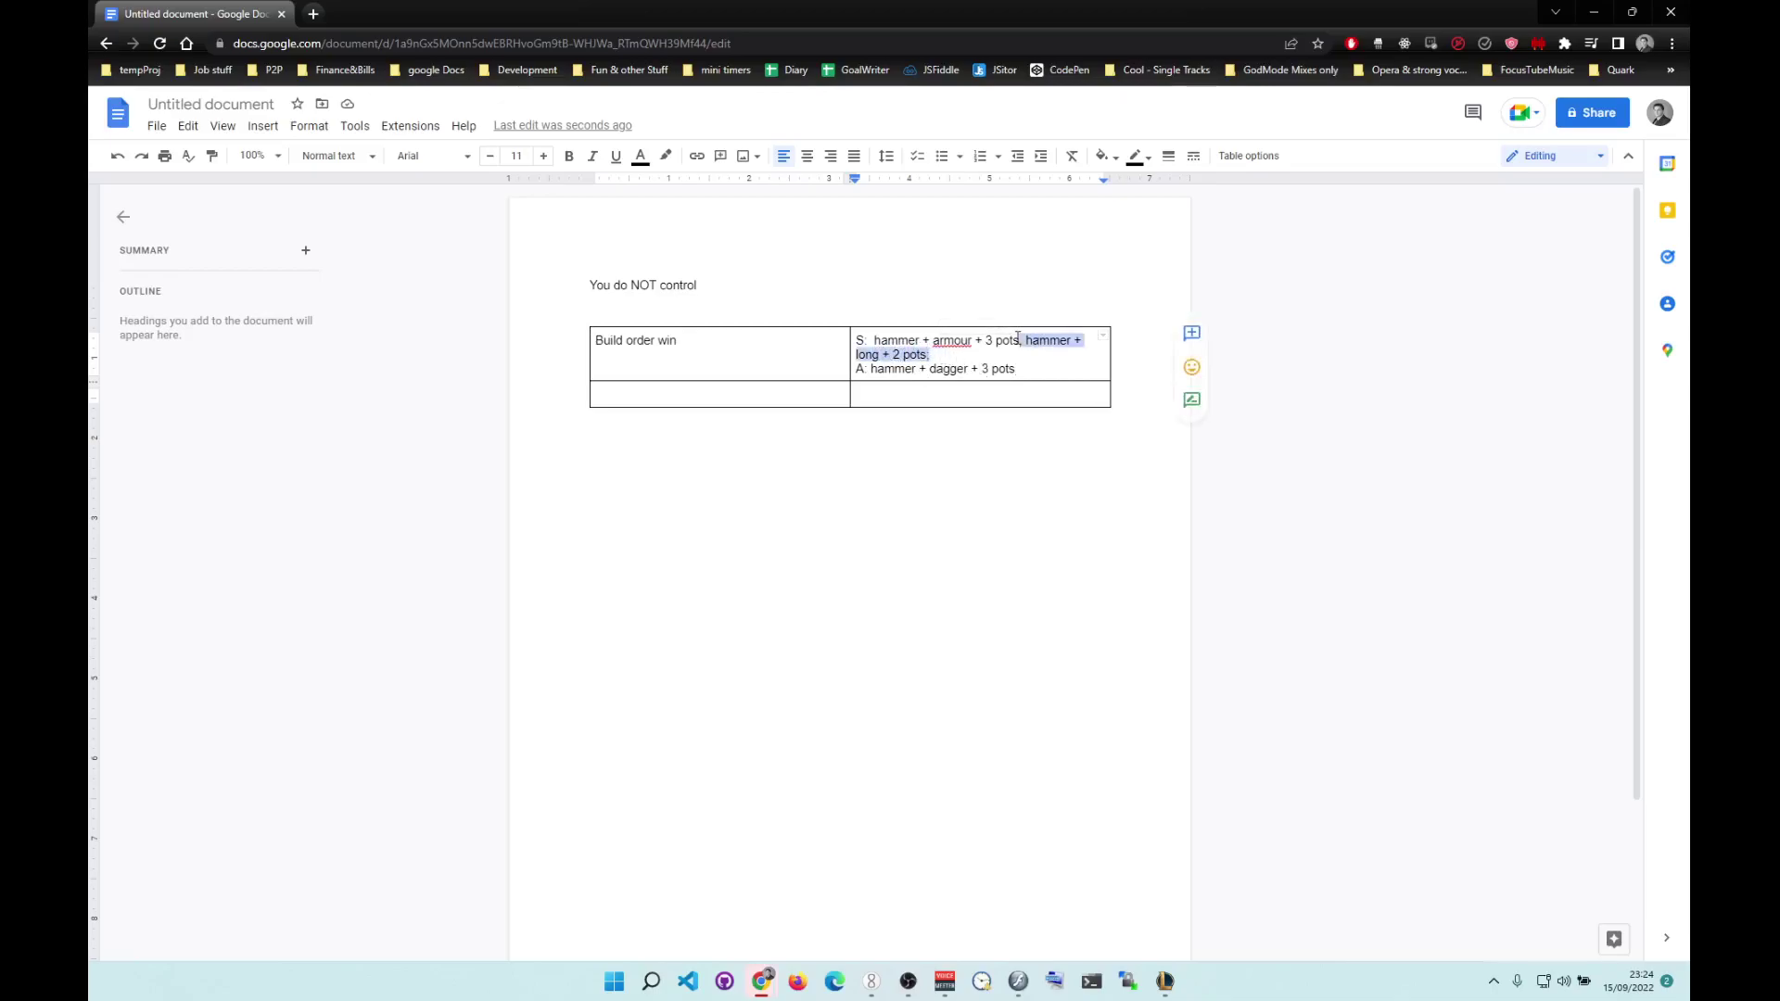
pyautogui.click(947, 353)
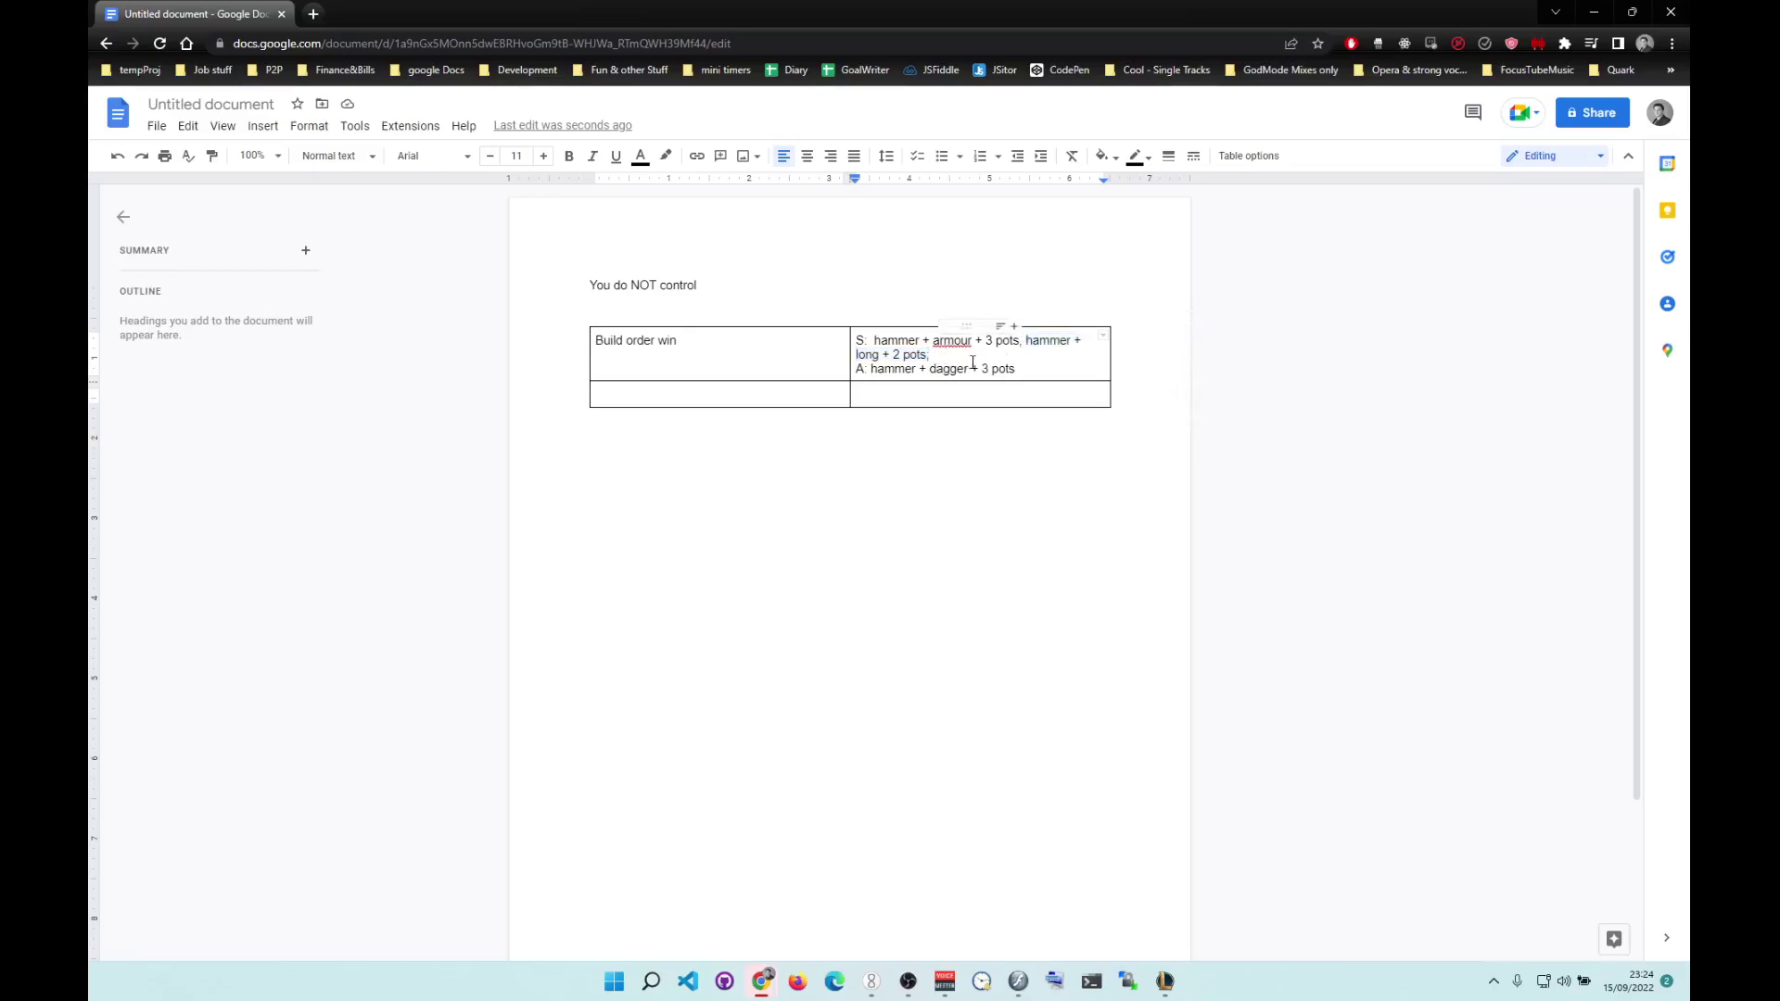
pyautogui.click(961, 345)
pyautogui.click(955, 340)
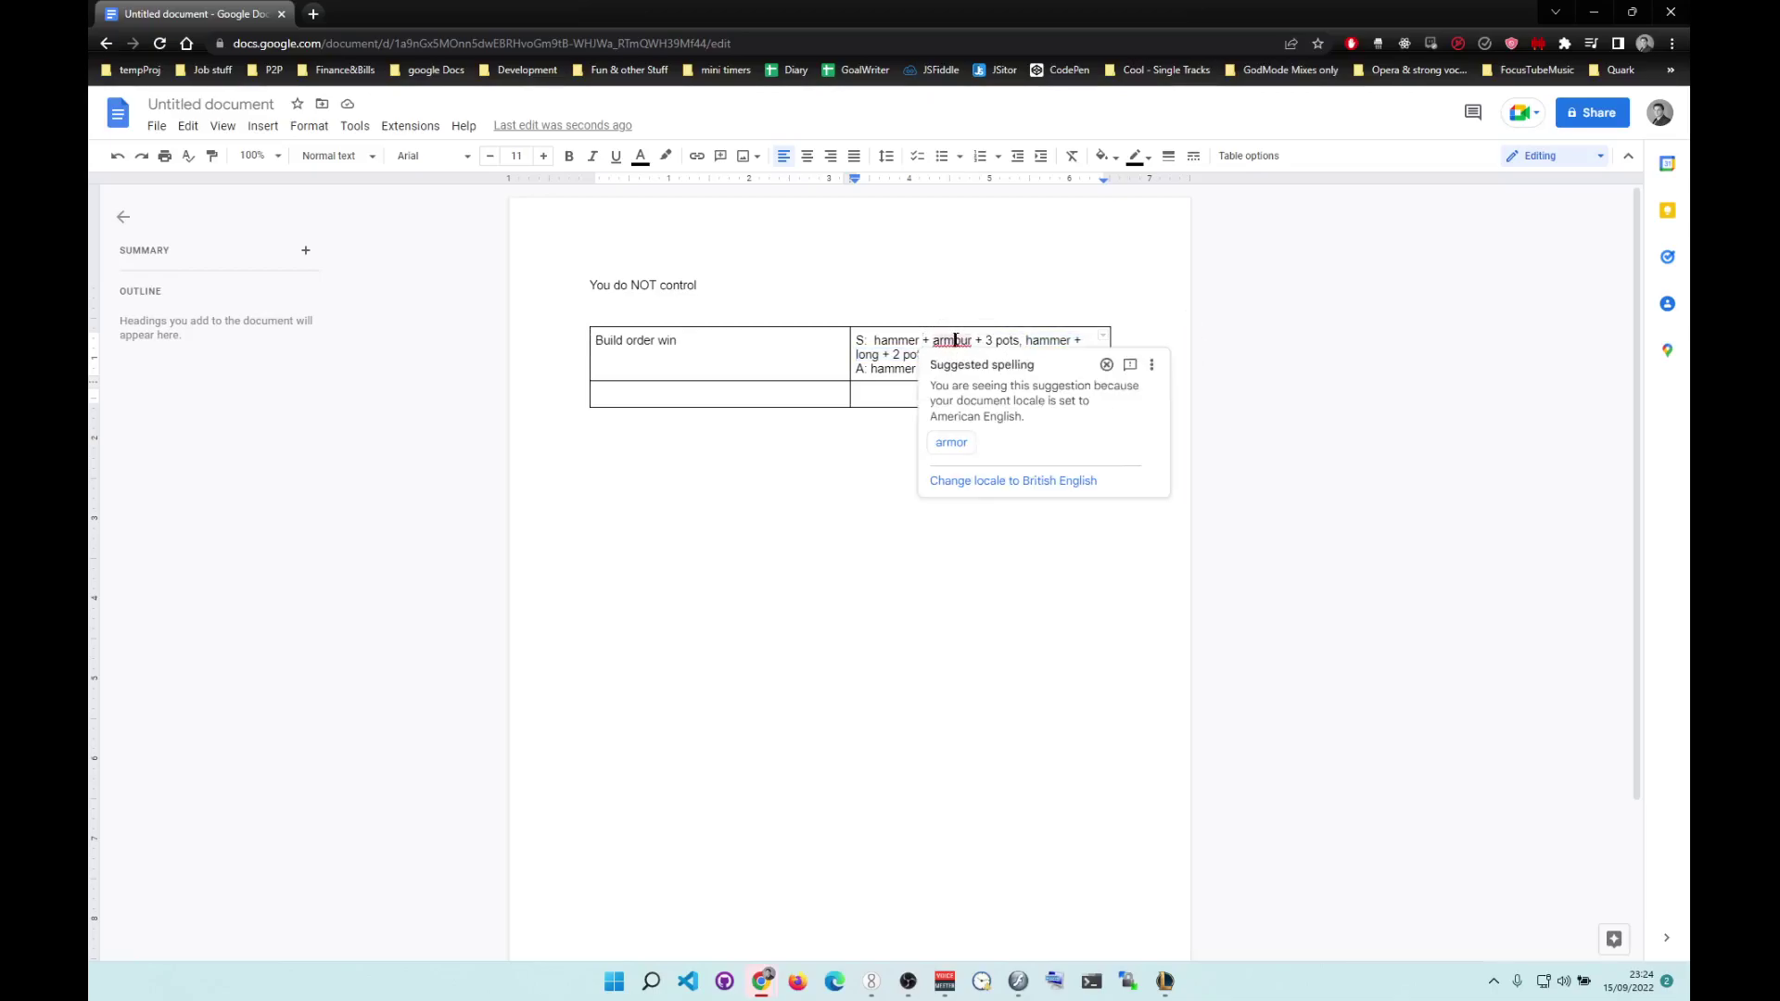
pyautogui.click(909, 357)
pyautogui.moveTo(931, 356); pyautogui.dragTo(1029, 343)
pyautogui.click(948, 360)
pyautogui.click(932, 345)
pyautogui.moveTo(942, 360)
pyautogui.mouseDown()
pyautogui.moveTo(892, 357)
pyautogui.moveTo(982, 342)
pyautogui.moveTo(875, 341)
pyautogui.moveTo(936, 353)
pyautogui.mouseUp()
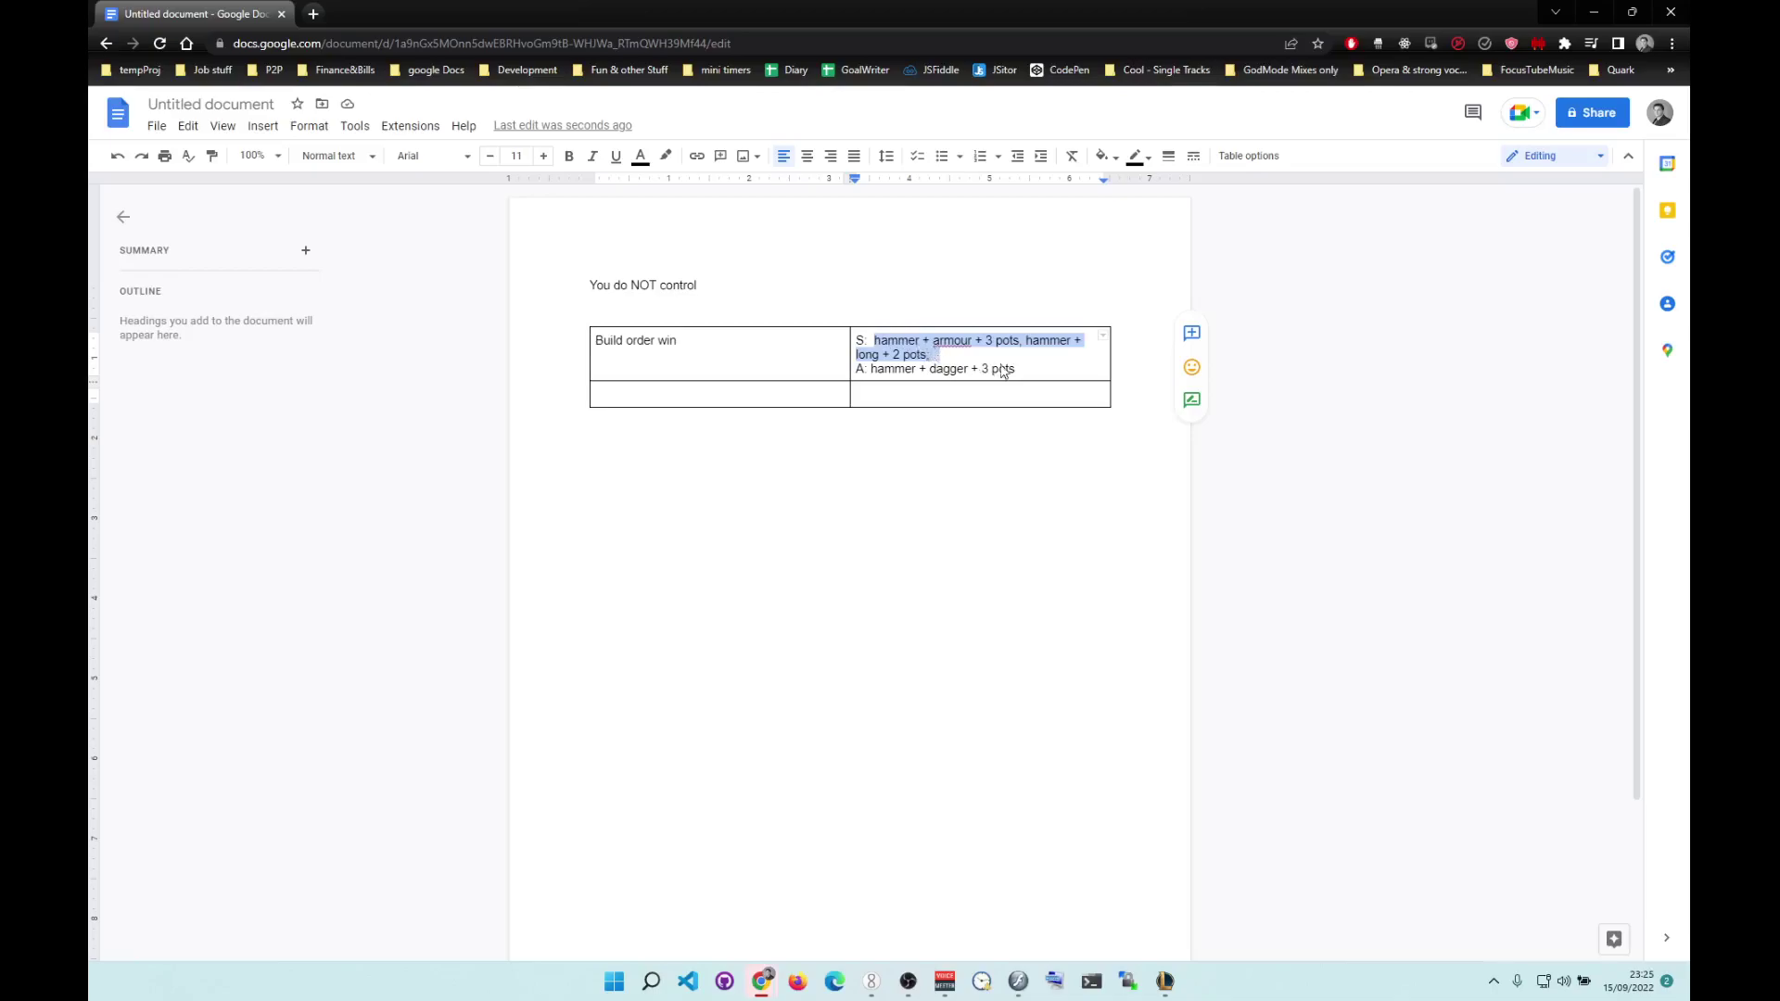
pyautogui.click(1029, 375)
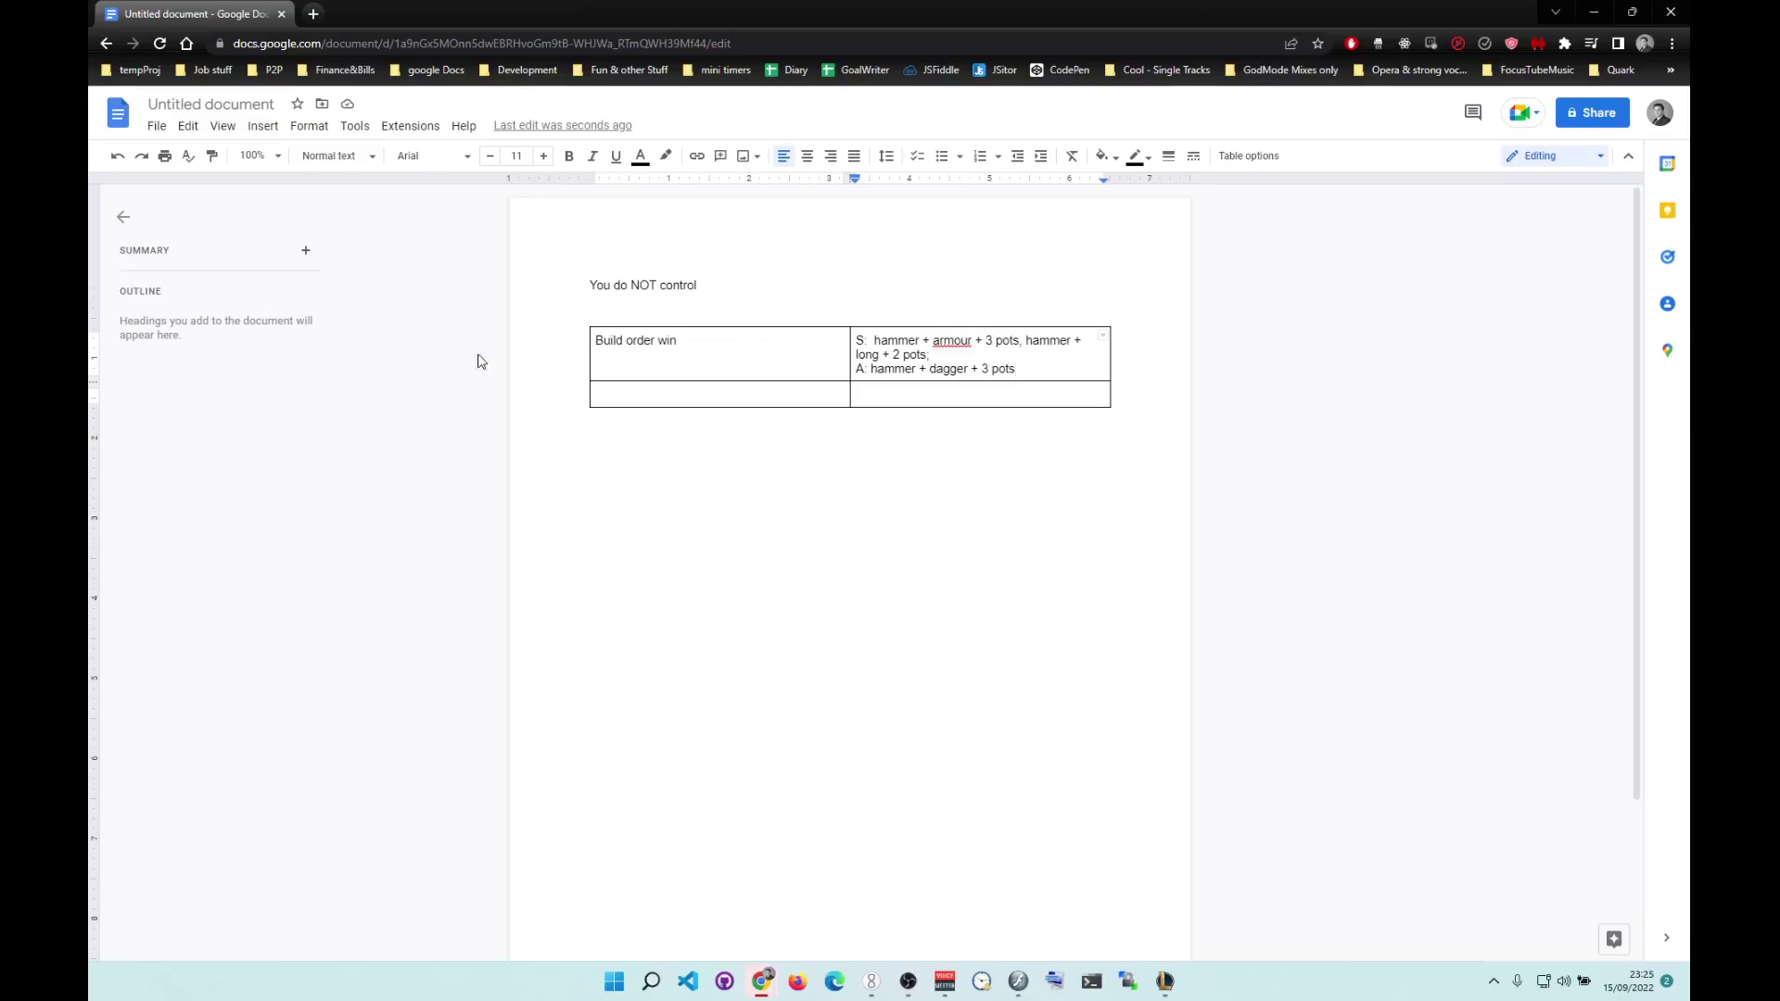
# Relabel the hammer + dagger line "A+:" and add the line "A-: Horn + dagger + 3 pots" below it.
pyautogui.click(868, 369)
pyautogui.press('BackSpace')
pyautogui.write('+:')
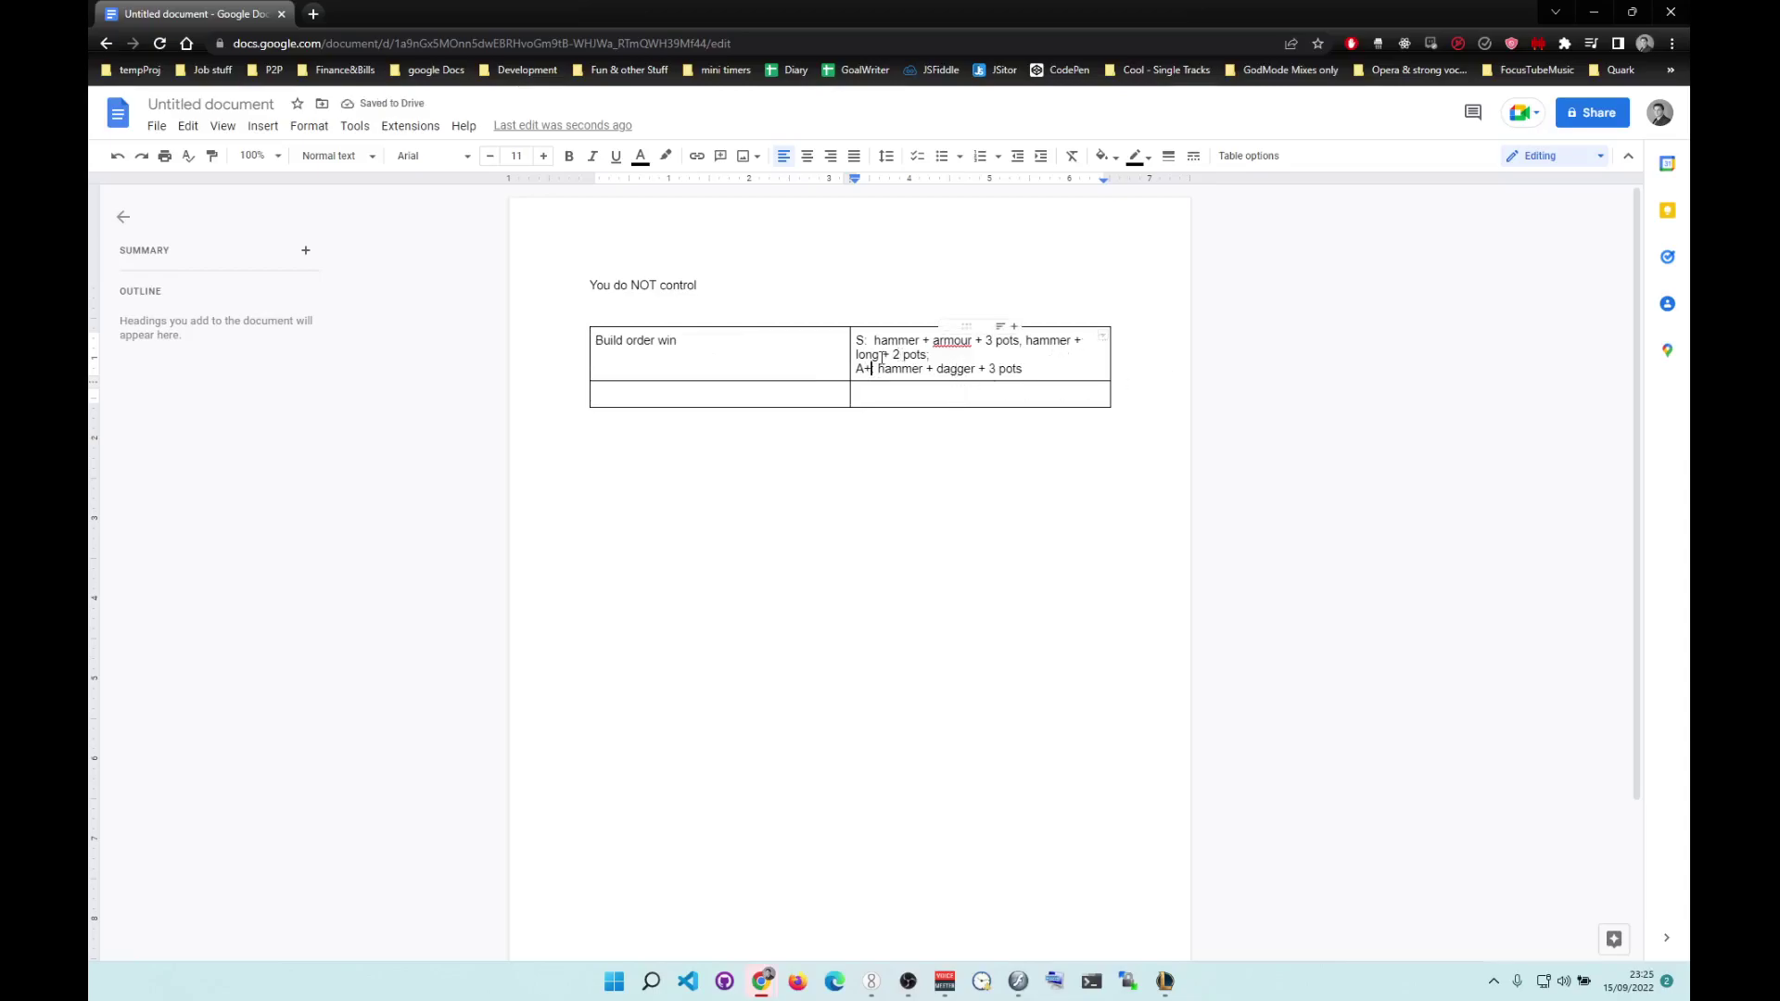
pyautogui.moveTo(823, 350); pyautogui.dragTo(891, 355)
pyautogui.click(899, 355)
pyautogui.click(1033, 374)
pyautogui.press('Return')
pyautogui.write('A')
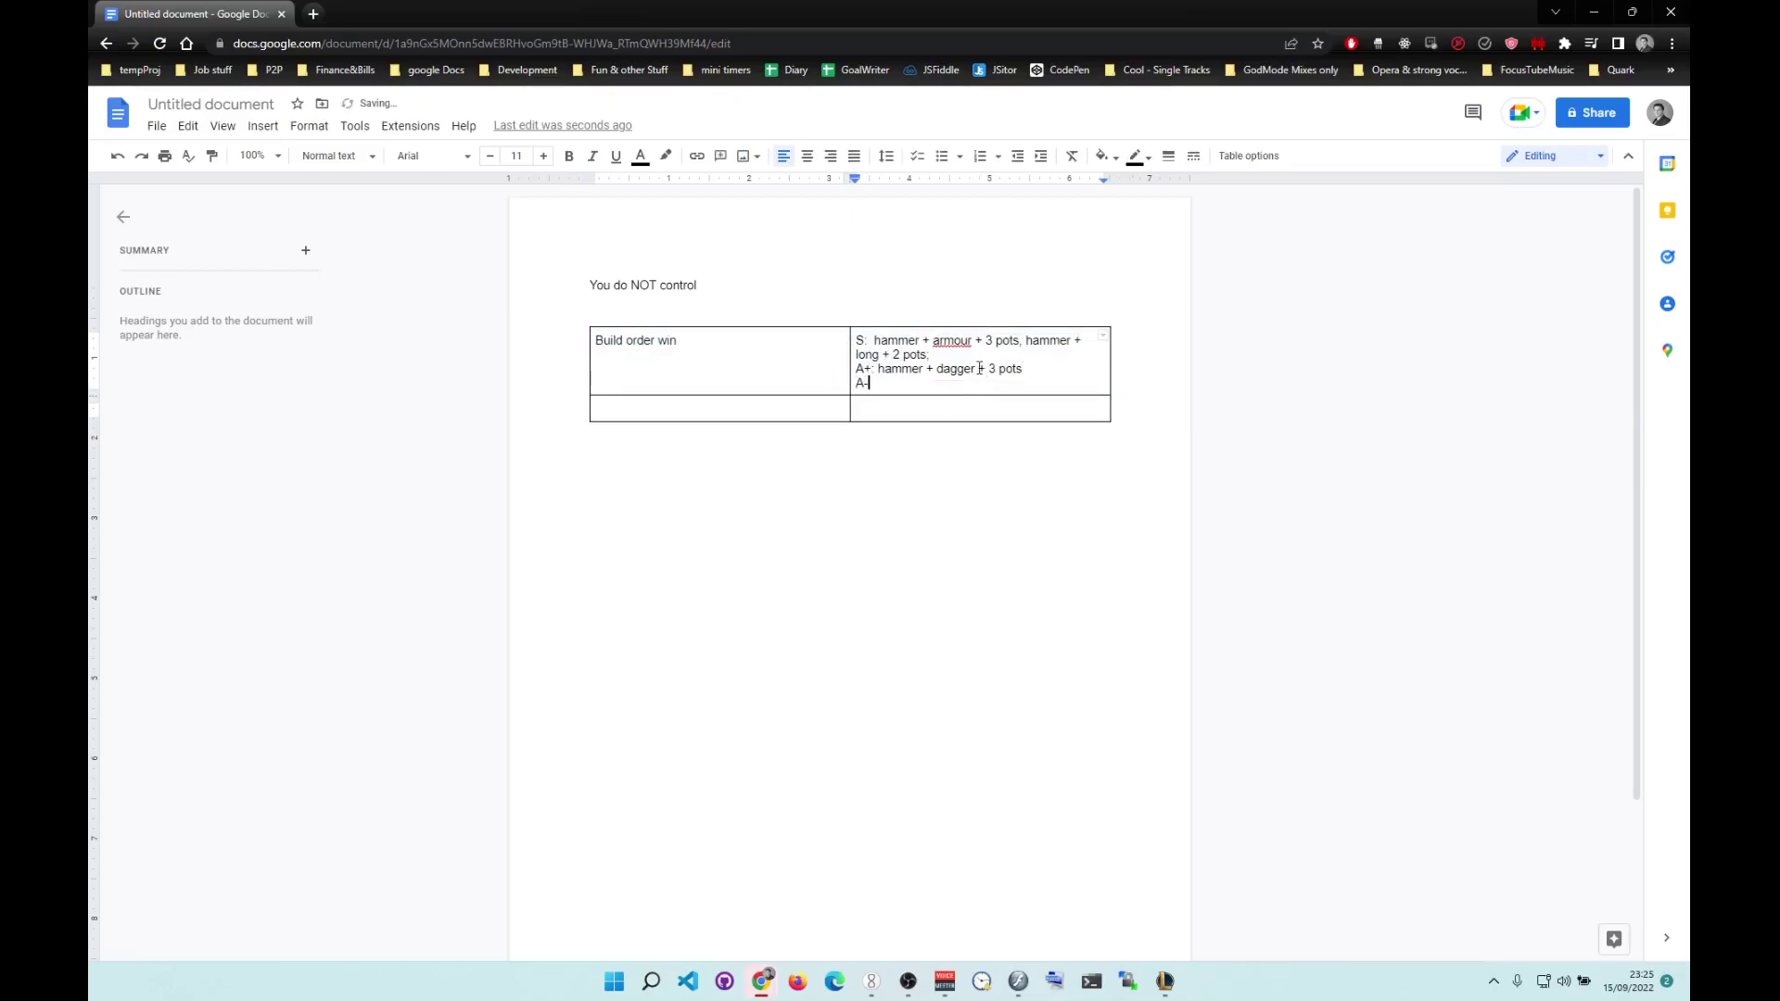
pyautogui.write('-:  Horn + dagger + 3 pots')
# Compare the S, A+ and A- build order lines and check the match scoreboard in the League of Legends client.
pyautogui.click(935, 355)
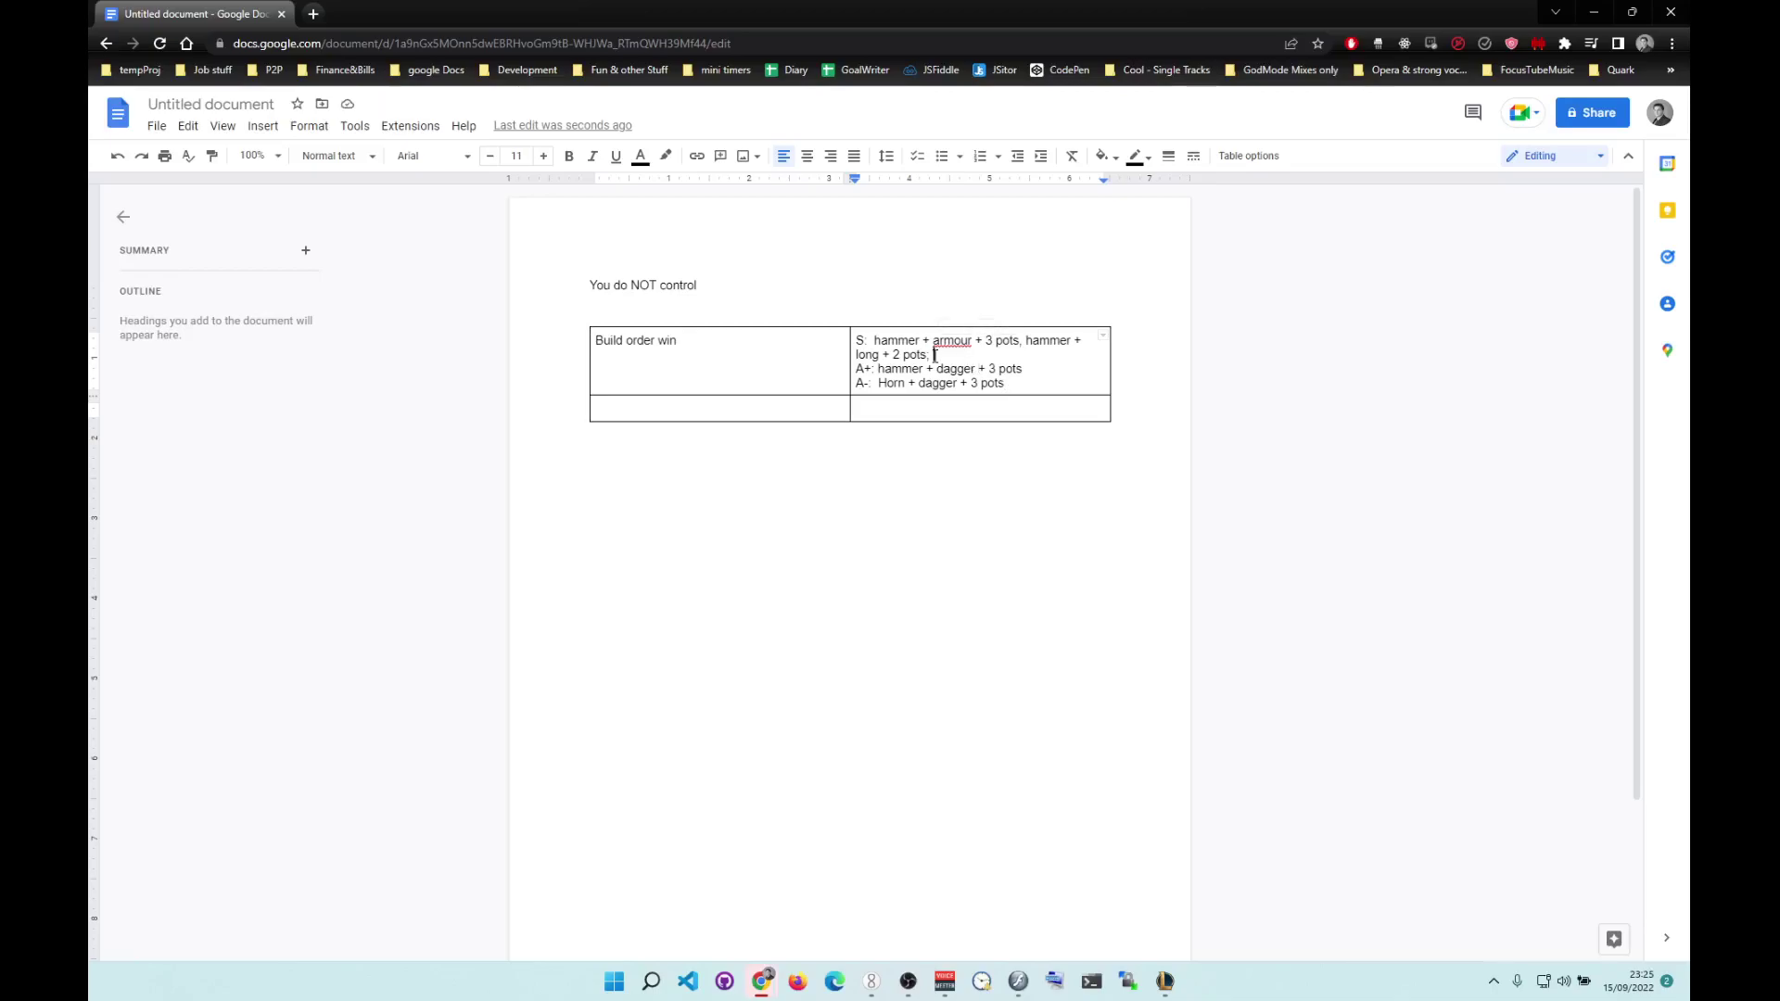
pyautogui.click(963, 341)
pyautogui.press('Escape')
pyautogui.click(958, 342)
pyautogui.click(991, 340)
pyautogui.moveTo(1020, 383); pyautogui.dragTo(719, 329)
pyautogui.click(994, 368)
pyautogui.moveTo(1006, 383); pyautogui.dragTo(858, 371)
pyautogui.click(949, 371)
pyautogui.click(1165, 981)
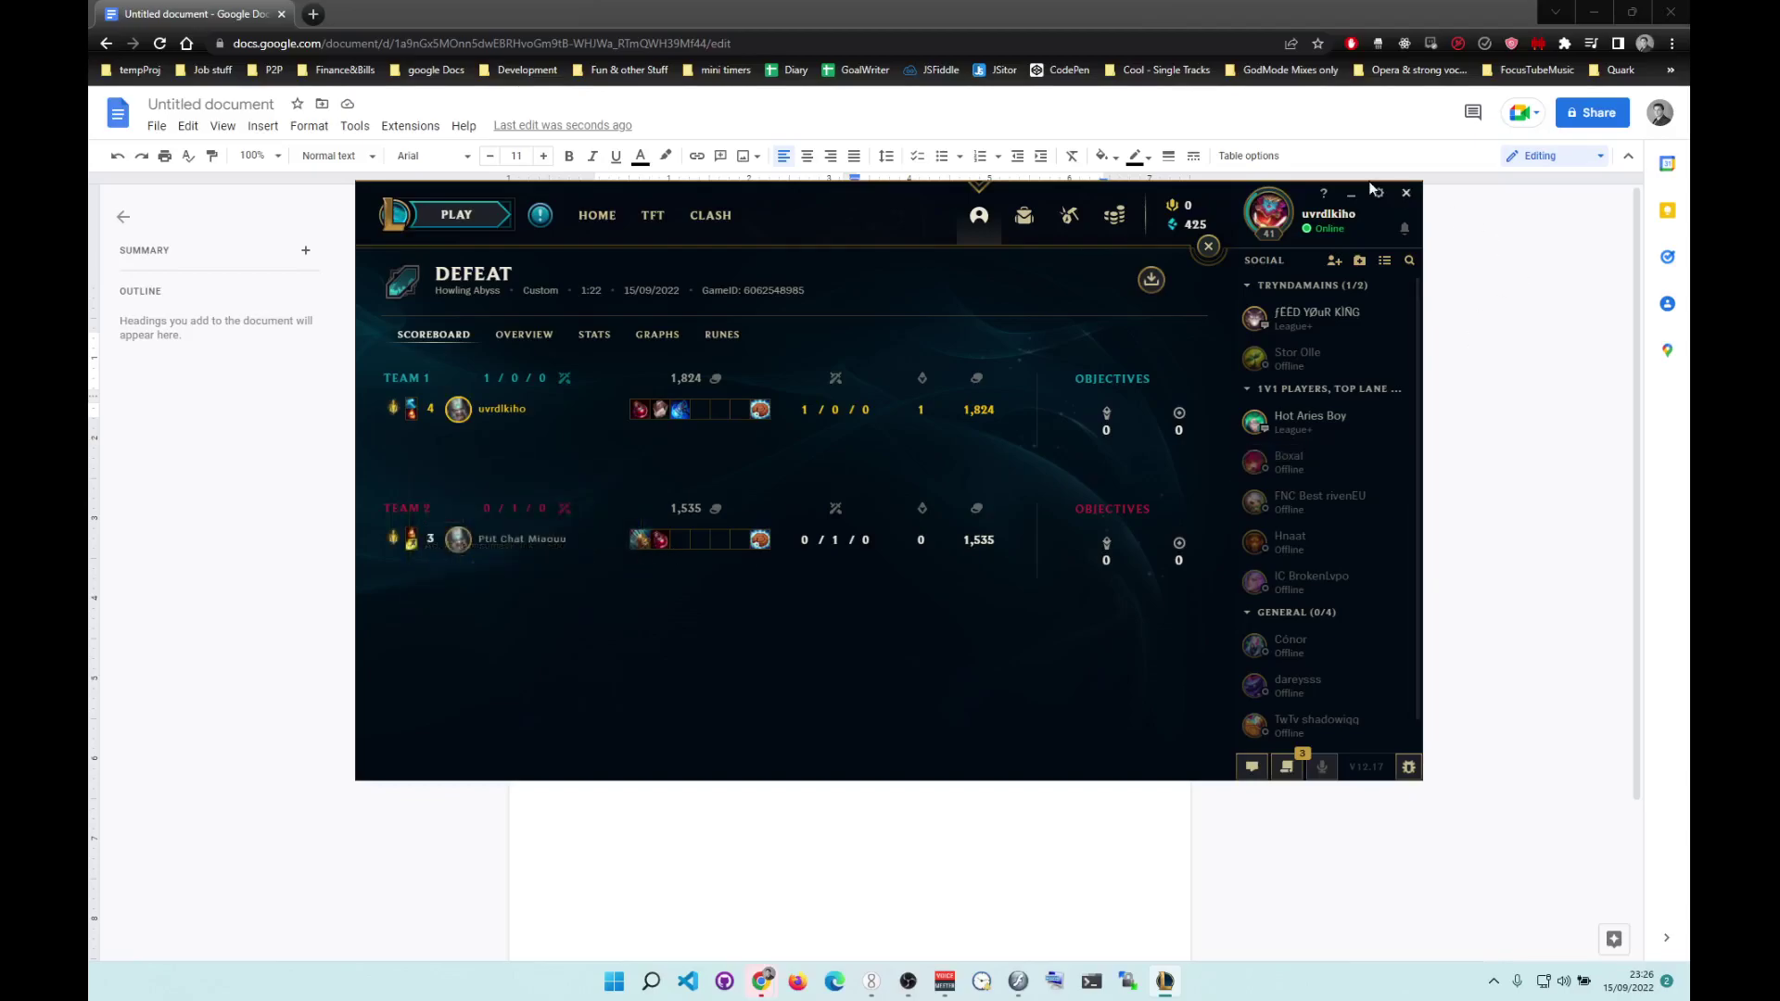
pyautogui.click(1359, 186)
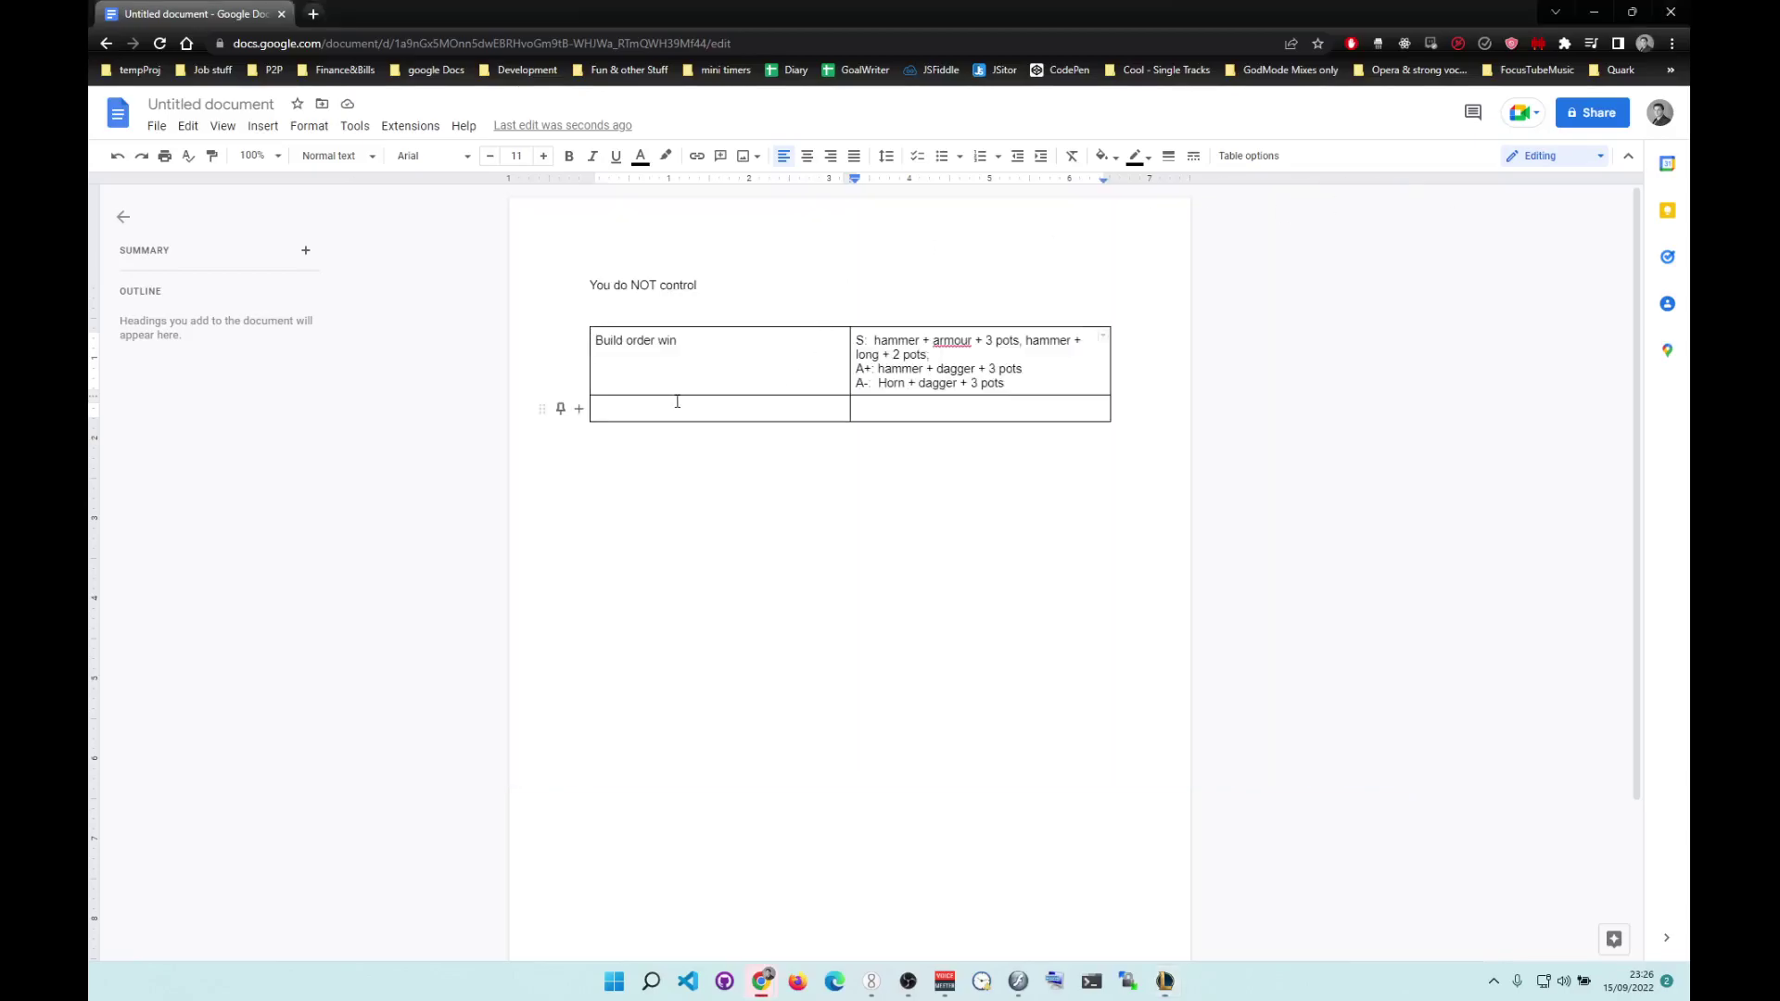
# Enter "Rune wins" in the first cell of the table's second row.
pyautogui.click(679, 399)
pyautogui.click(677, 405)
pyautogui.write('Rune wins')
# Switch to the League of Legends client and open the "trynda 1v1 aram" rune page from the collection.
pyautogui.click(1165, 982)
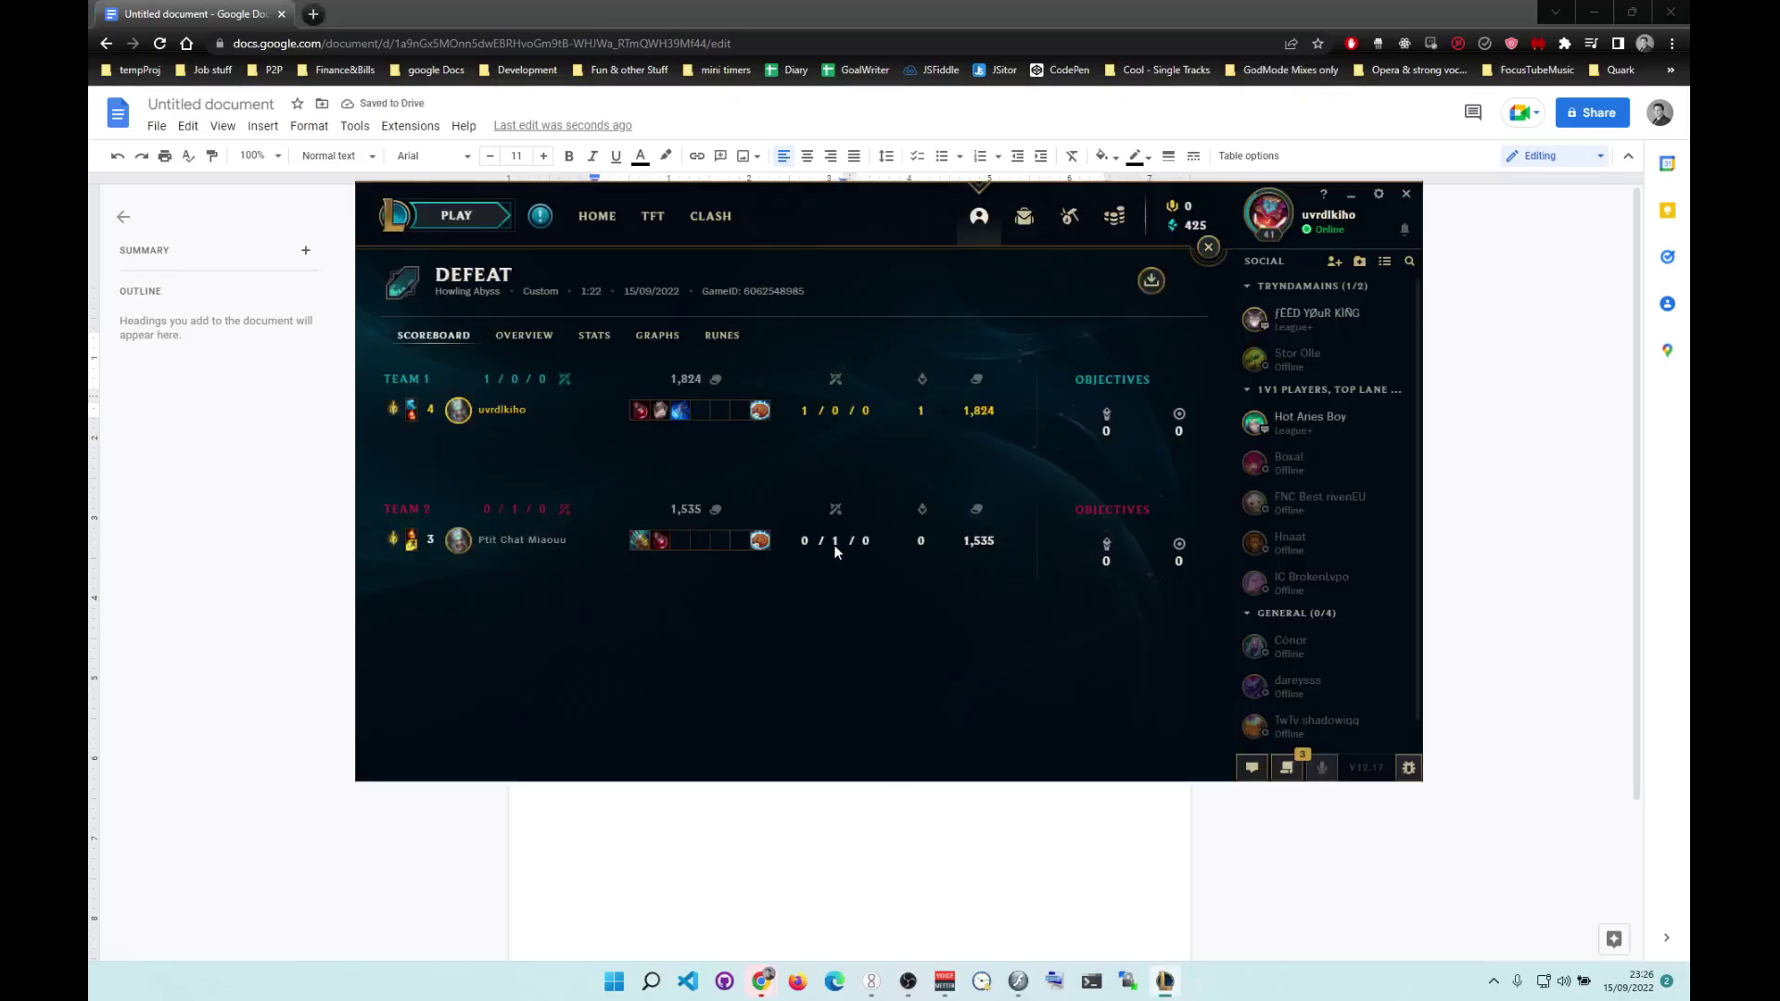
pyautogui.click(594, 216)
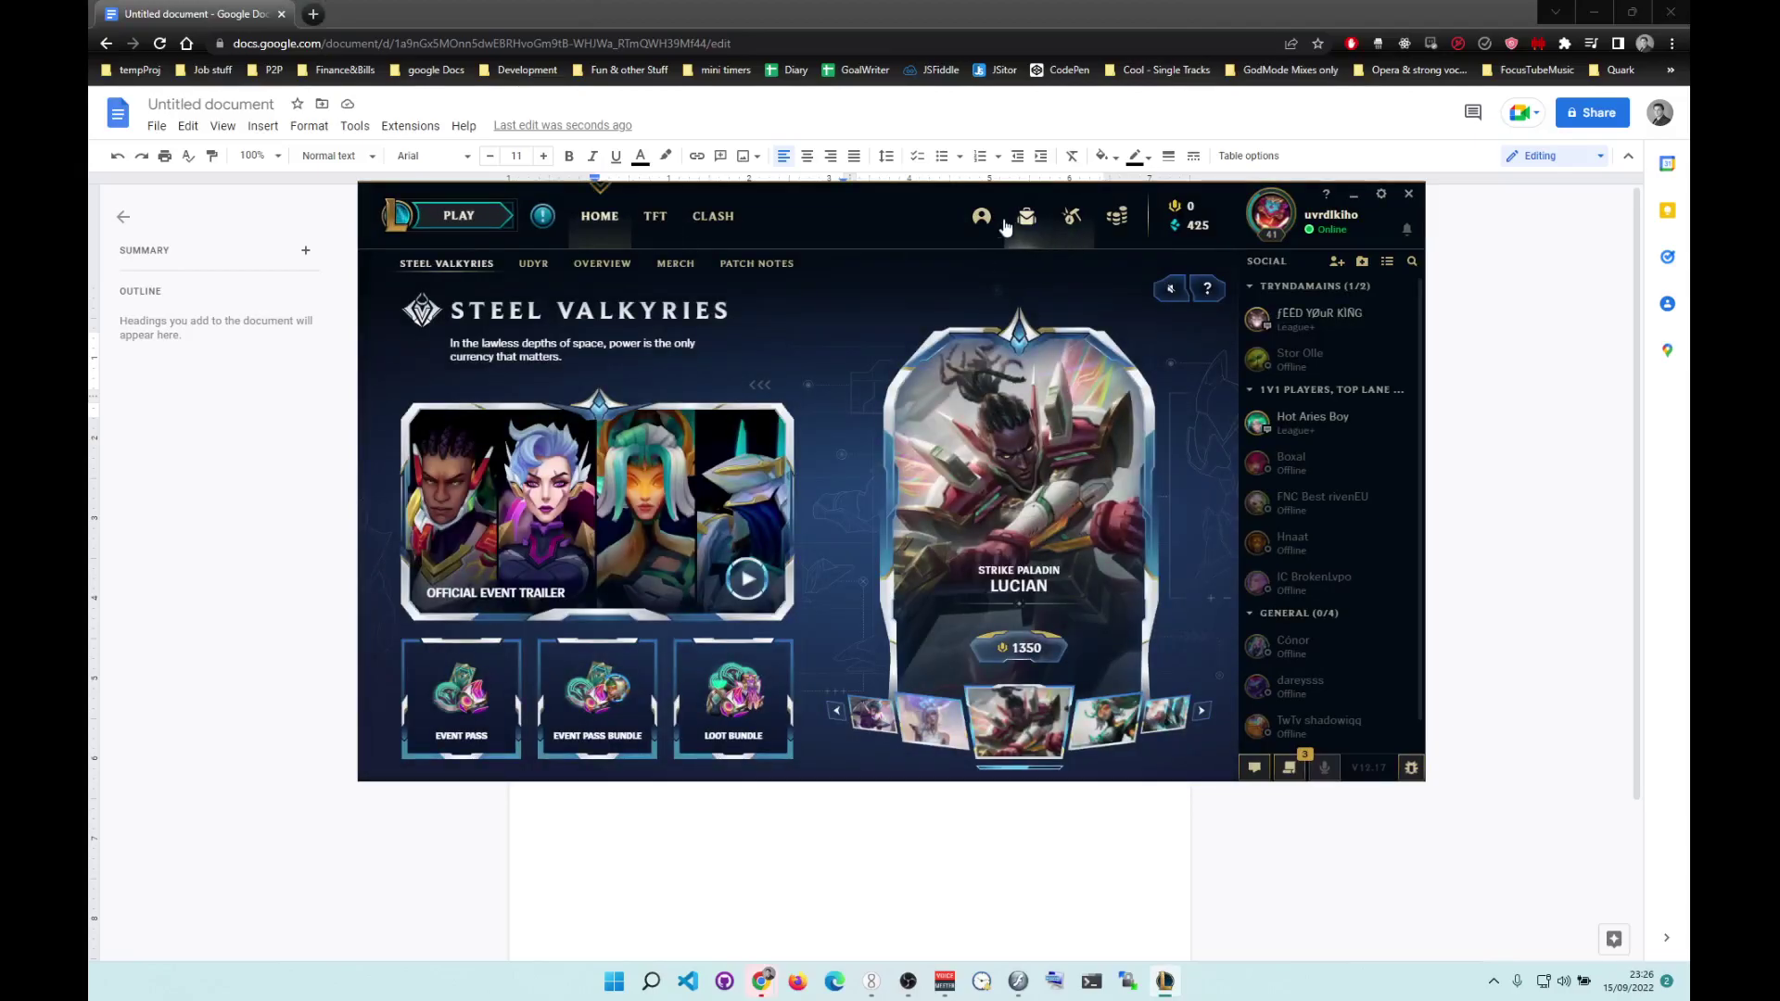
pyautogui.click(1002, 224)
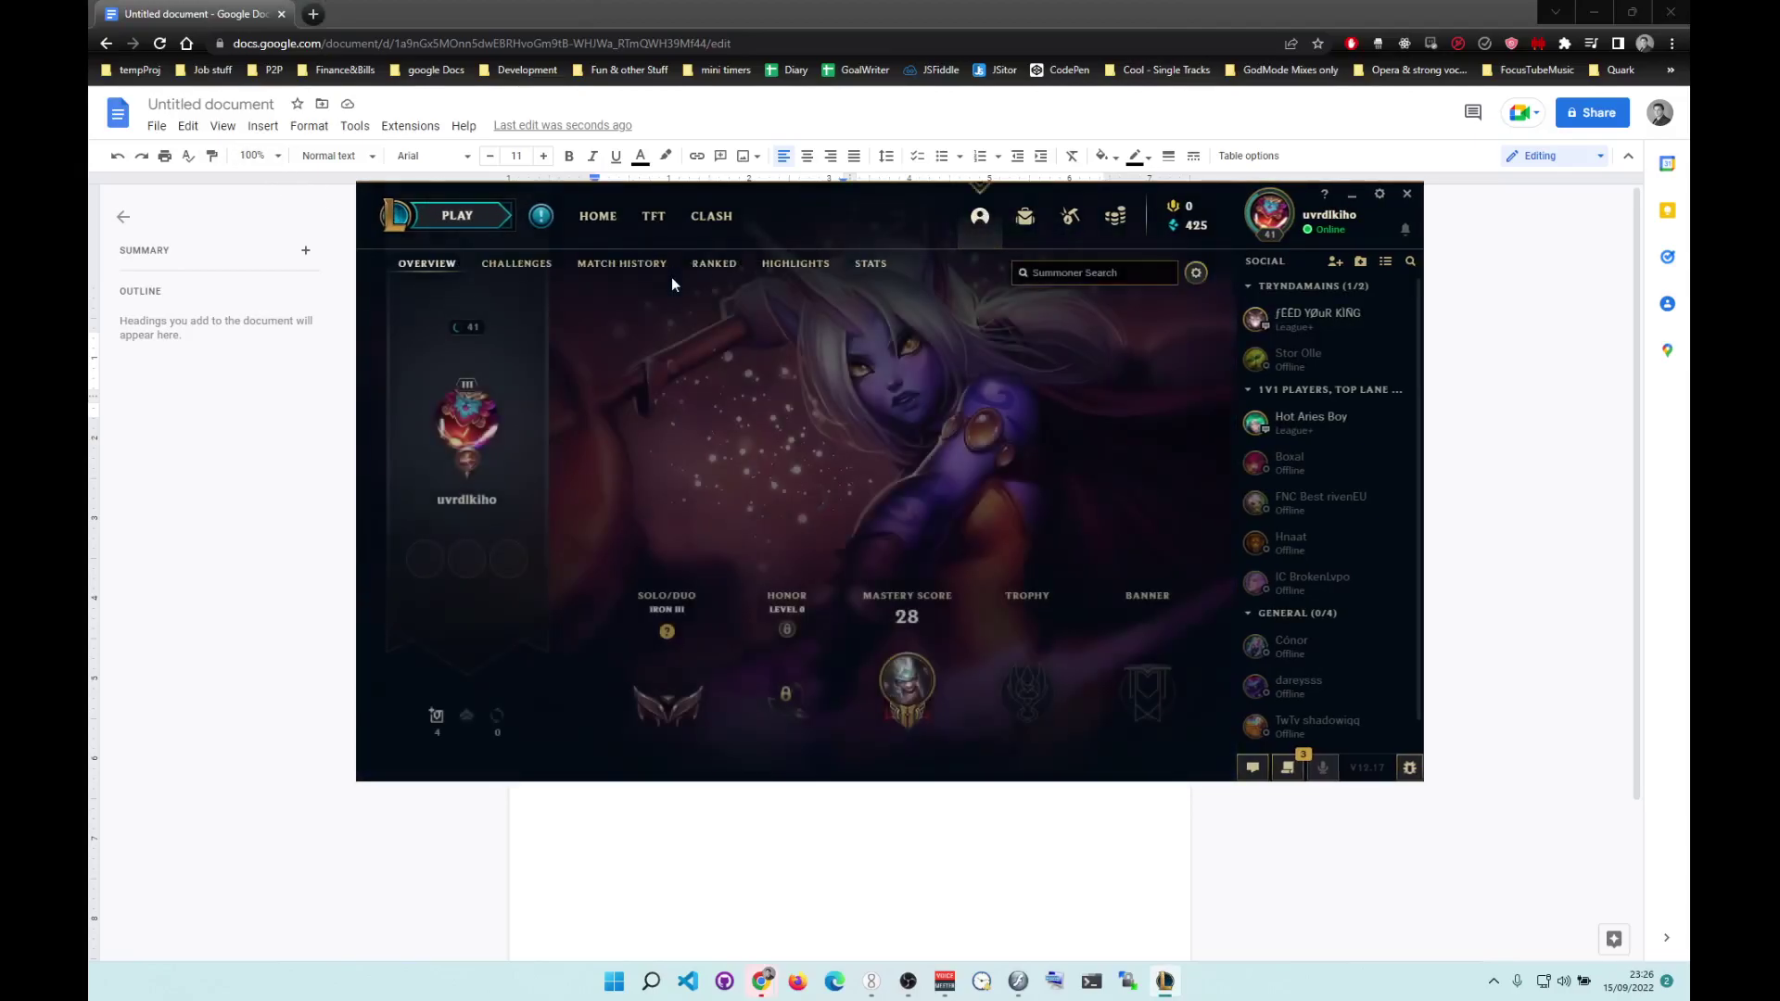
pyautogui.click(1025, 219)
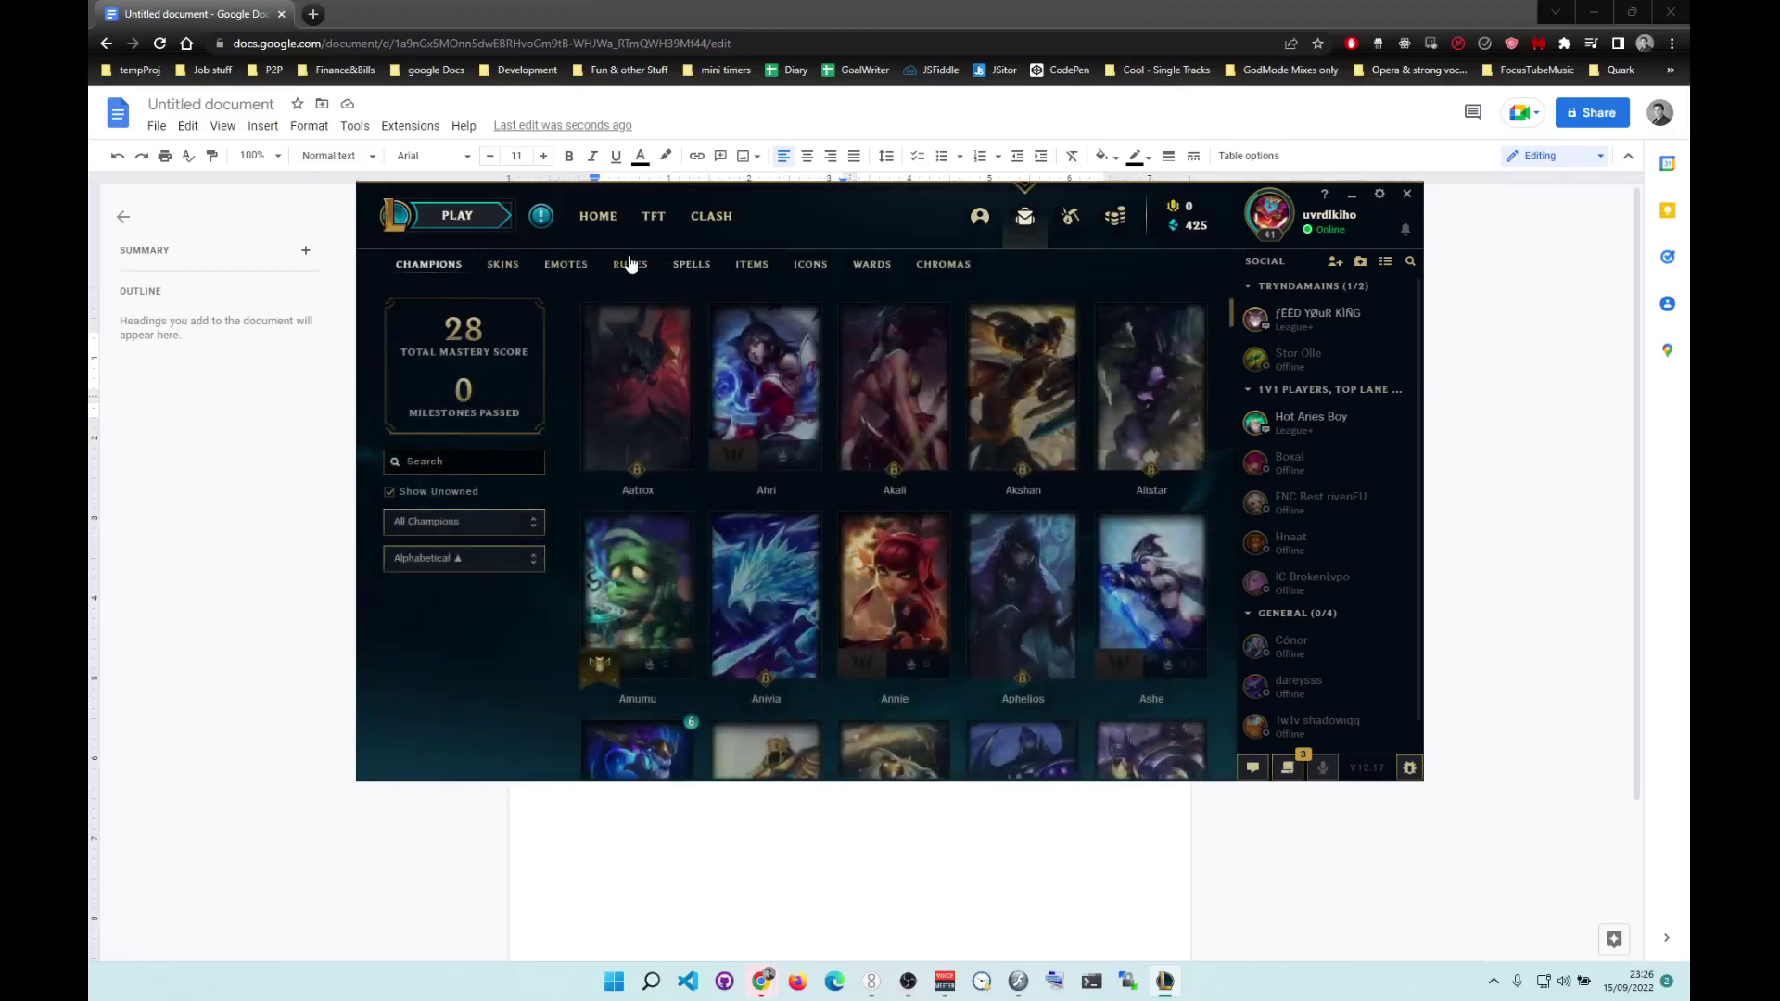
pyautogui.click(630, 265)
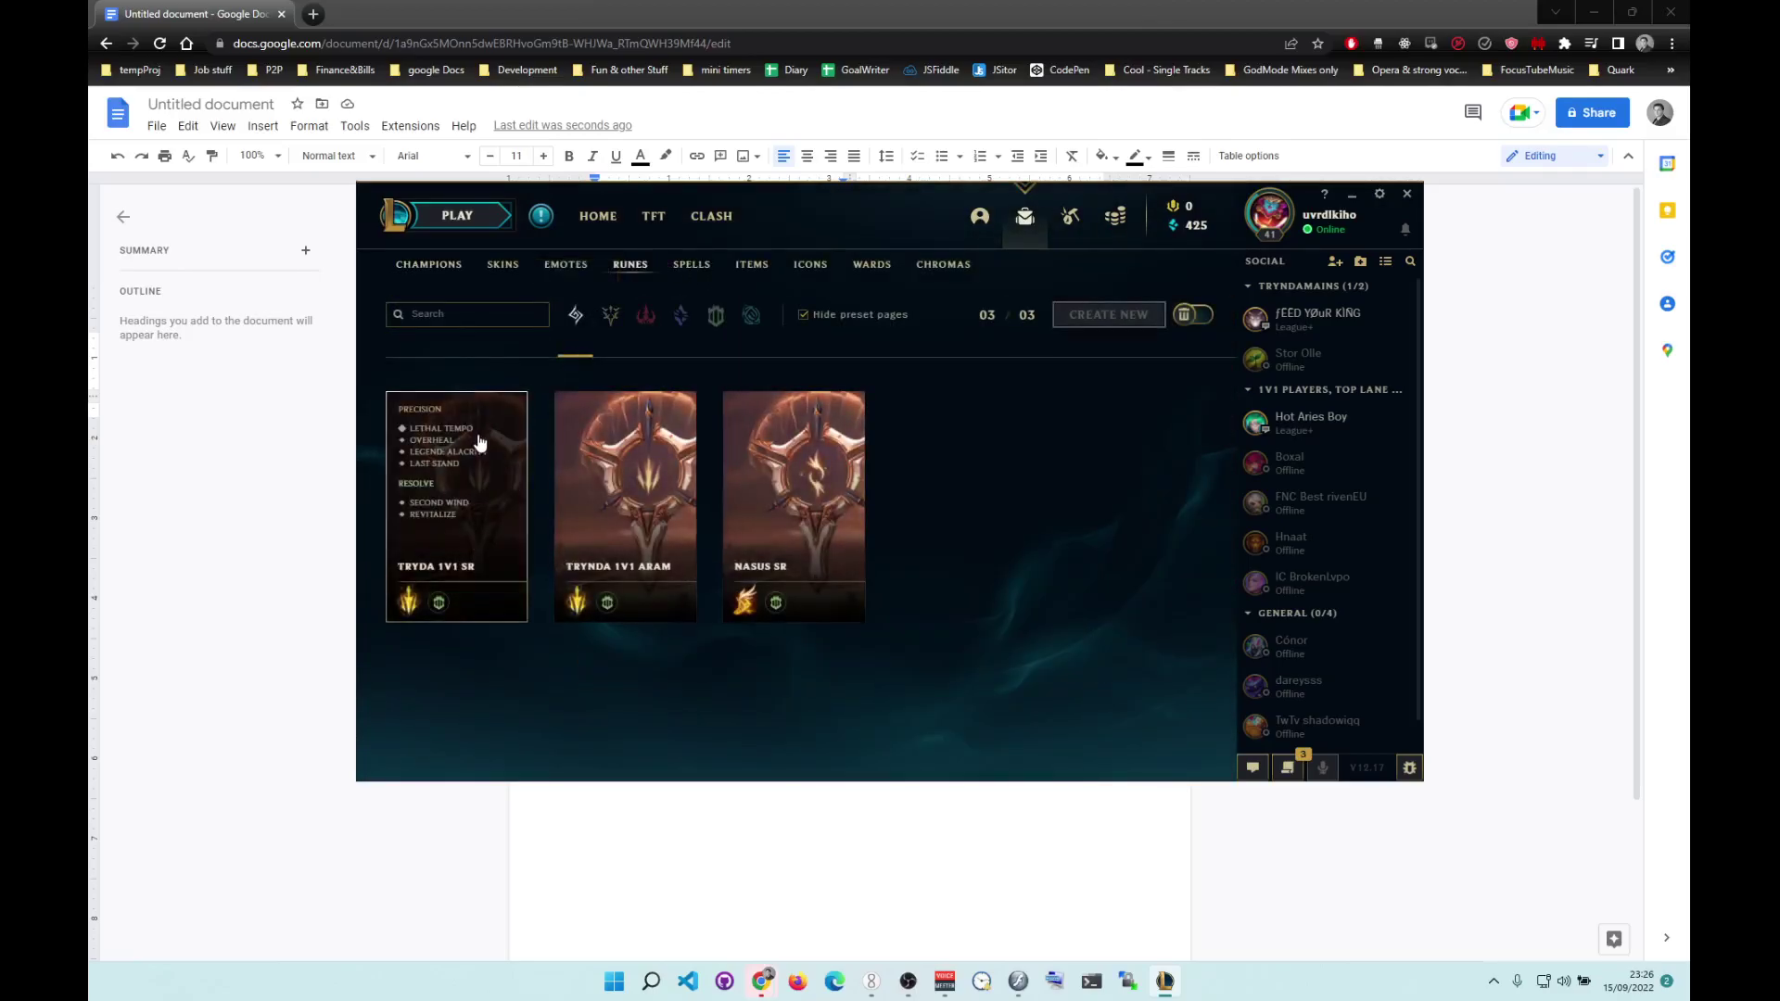
pyautogui.click(635, 462)
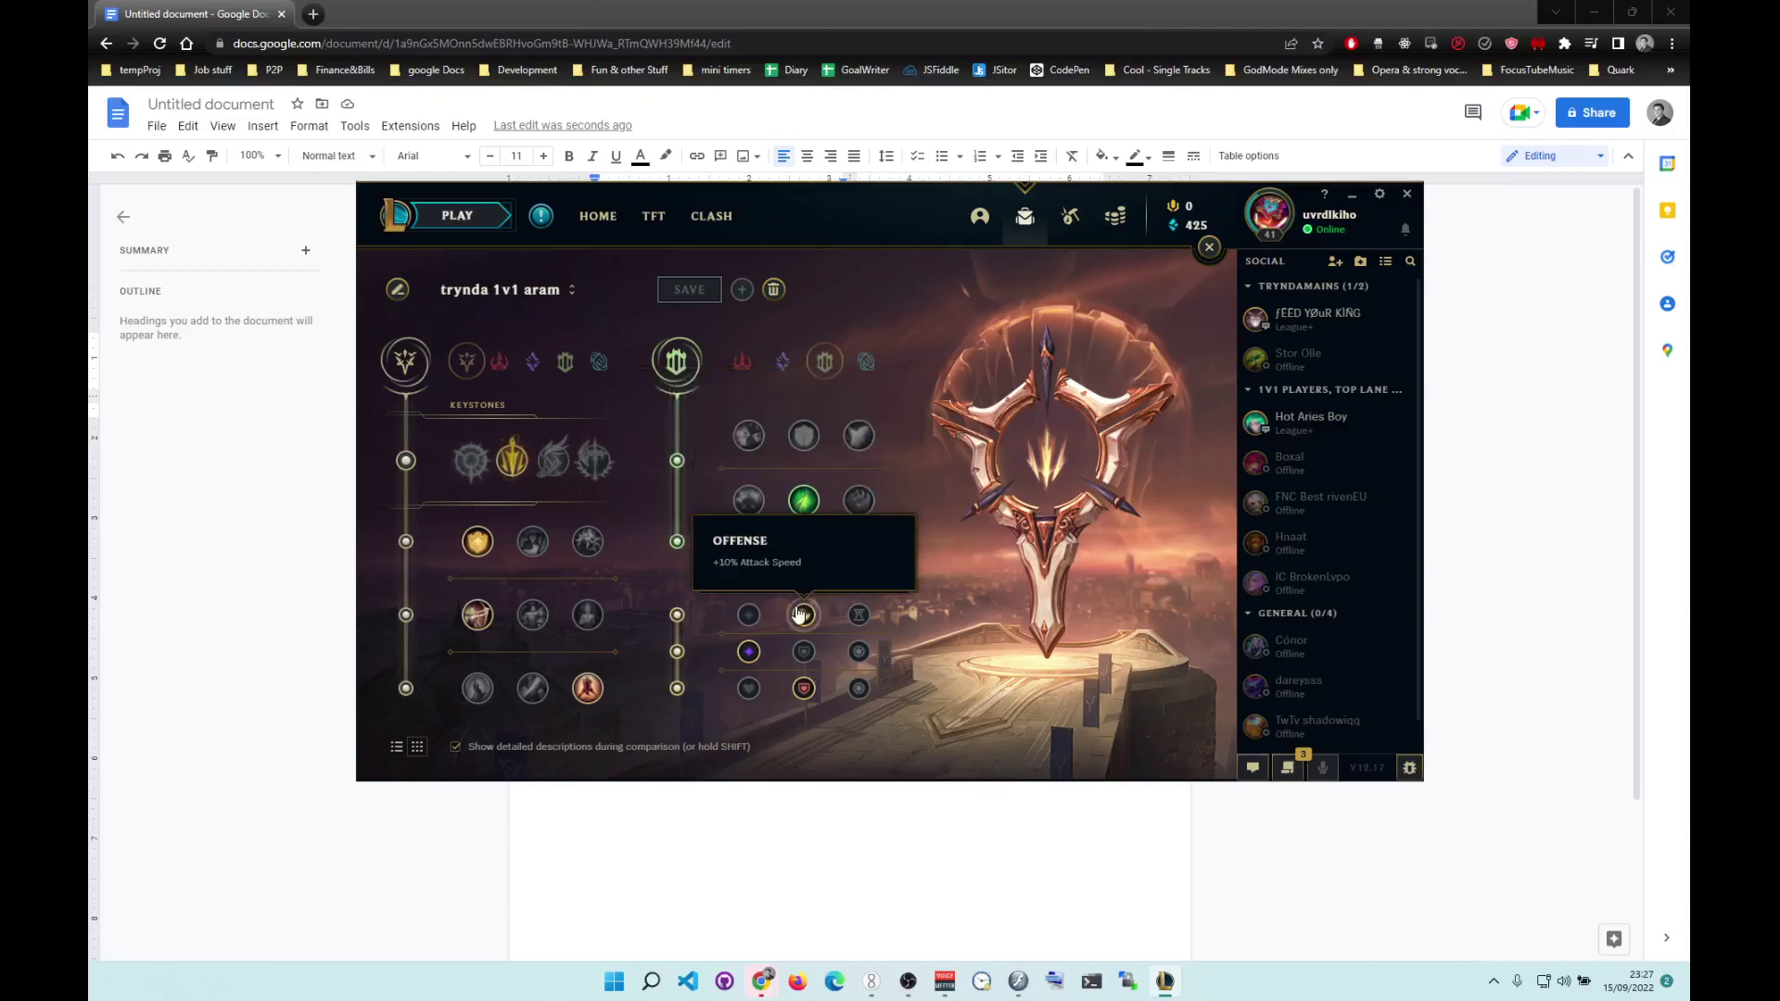
# Try the +6 Armor flex shard on the rune page, restore the original flex shard and save the page.
pyautogui.click(804, 654)
pyautogui.click(749, 654)
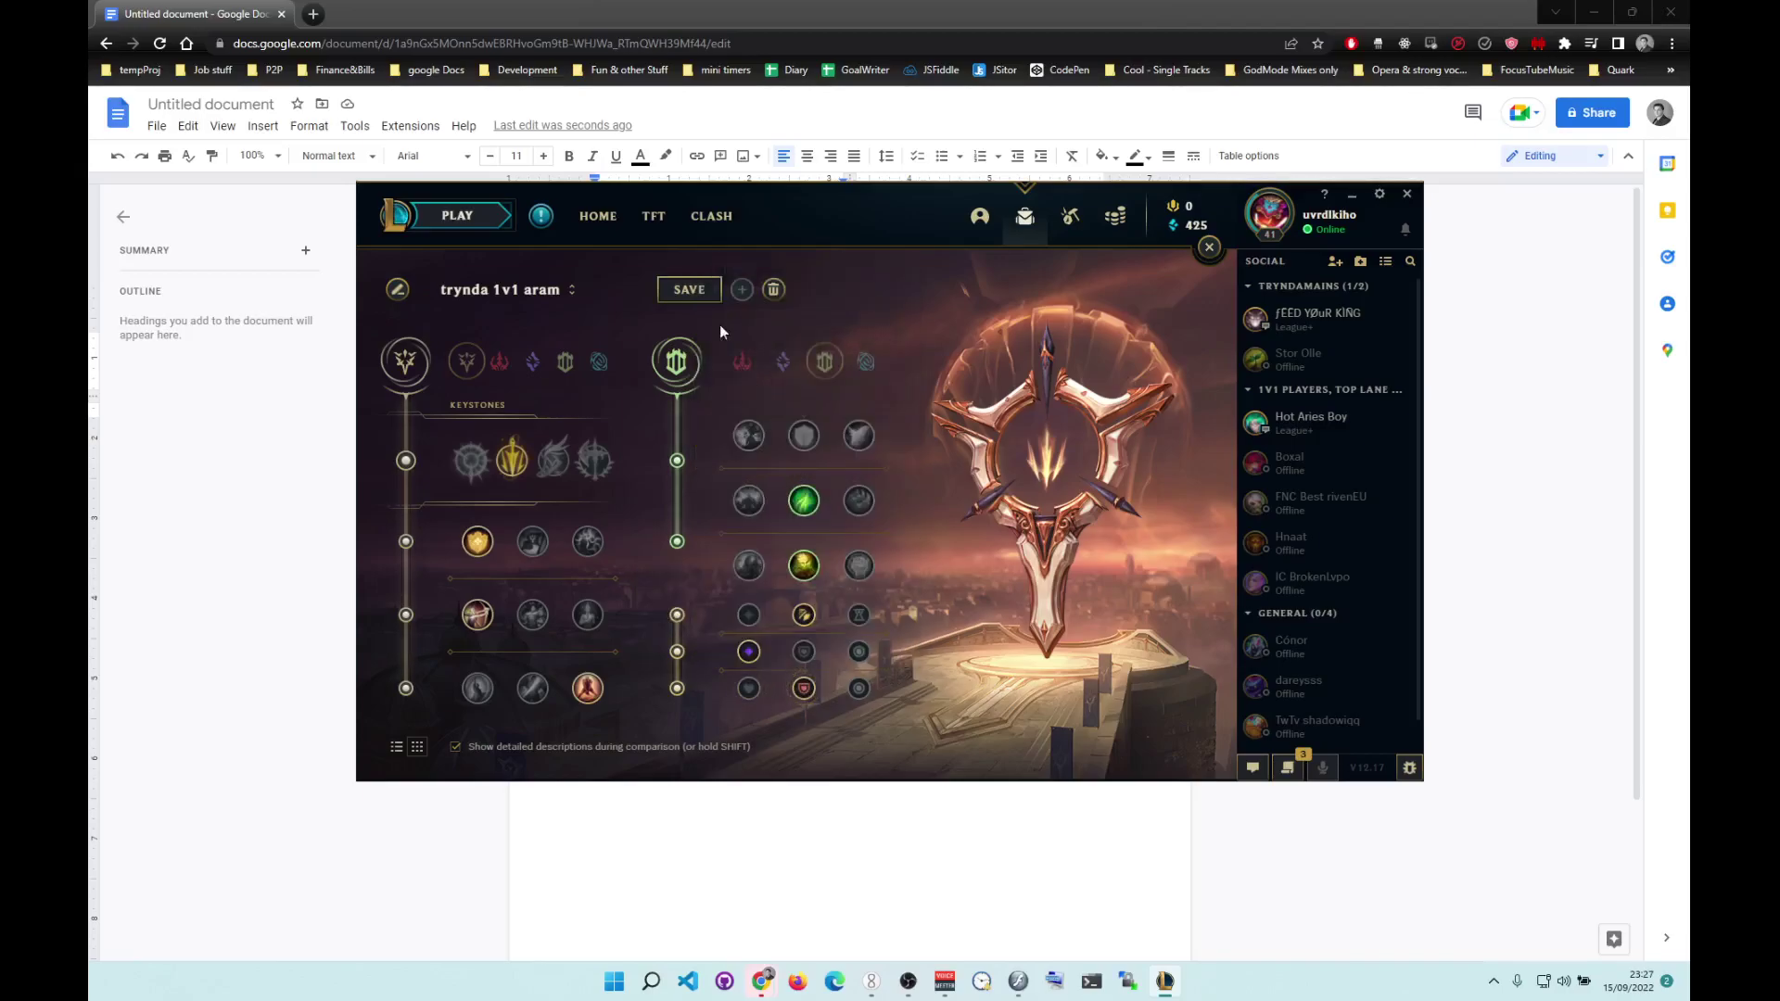
pyautogui.click(716, 298)
pyautogui.click(804, 651)
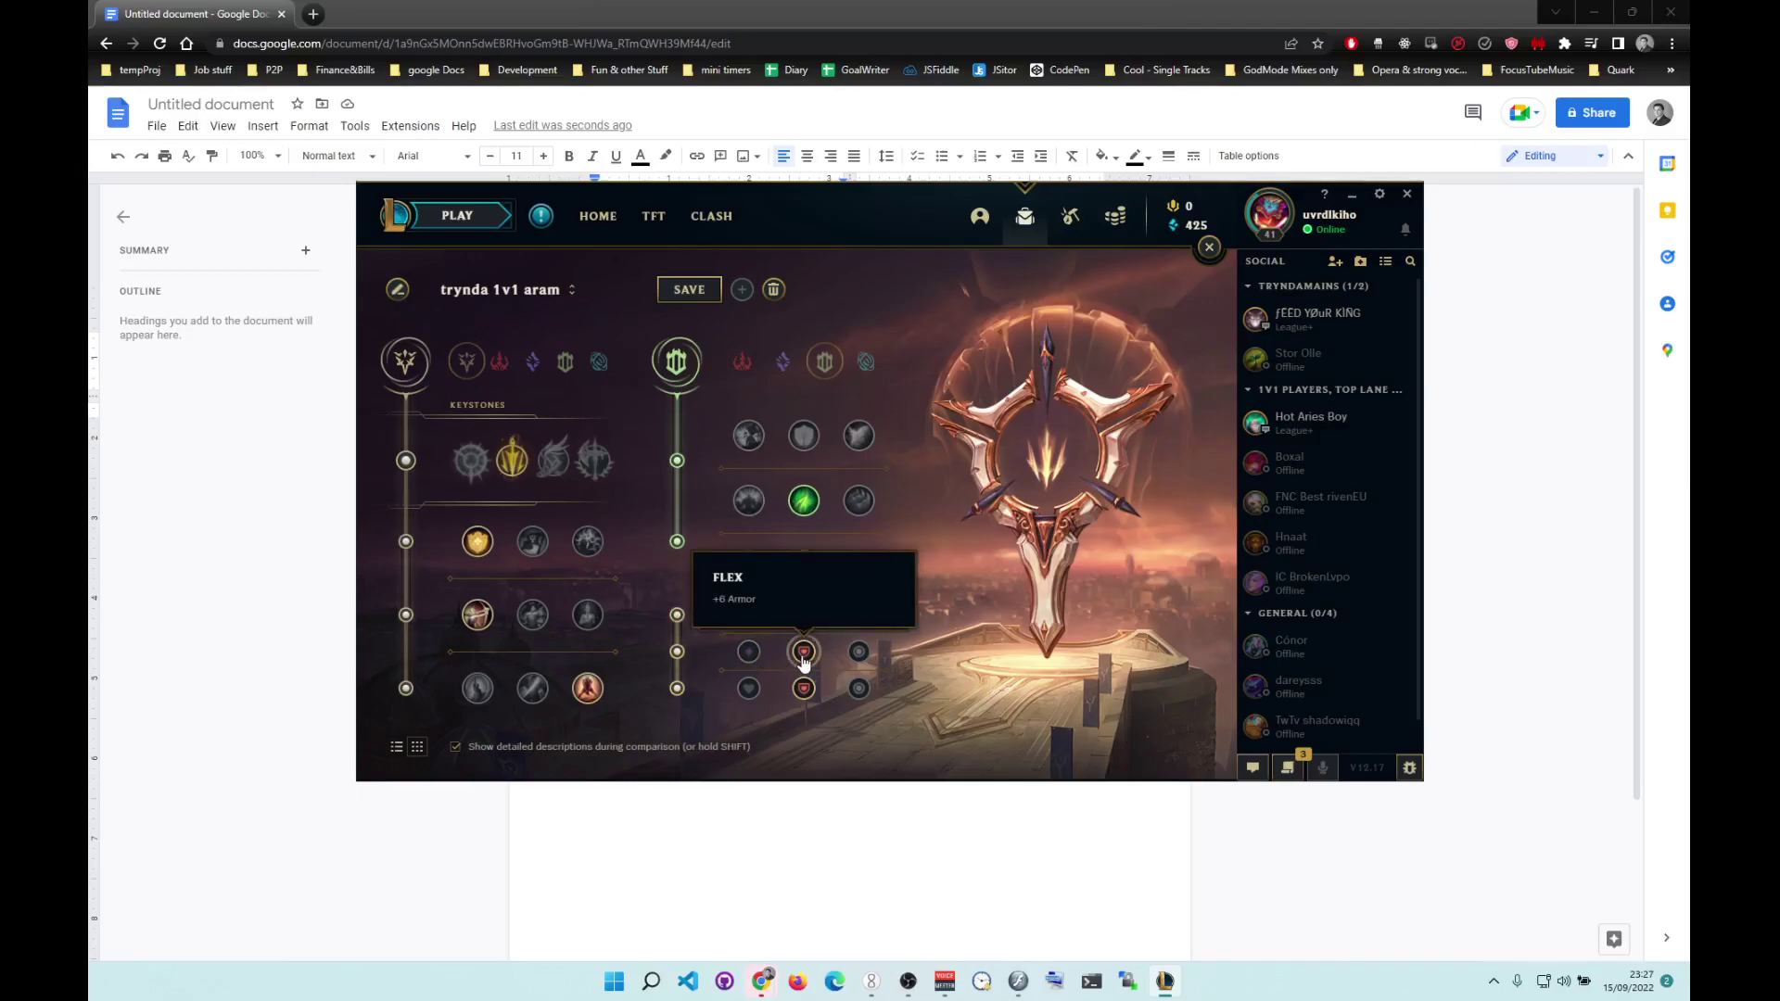
pyautogui.click(753, 656)
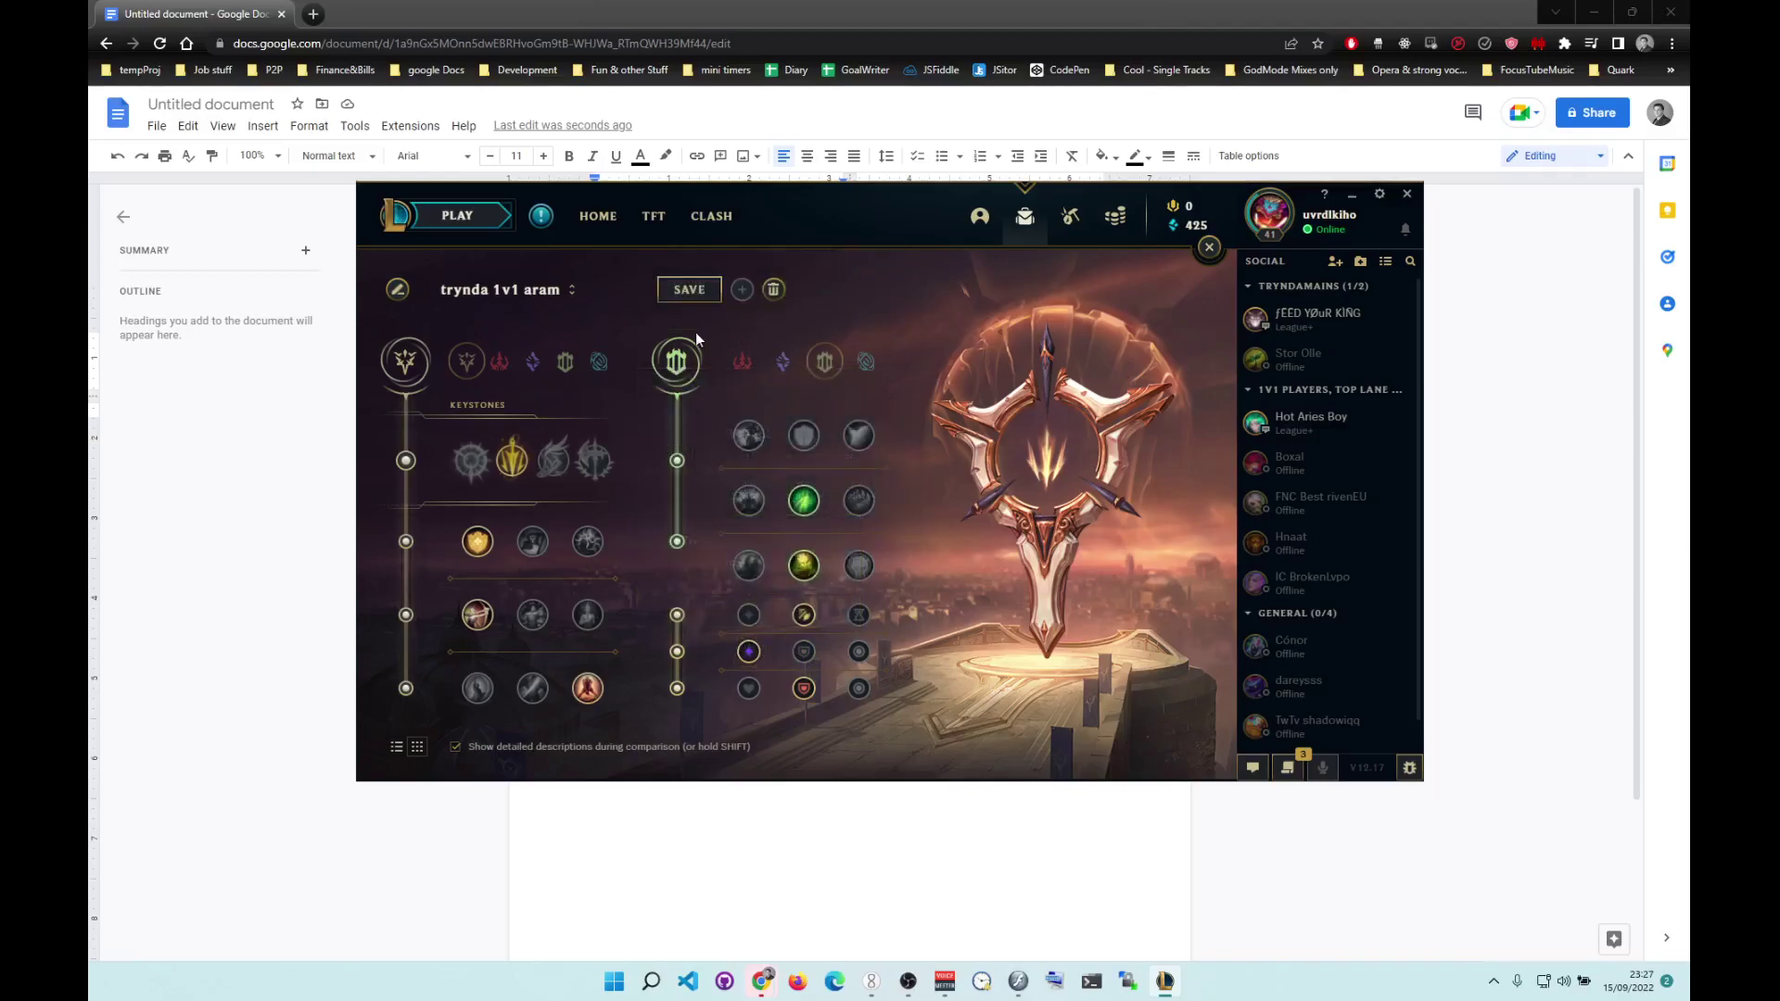
pyautogui.click(689, 290)
# Try alternative runes in the two Precision rows below the keystone and the last Resolve row, restoring the original choices.
pyautogui.click(534, 547)
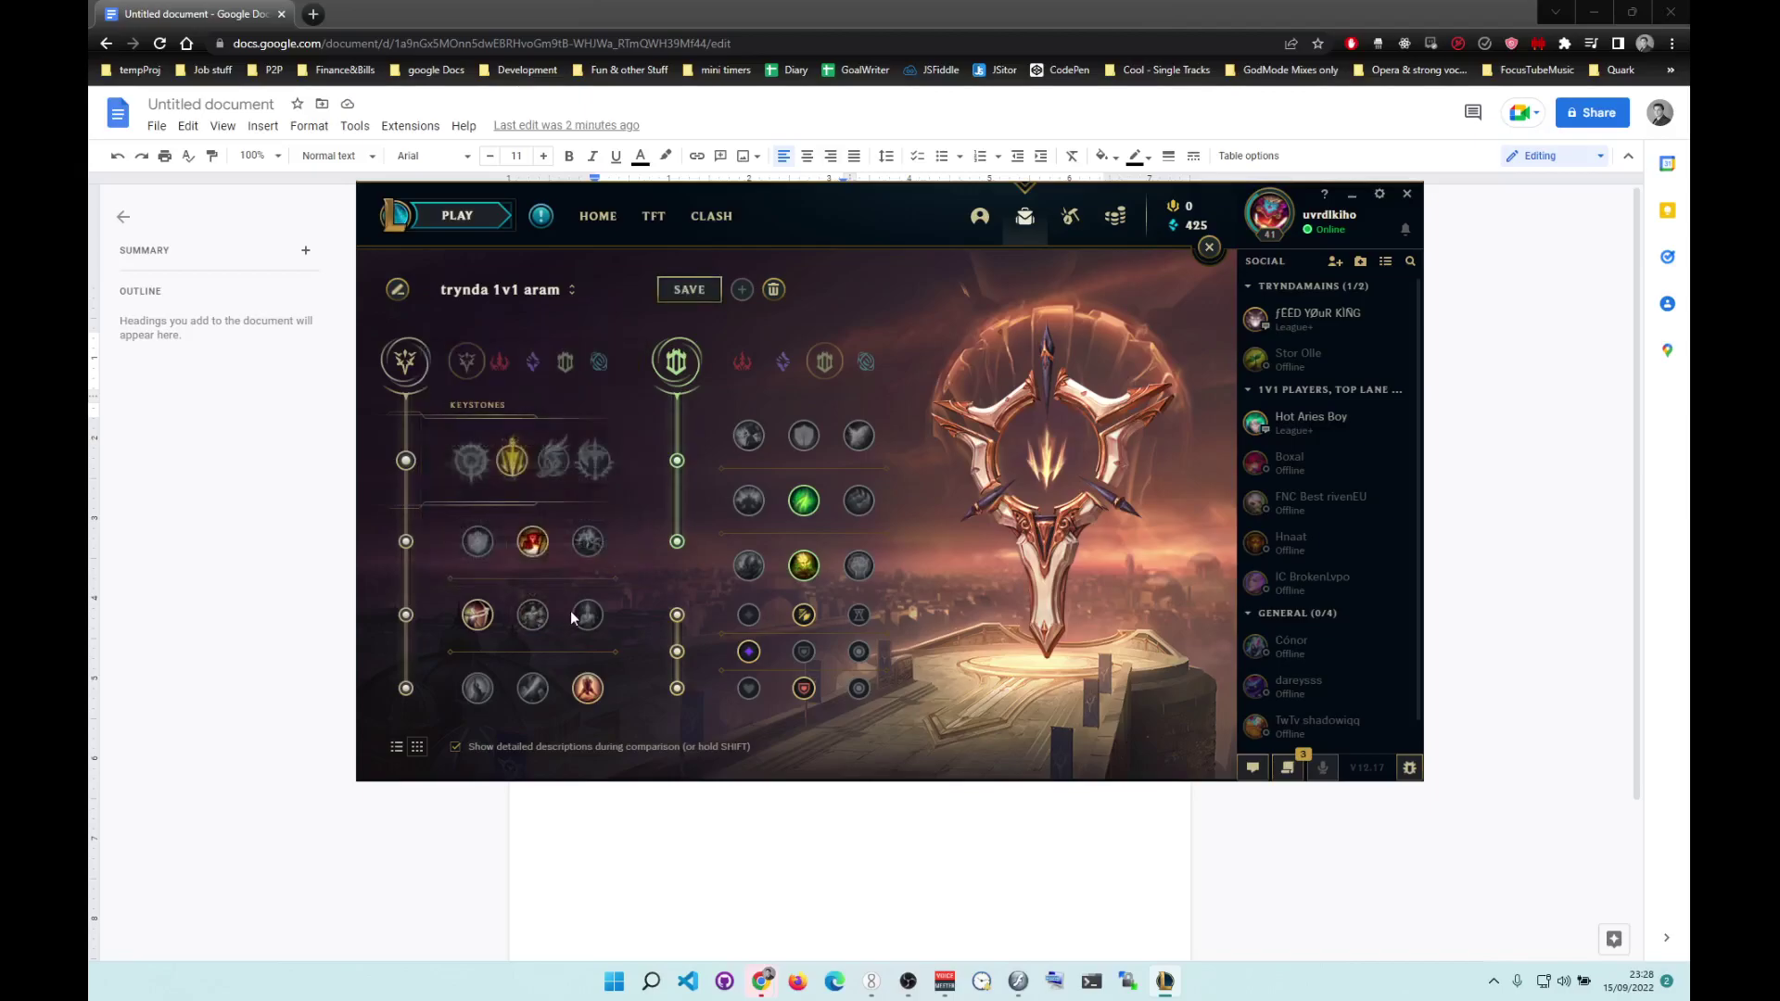
pyautogui.click(534, 616)
pyautogui.click(859, 565)
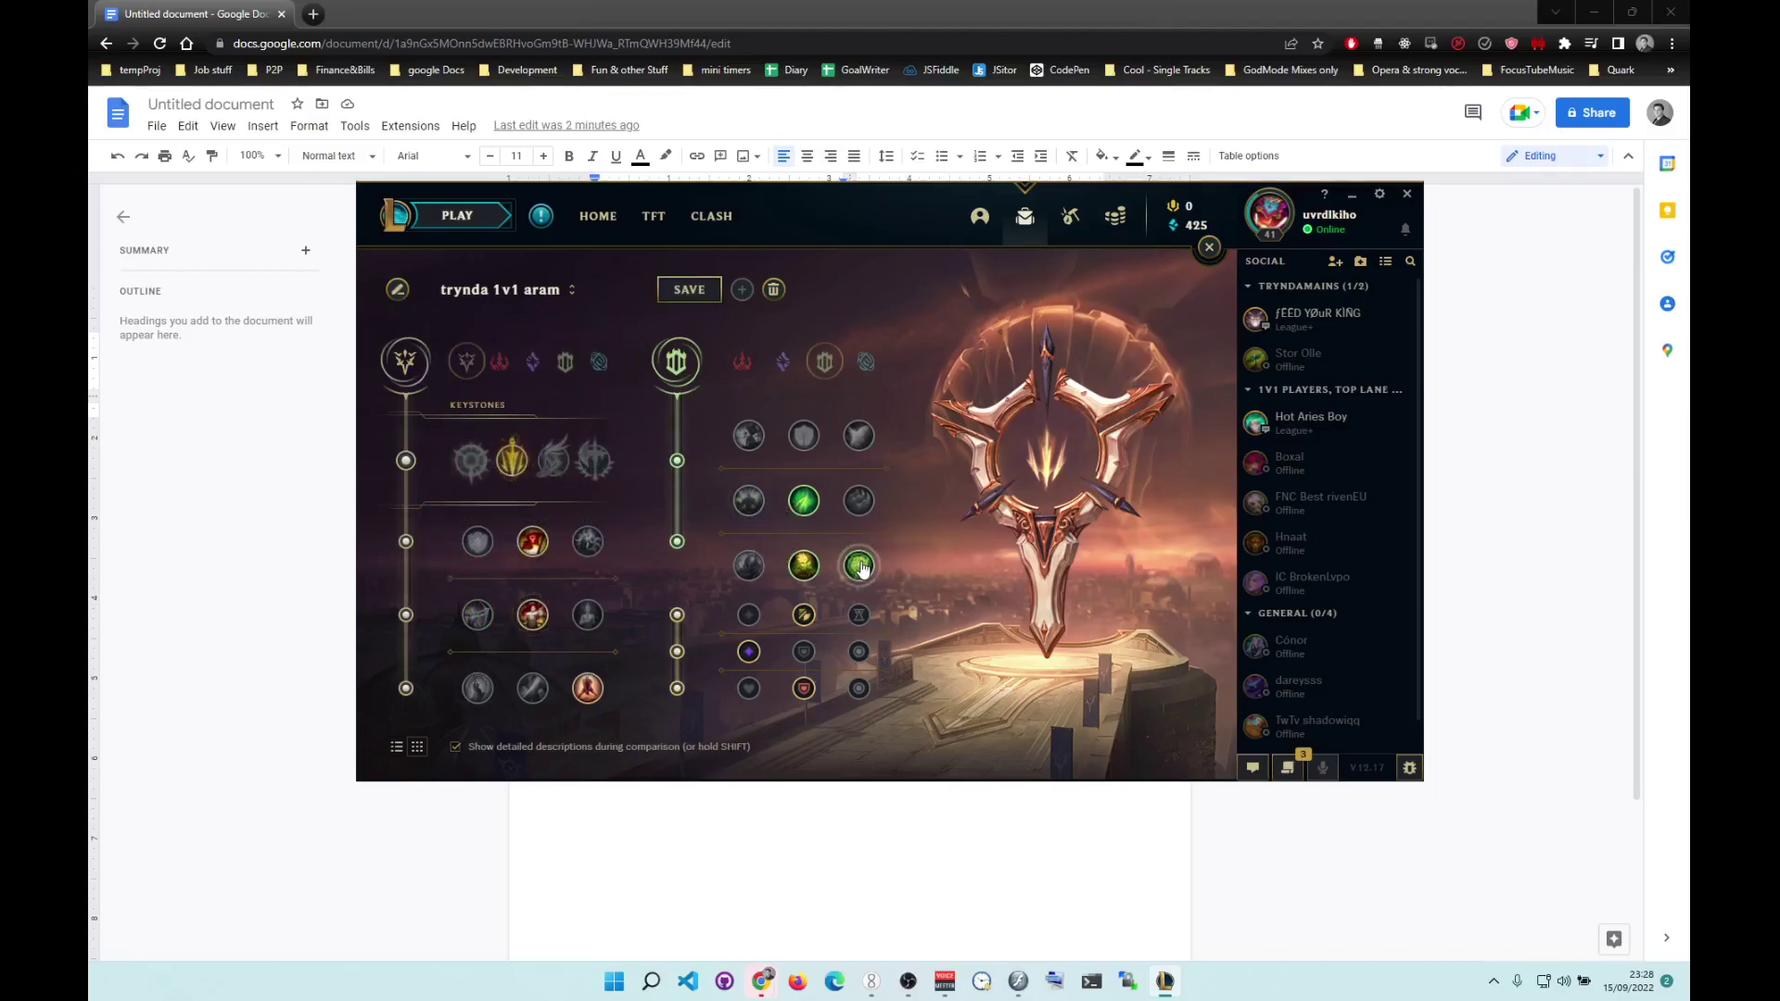
pyautogui.click(805, 569)
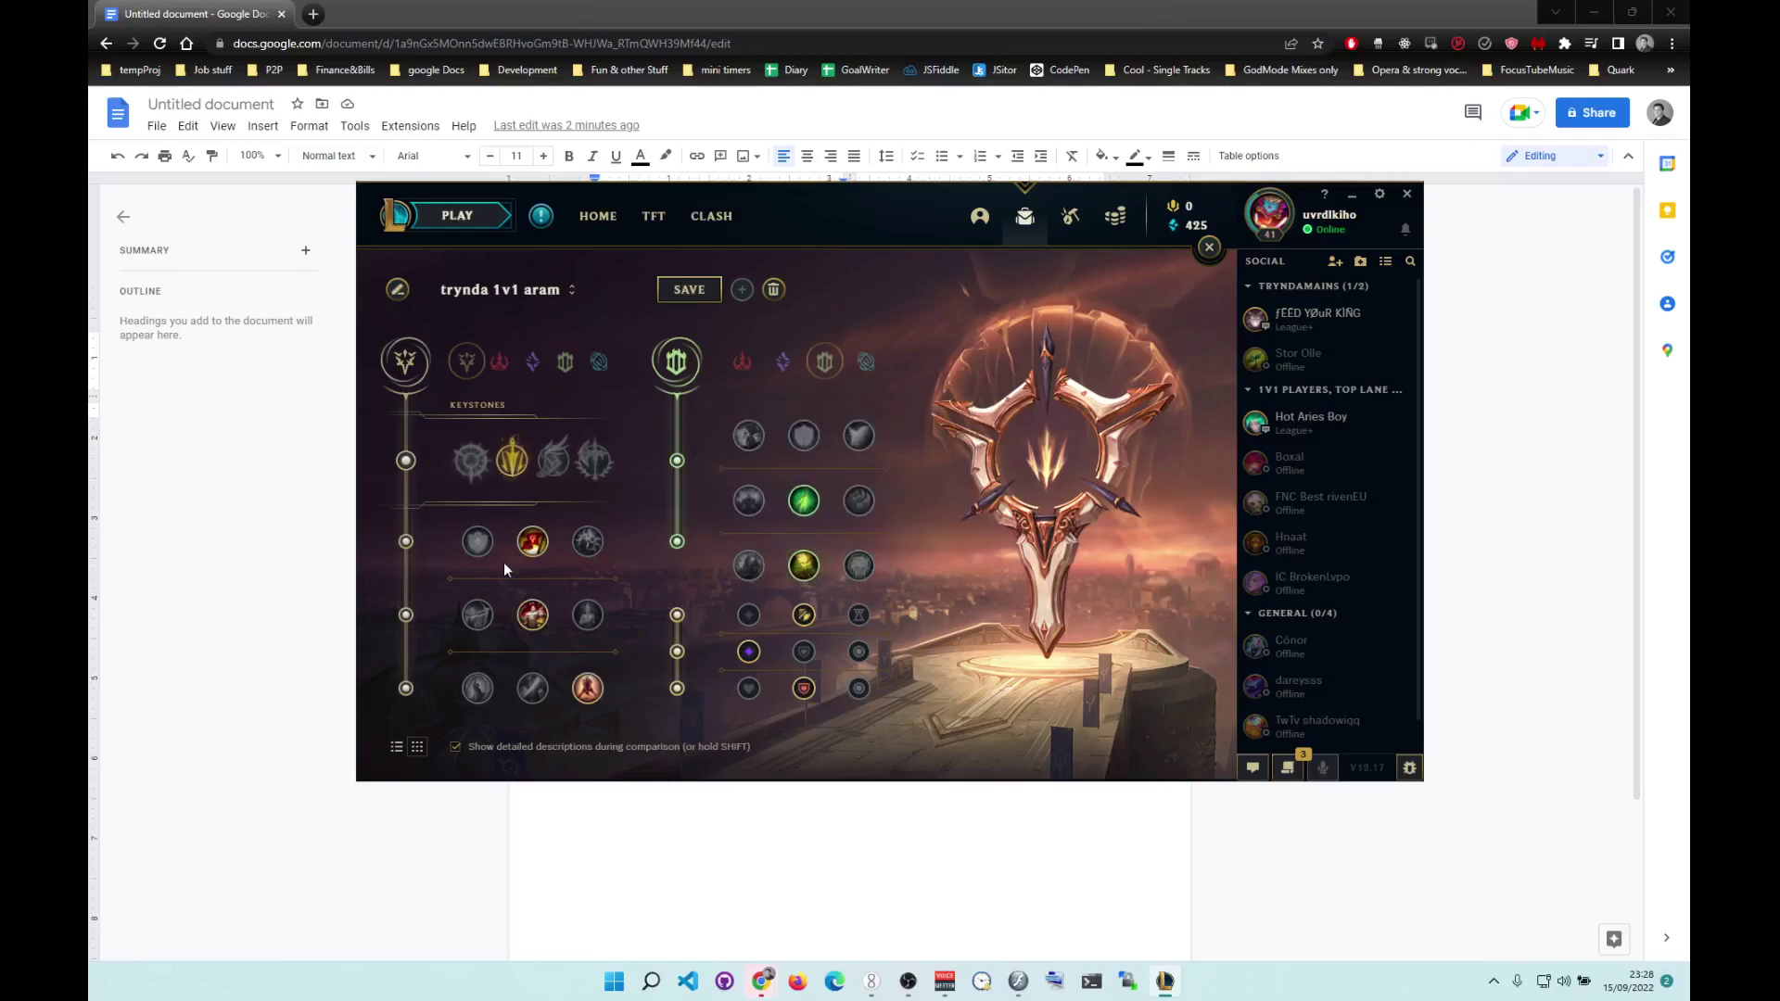
pyautogui.click(479, 621)
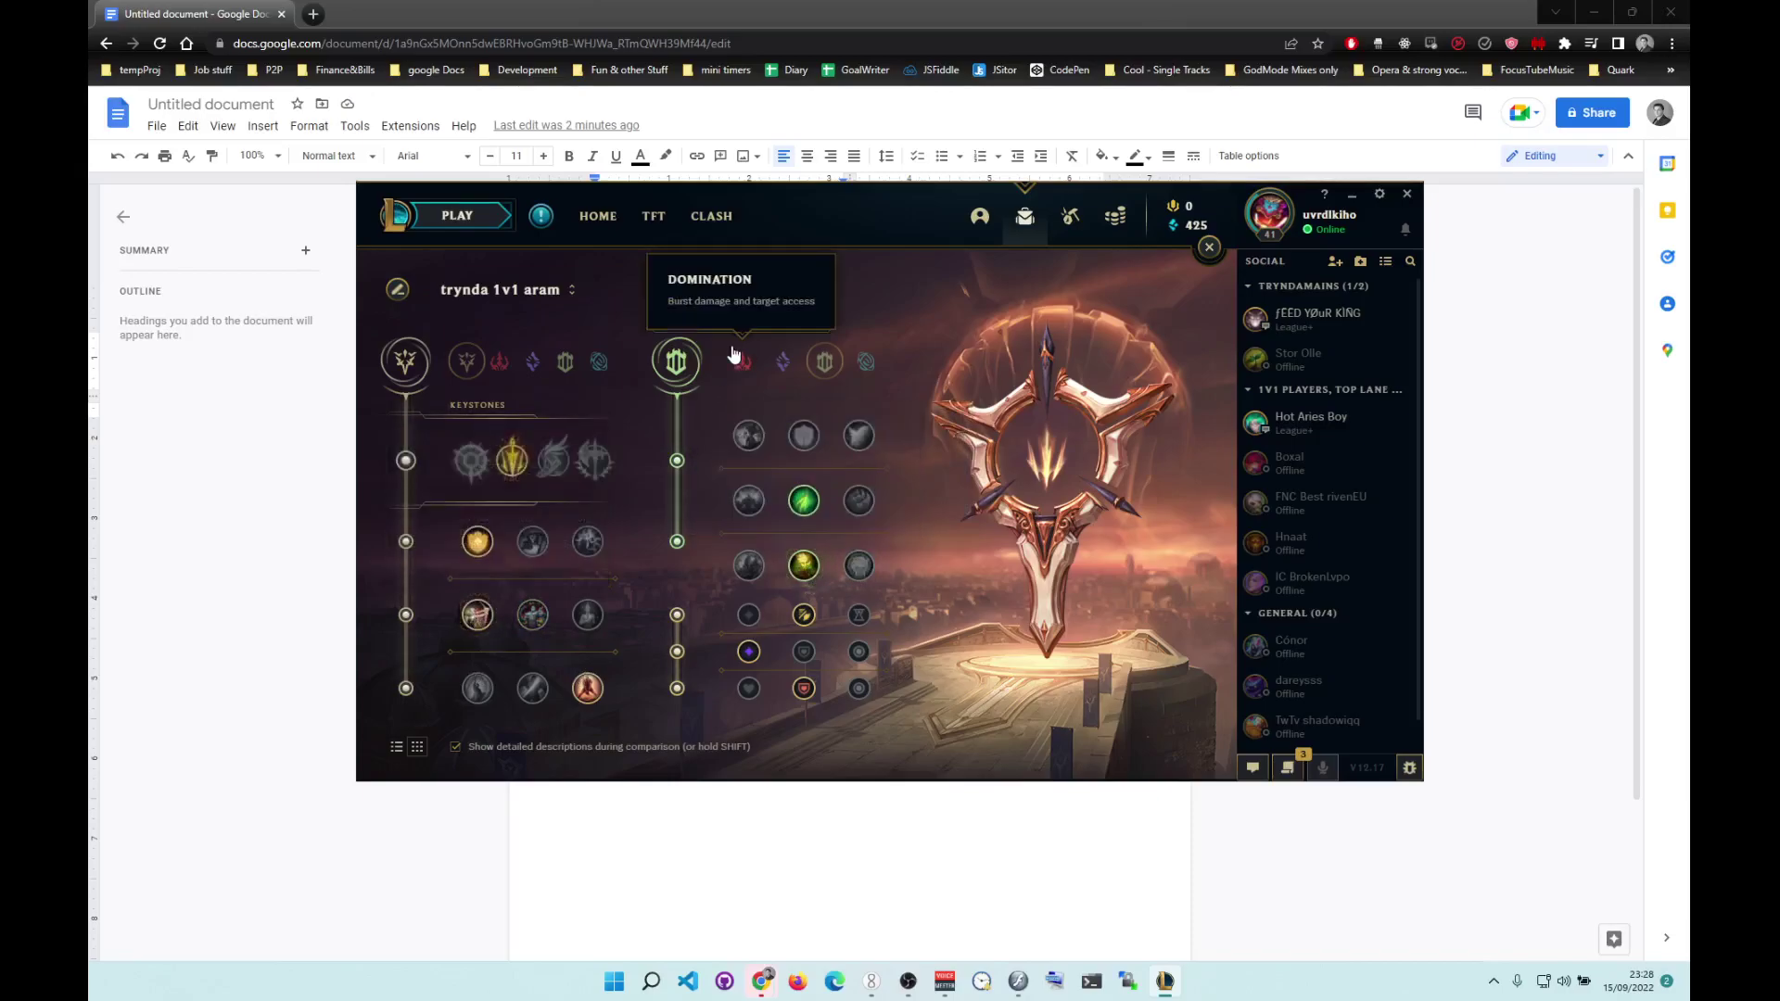
# Return to the Google Docs table and add a third row reading "Him fighting in your minion wave" and "You win".
pyautogui.click(1352, 195)
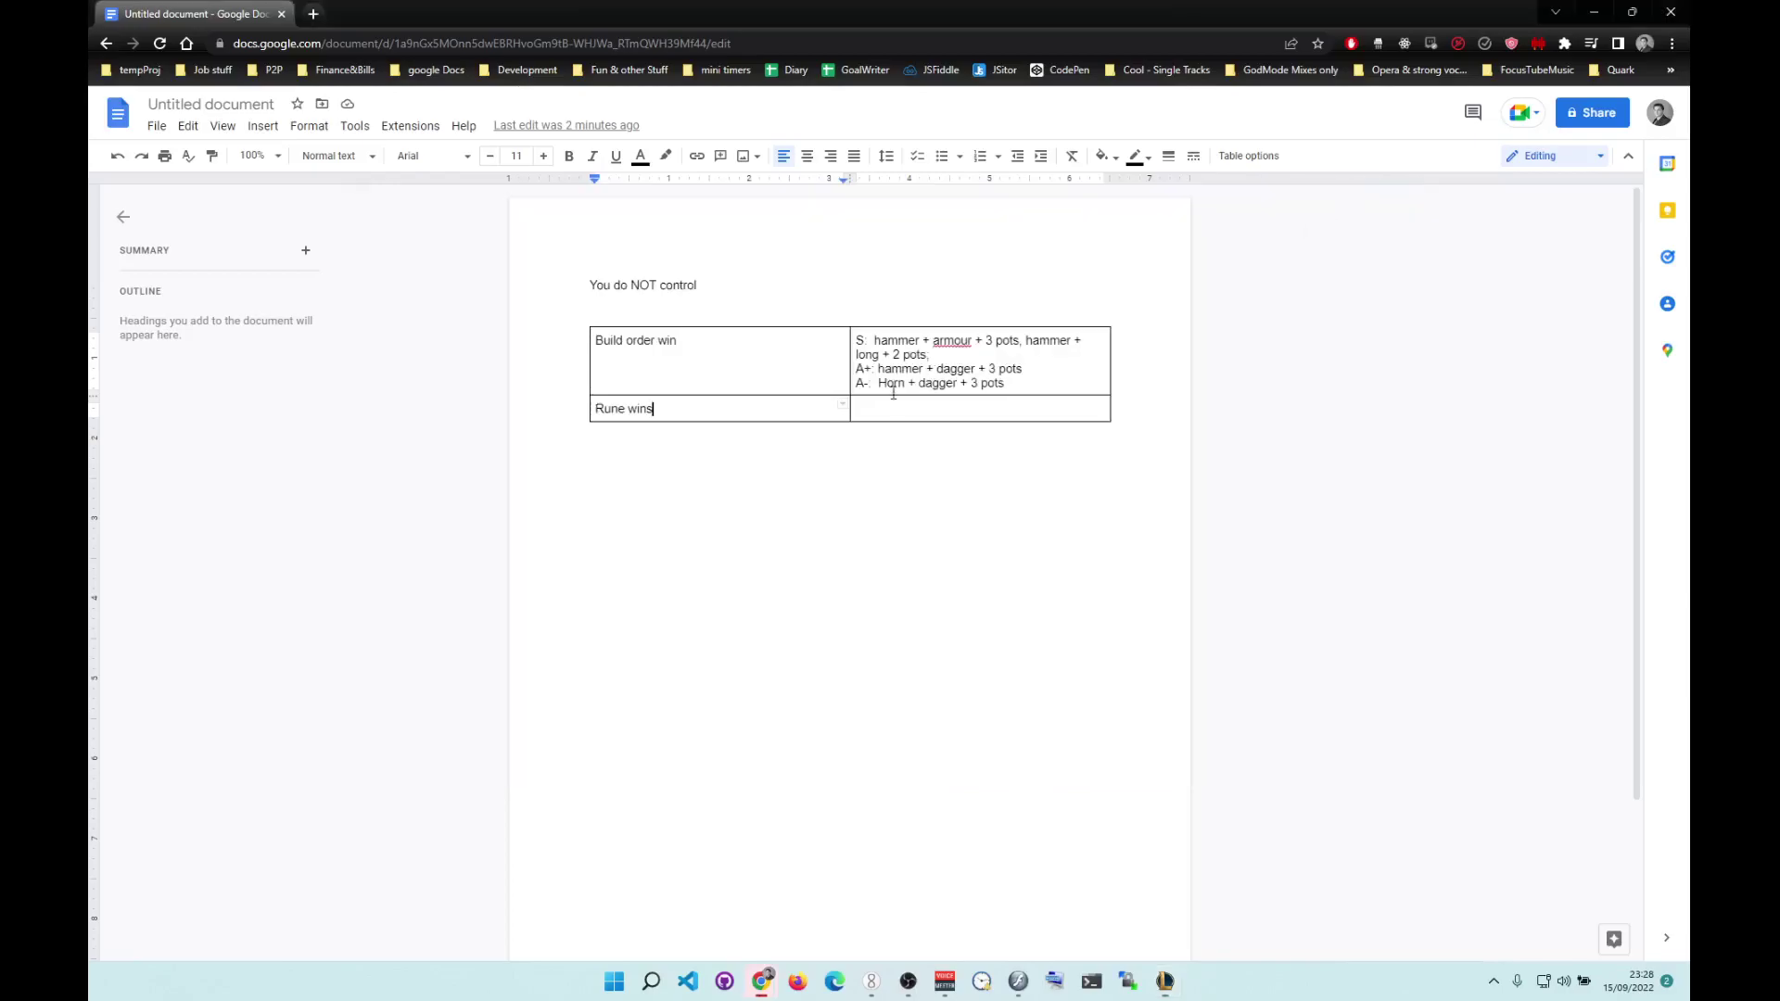
pyautogui.click(915, 411)
pyautogui.press('Tab')
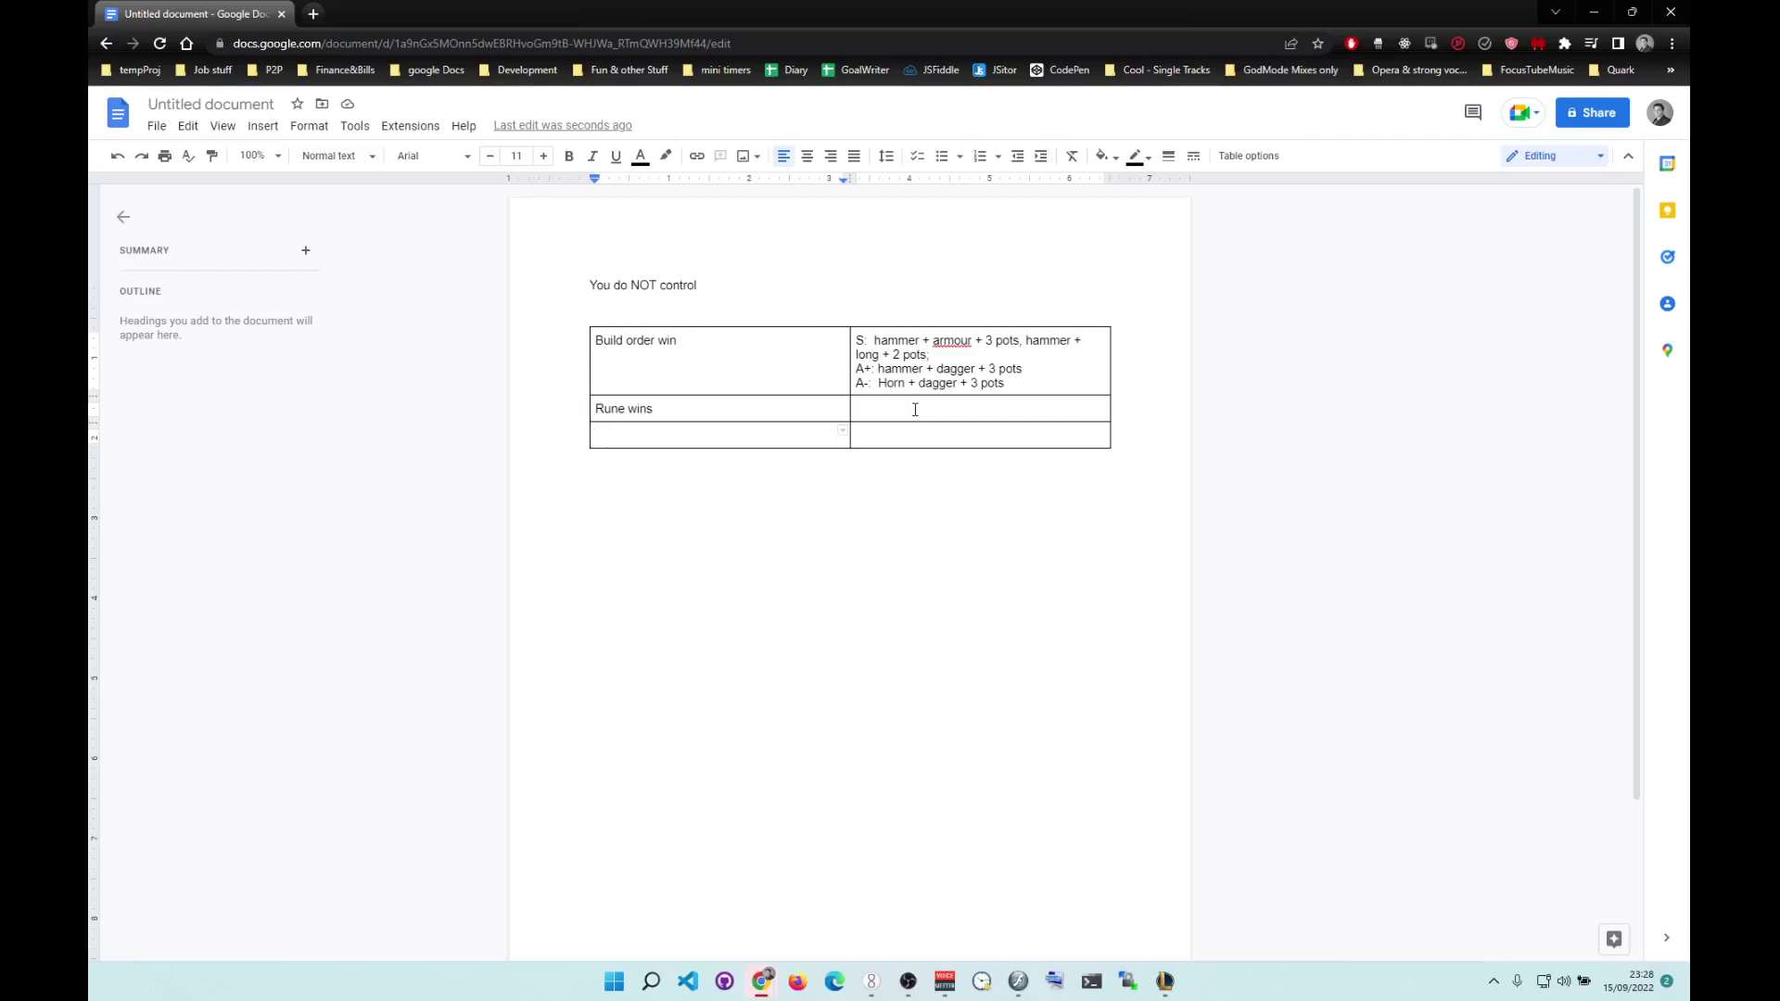
pyautogui.write('Him fighting in your minion wave')
pyautogui.press('Tab')
pyautogui.write('You win')
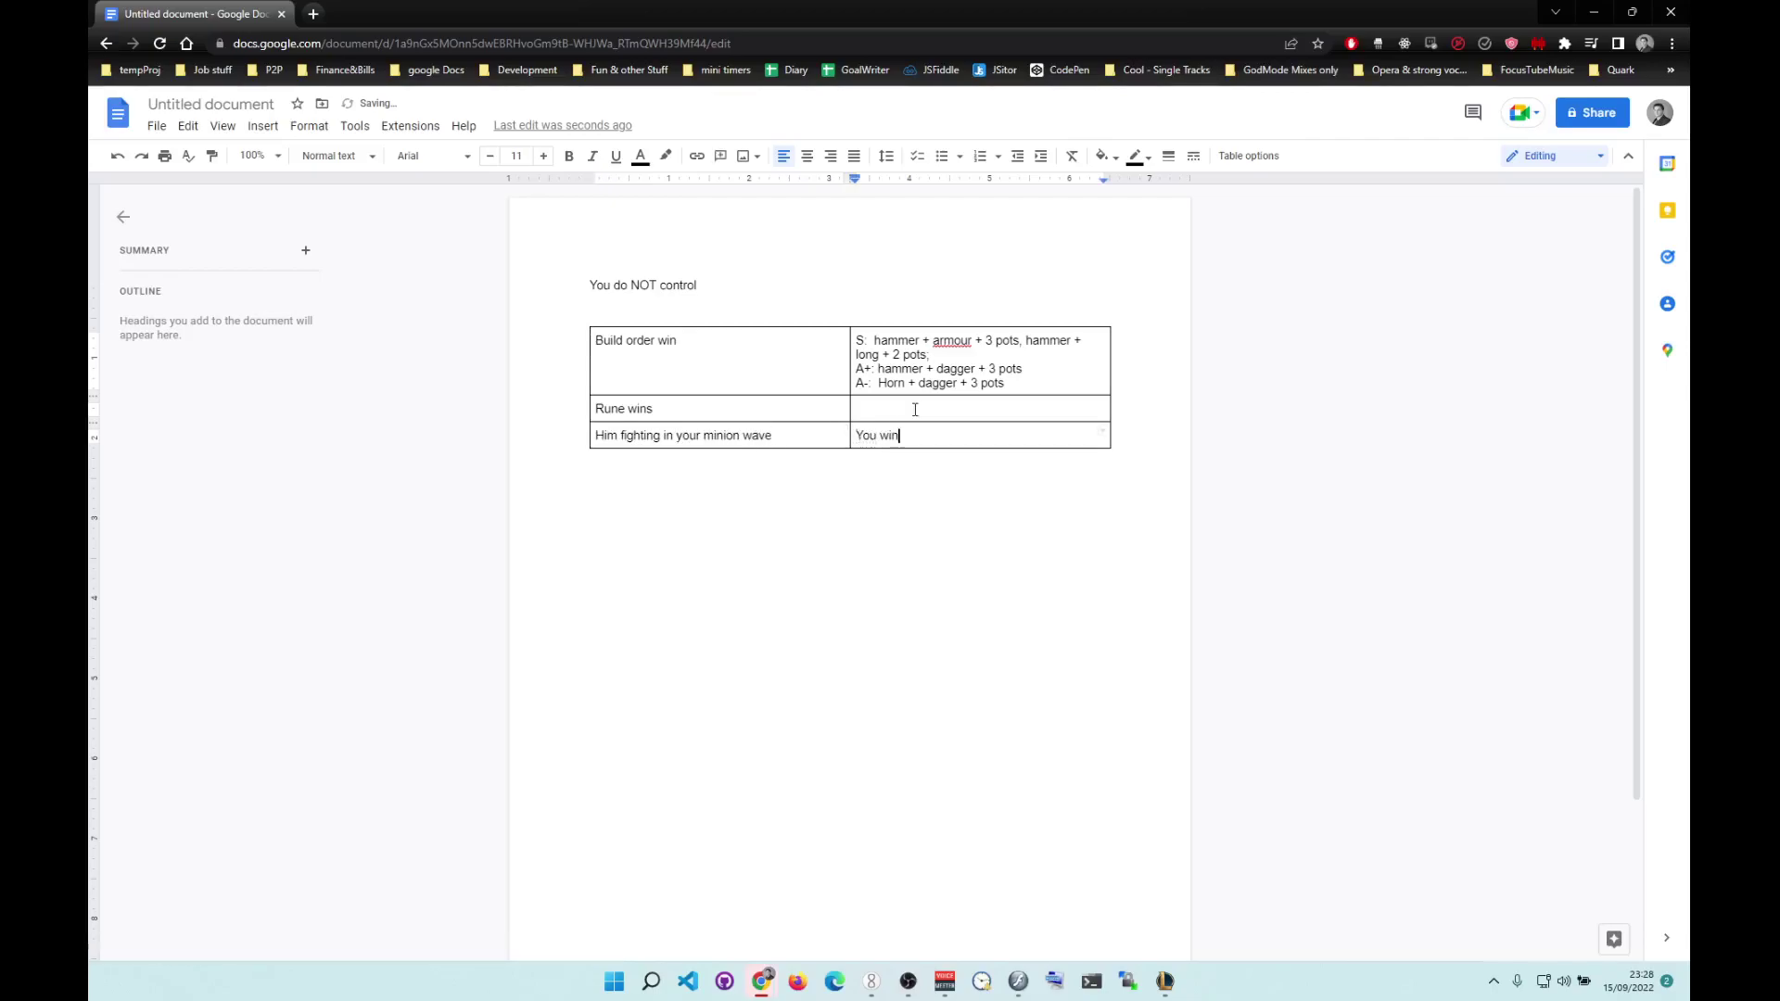
# Add a table row reading "You have more fury" with "You win" as its result.
pyautogui.press('Tab')
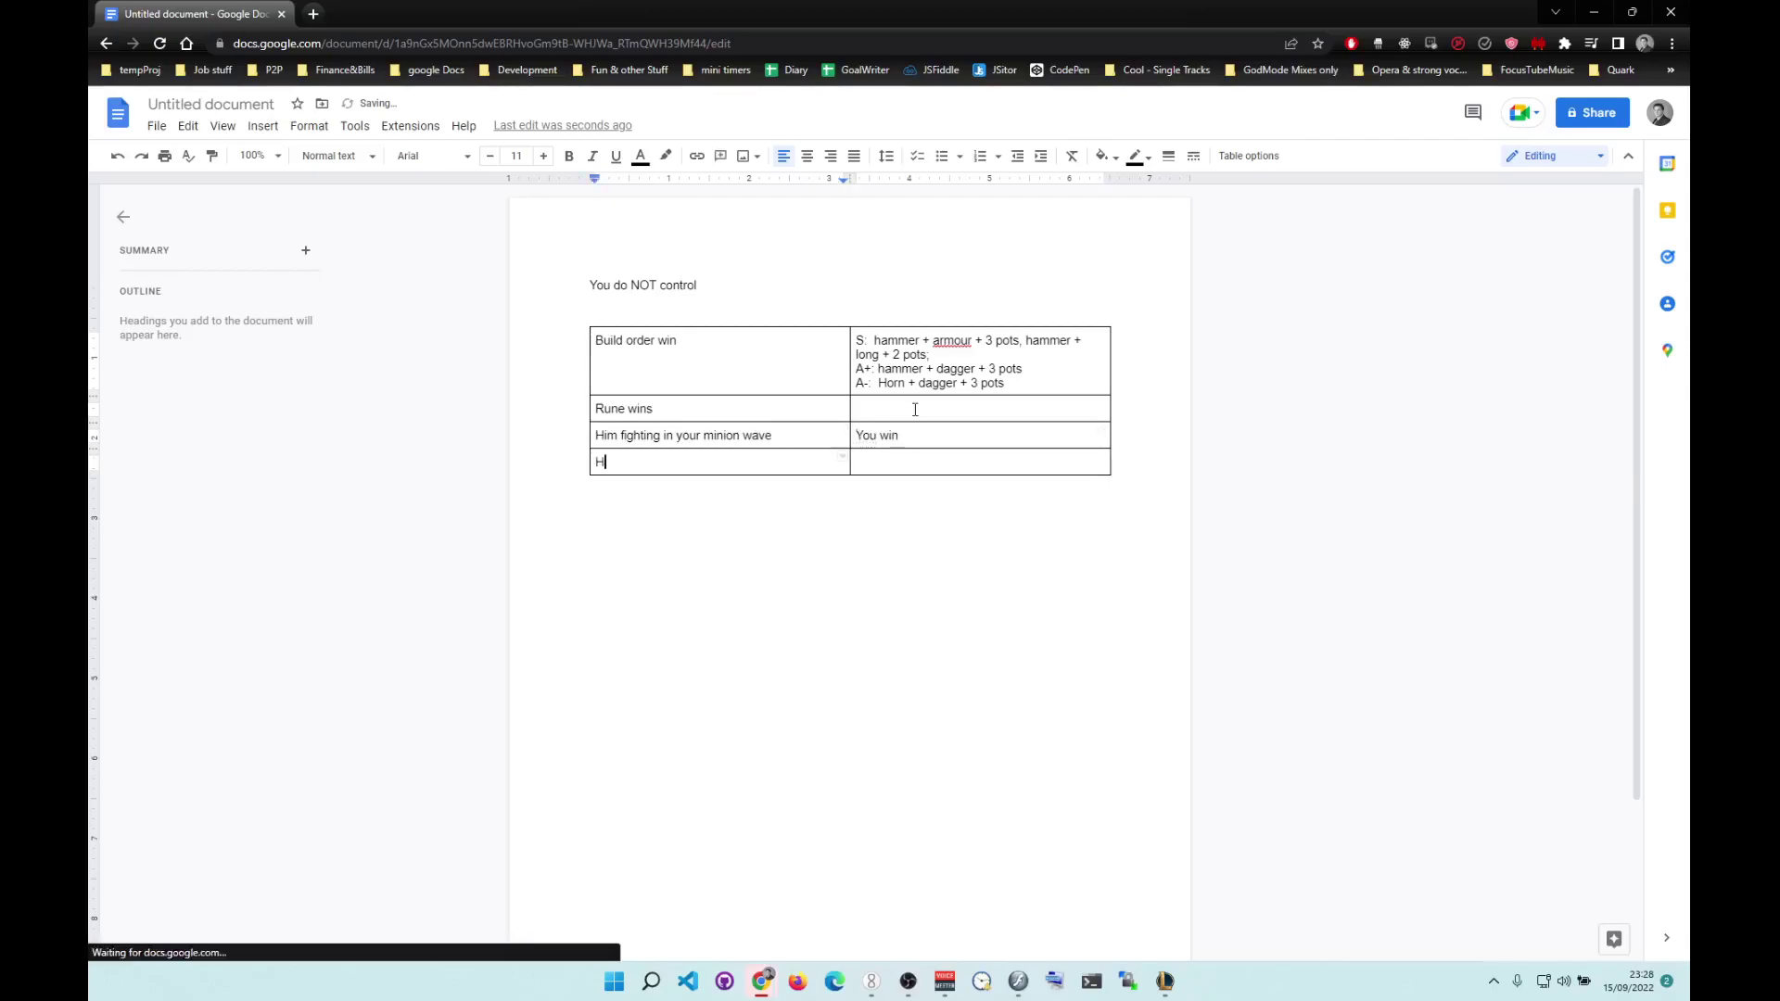
pyautogui.write('You have more fury')
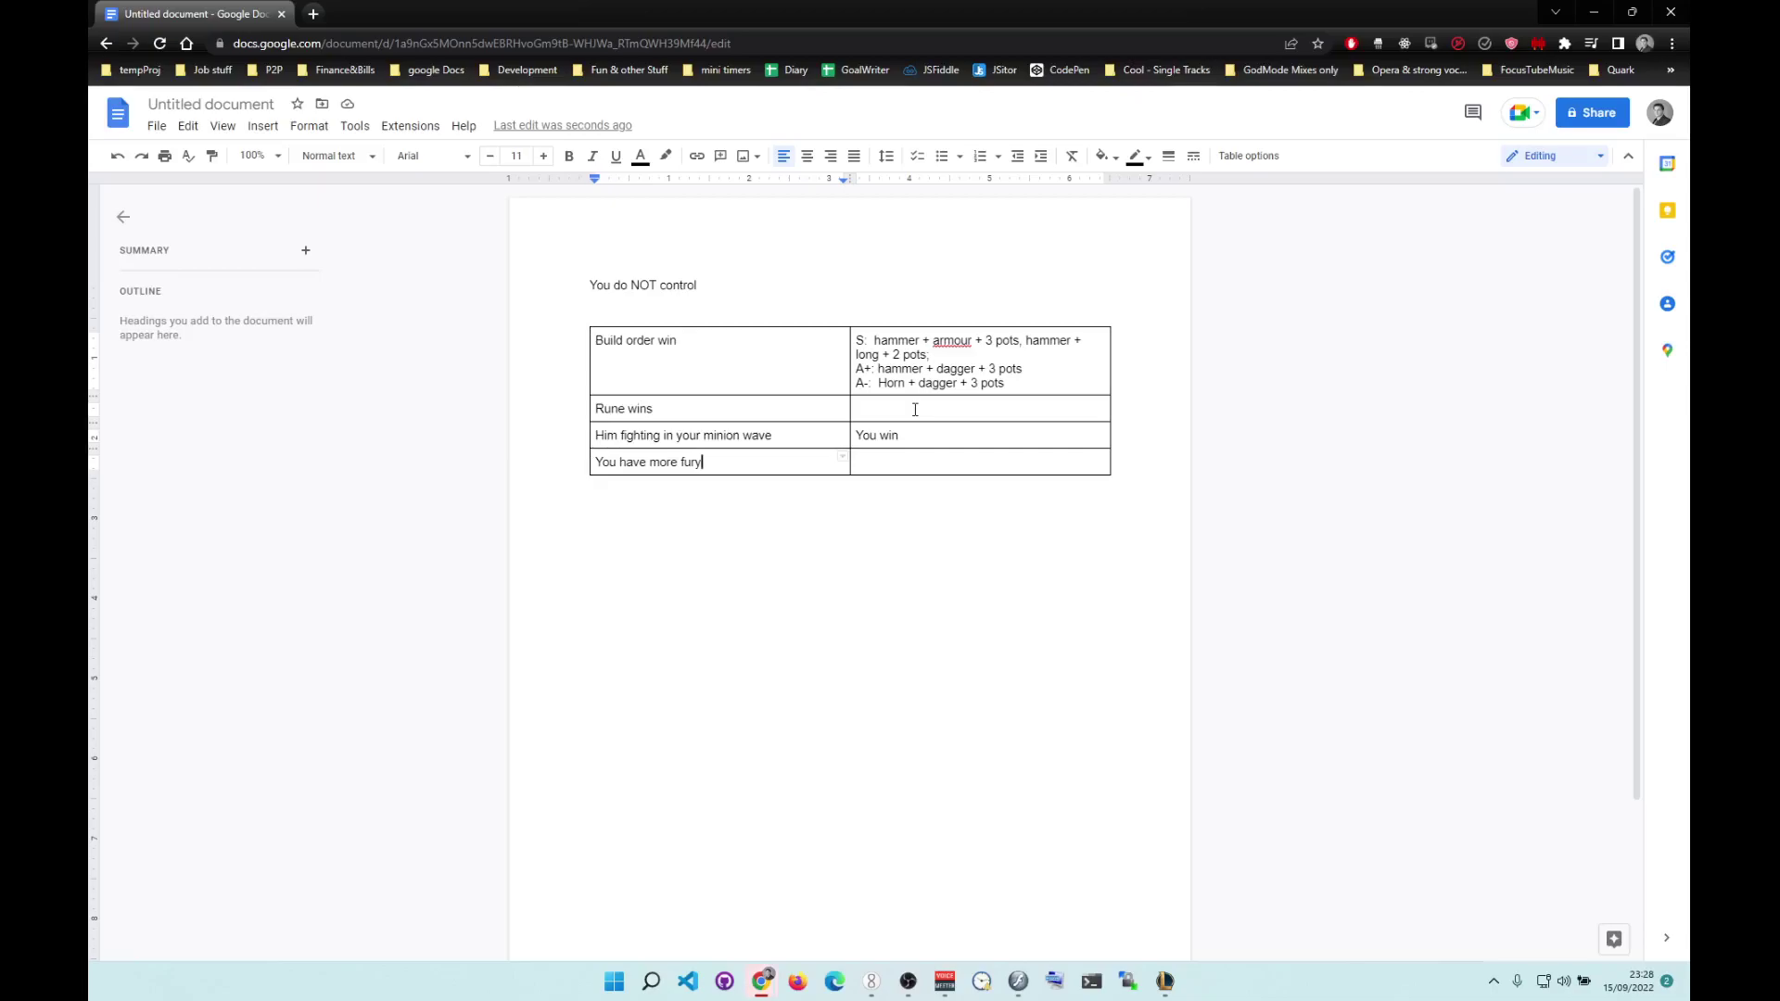
pyautogui.press('Tab')
pyautogui.write('You win')
# Add a table row reading "You attack first" with "You win," beside it.
pyautogui.press('Tab')
pyautogui.write('You at')
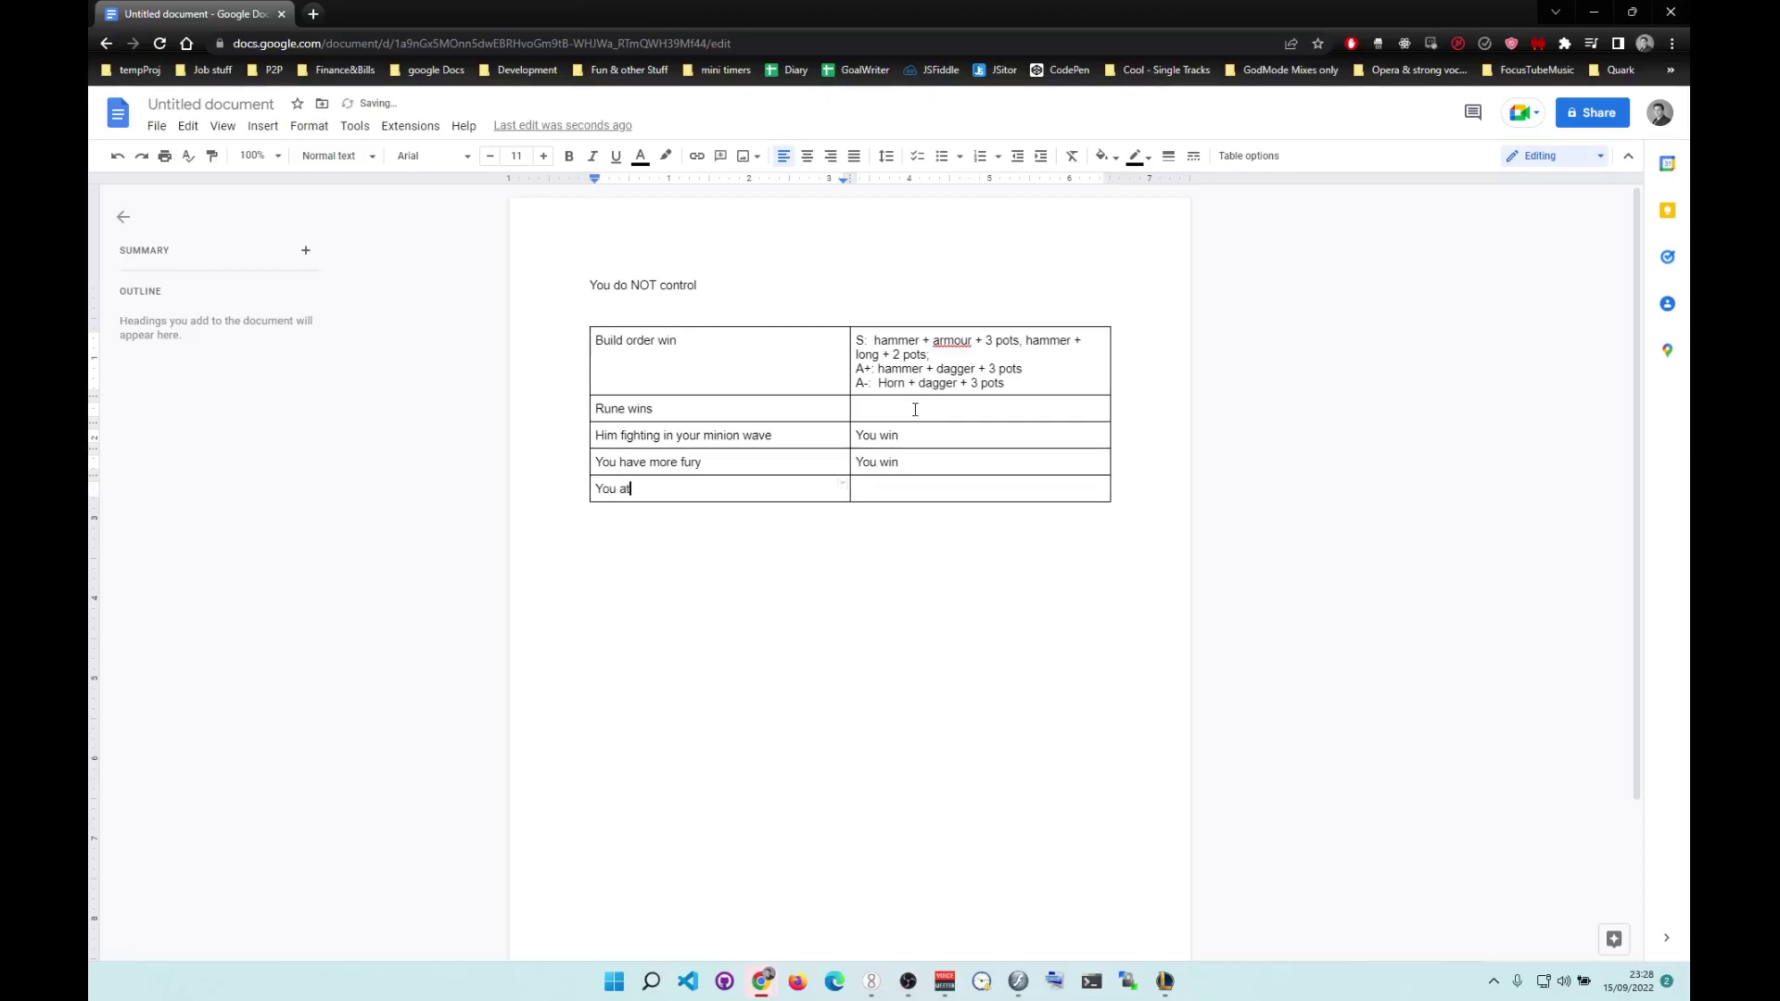
pyautogui.write('tack first')
pyautogui.press('Tab')
pyautogui.write('You win,')
# Add a table row reading "You spin dmg first" with "You win," beside it.
pyautogui.press('Tab')
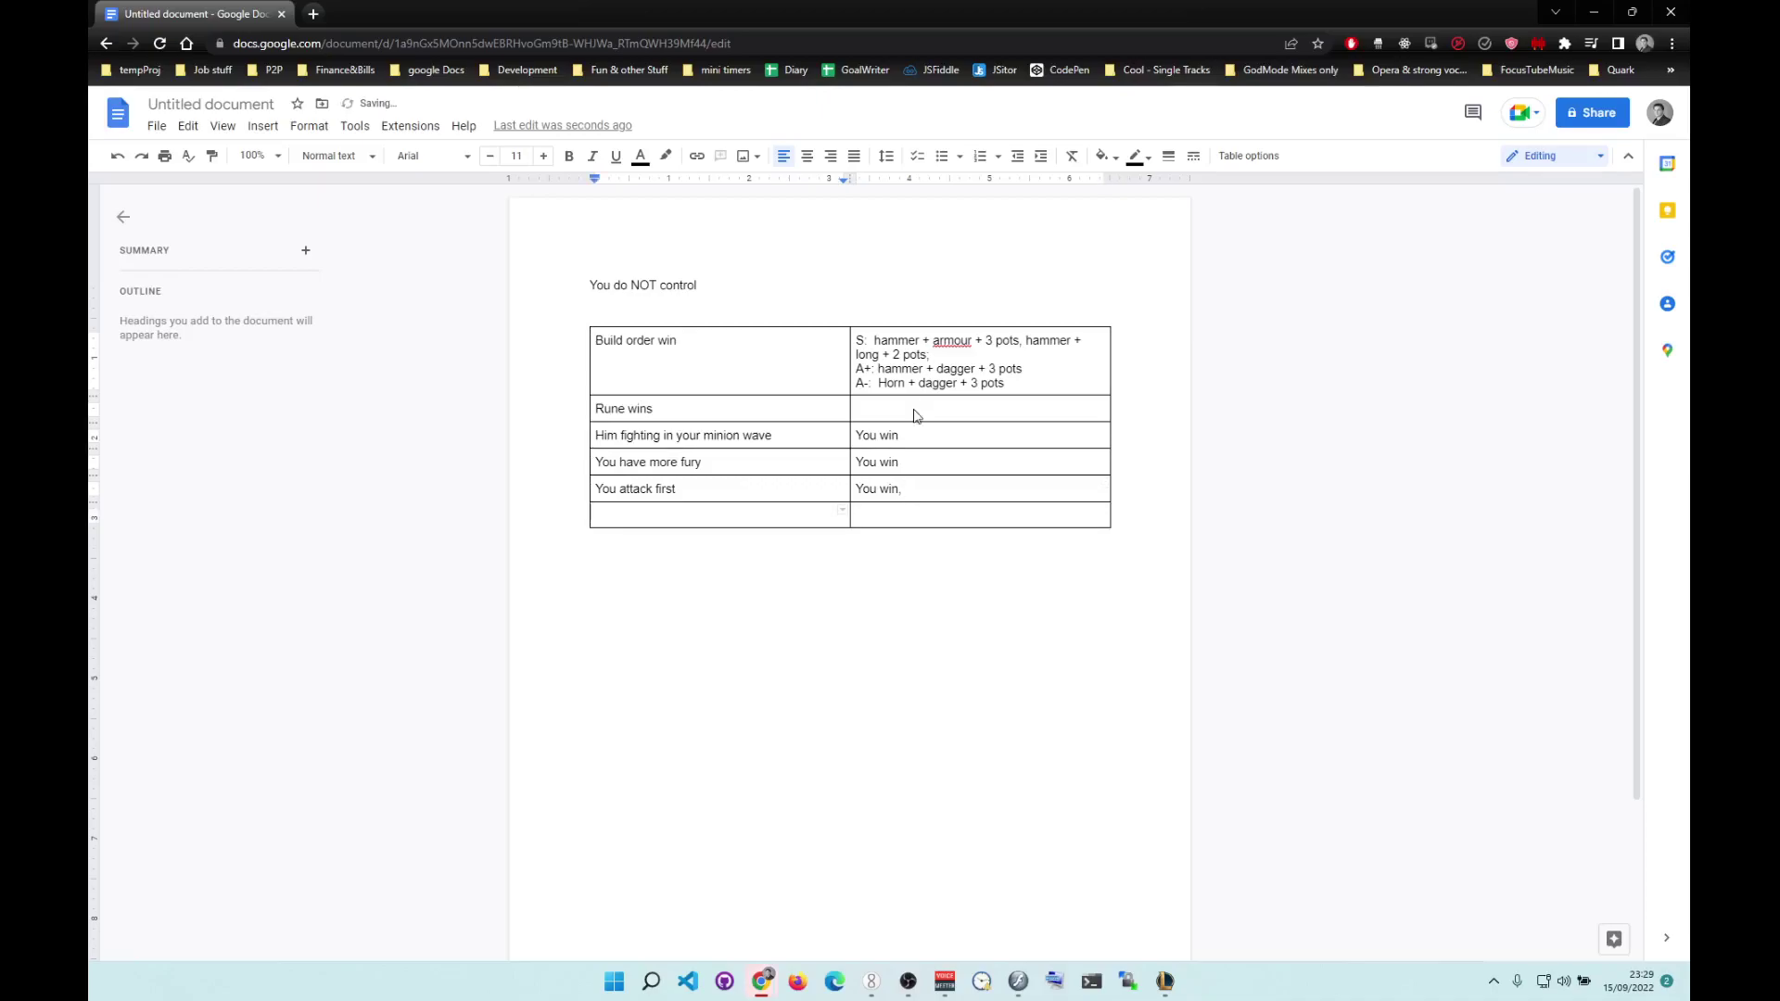
pyautogui.write('You spin dmg first')
pyautogui.press('Tab')
pyautogui.write('You win,')
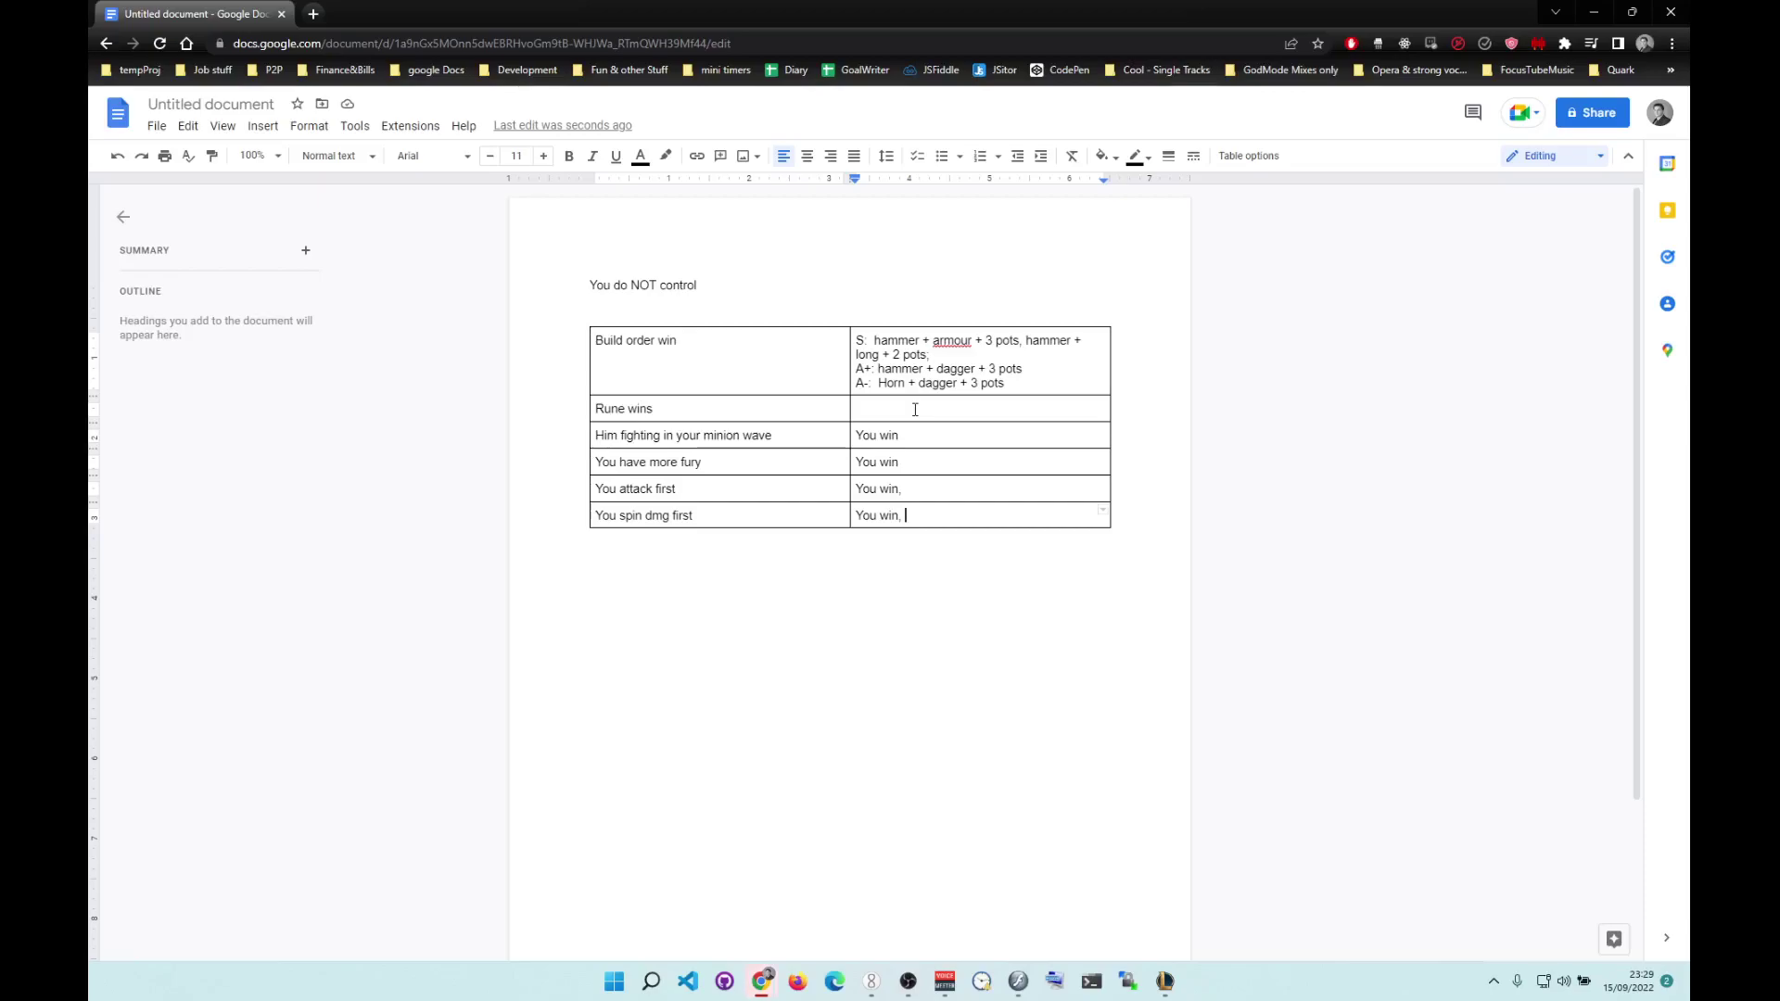
# Add a table row reading "You W first" with "You win," followed by the combo "W -> A, E , A".
pyautogui.press('Tab')
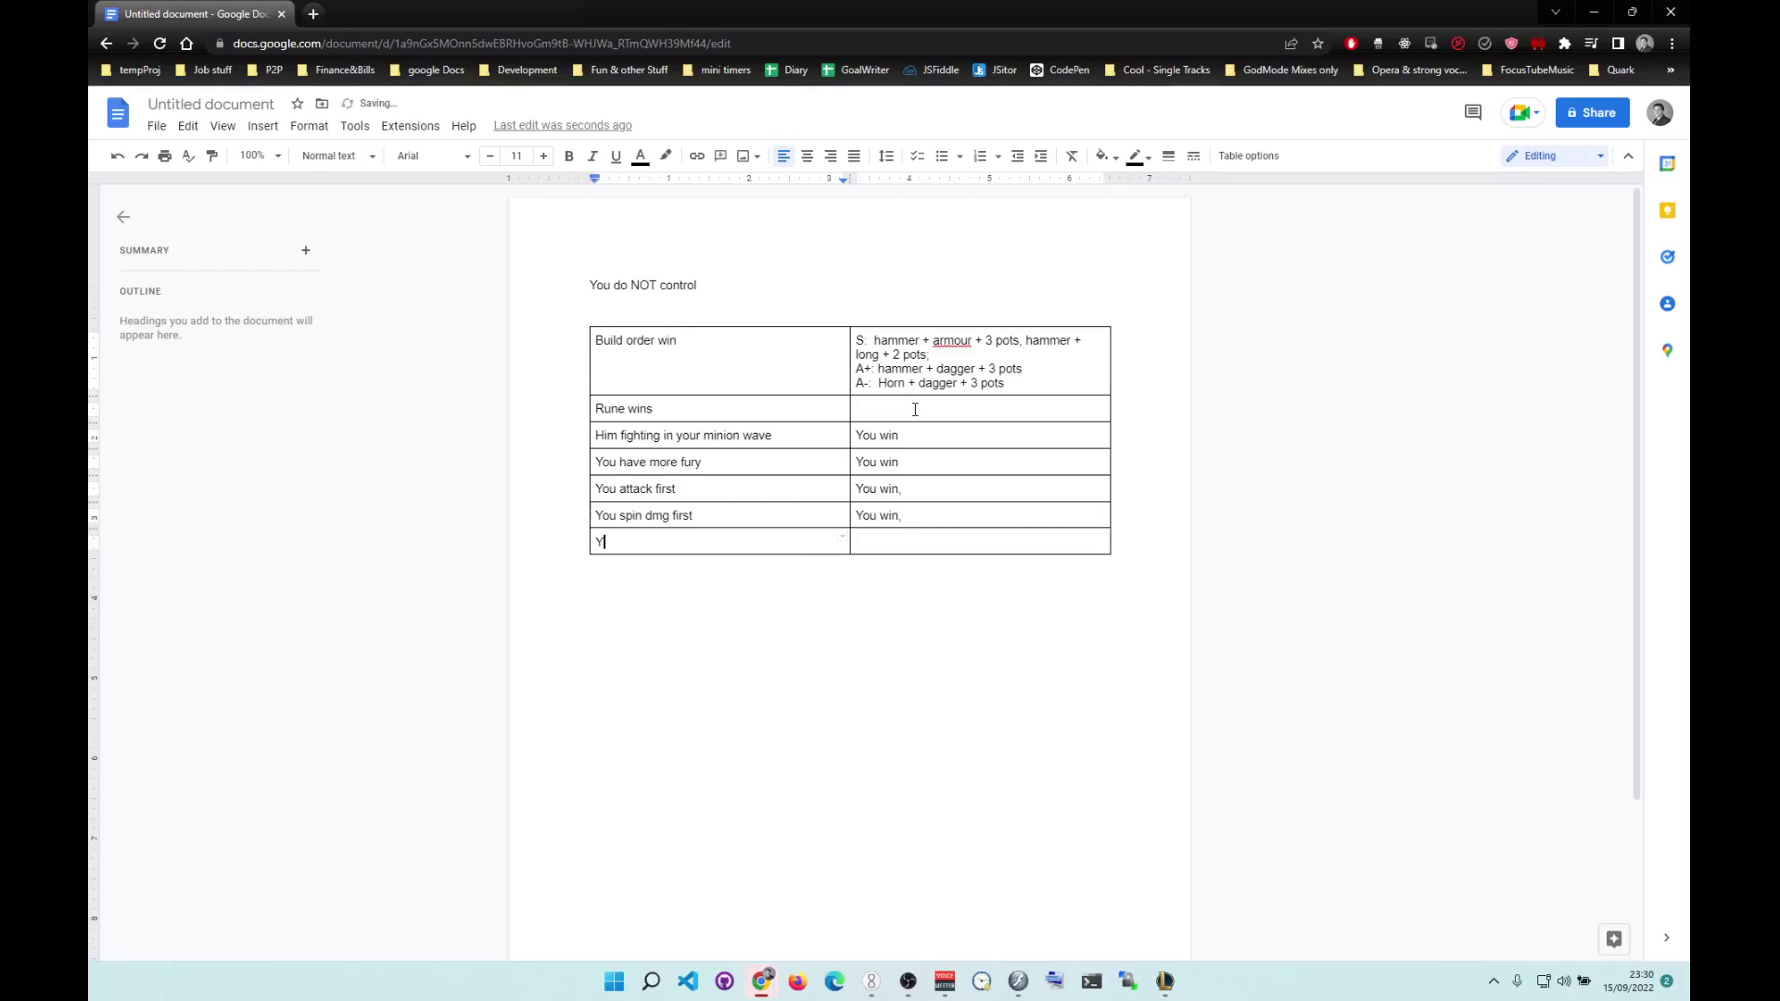
pyautogui.write('You W first')
pyautogui.press('Tab')
pyautogui.write('You win,')
pyautogui.moveTo(679, 545); pyautogui.dragTo(604, 498)
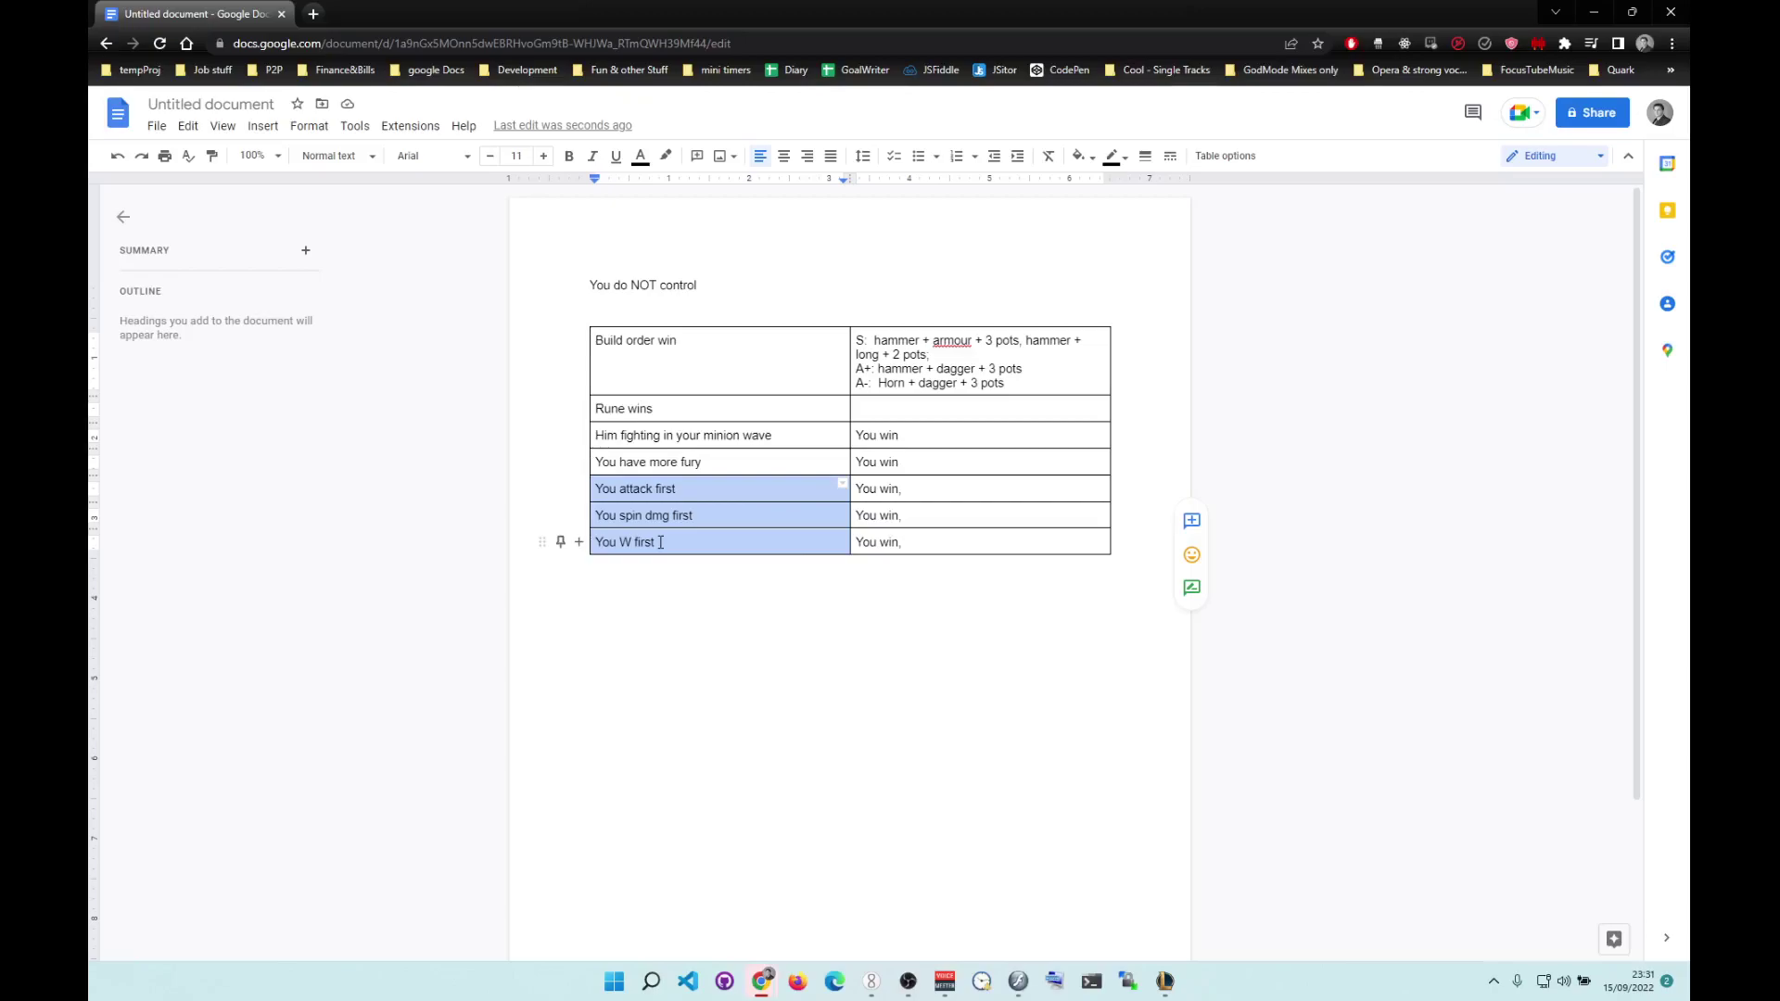
pyautogui.click(962, 541)
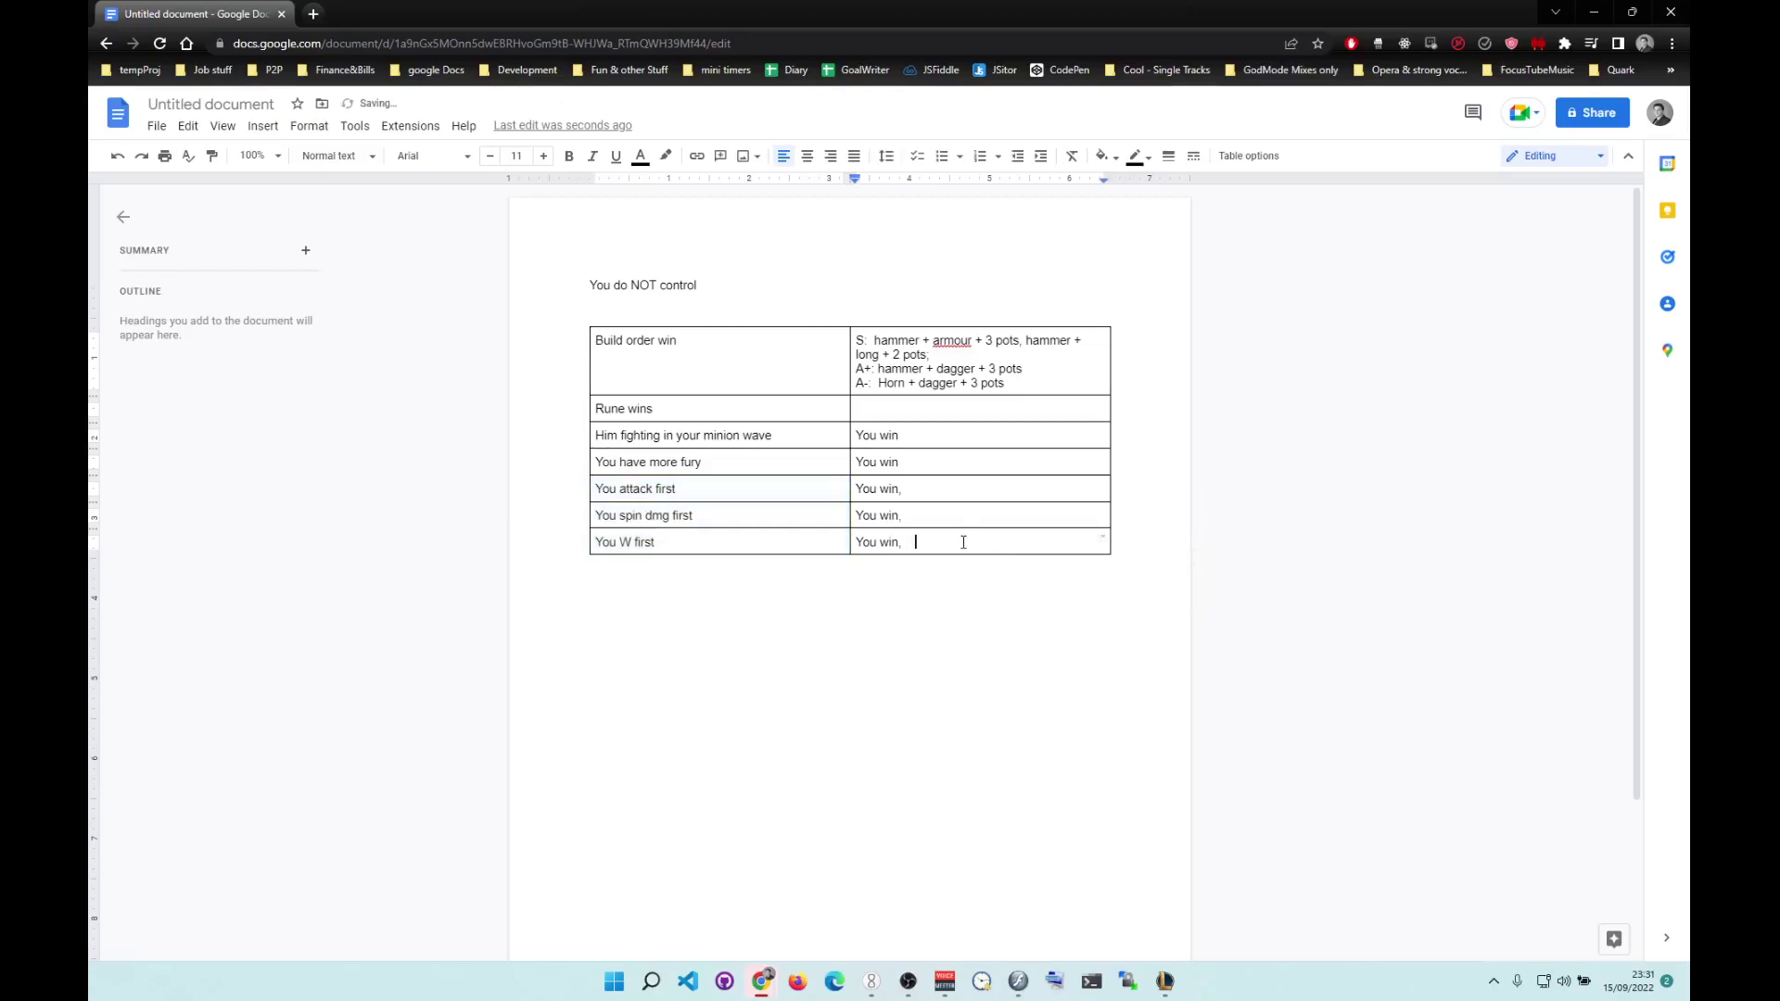
pyautogui.write('W -> A, E, A')
# Add a table row reading "Level UP" with "1 level higher" beside it.
pyautogui.press('Tab')
pyautogui.write('Level UP')
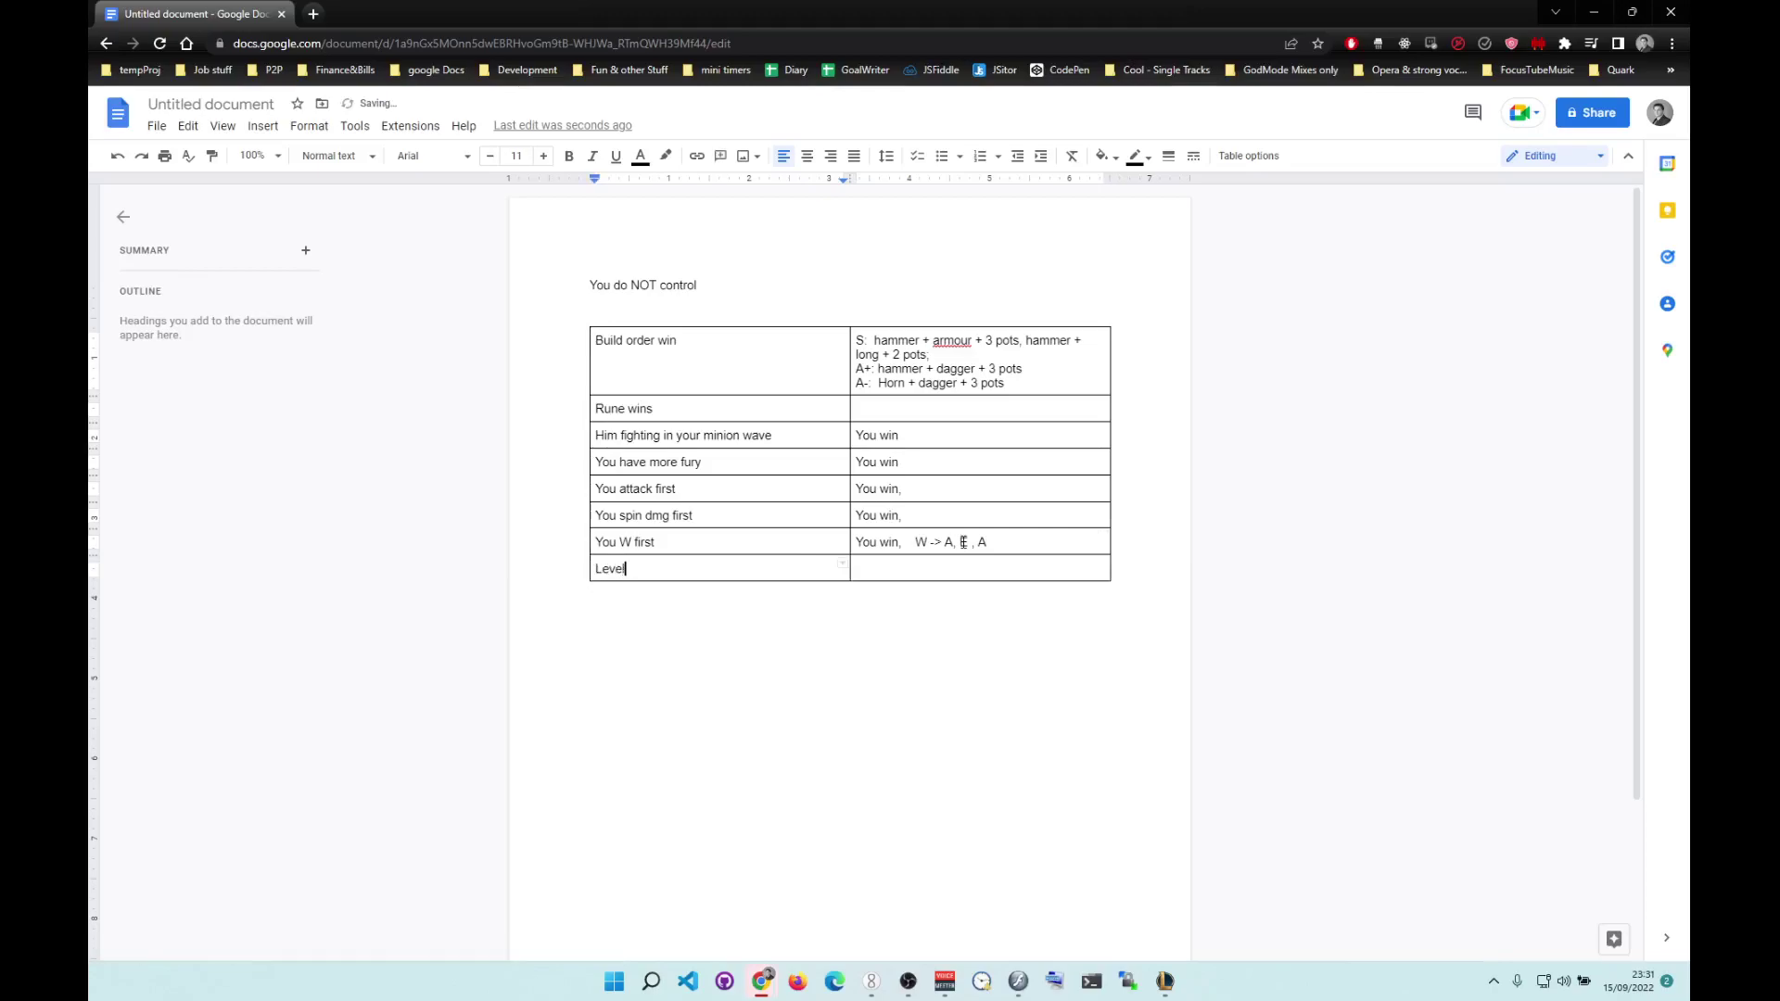
pyautogui.press('Tab')
pyautogui.write('He')
pyautogui.press('BackSpace')
pyautogui.press('BackSpace')
pyautogui.press('BackSpace')
pyautogui.write('1 level higher')
# Add a table row labelled "Relic", leaving its second cell ready for text.
pyautogui.press('Tab')
pyautogui.write('Relic')
pyautogui.press('Tab')
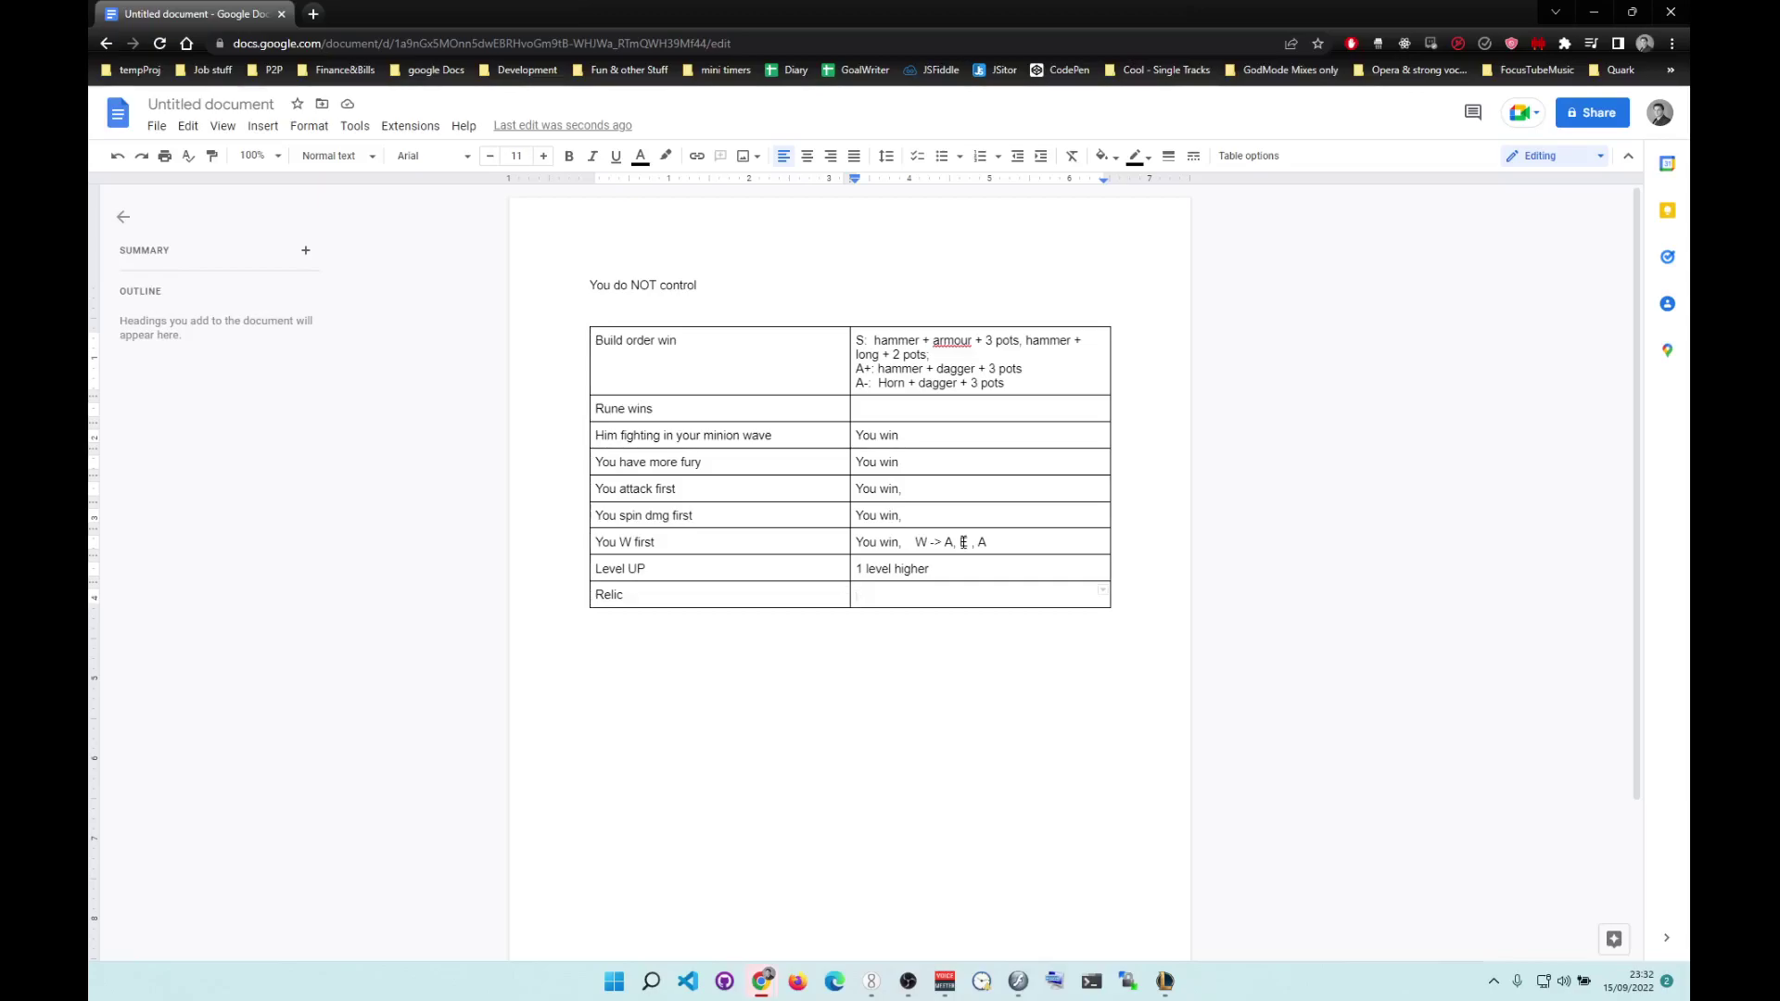
# Look up "aram relic" in a new browser tab and examine the health restore entry in the Health Relic patch history.
pyautogui.click(314, 13)
pyautogui.write('aram re')
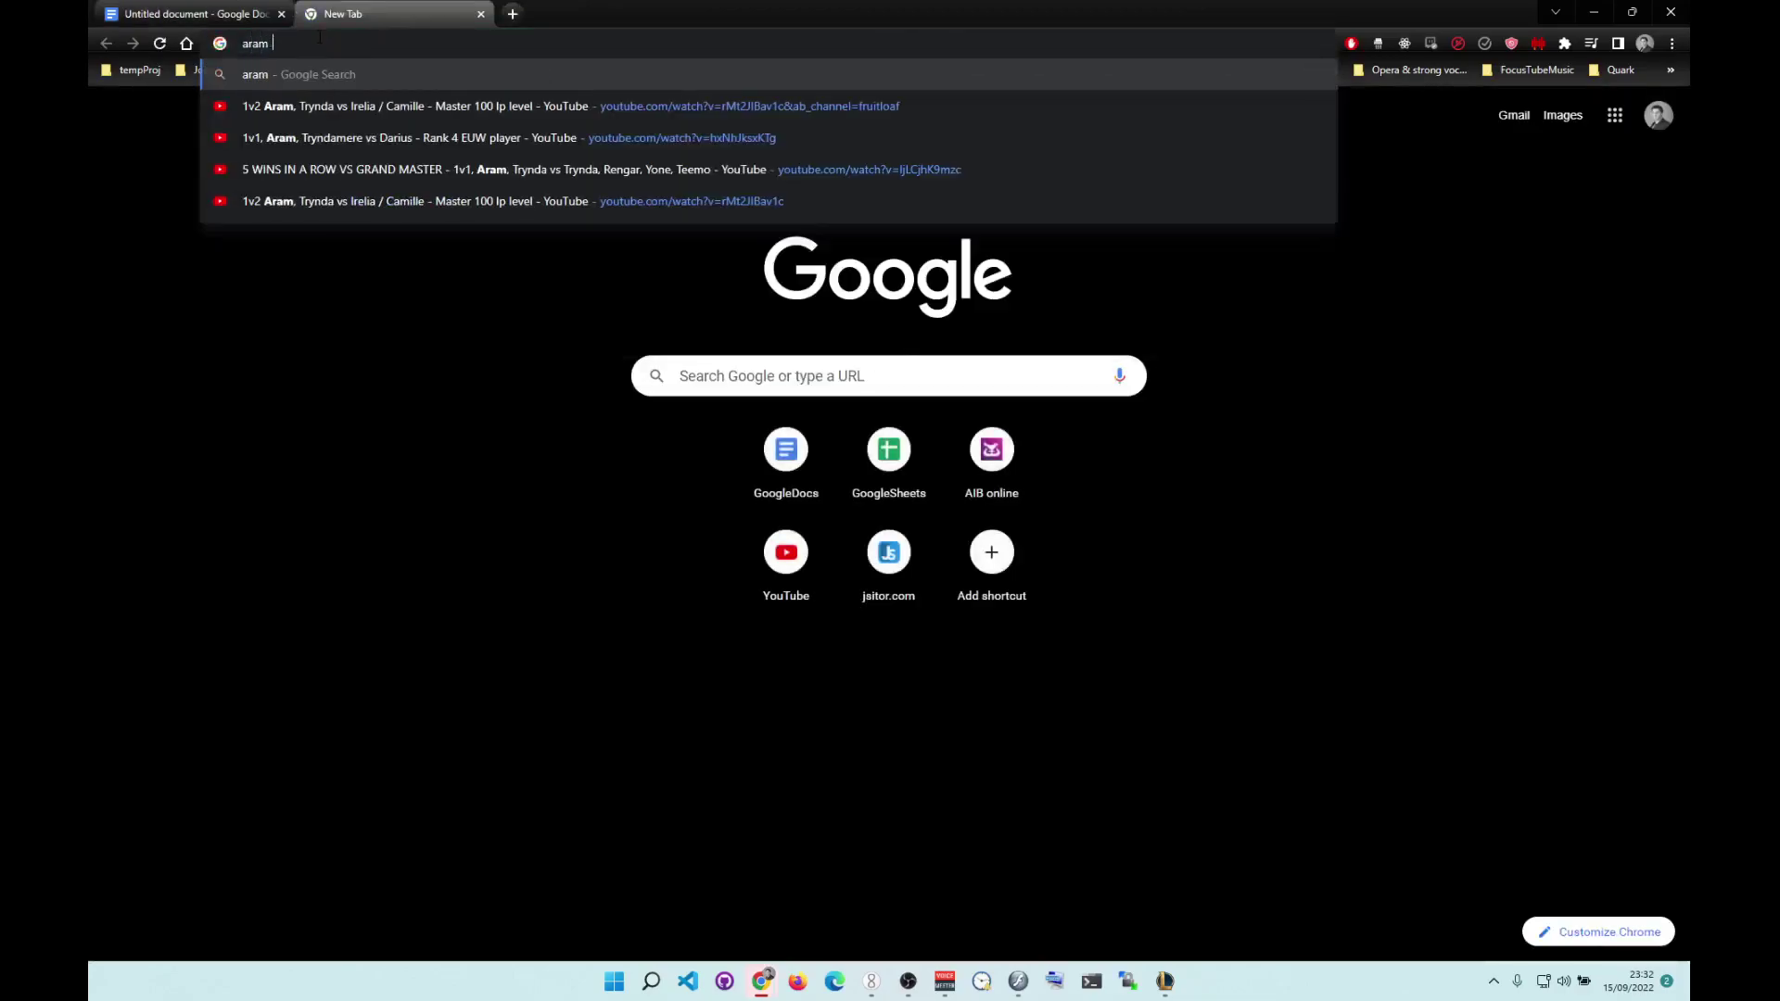
pyautogui.write('lic')
pyautogui.press('Return')
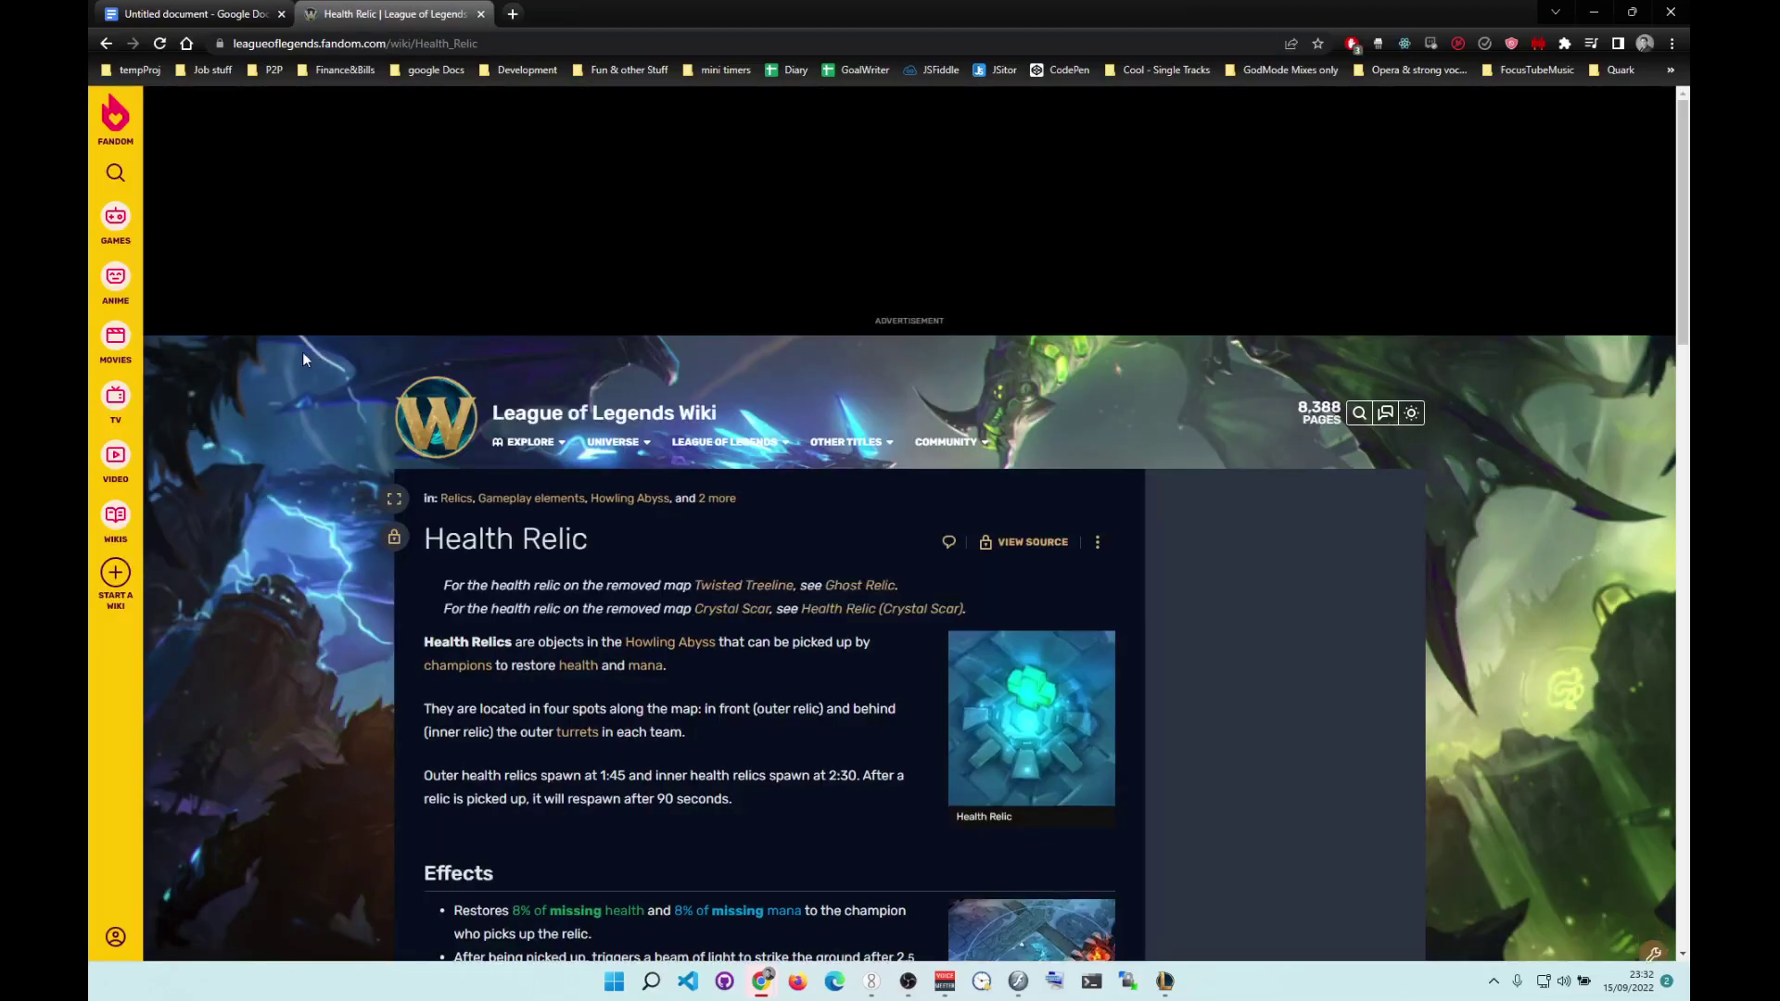
pyautogui.scroll(-8, 343, 410)
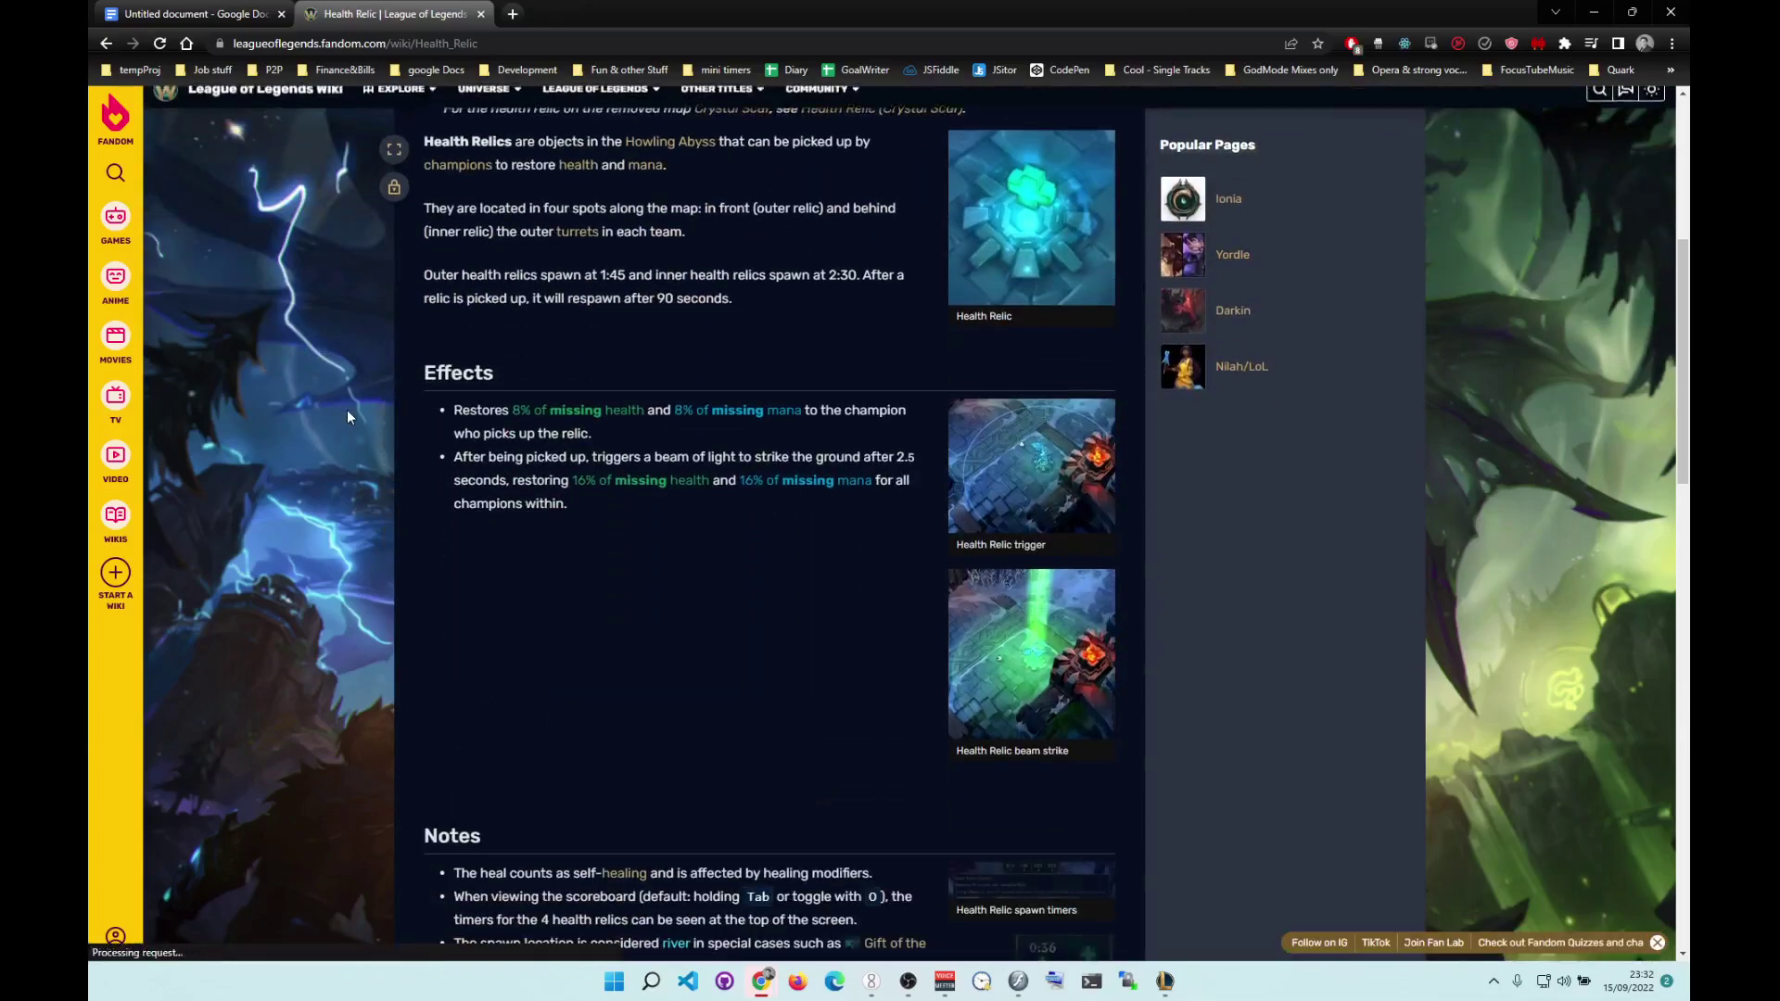
pyautogui.scroll(-6, 343, 409)
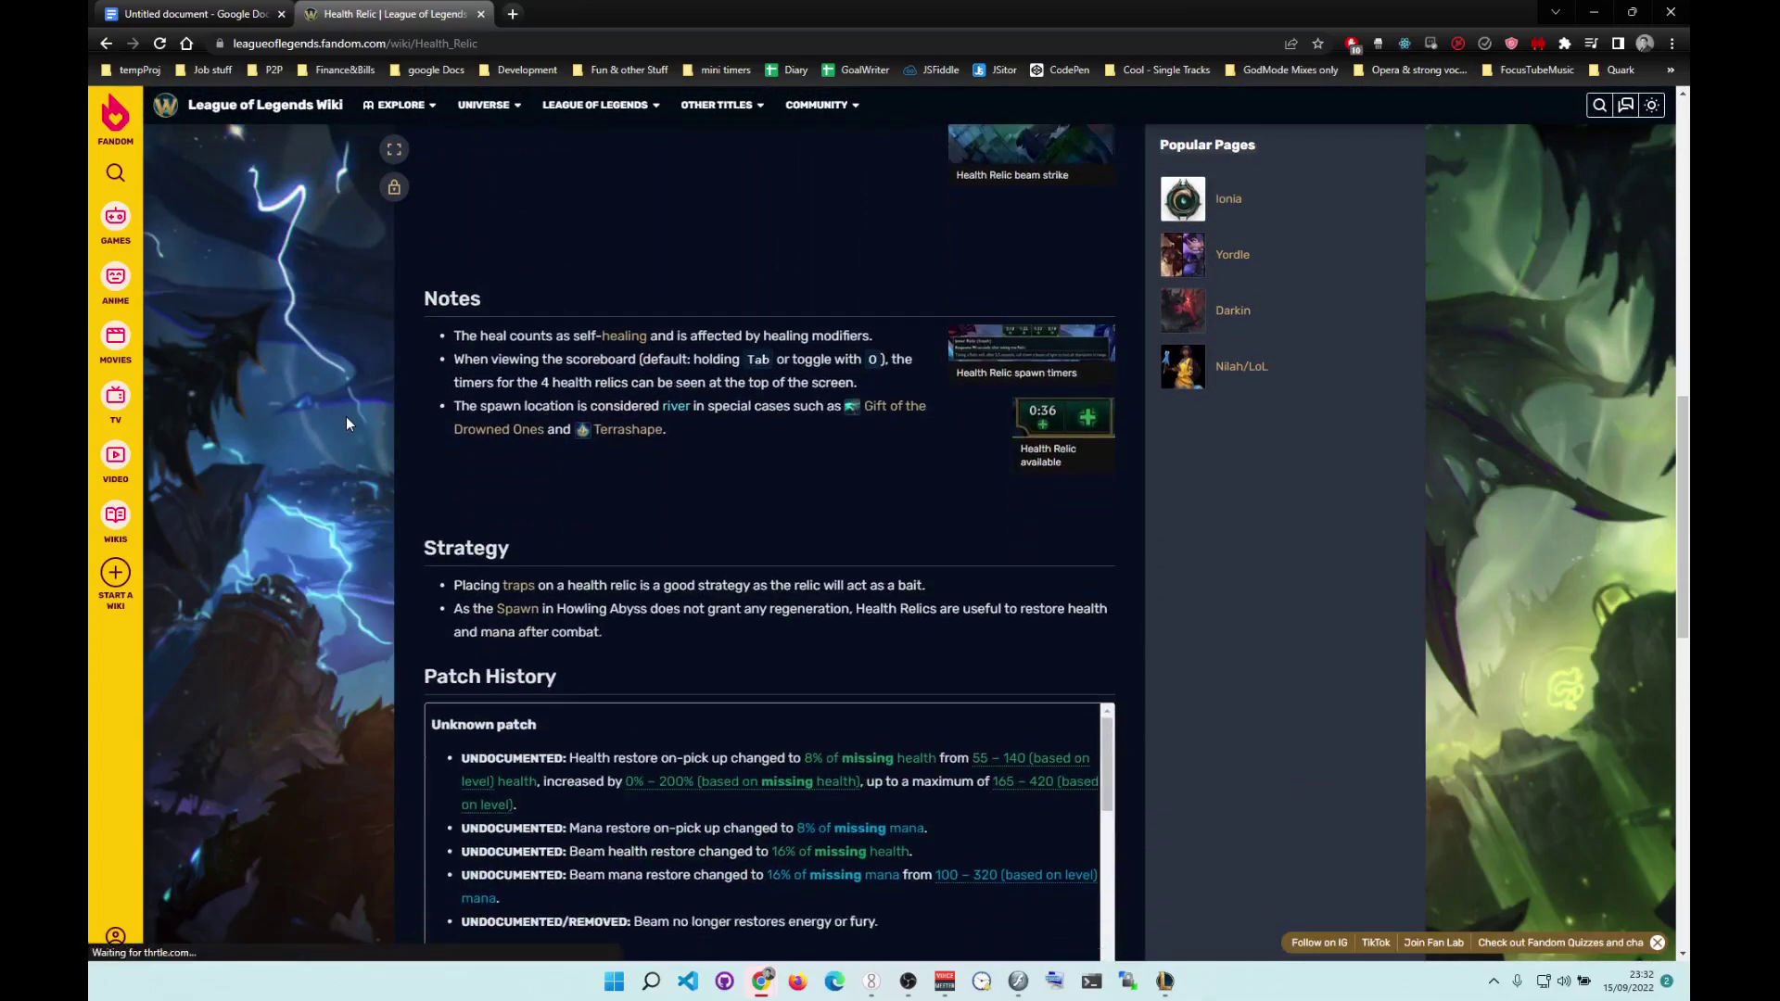
pyautogui.scroll(-1, 348, 422)
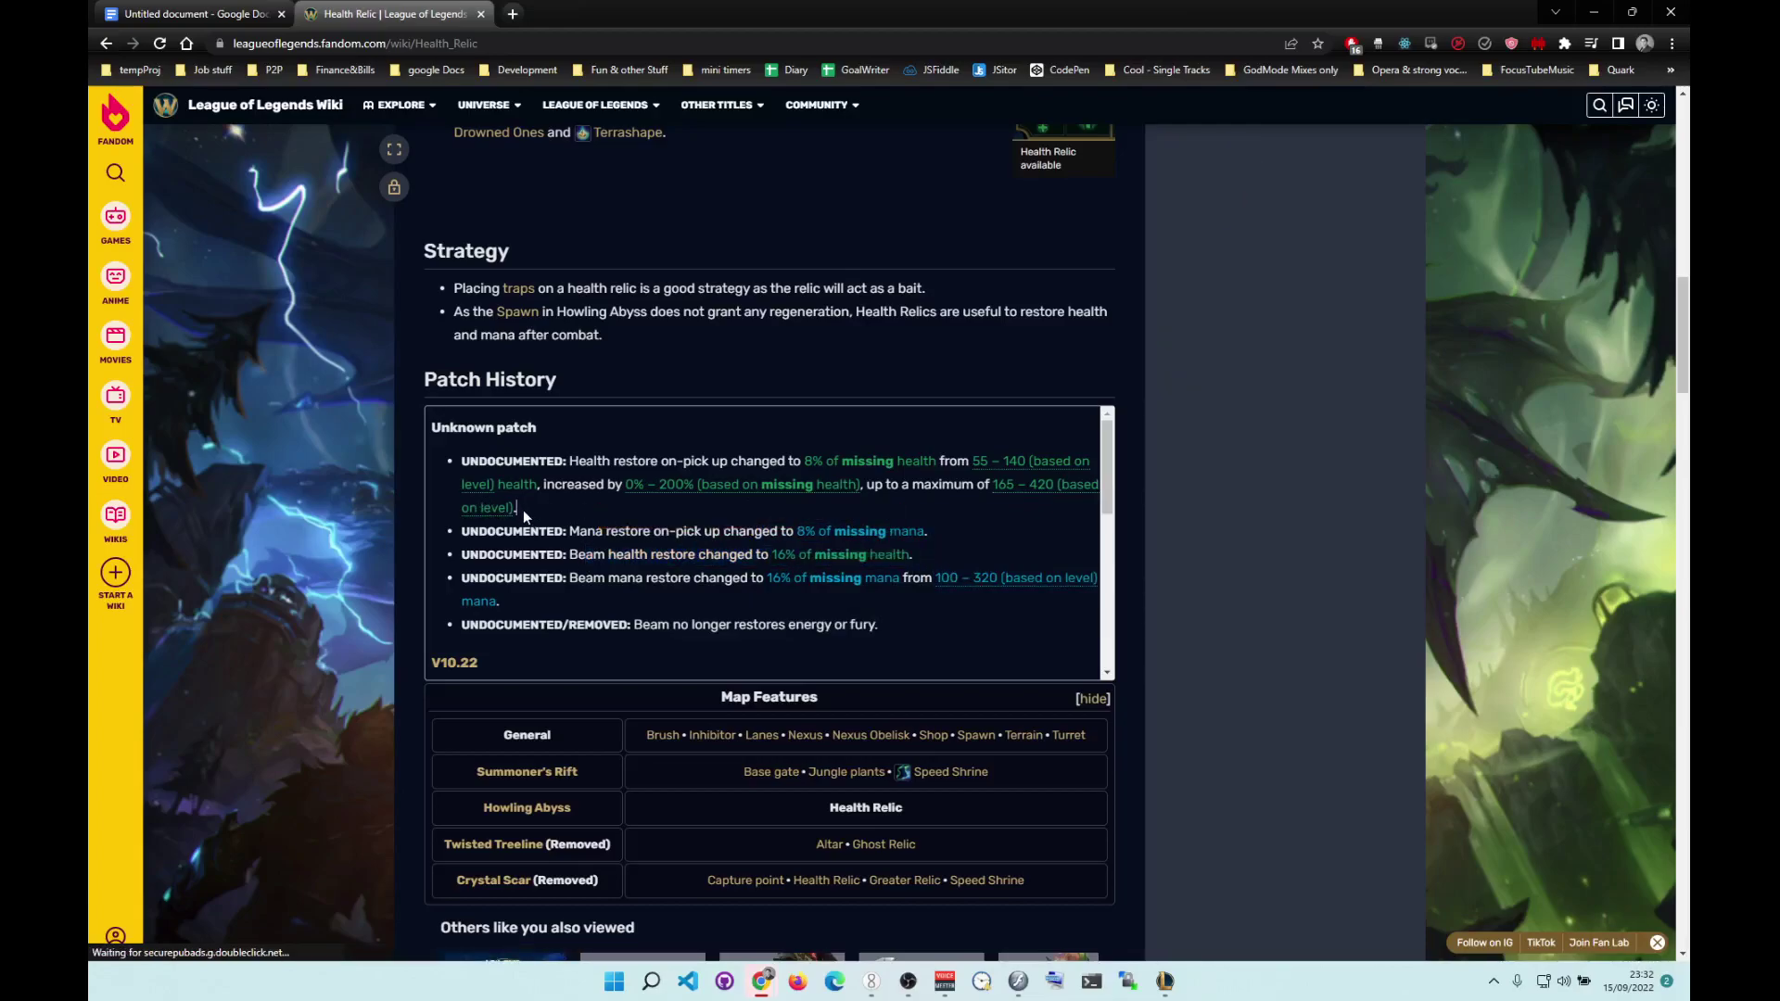
pyautogui.moveTo(524, 510); pyautogui.dragTo(454, 465)
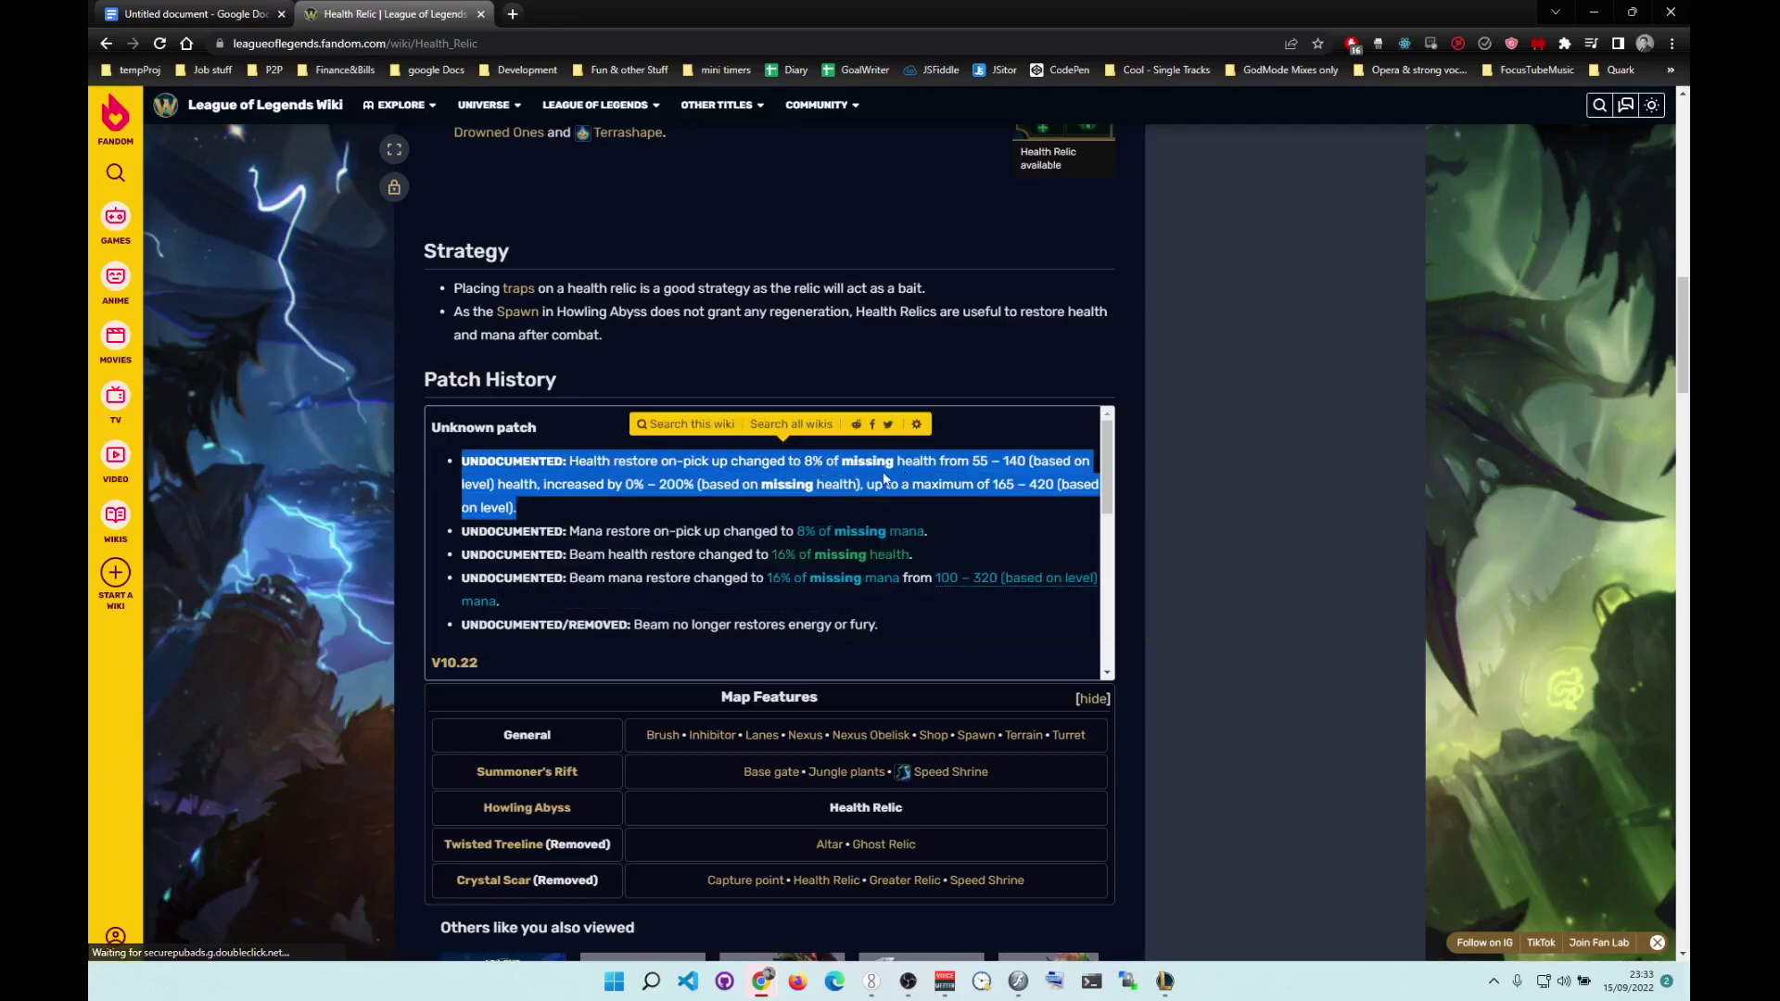
# Return to the document, enter "Free auto" for Relic and add a row reading "Minions pushing into YOUR turret".
pyautogui.click(147, 14)
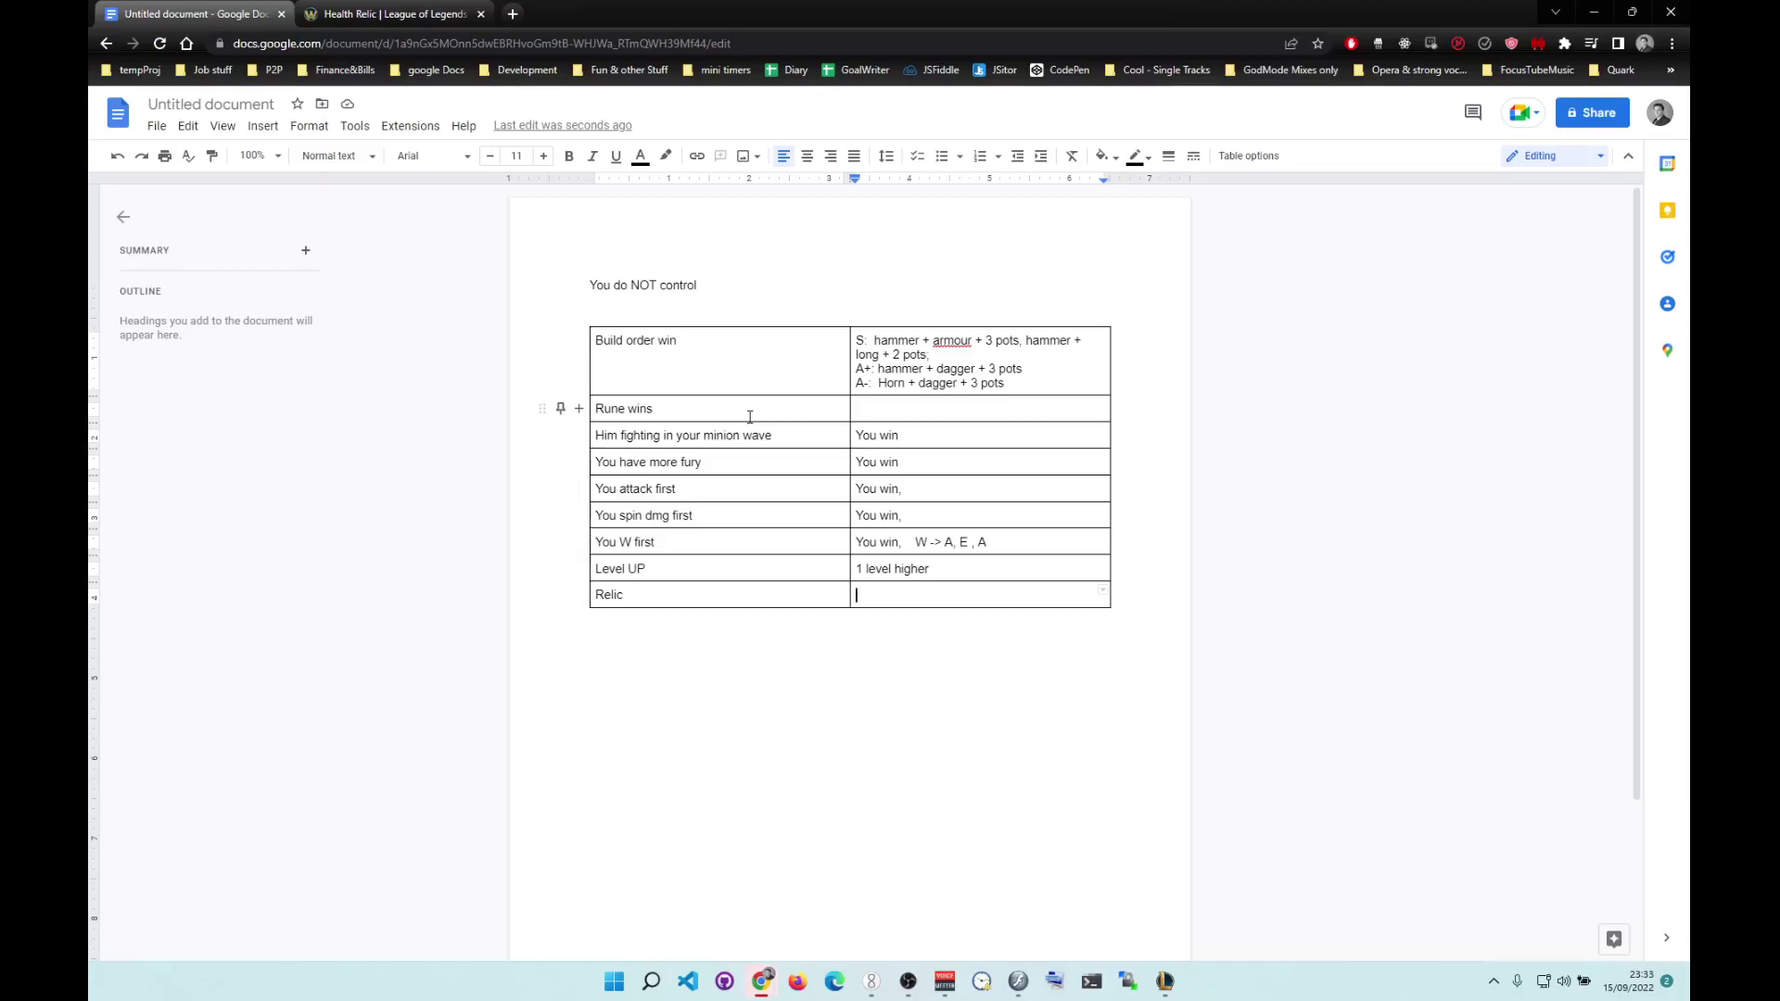
pyautogui.write('Free auto')
pyautogui.press('Tab')
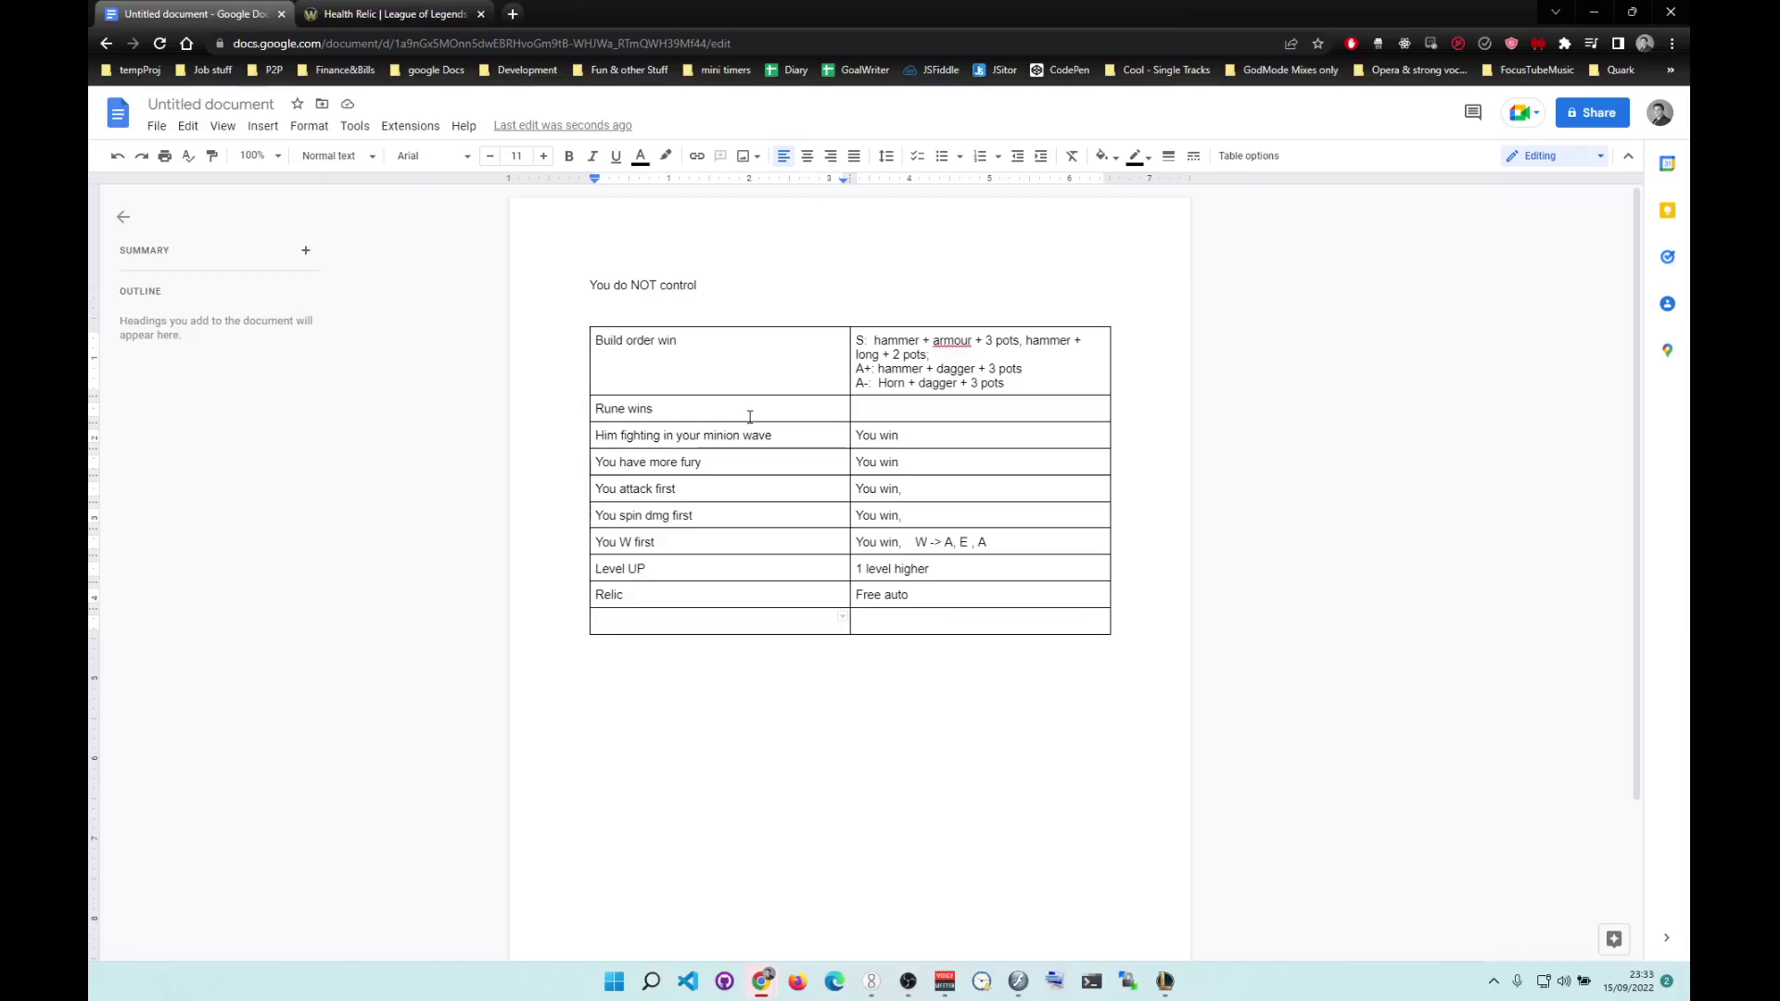
pyautogui.write('Minions pushing into YOUR turret')
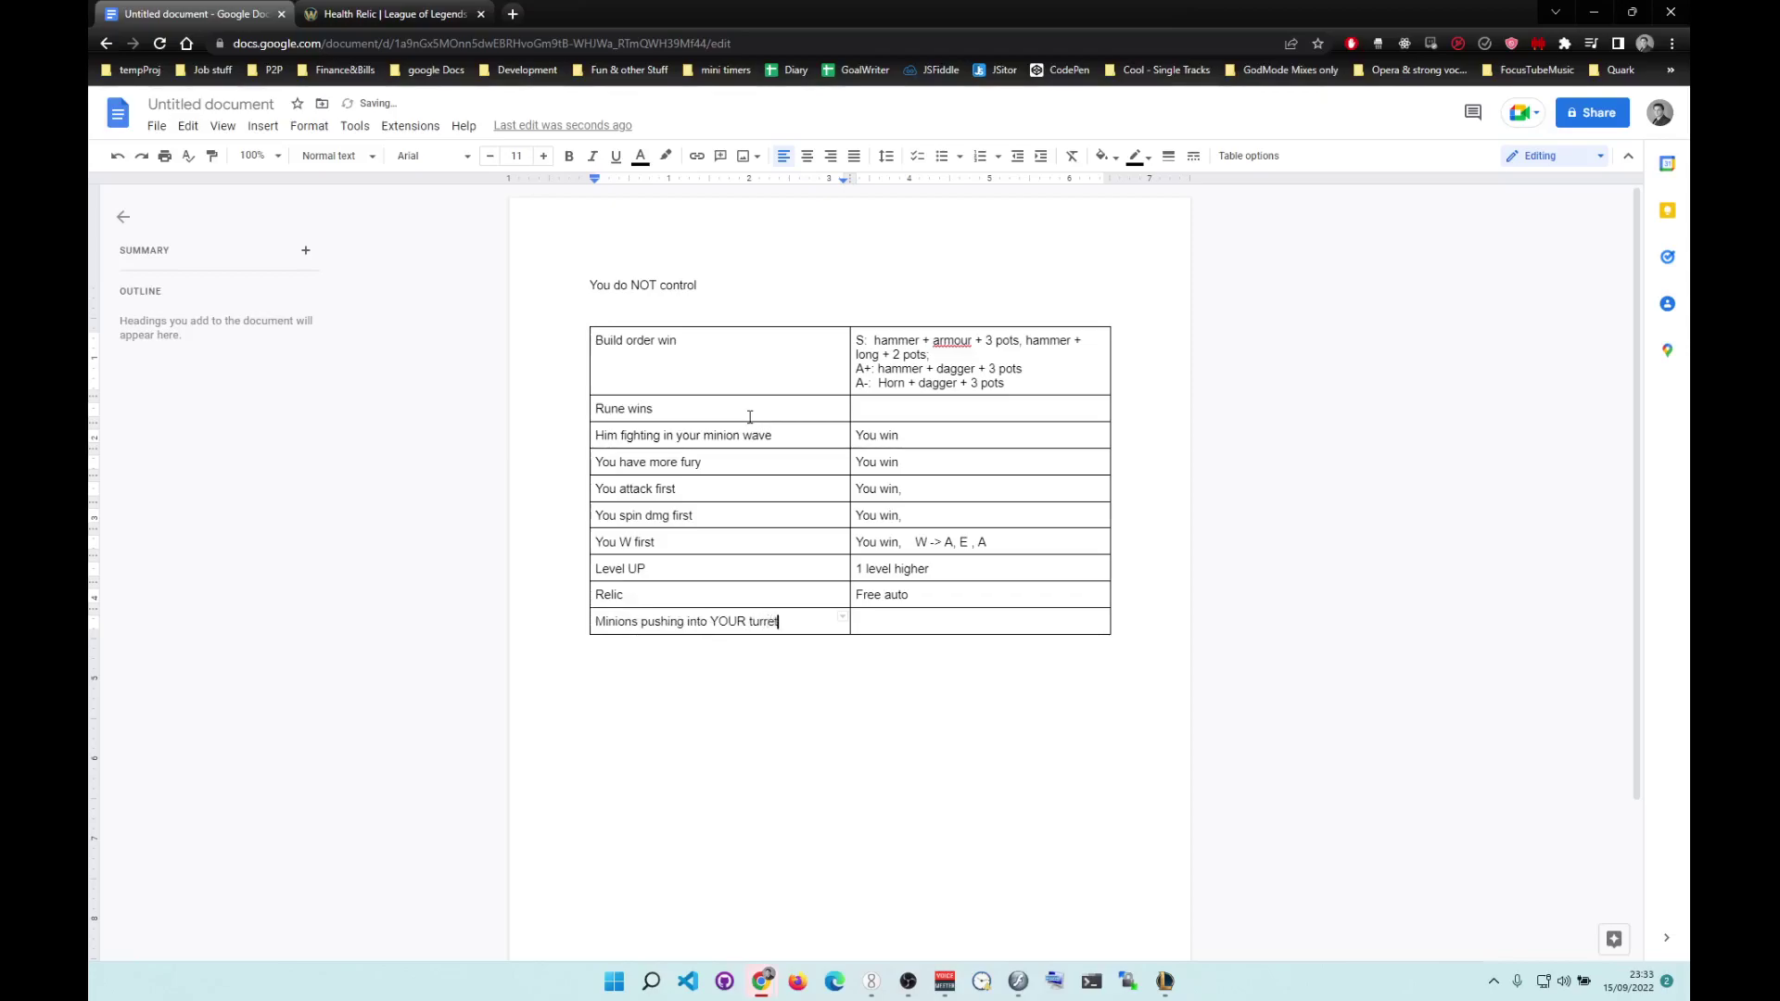
pyautogui.press('Tab')
# Revisit the beginning of the Health Relic wiki page and open the Tryndamere wiki page in a new tab.
pyautogui.click(363, 17)
pyautogui.scroll(15, 554, 191)
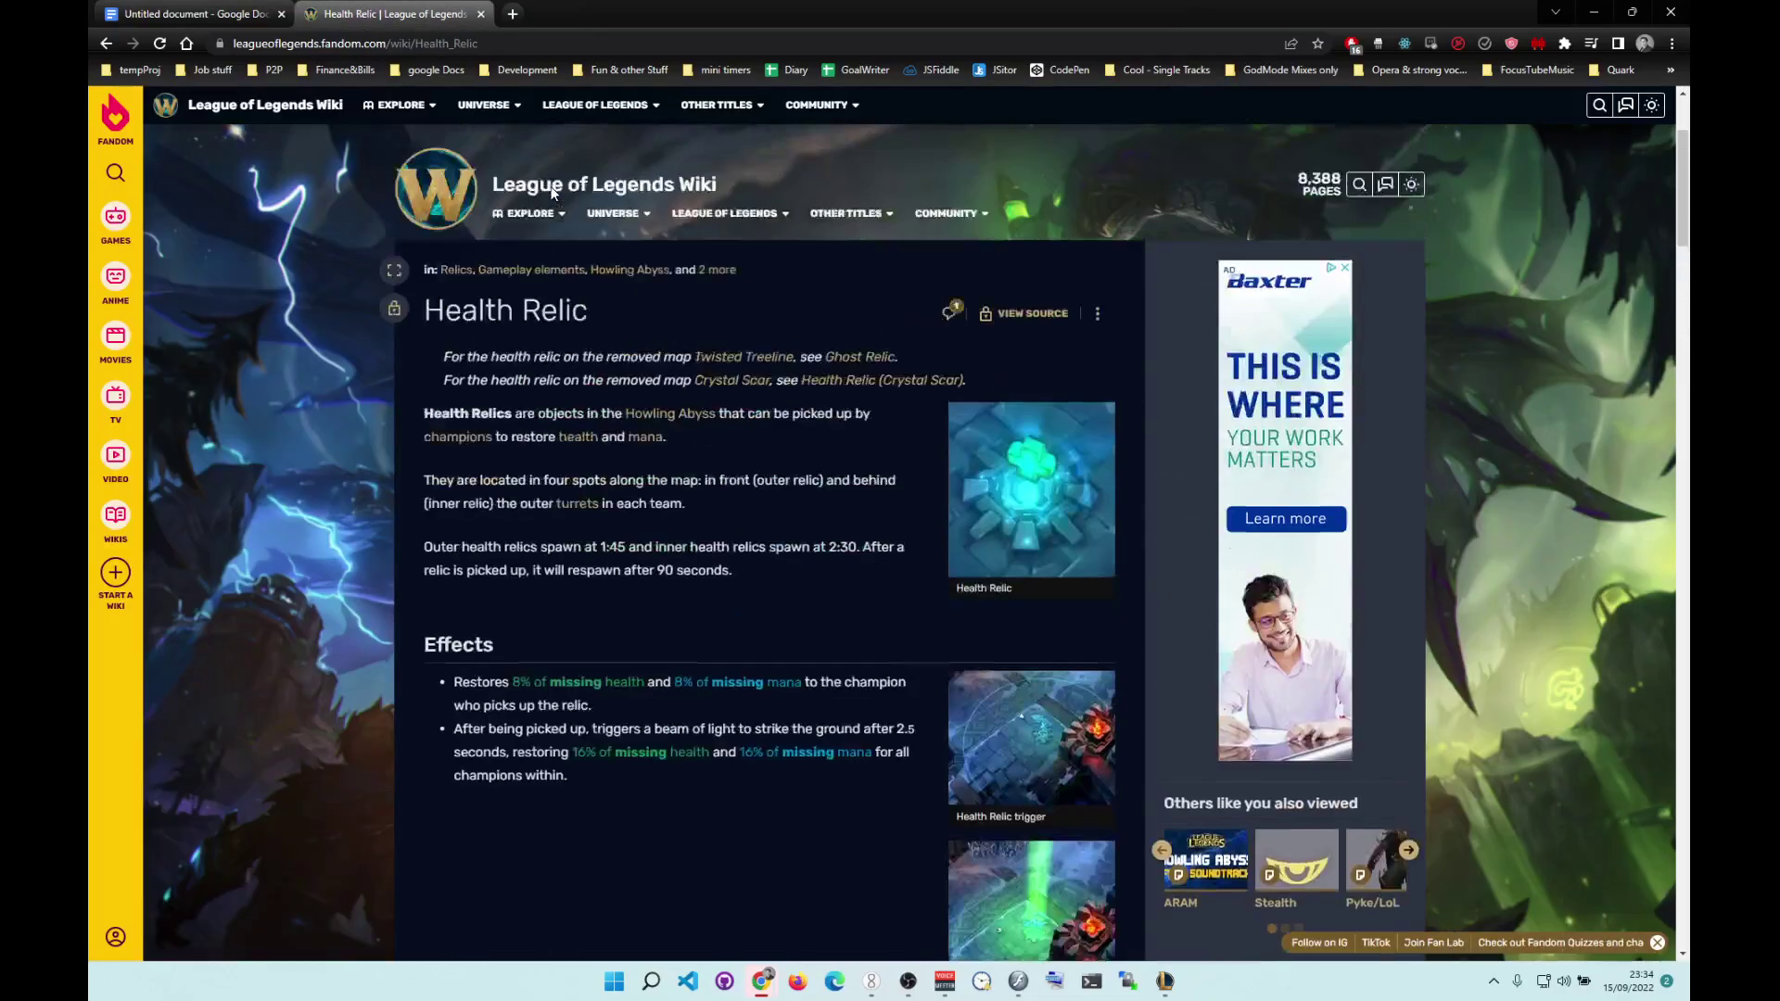
pyautogui.scroll(2, 551, 193)
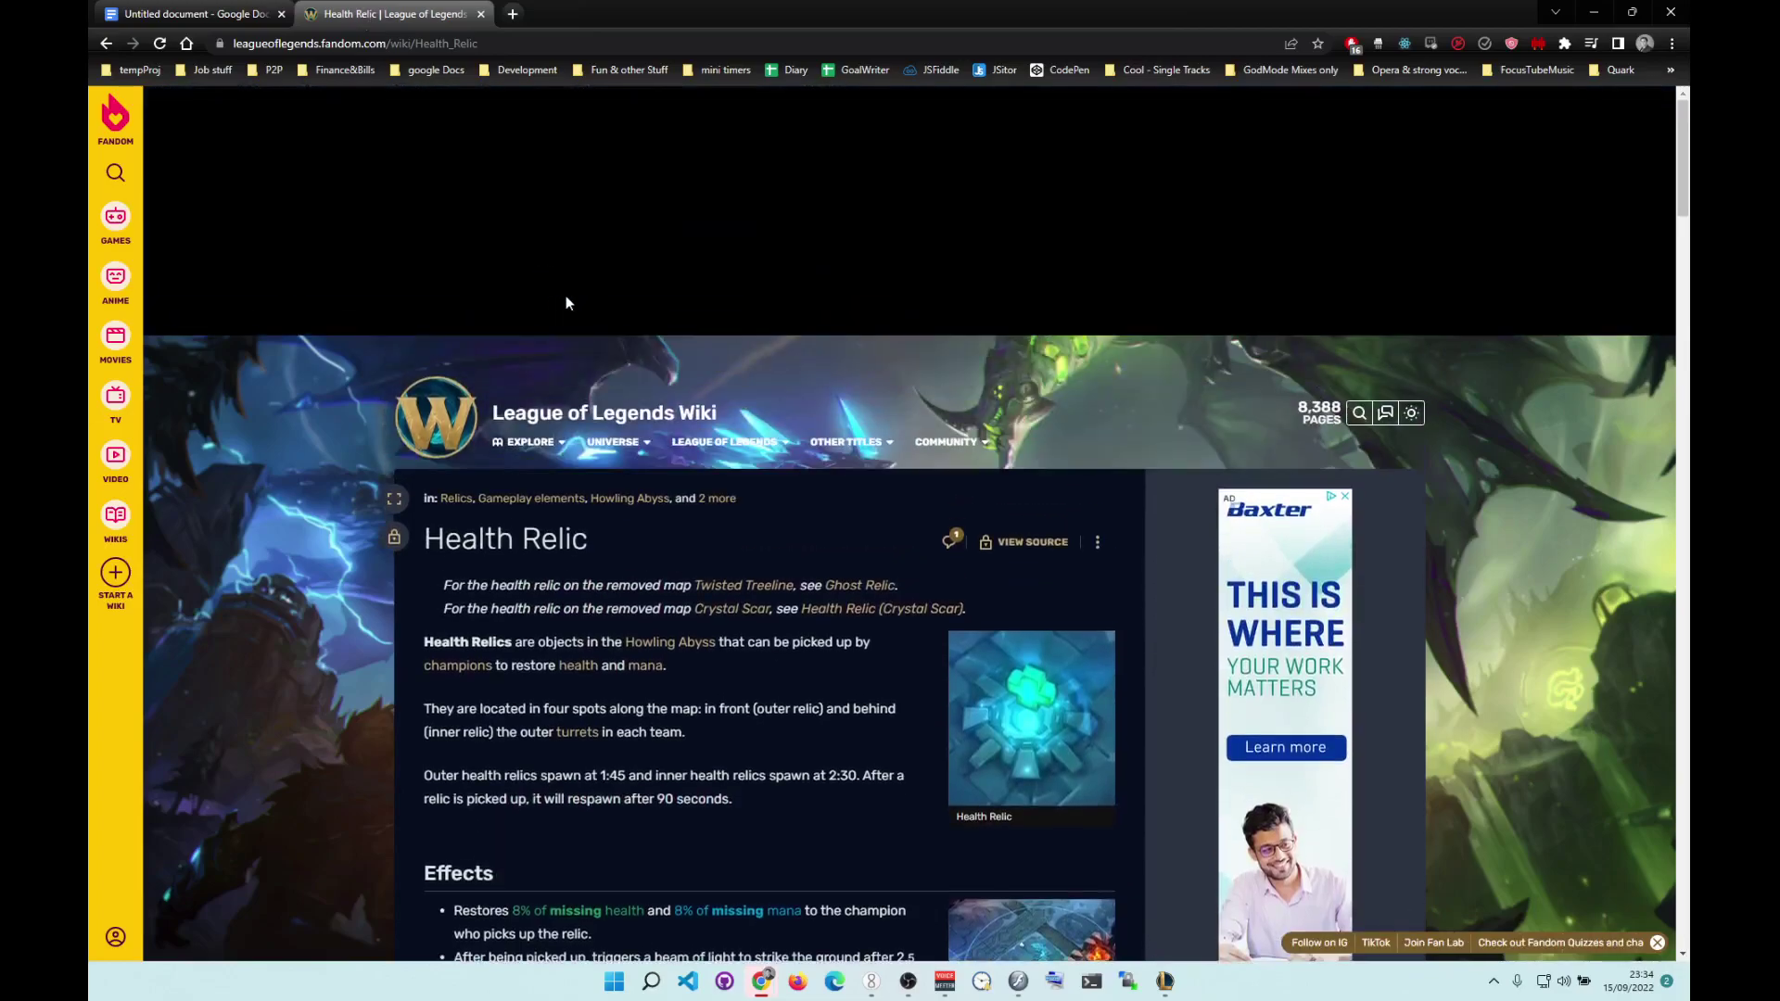
pyautogui.click(515, 13)
pyautogui.write('tryndamere')
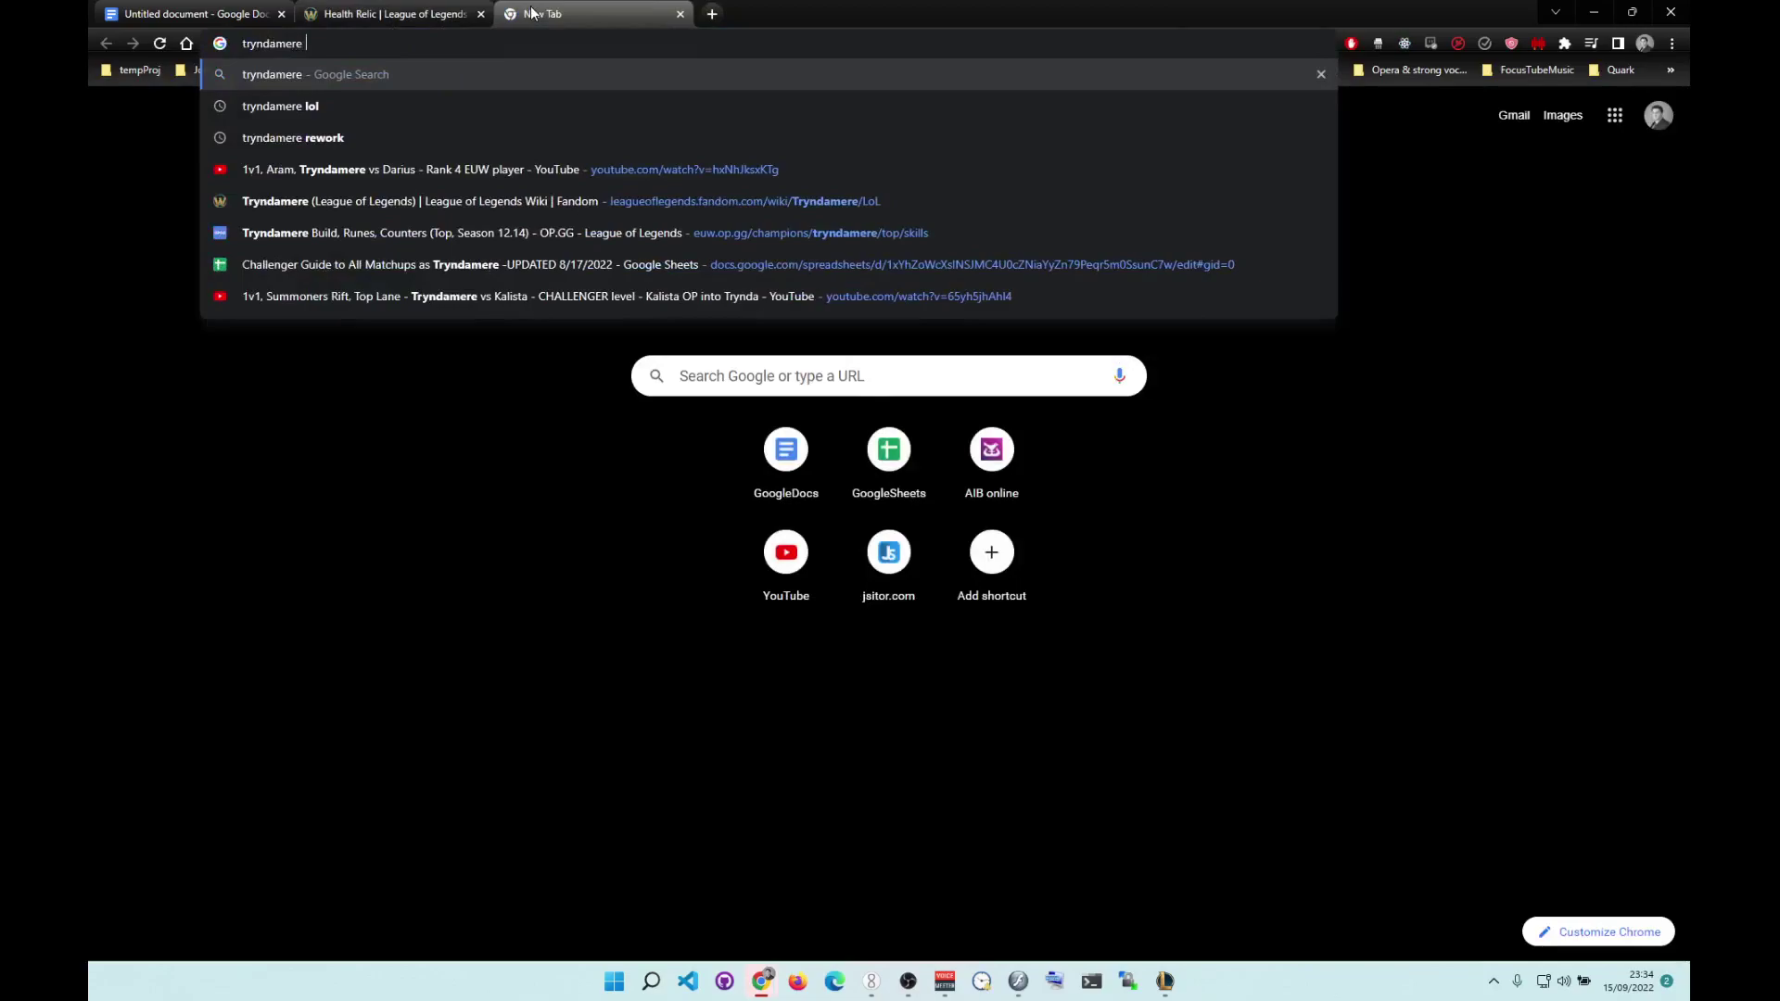
pyautogui.click(527, 214)
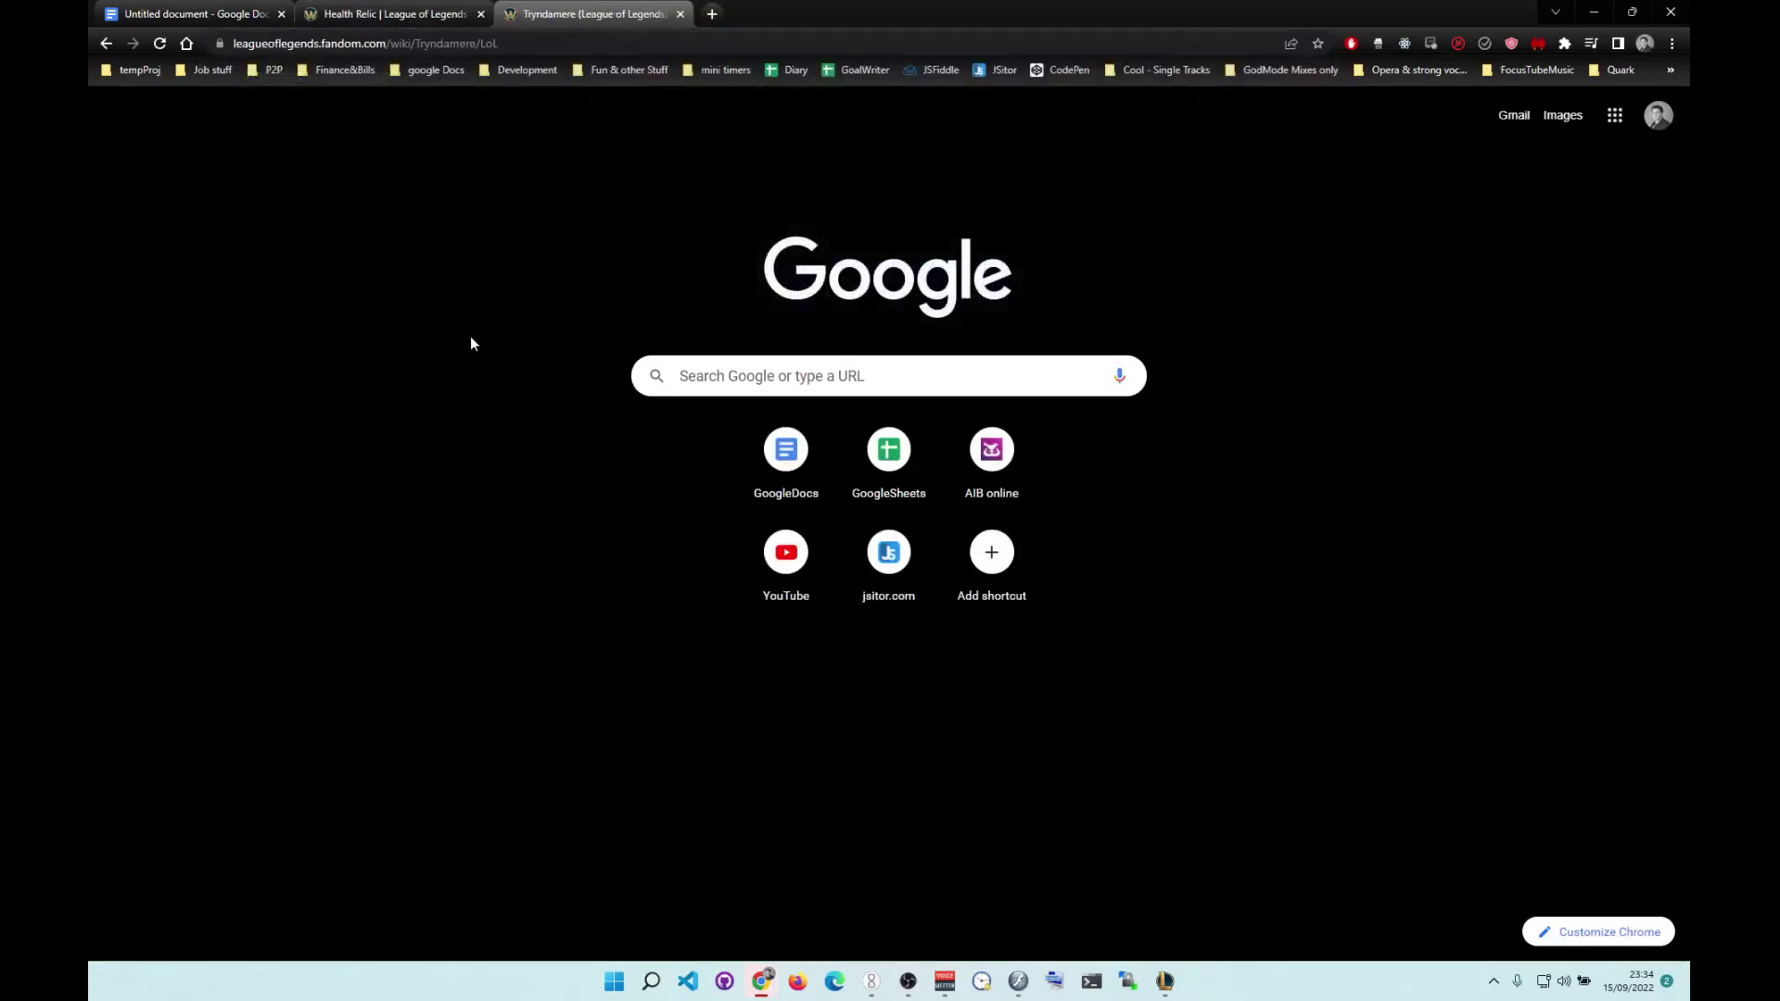
# Open the League of Legends wiki page for Darius in another new tab.
pyautogui.hotkey('ctrl', 't')
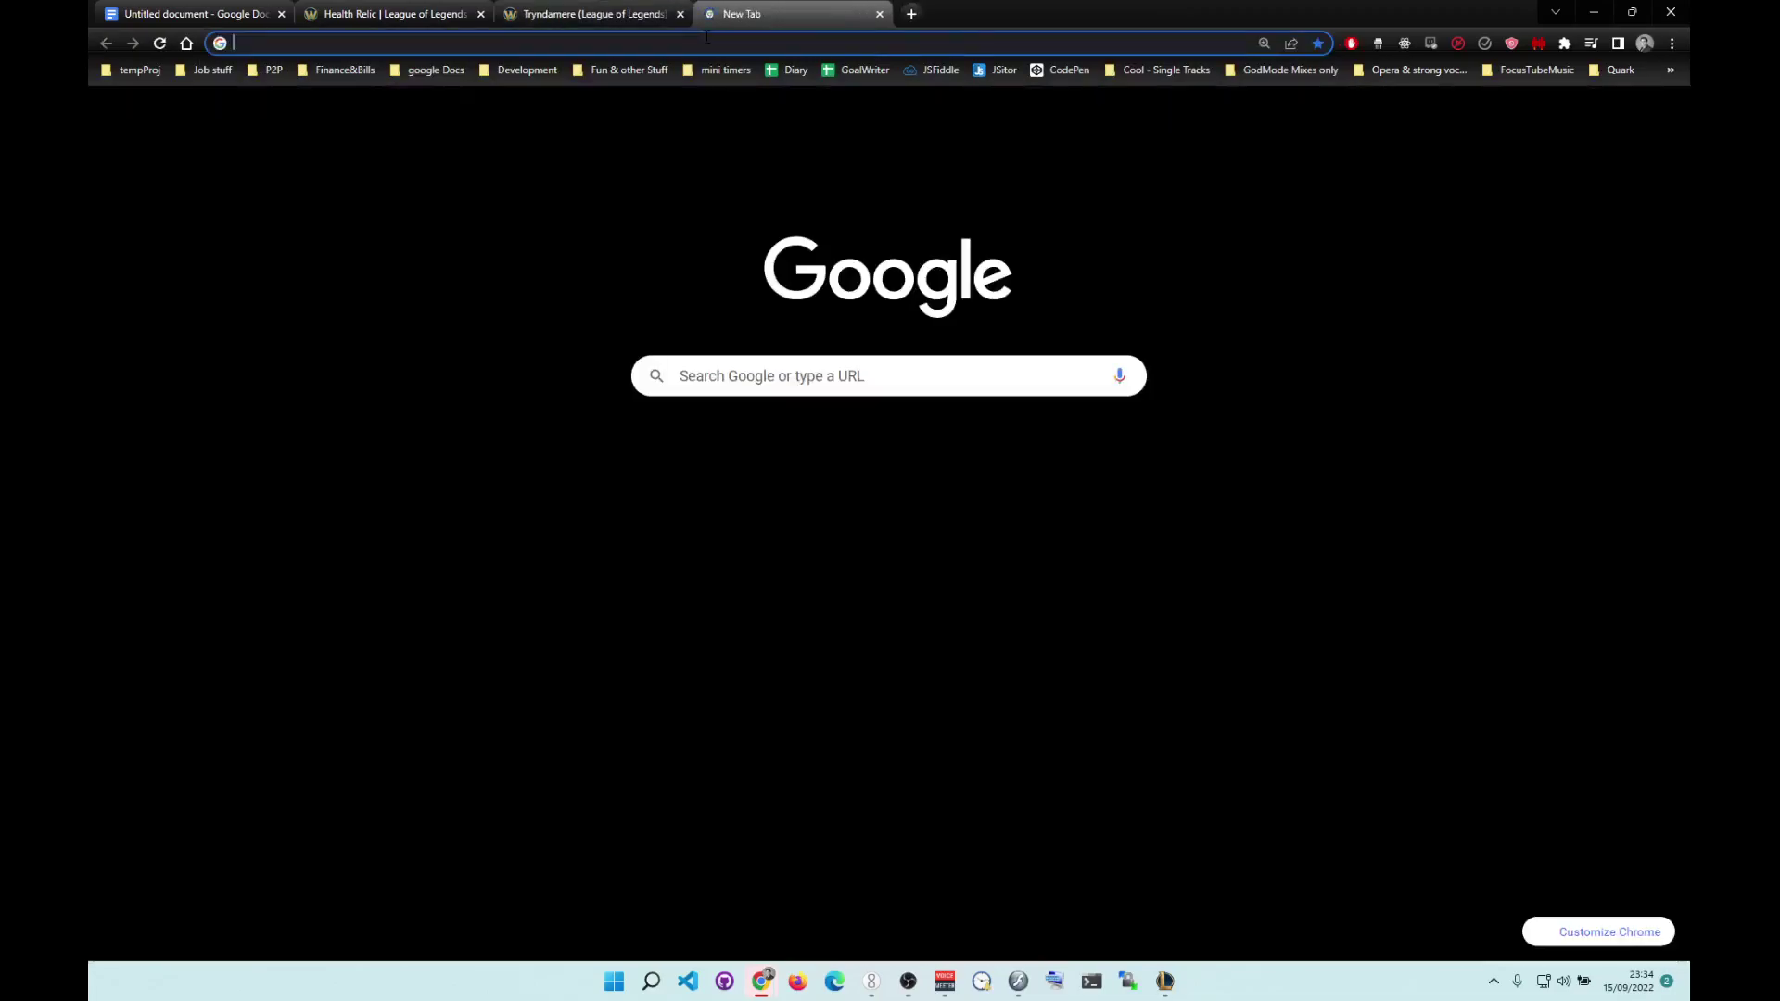
pyautogui.write('darius')
pyautogui.press('Down')
pyautogui.press('Down')
pyautogui.press('Down')
pyautogui.press('Down')
pyautogui.press('Down')
pyautogui.press('Return')
# Switch to the Tryndamere wiki page and highlight his attack range in the base statistics.
pyautogui.hotkey('ctrl', 'shift', 'Tab')
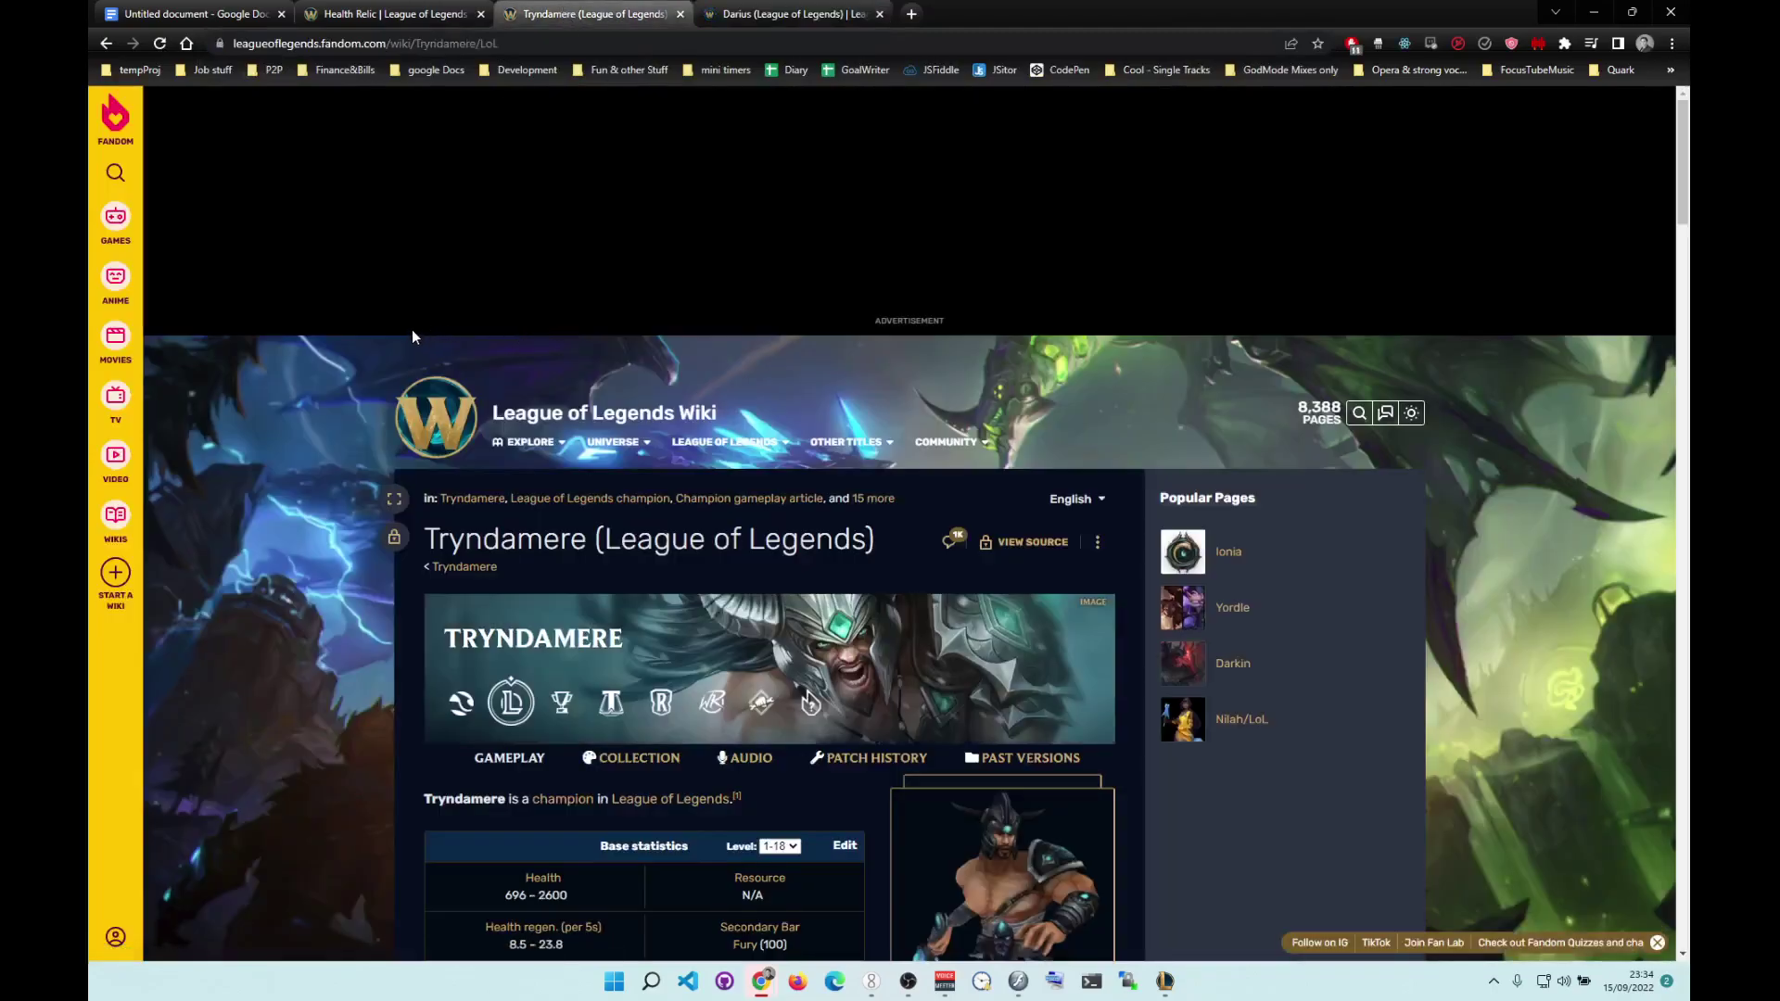
pyautogui.scroll(-3, 412, 330)
pyautogui.scroll(-3, 427, 342)
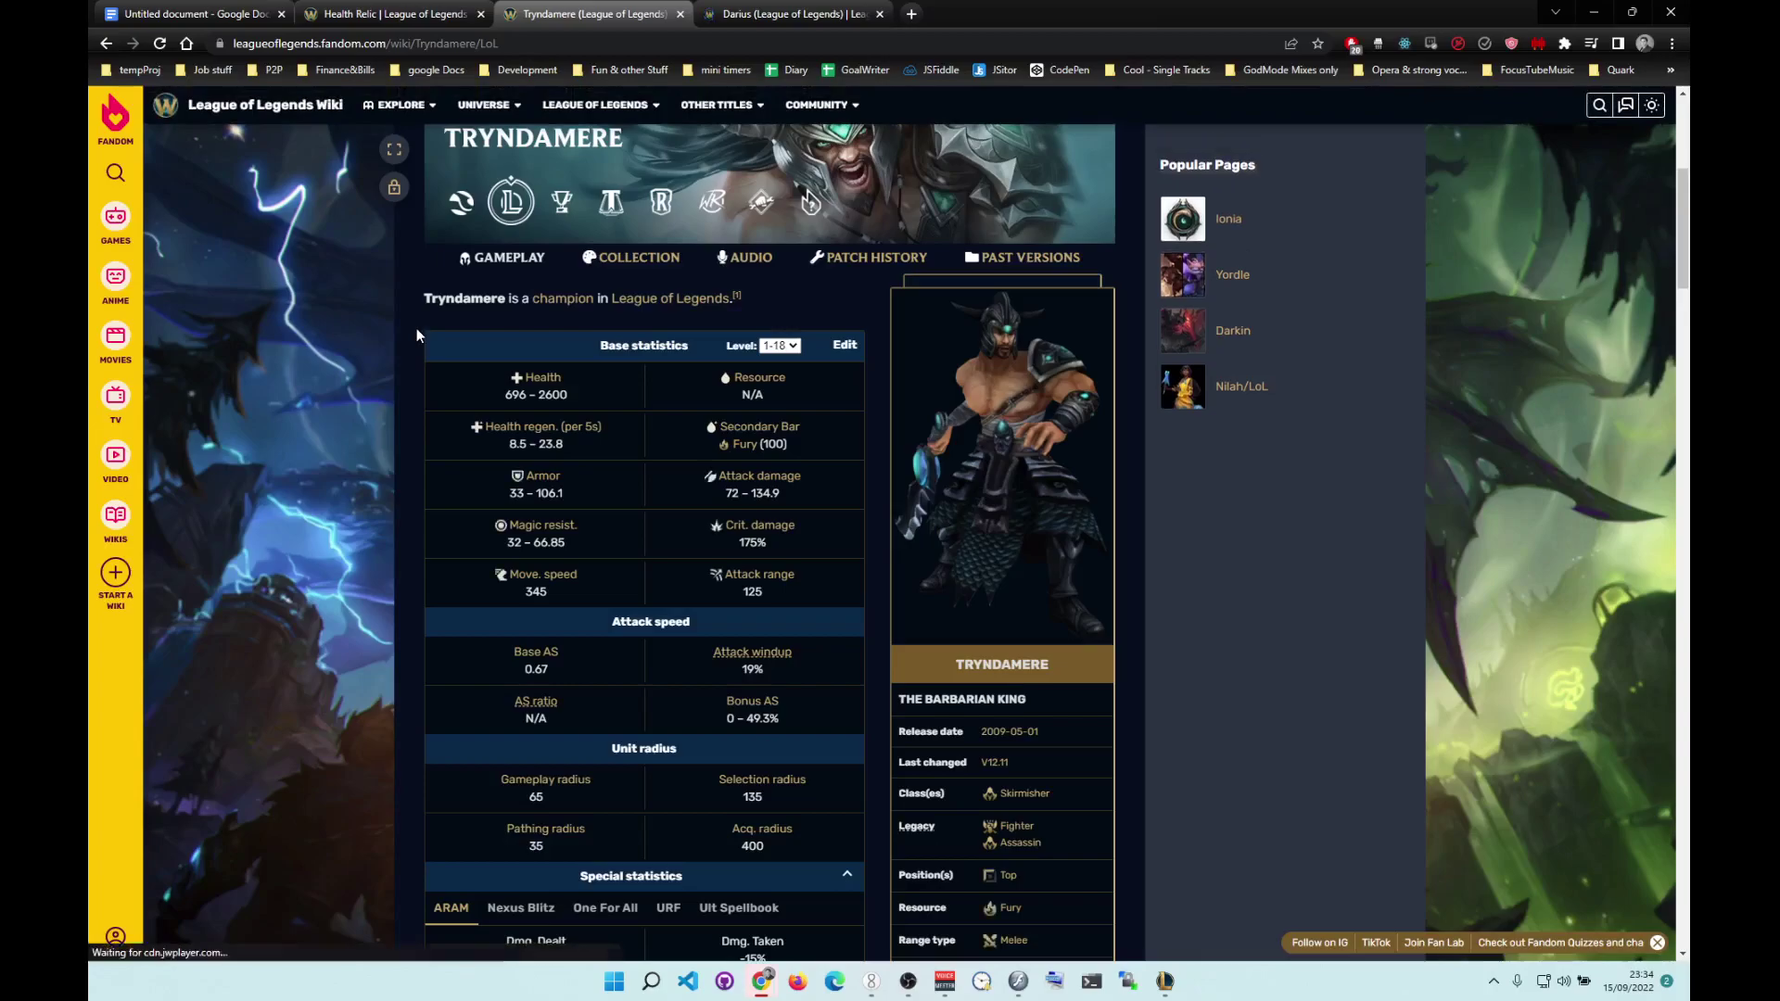
pyautogui.scroll(-1, 379, 378)
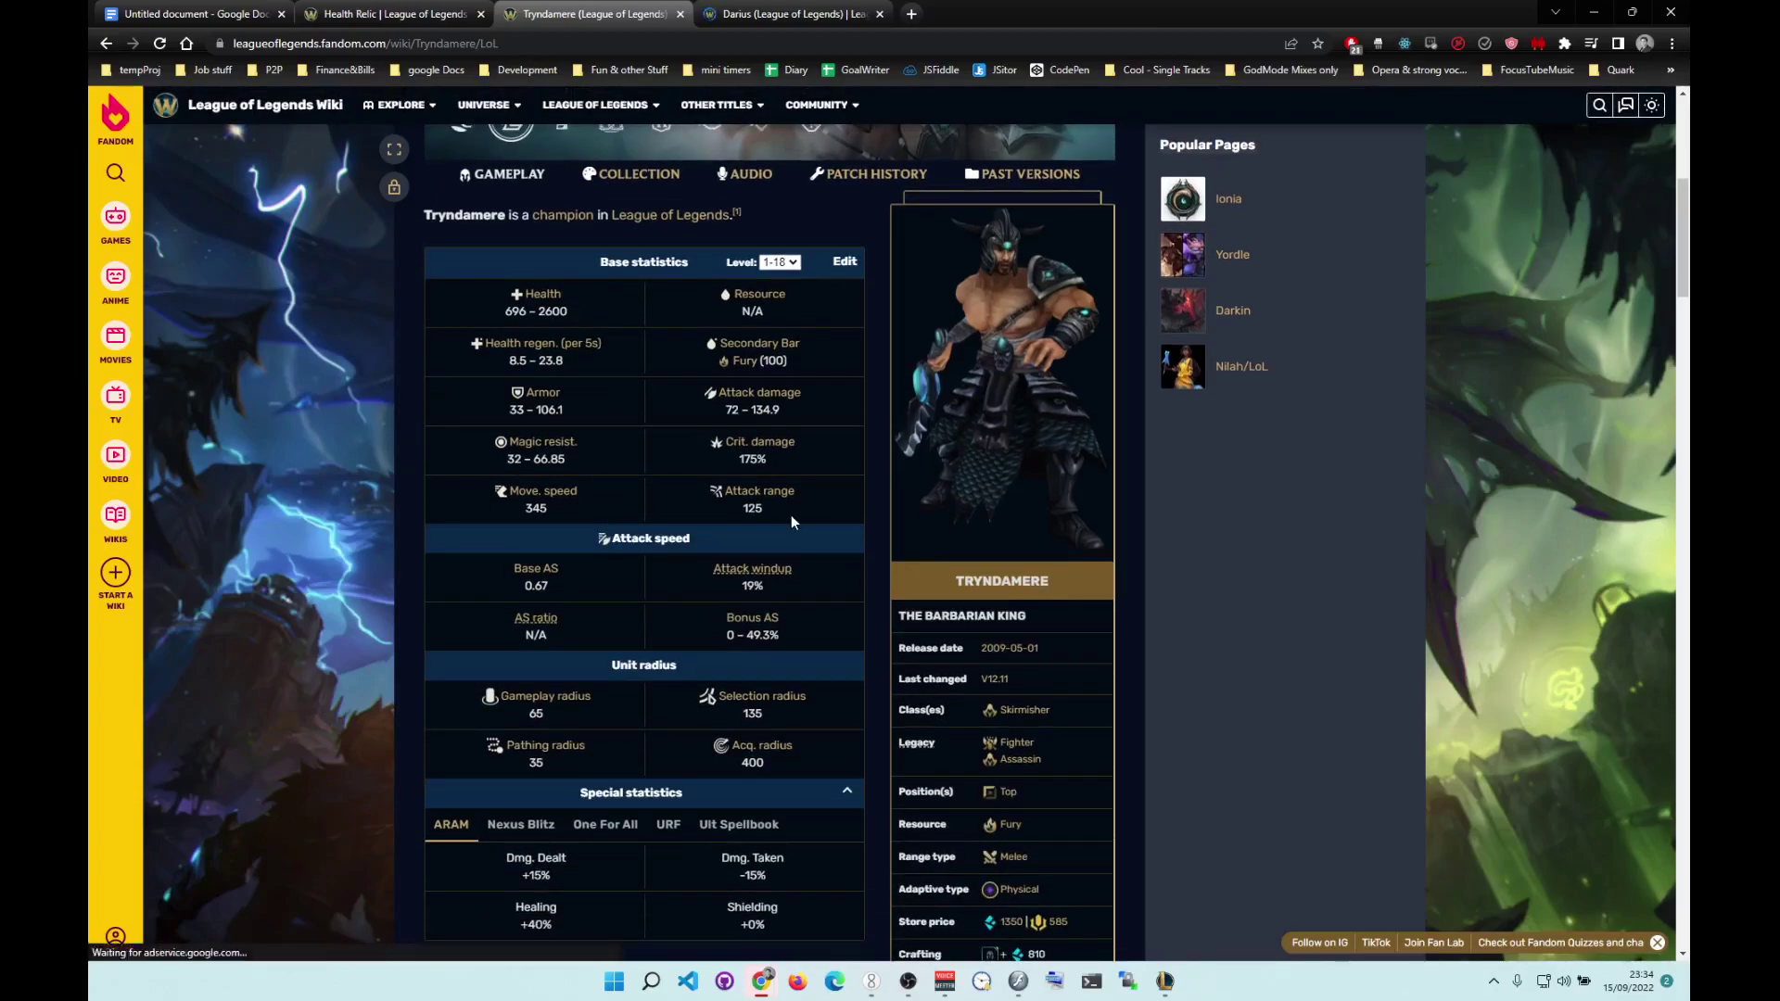
pyautogui.moveTo(778, 508); pyautogui.dragTo(736, 508)
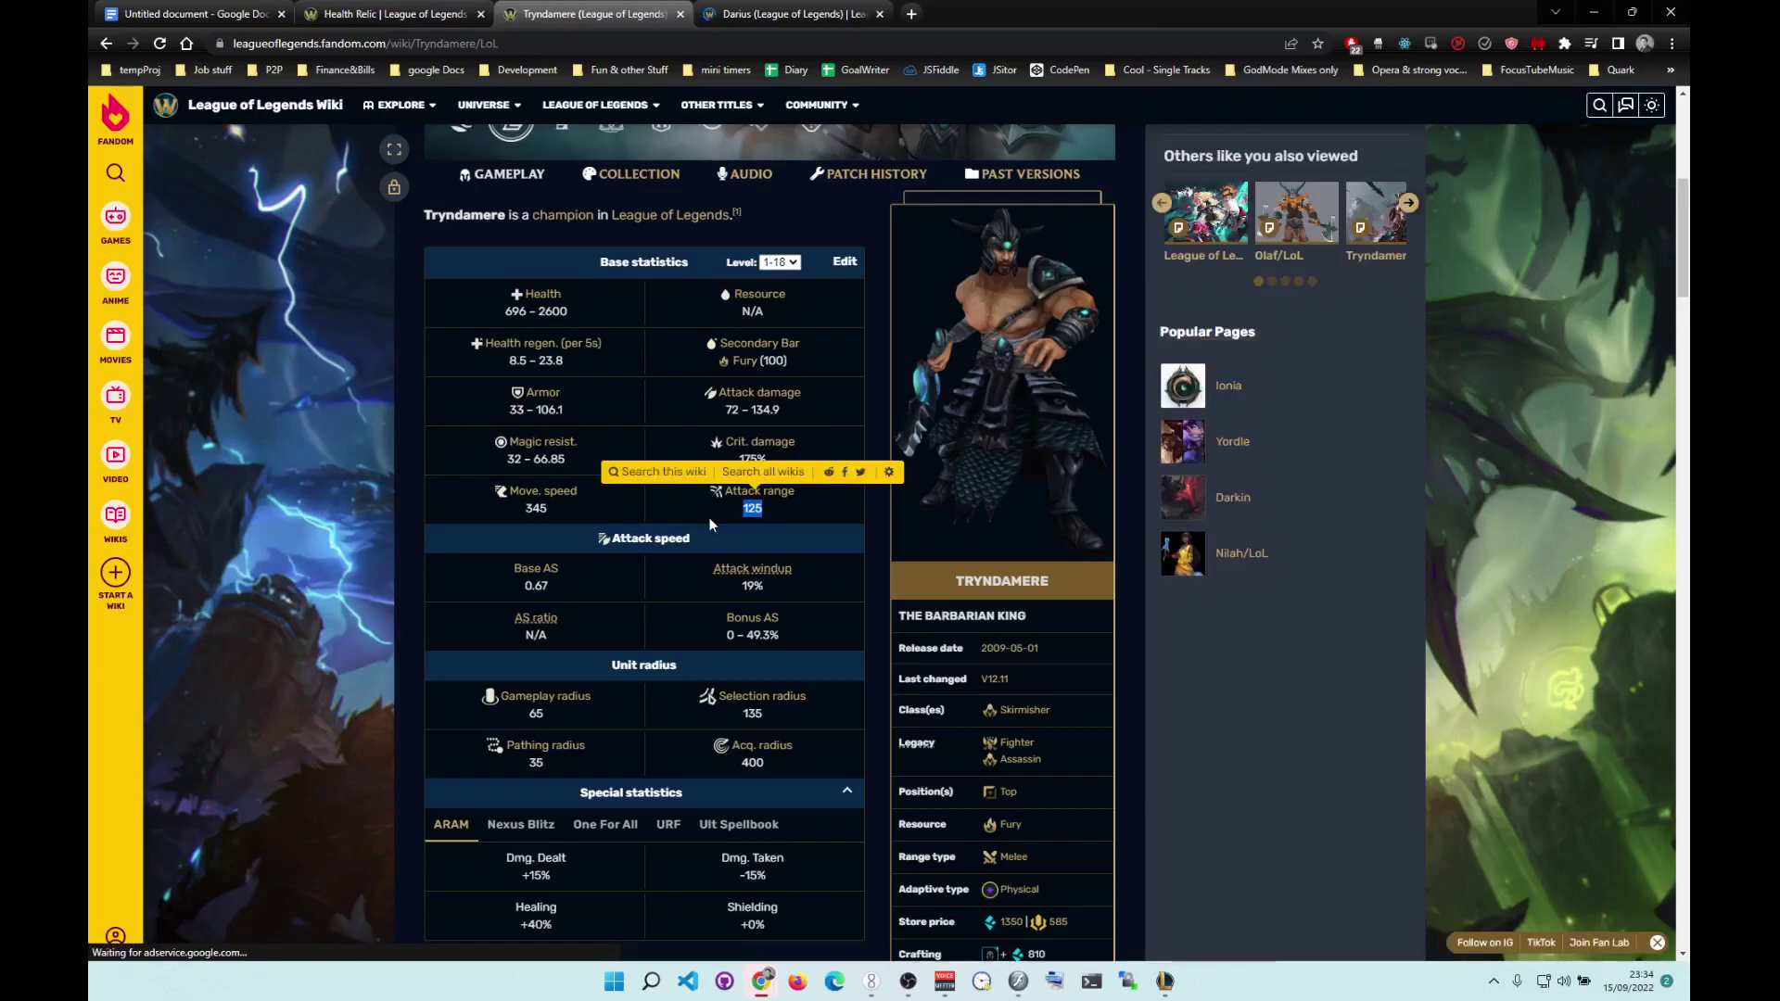
# Switch to the Darius wiki page and highlight his attack range in the base statistics.
pyautogui.click(803, 16)
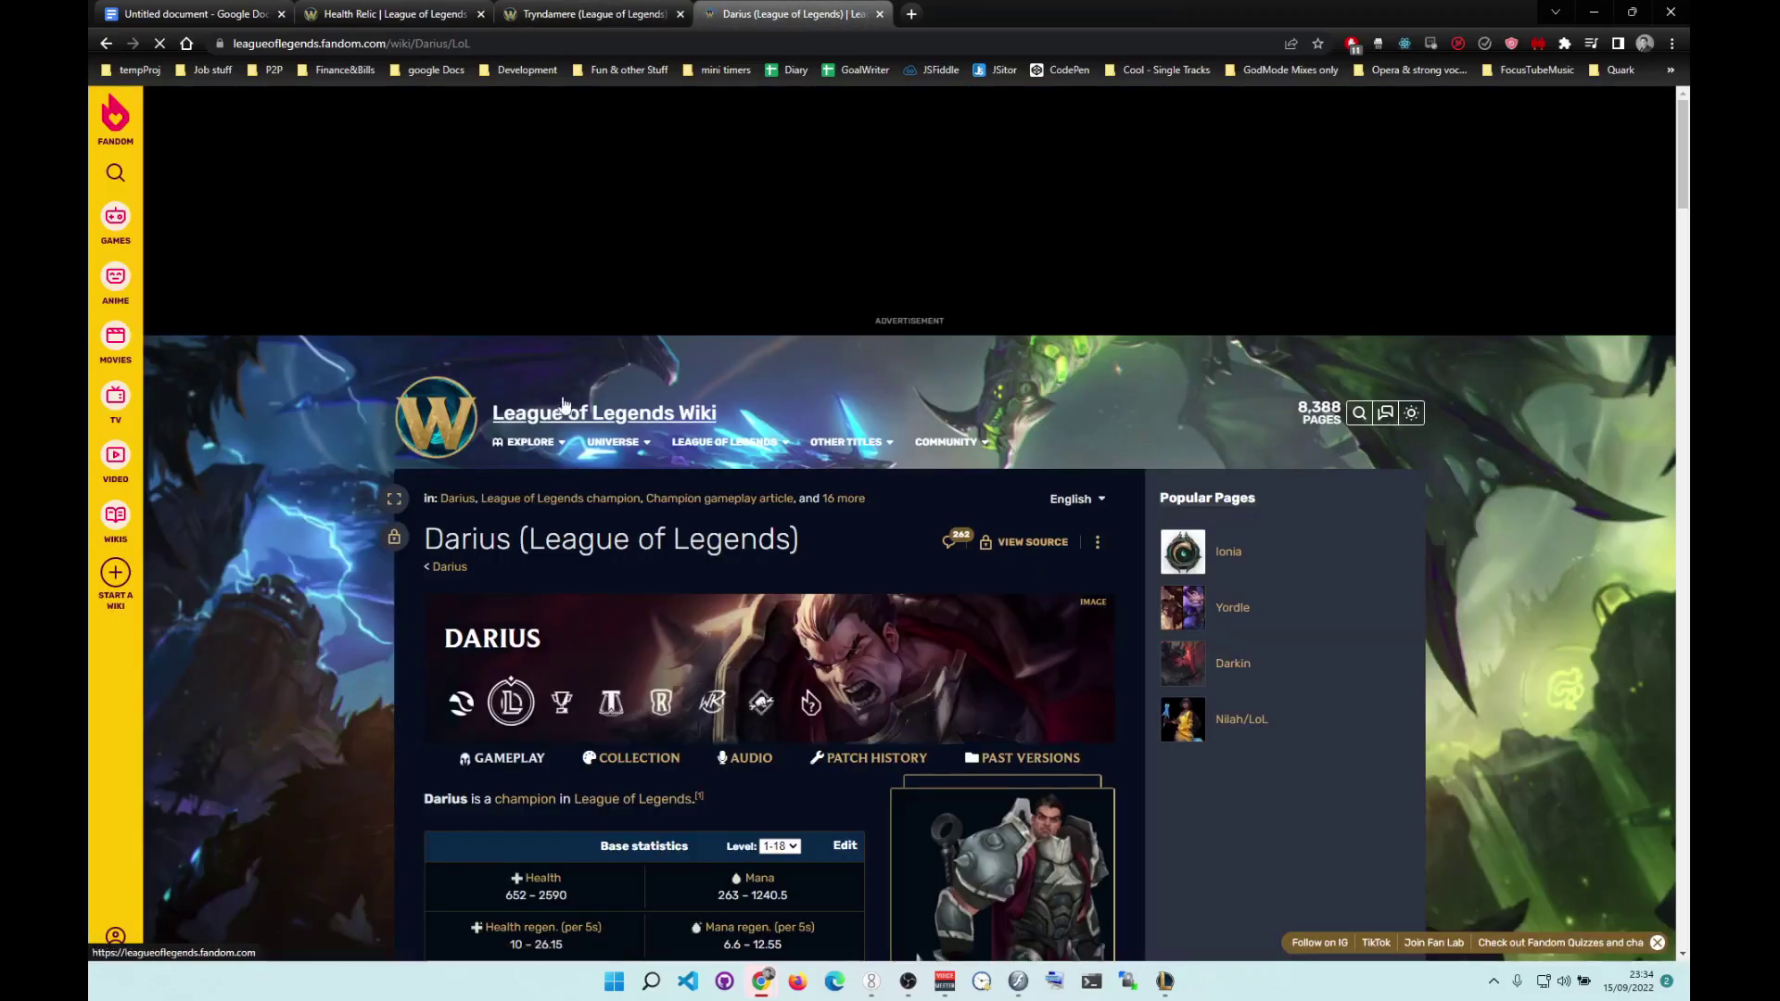
pyautogui.scroll(-5, 649, 464)
pyautogui.moveTo(769, 594); pyautogui.dragTo(733, 591)
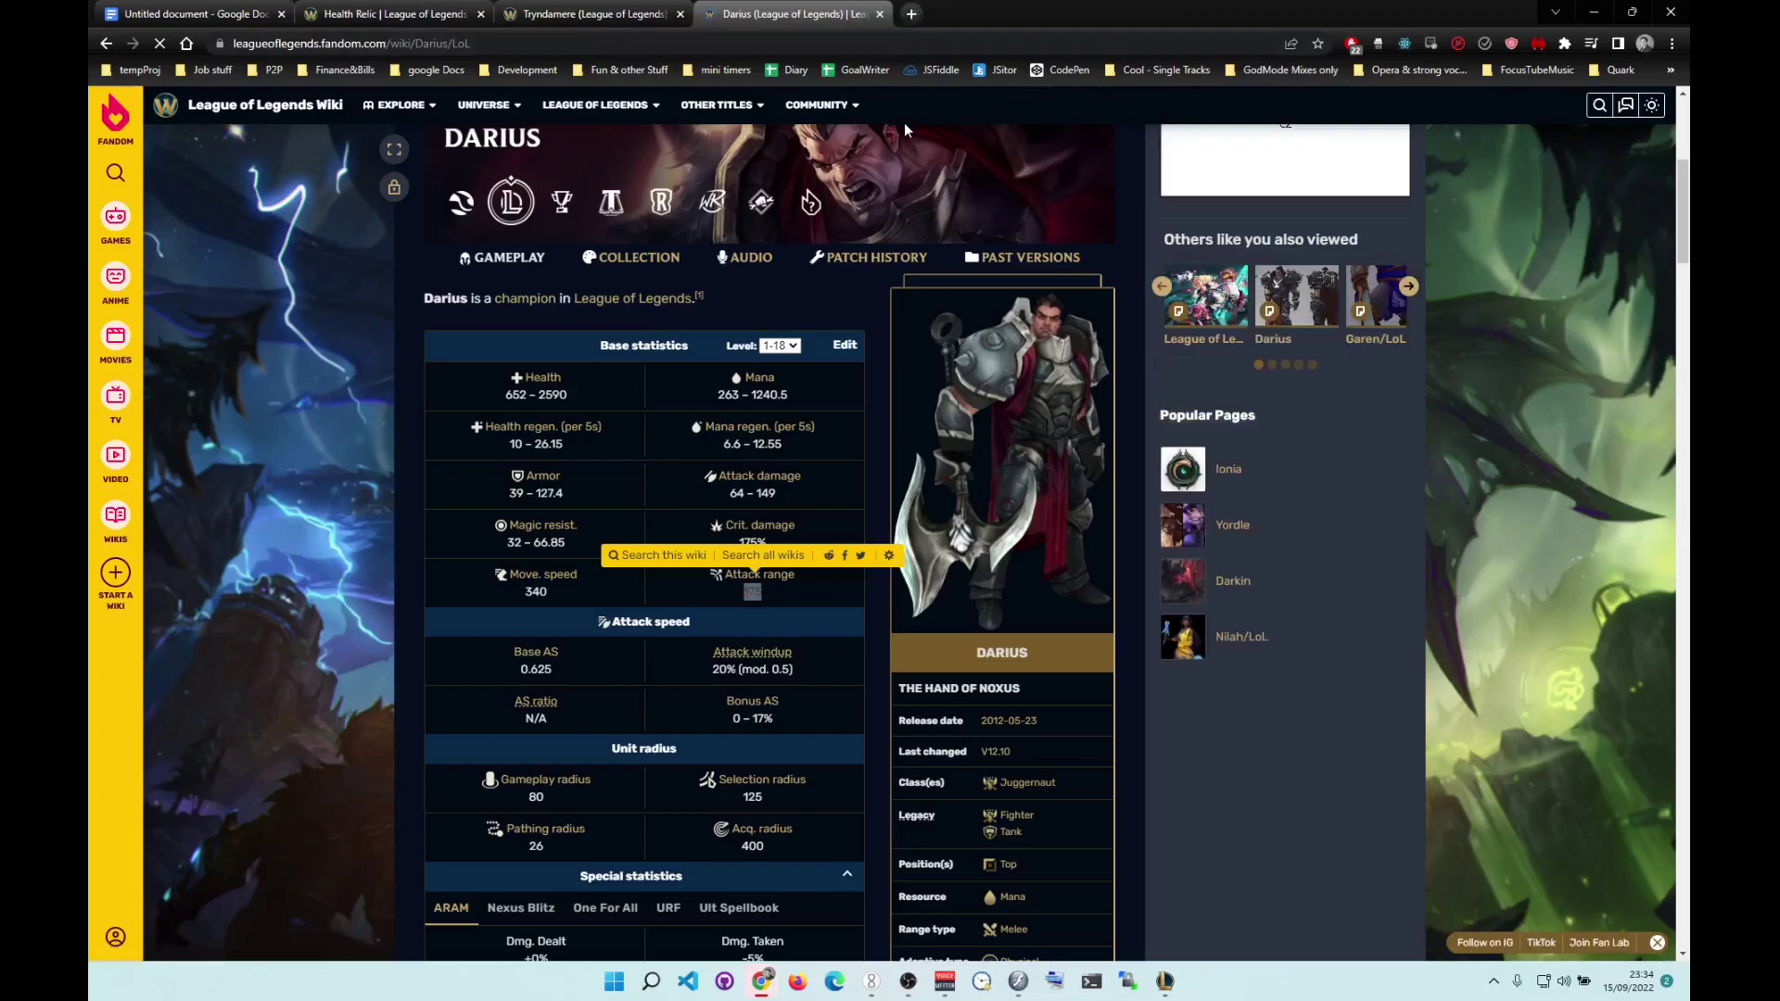
# Search the web for "yi master yi lol" in a new tab and open the Master Yi wiki page.
pyautogui.hotkey('ctrl', 't')
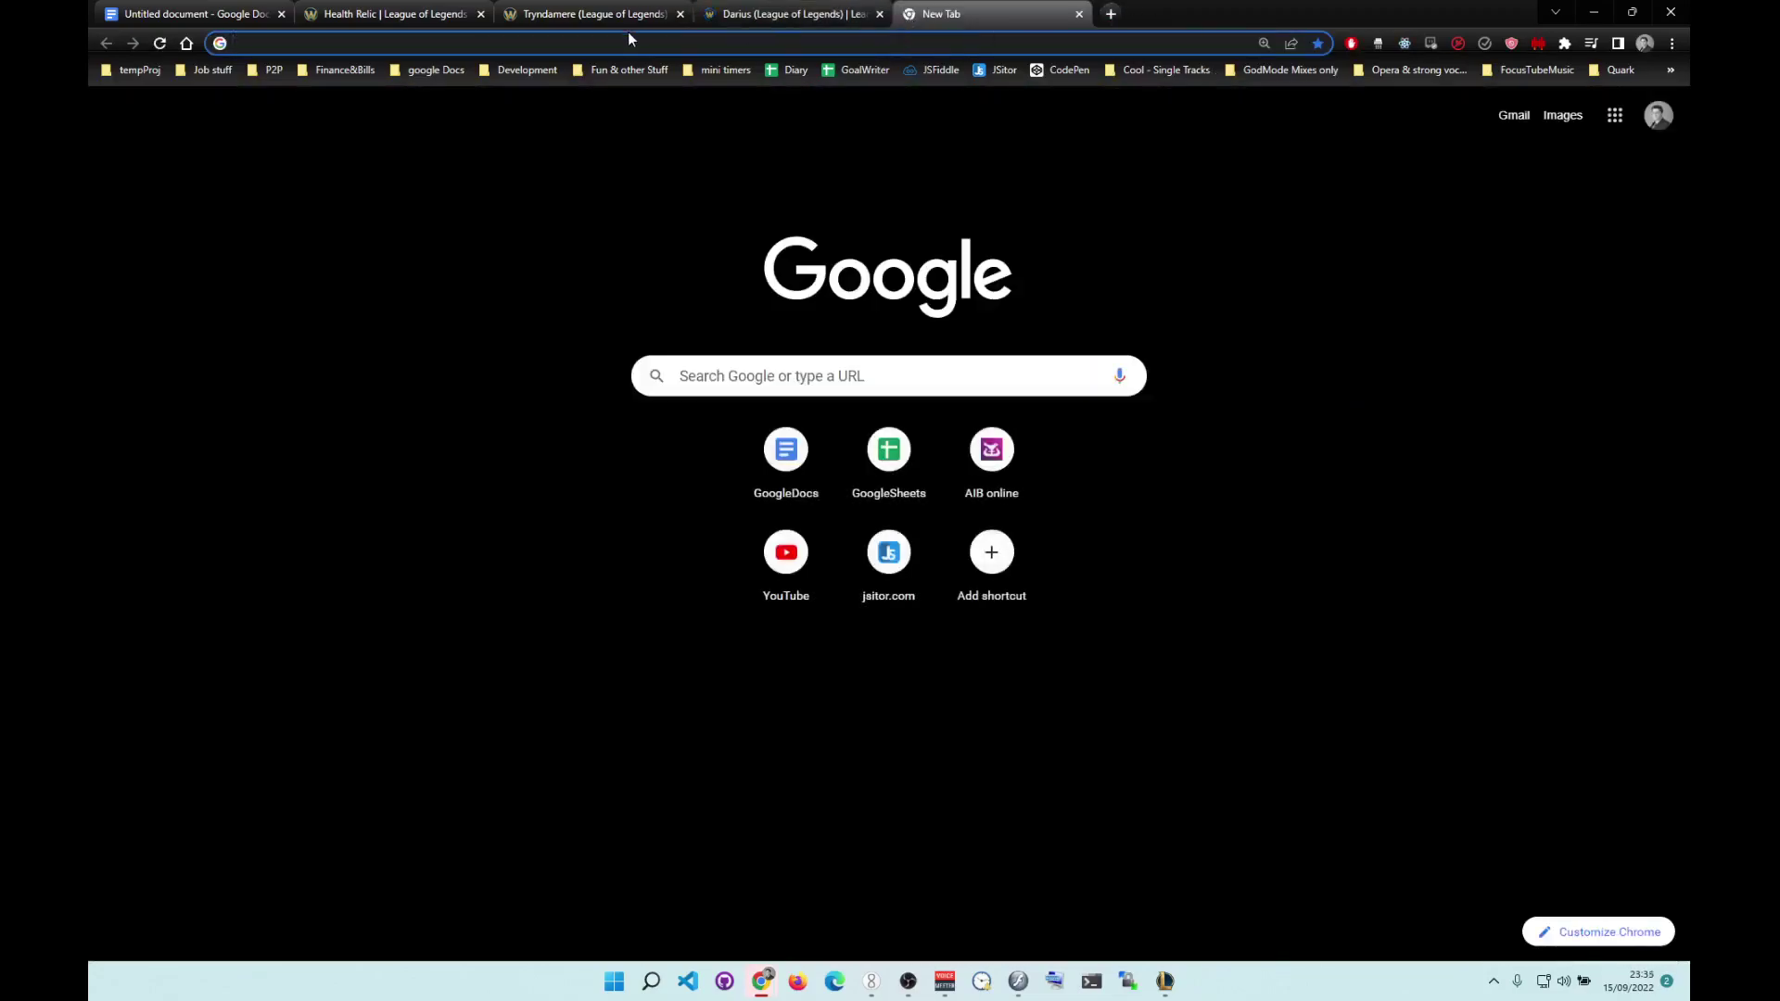
pyautogui.click(632, 41)
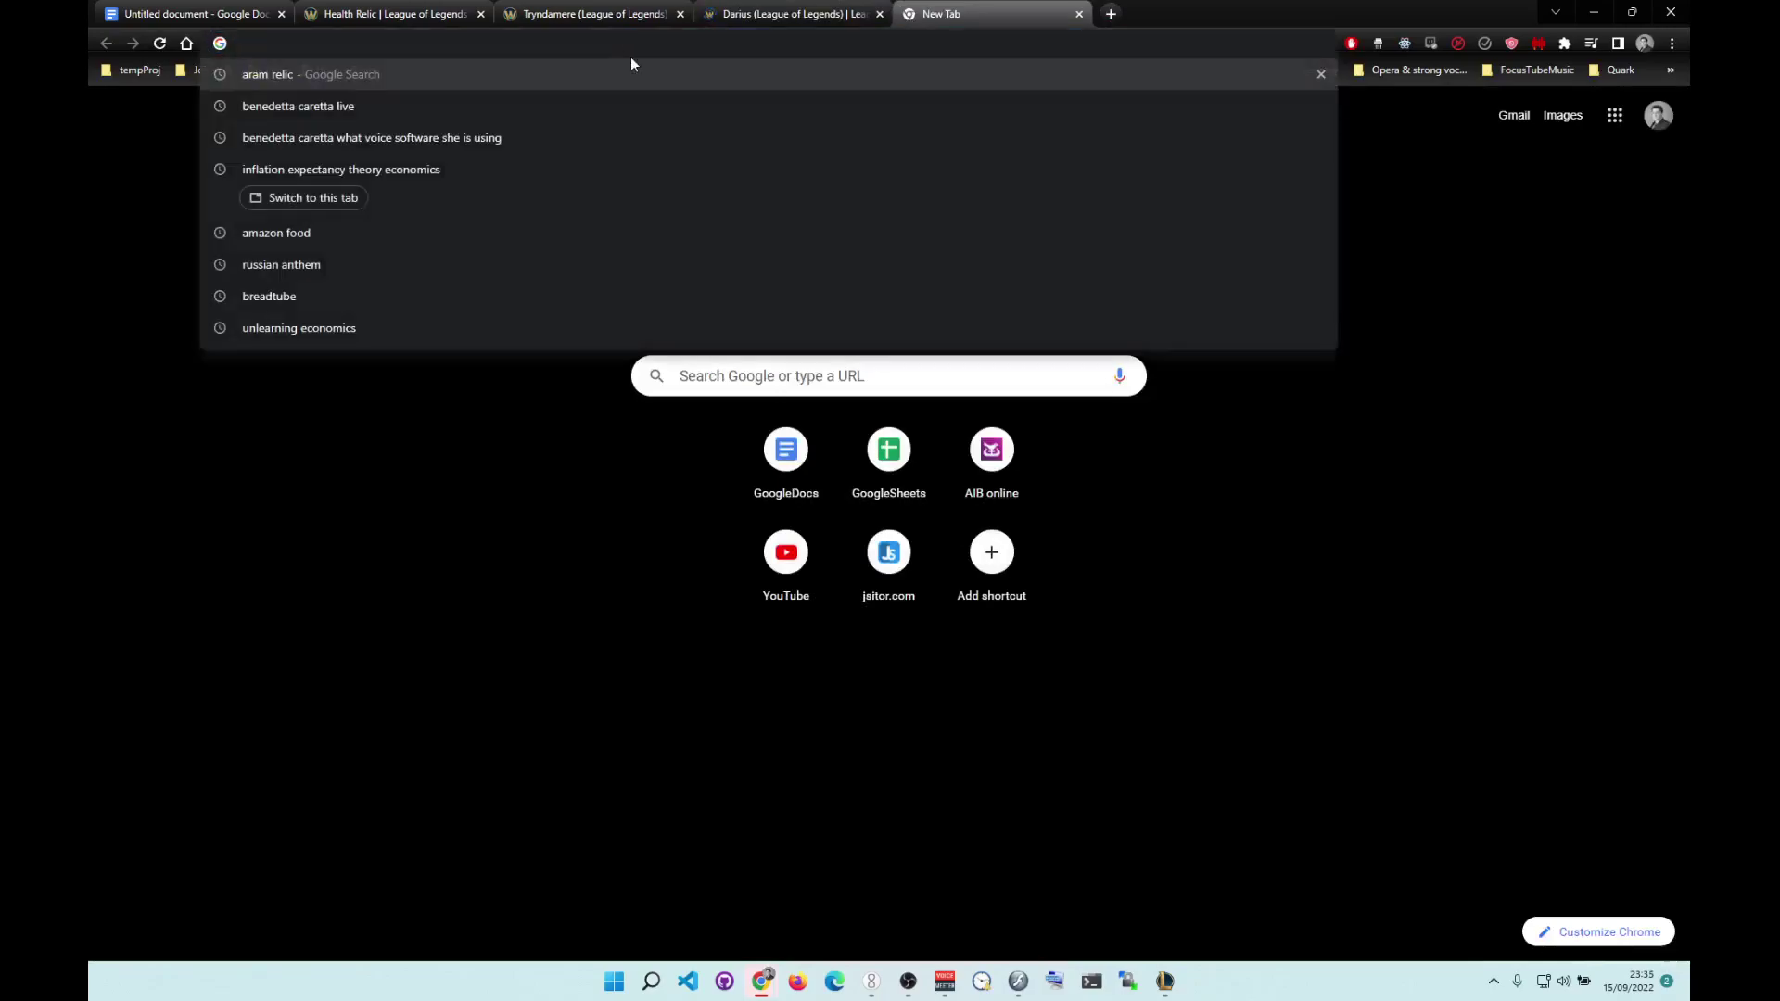
pyautogui.write('yi ma')
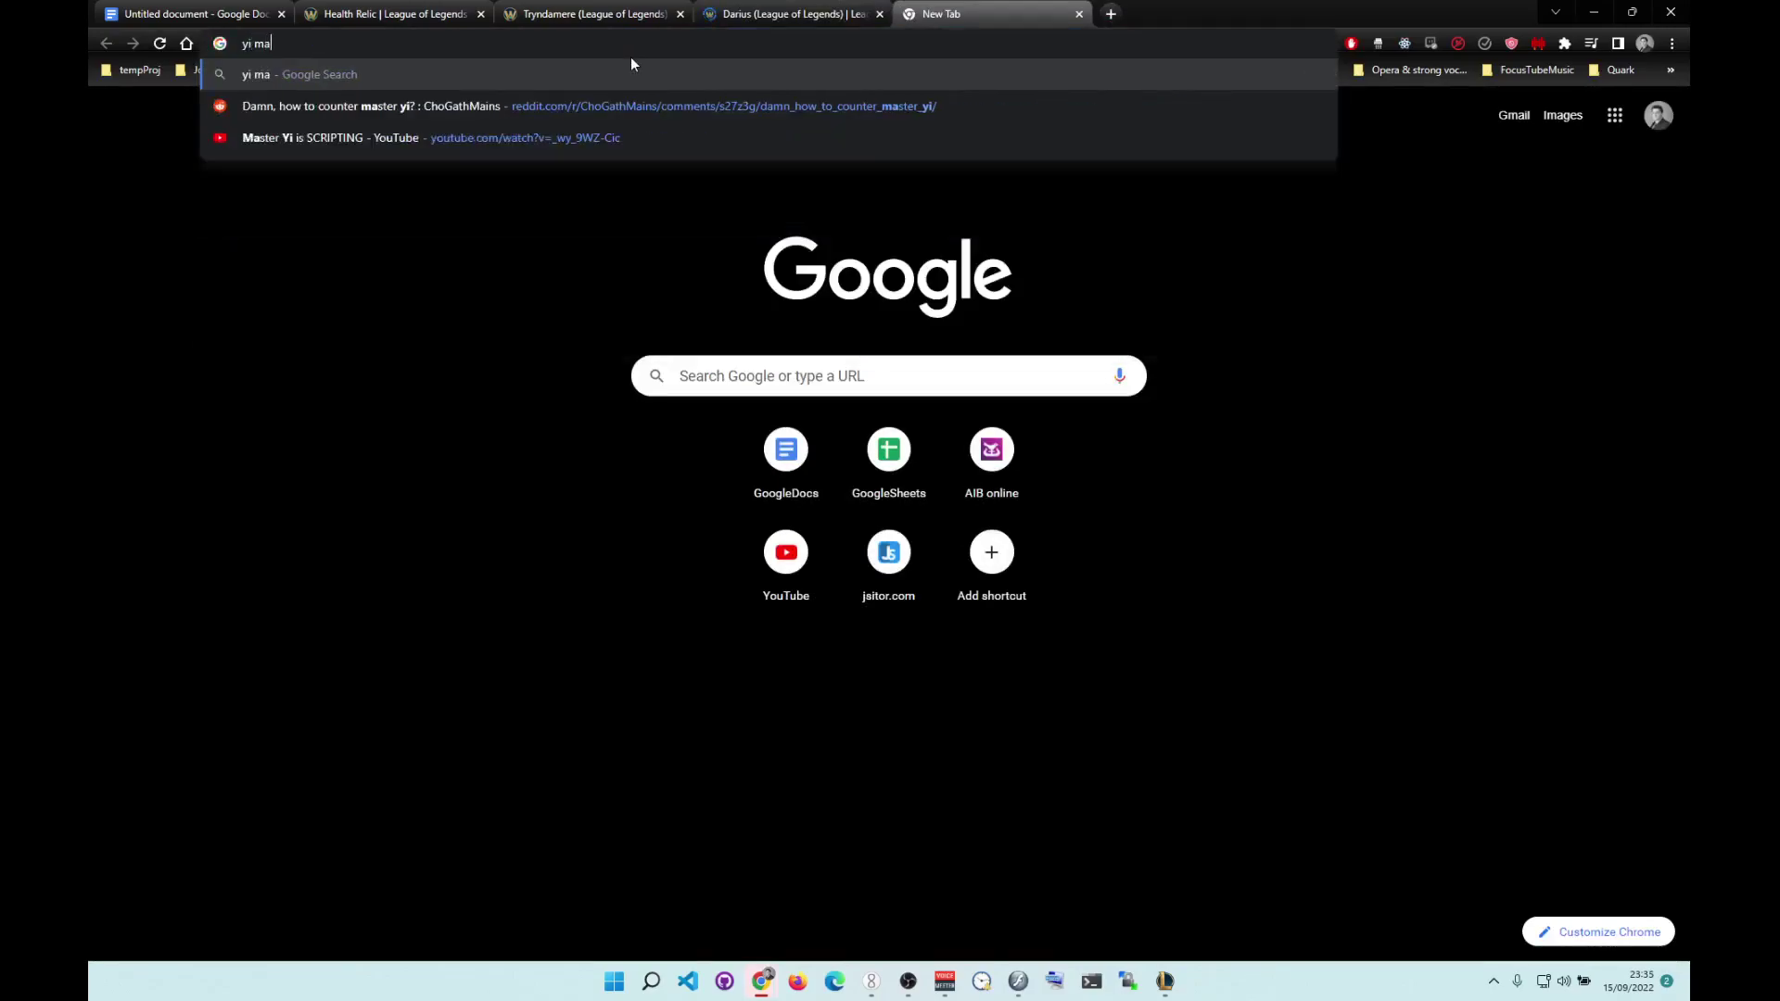
pyautogui.write('ster yi lol')
pyautogui.press('Return')
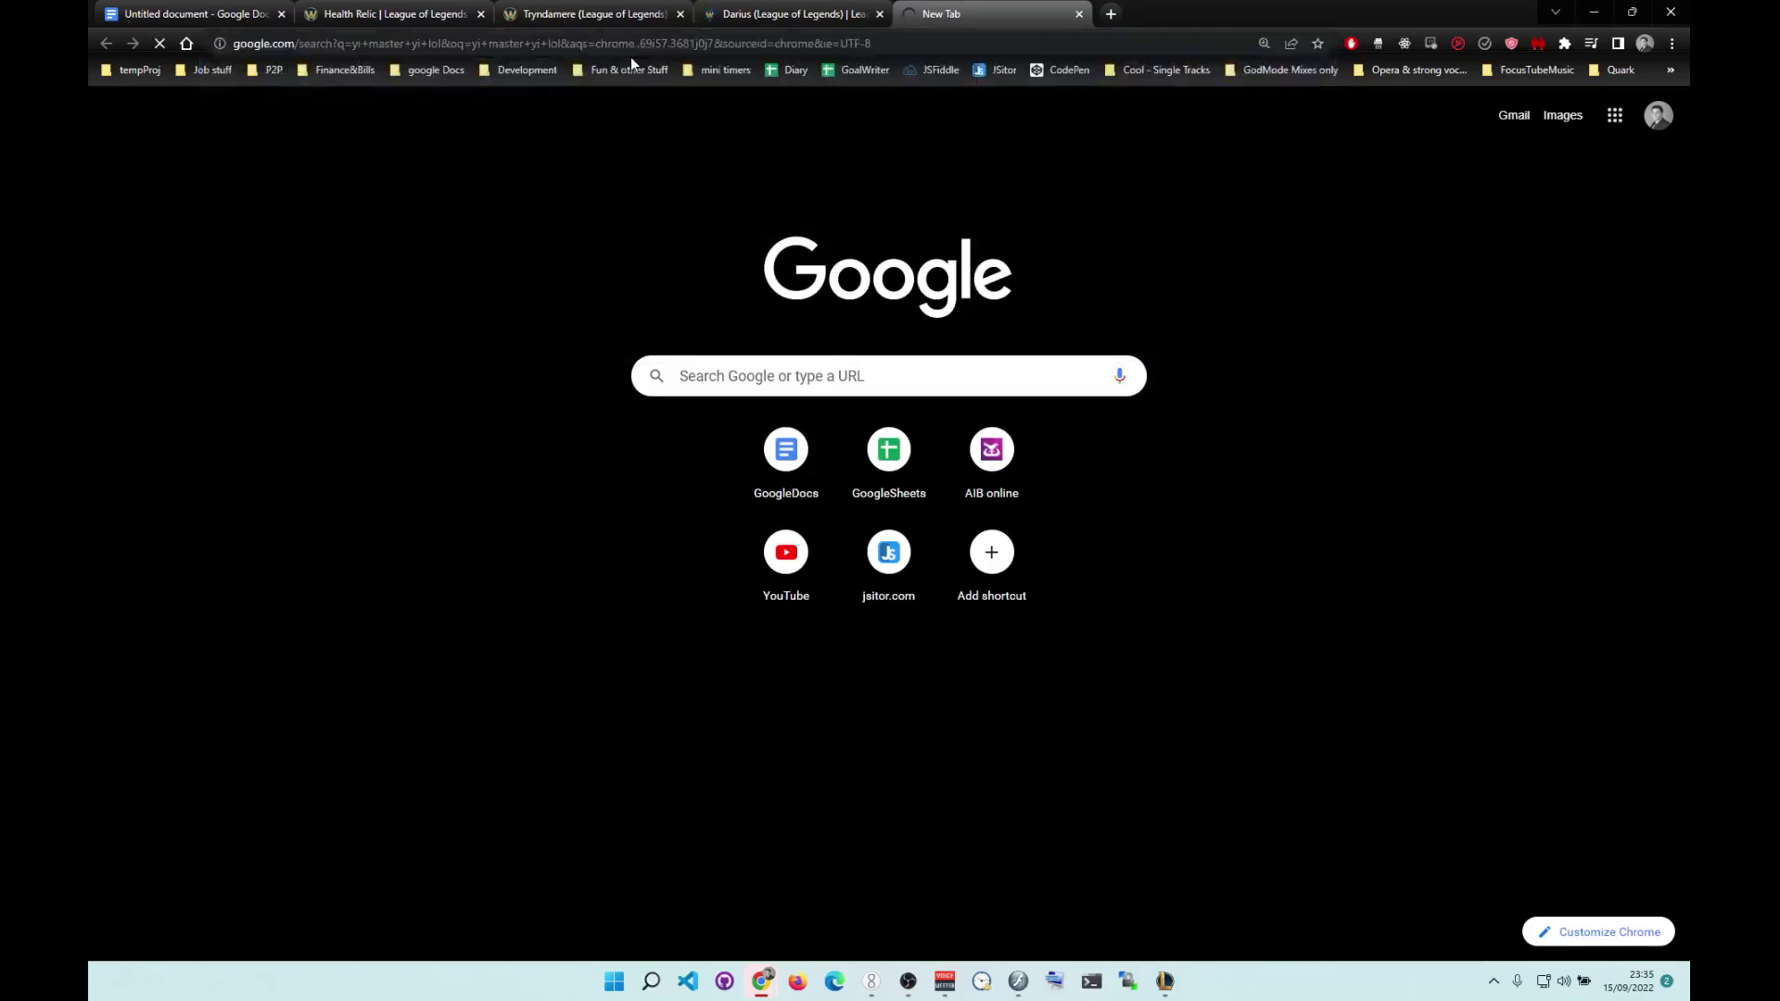
pyautogui.click(385, 369)
pyautogui.rightClick(385, 369)
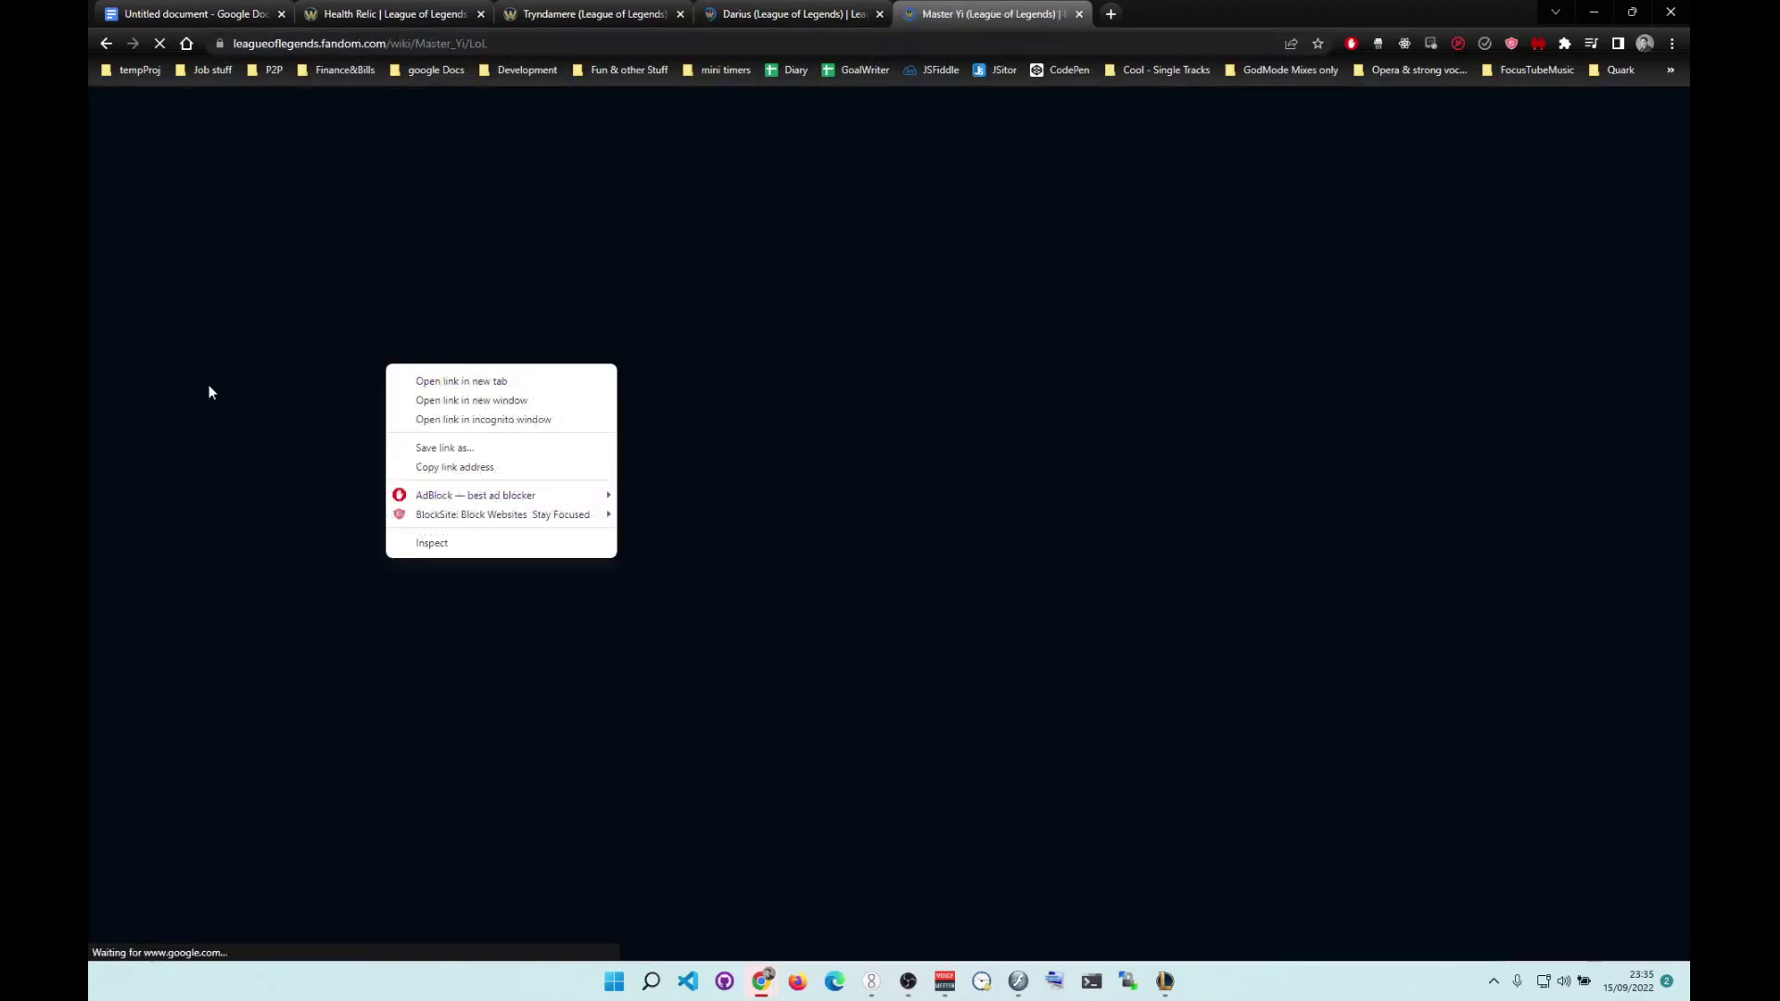
# Examine Master Yi's attack range in the base statistics on his wiki page.
pyautogui.click(180, 329)
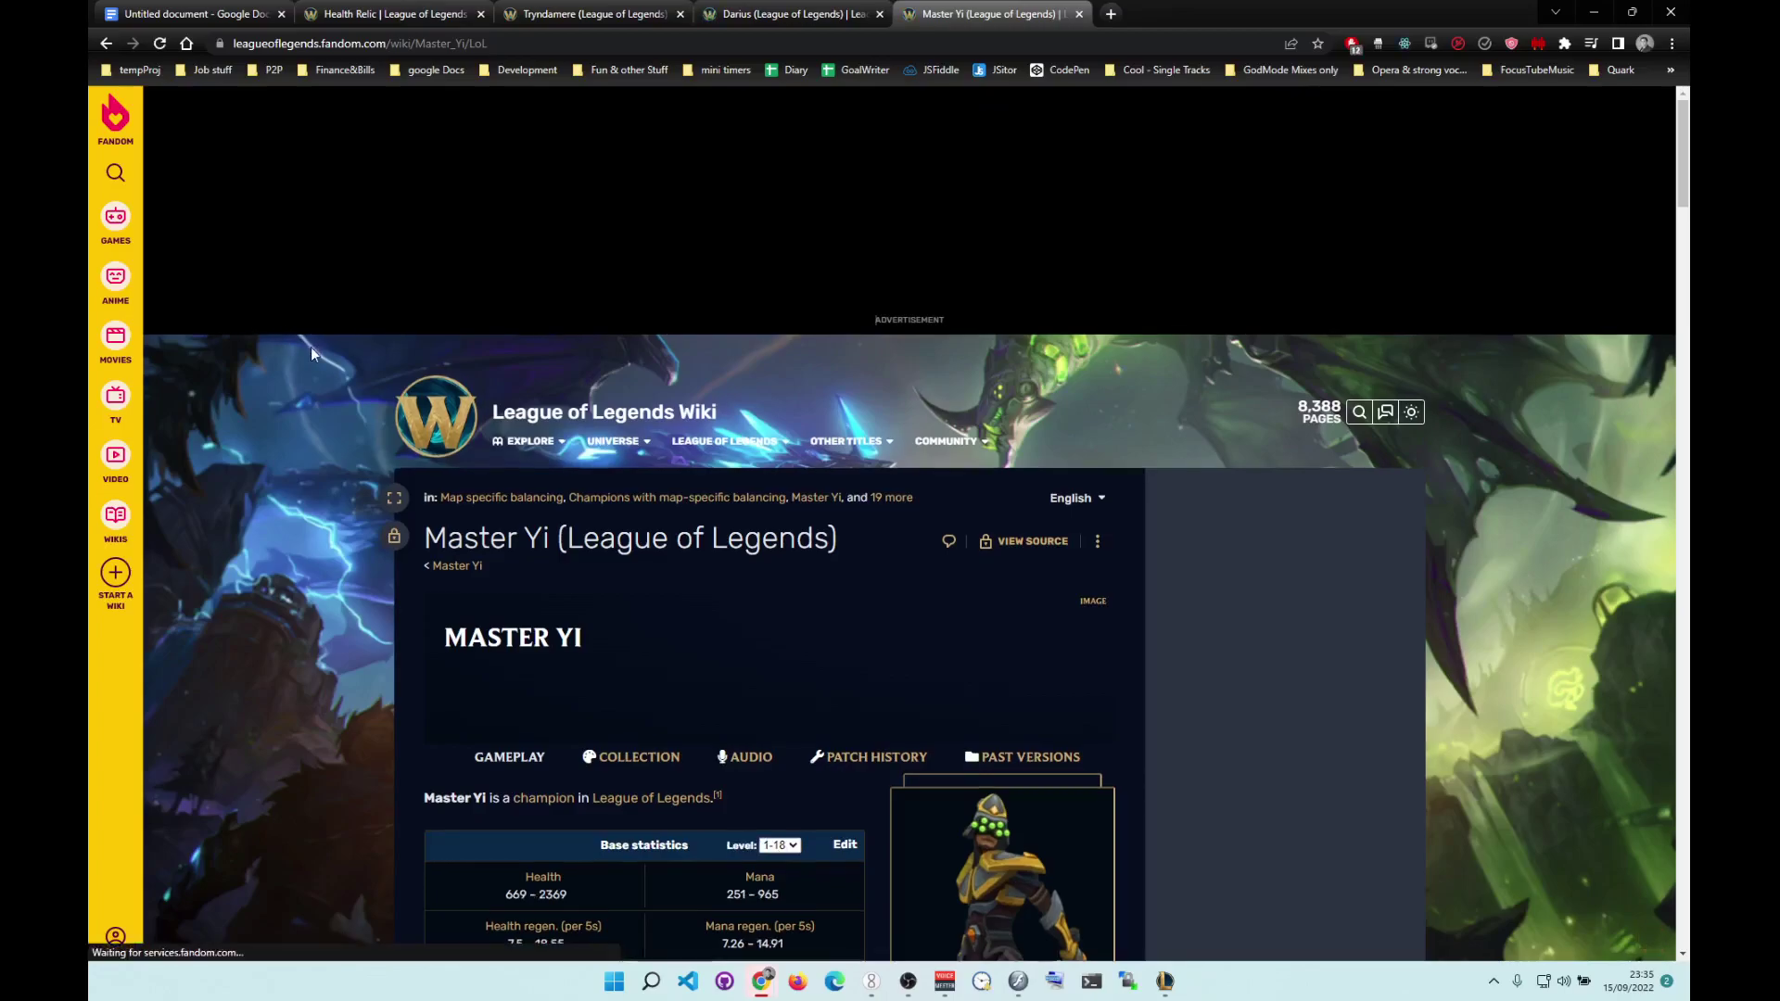
pyautogui.scroll(-3, 309, 348)
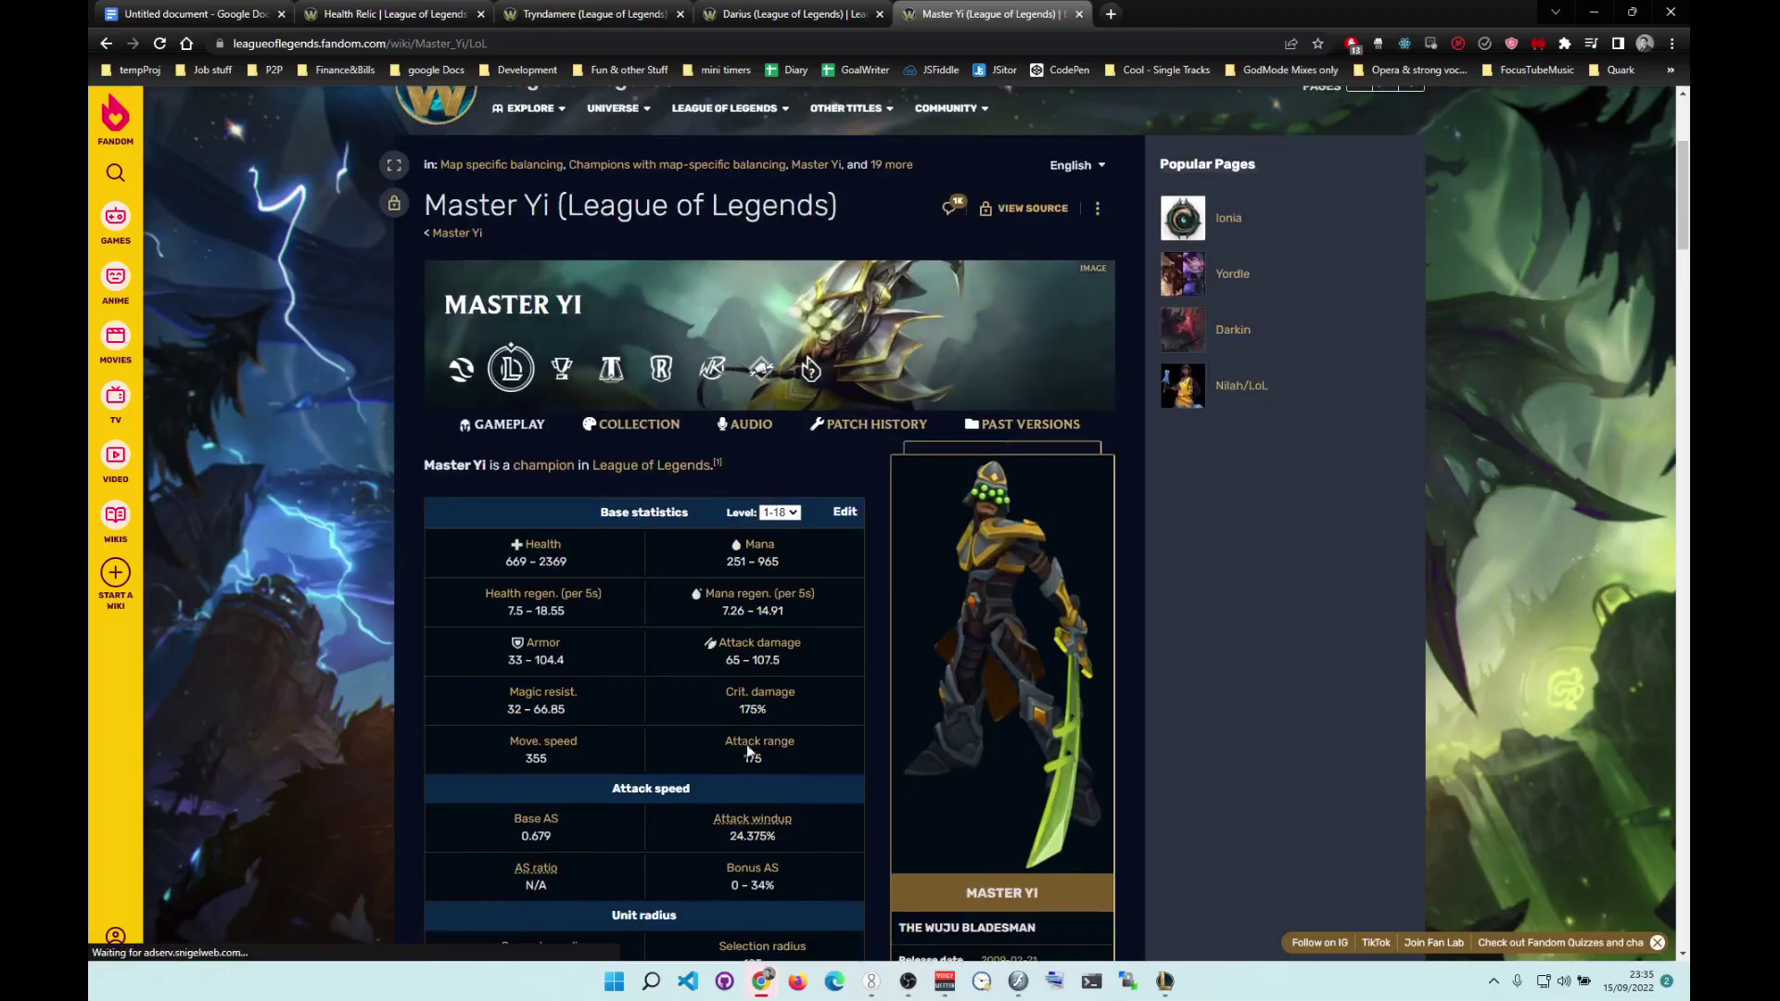
# Search the web for "garen lol" in a new tab and open the Garen character page on the wiki.
pyautogui.click(1110, 14)
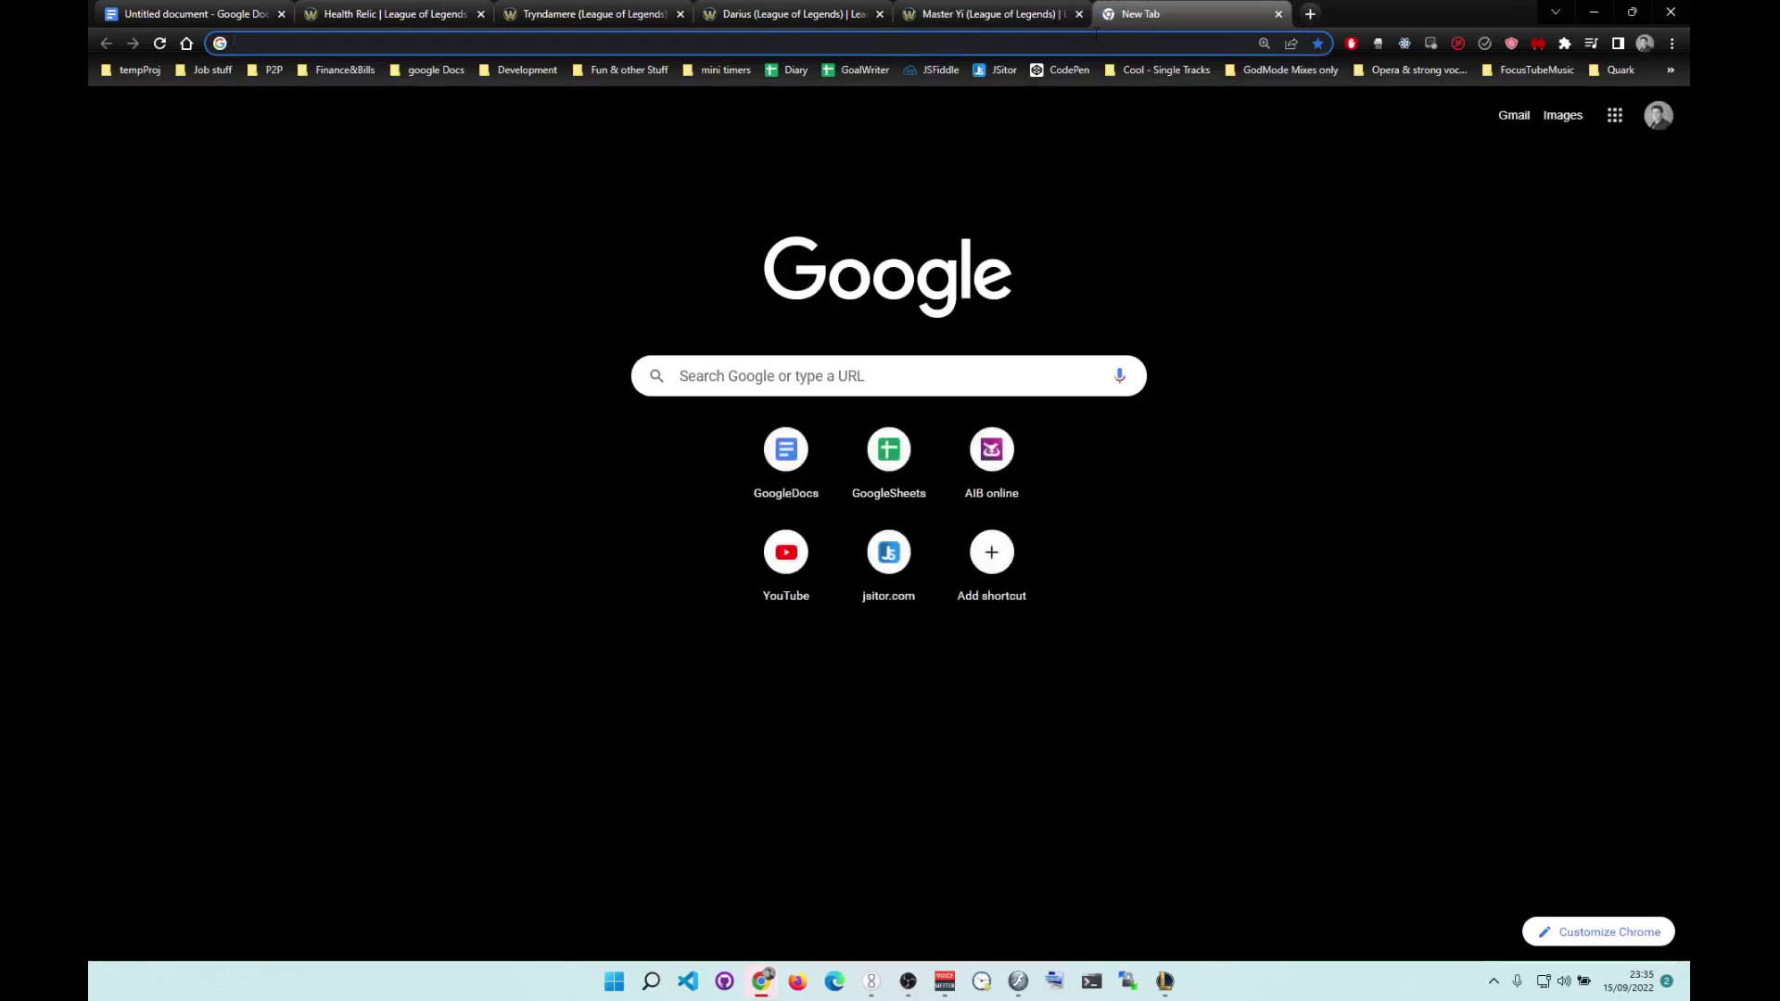
pyautogui.write('garen')
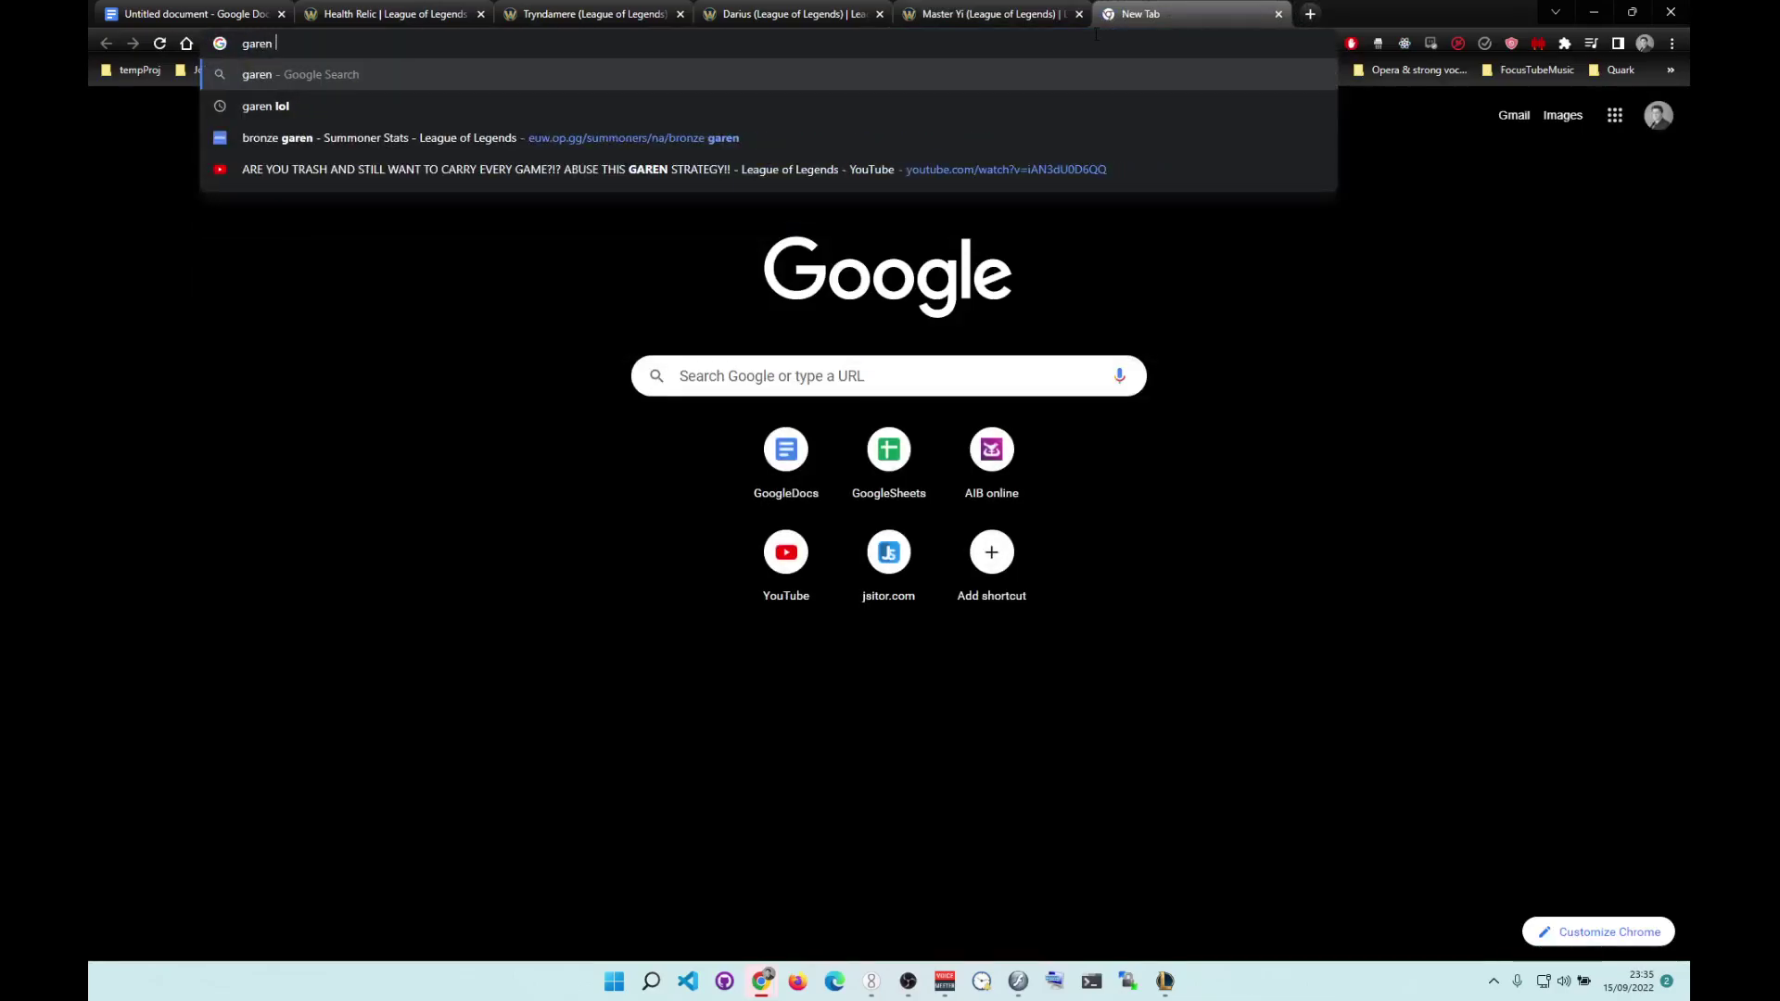
pyautogui.write(' lol')
pyautogui.press('Return')
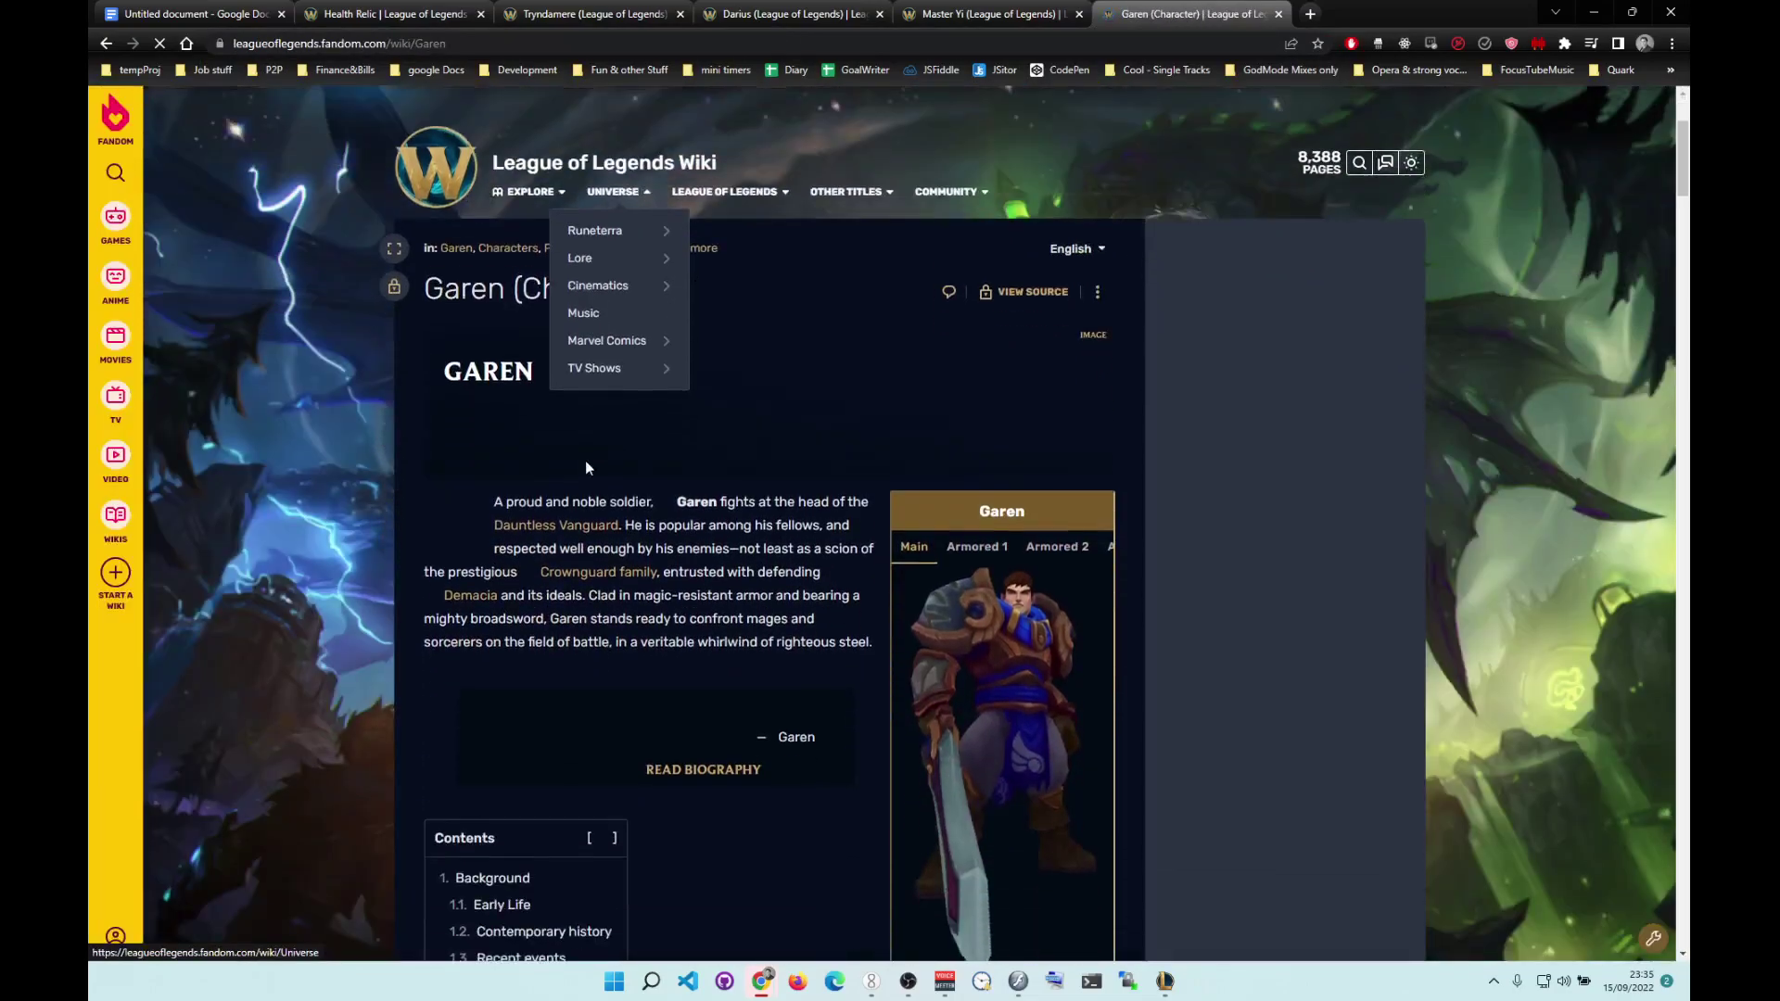
# Switch from Garen's lore page to his League of Legends page and highlight his attack range in the base statistics.
pyautogui.scroll(-3, 587, 460)
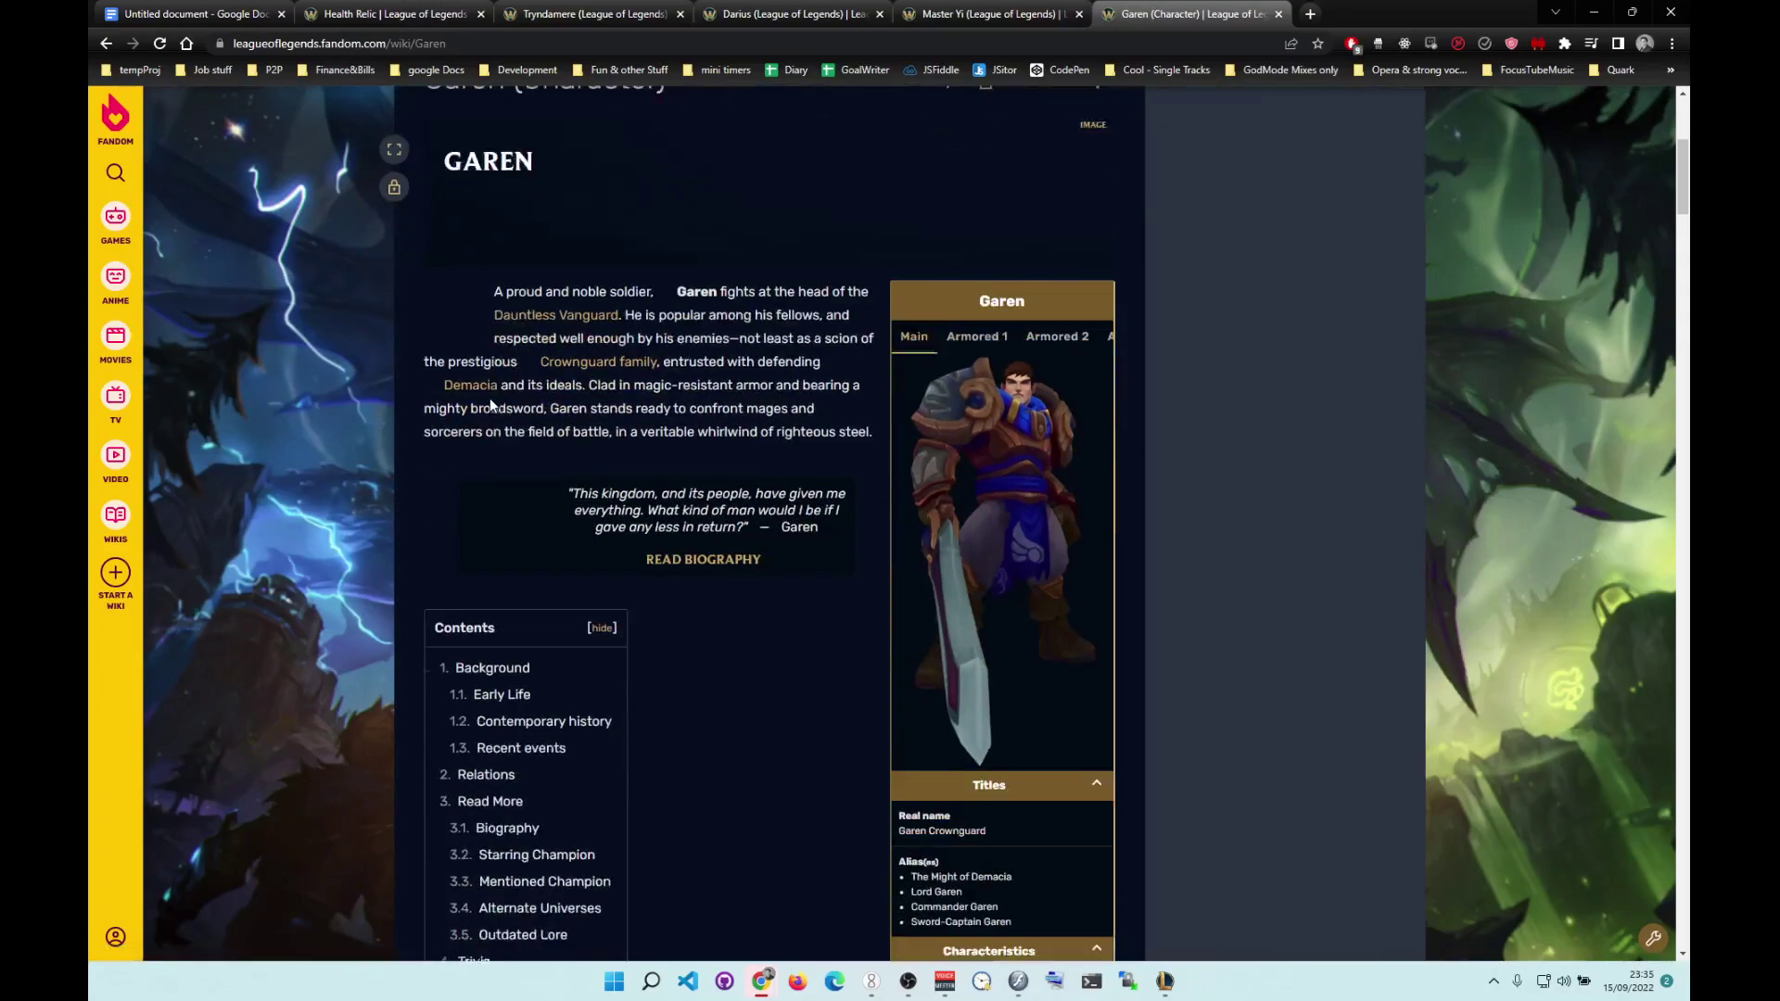
pyautogui.scroll(-7, 492, 396)
pyautogui.scroll(6, 499, 390)
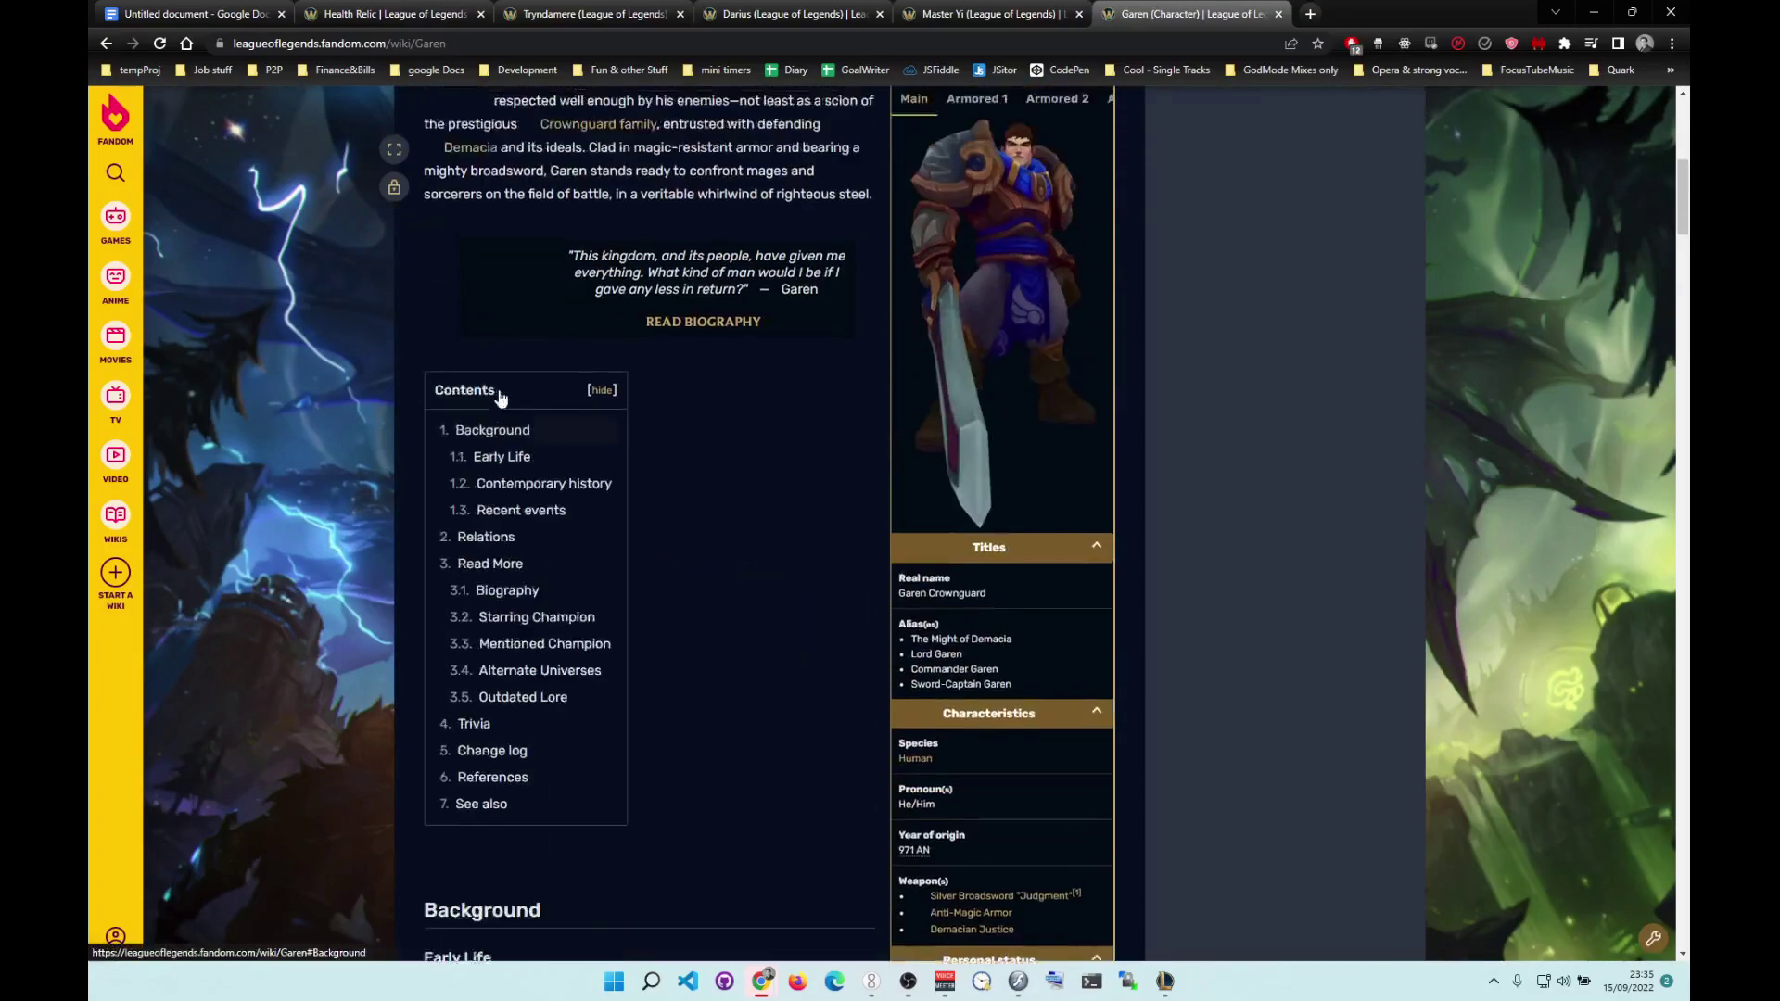
pyautogui.scroll(-5, 506, 409)
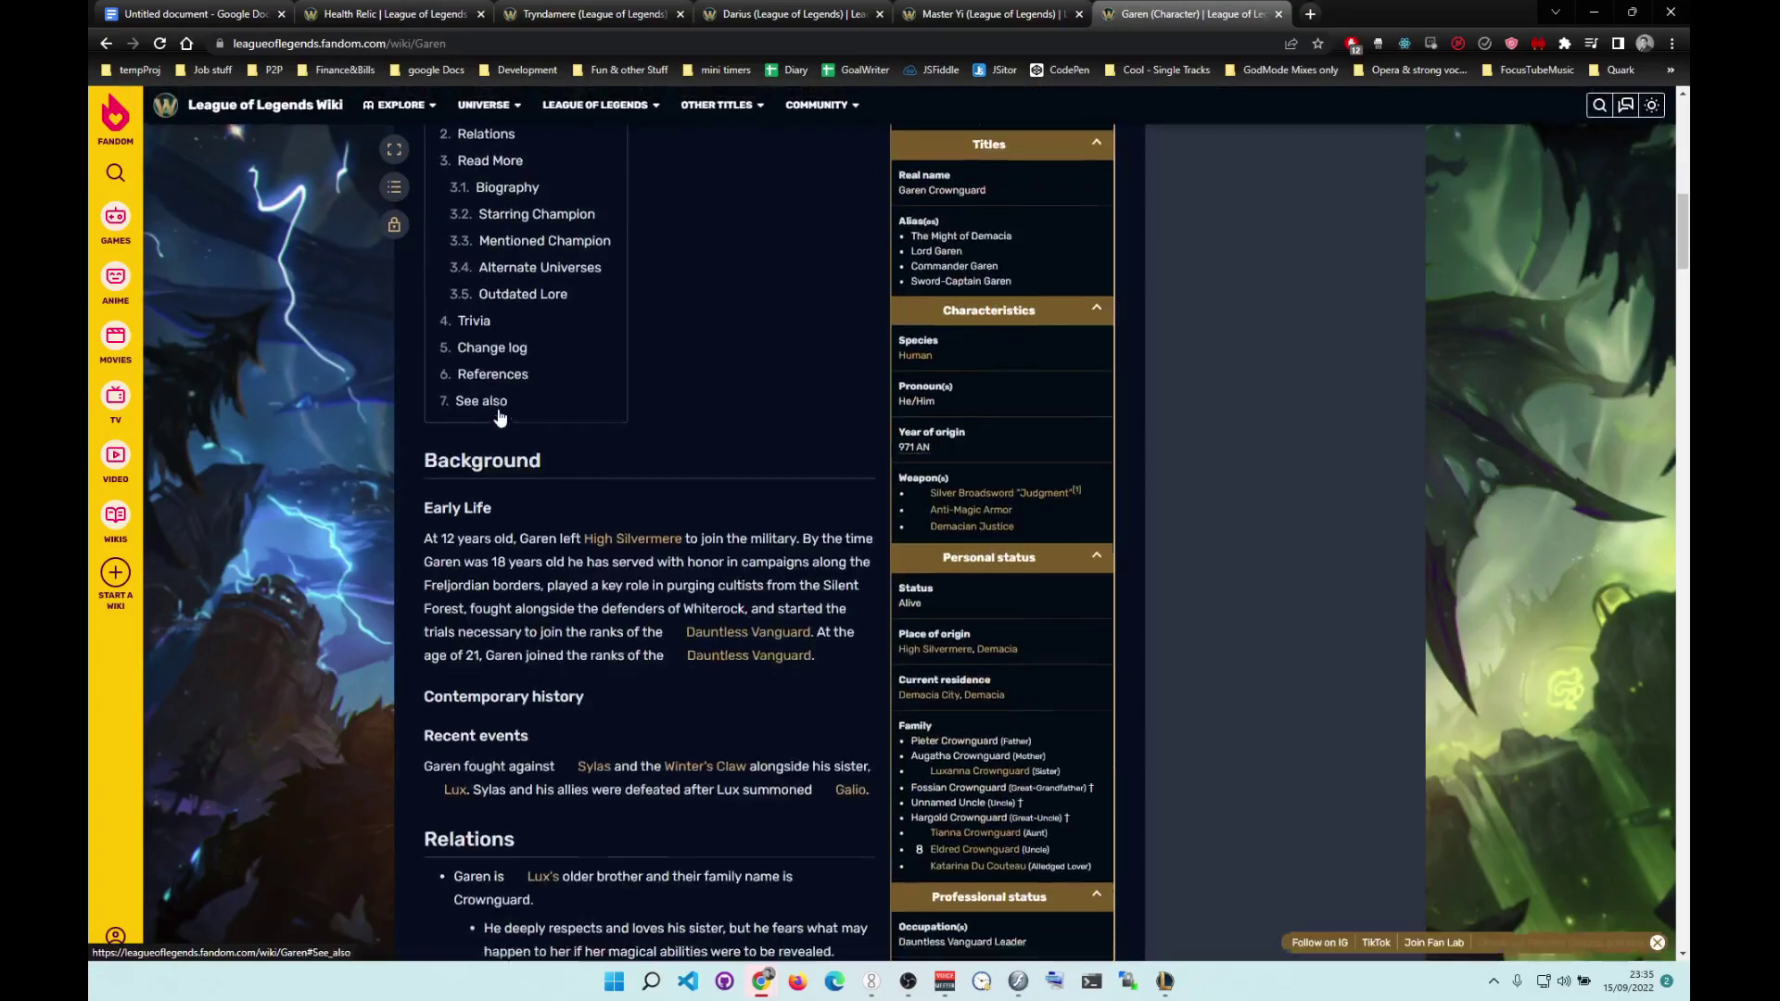
pyautogui.scroll(-5, 504, 403)
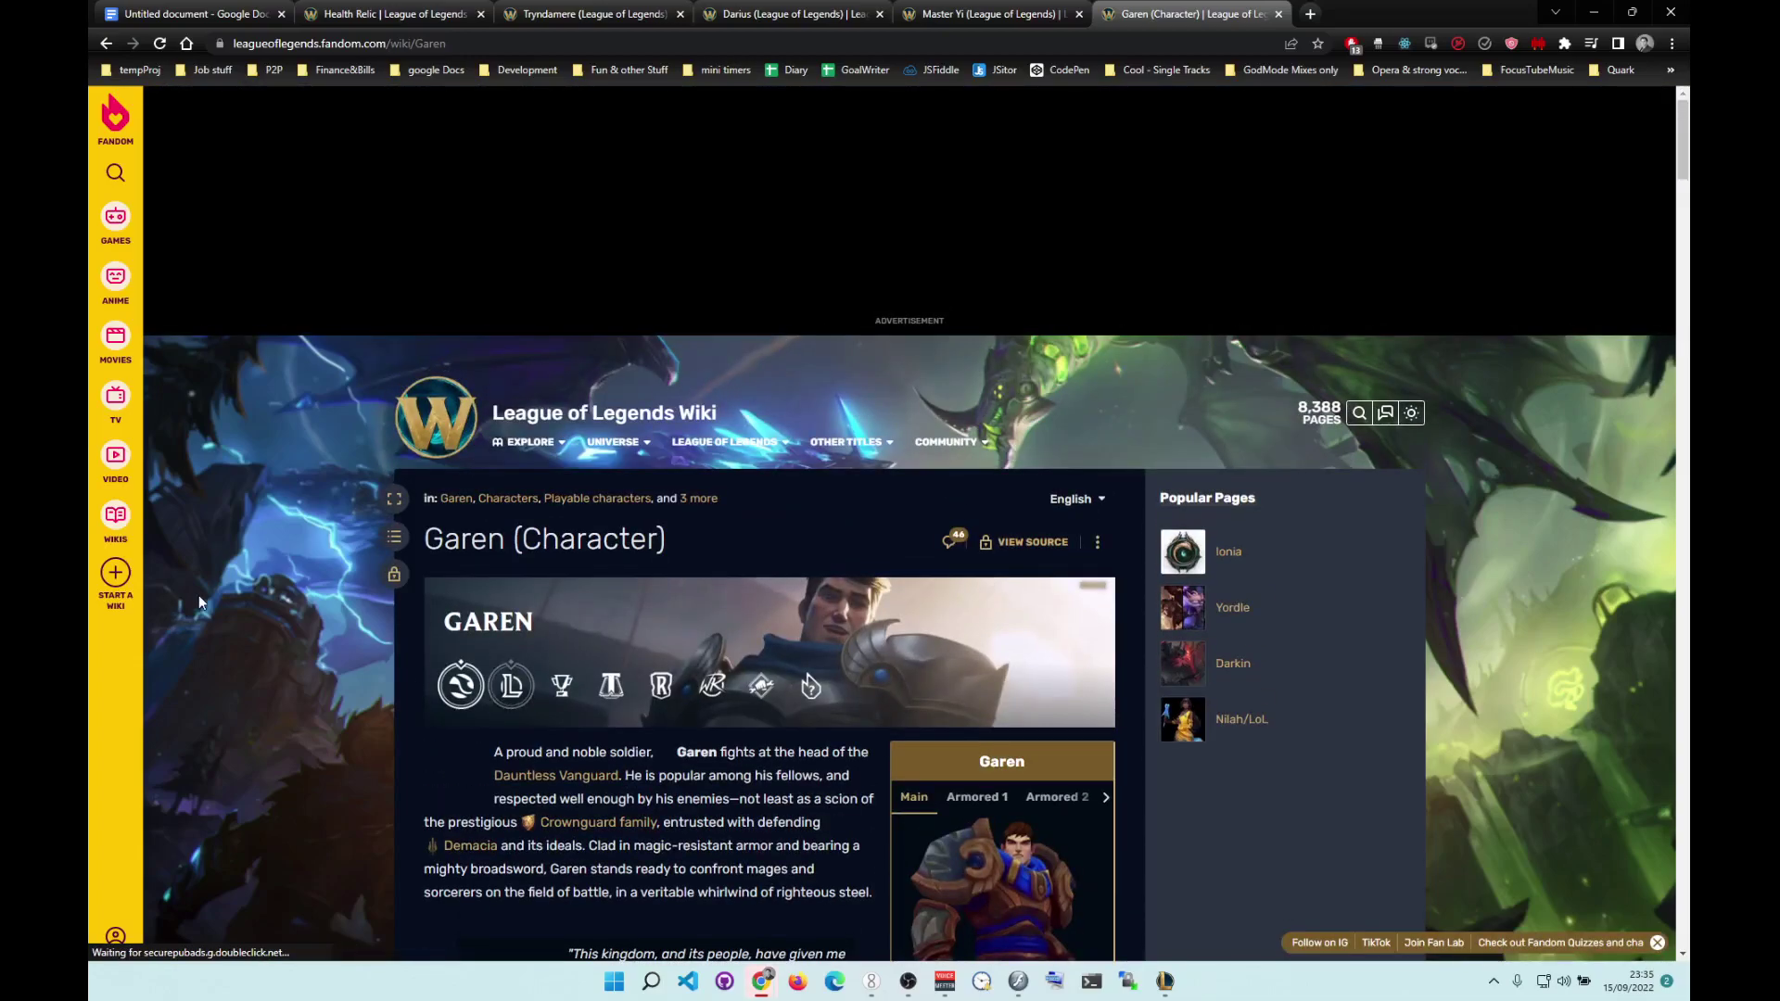
pyautogui.click(511, 686)
pyautogui.scroll(-3, 392, 581)
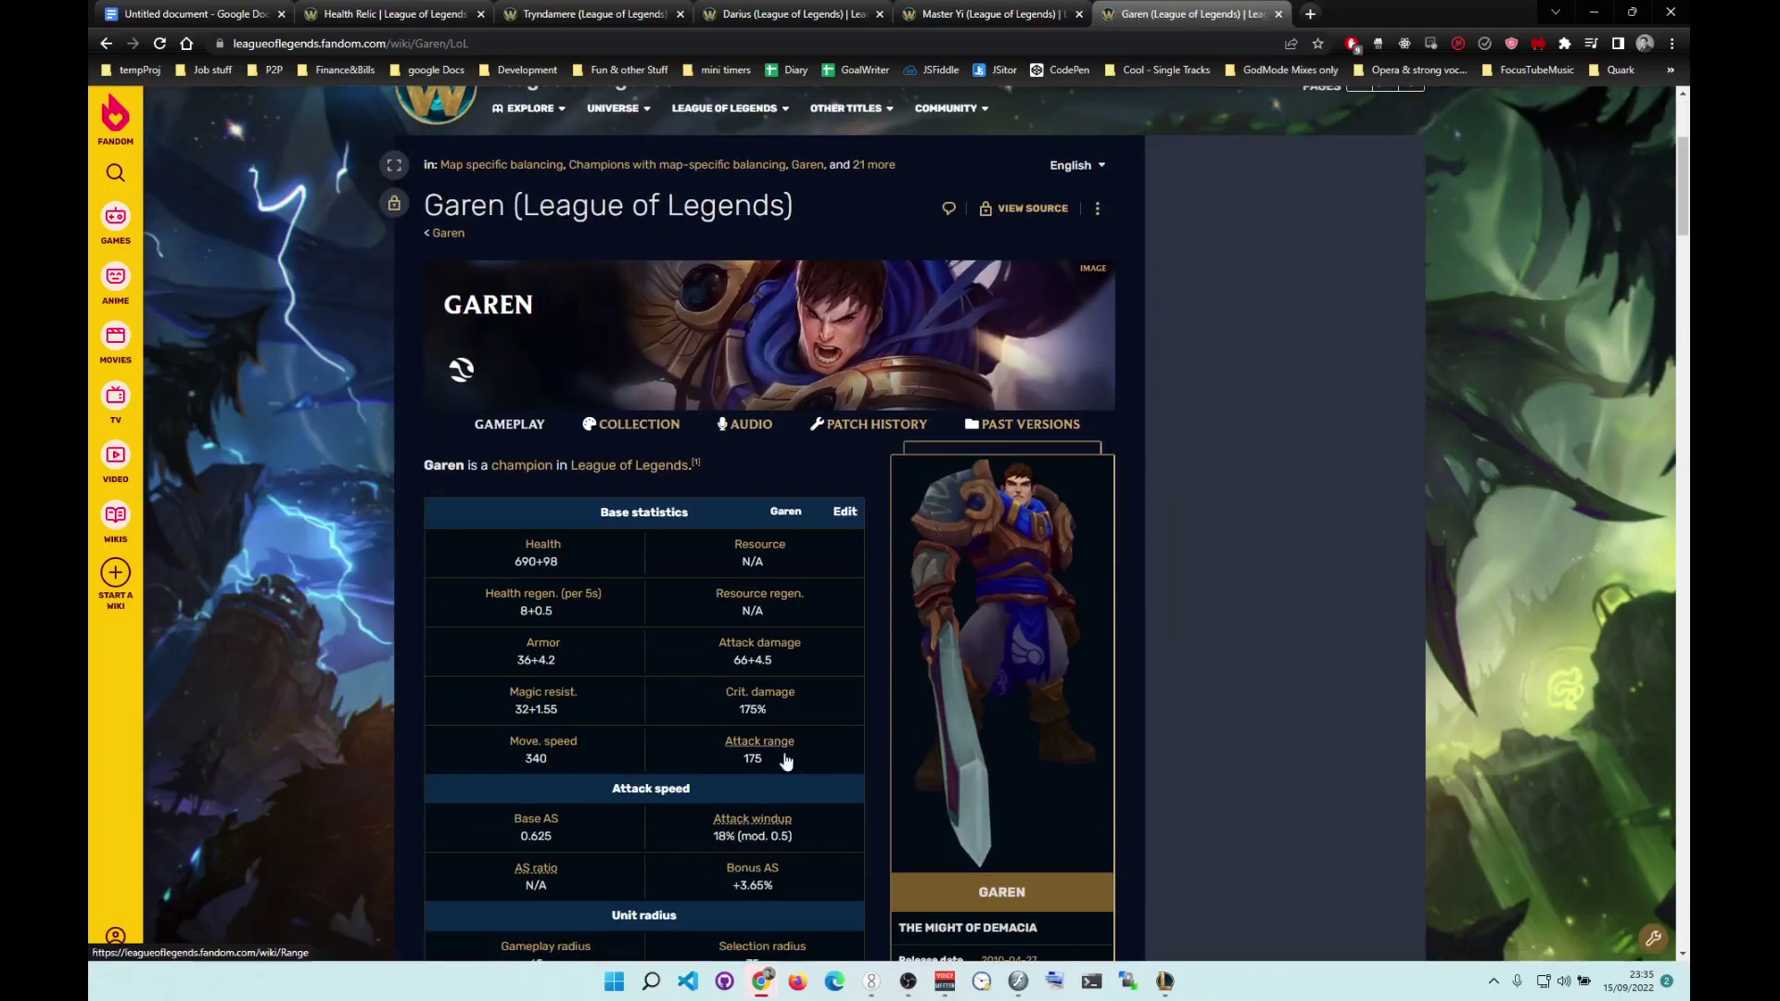
pyautogui.moveTo(764, 765); pyautogui.dragTo(712, 755)
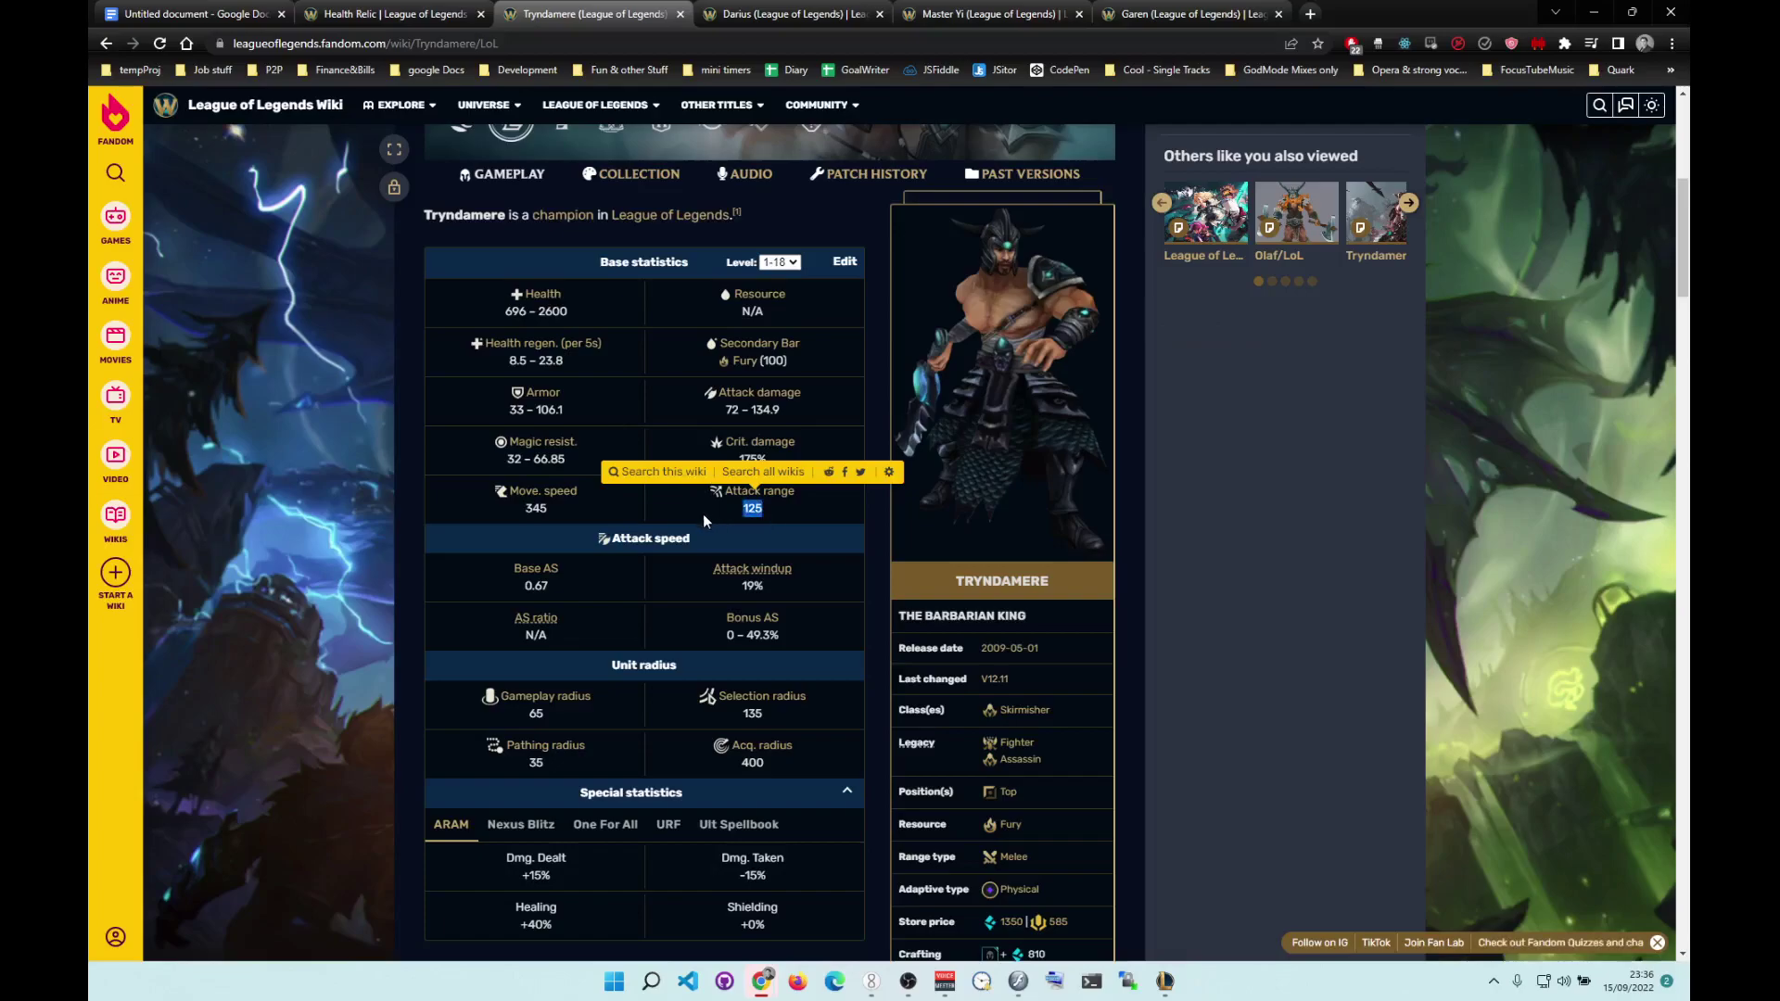
# Return to the Darius wiki page and examine his abilities, including Crippling Strike's bonus range.
pyautogui.click(213, 18)
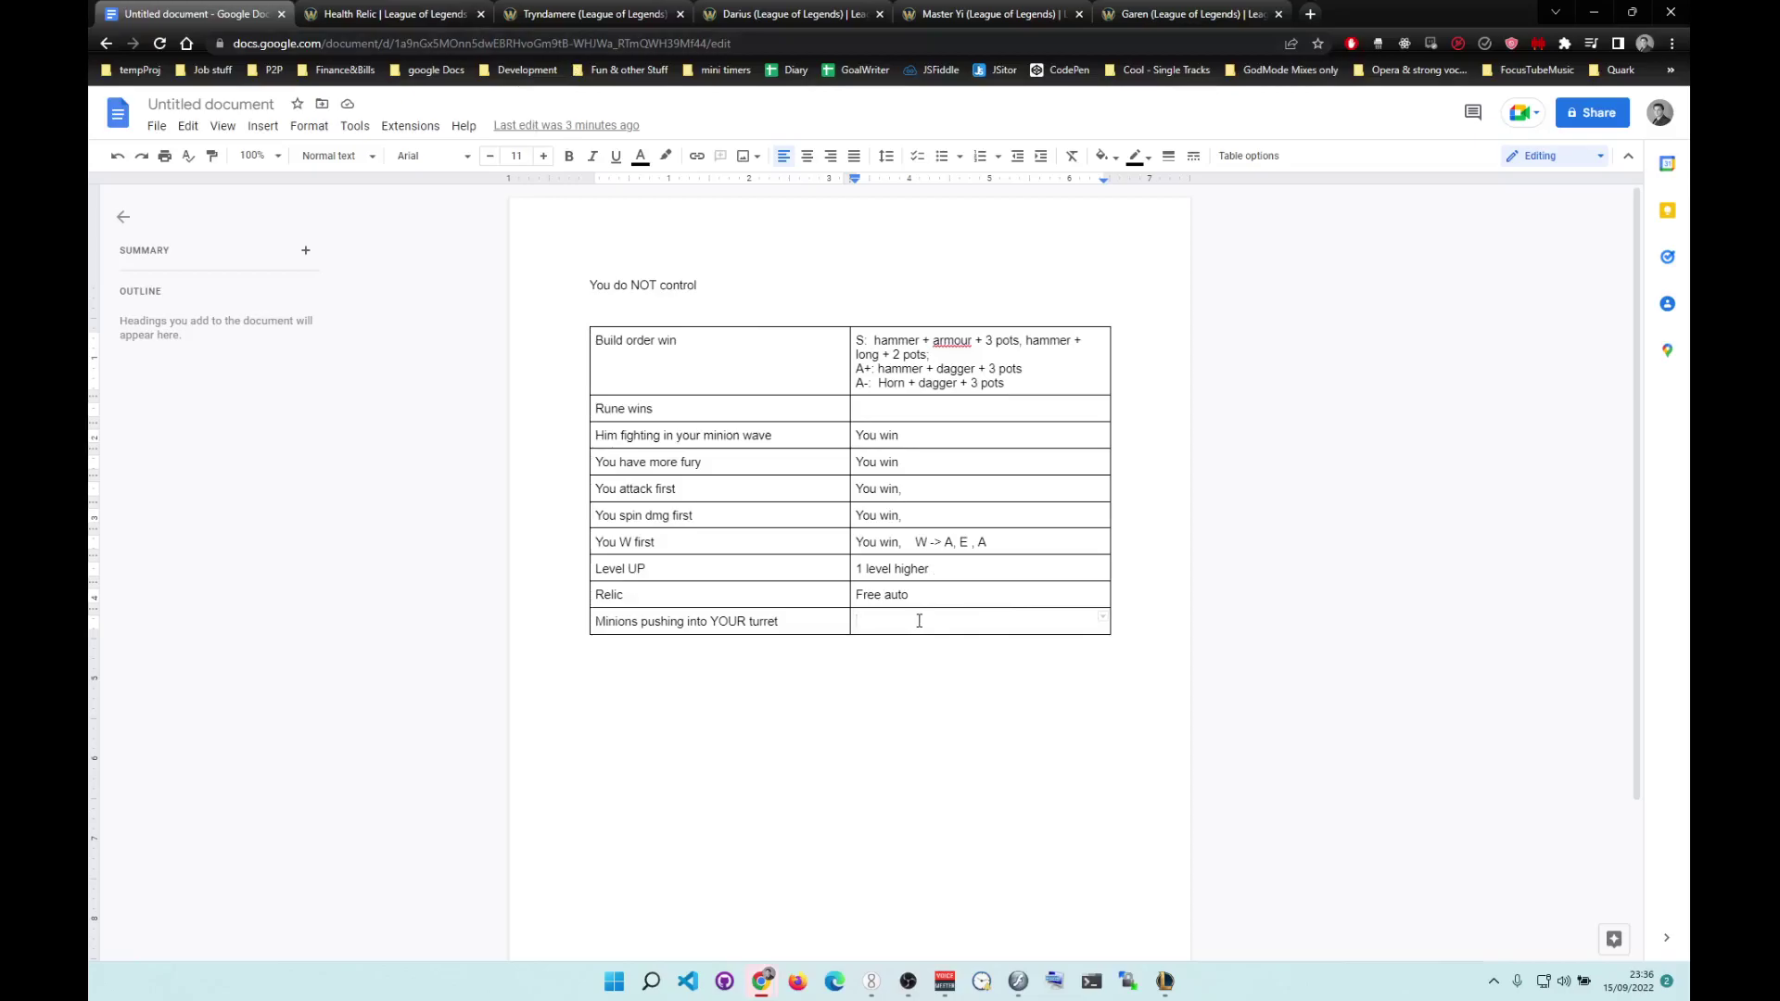
pyautogui.click(788, 14)
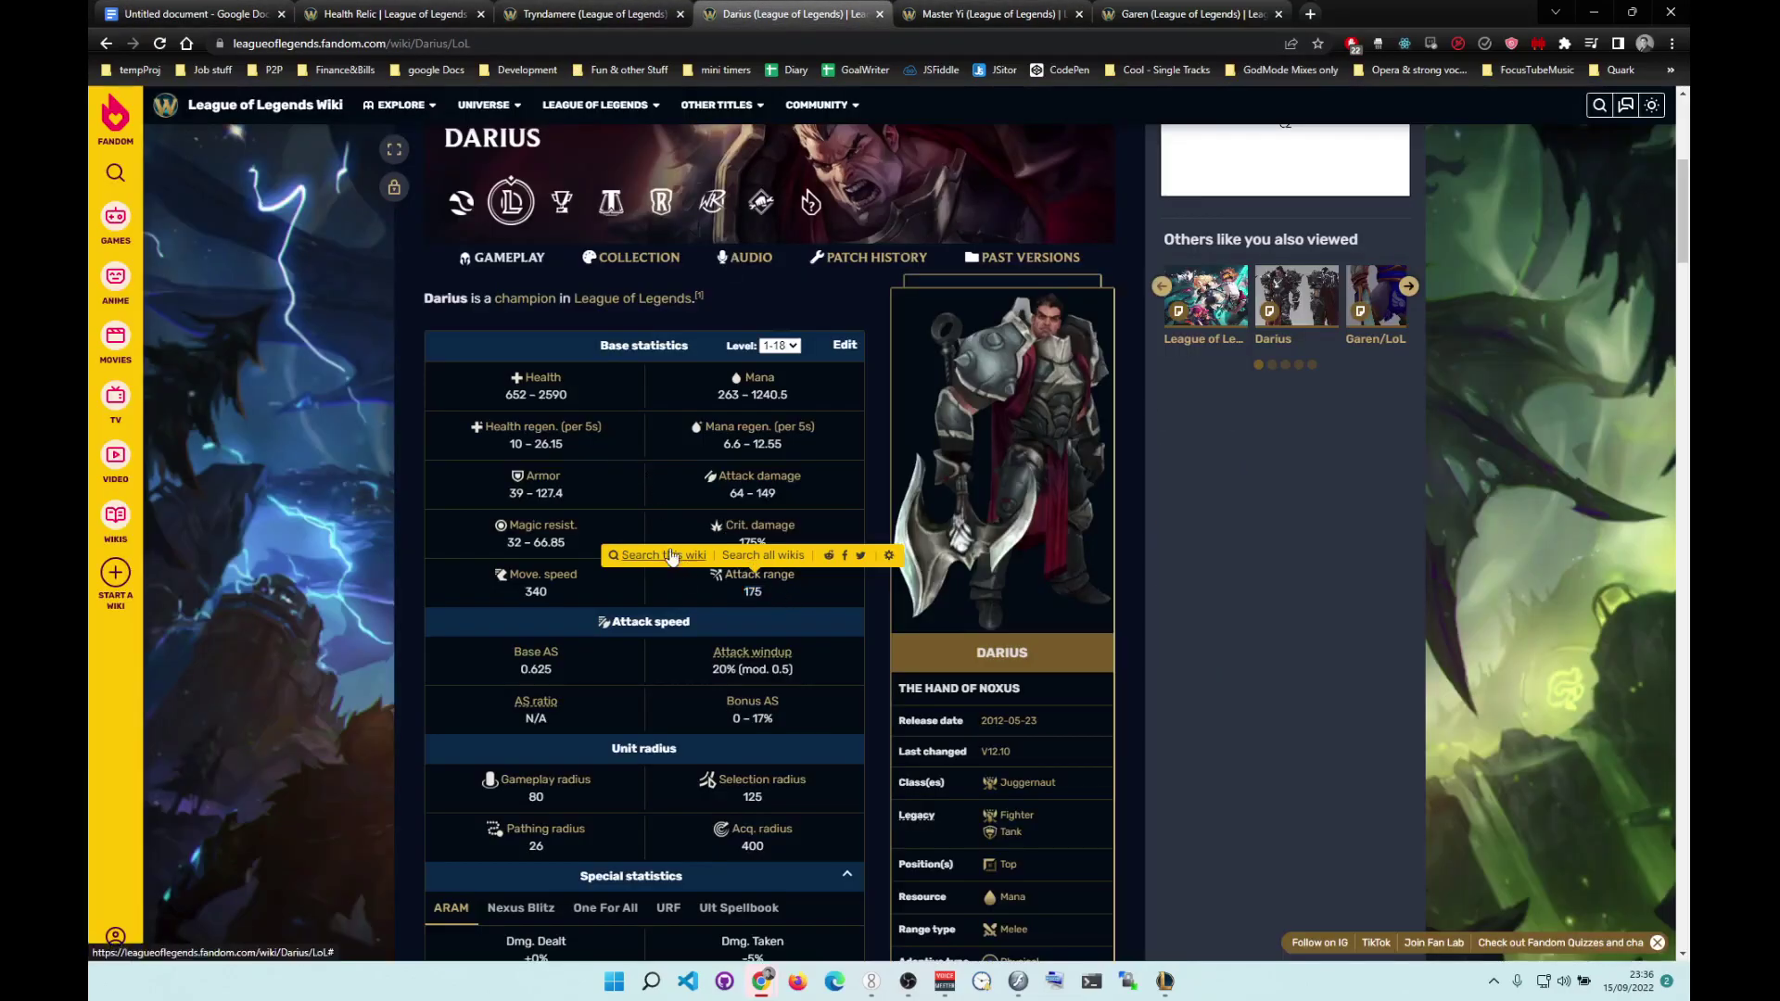
pyautogui.scroll(-4, 560, 508)
pyautogui.scroll(-10, 560, 509)
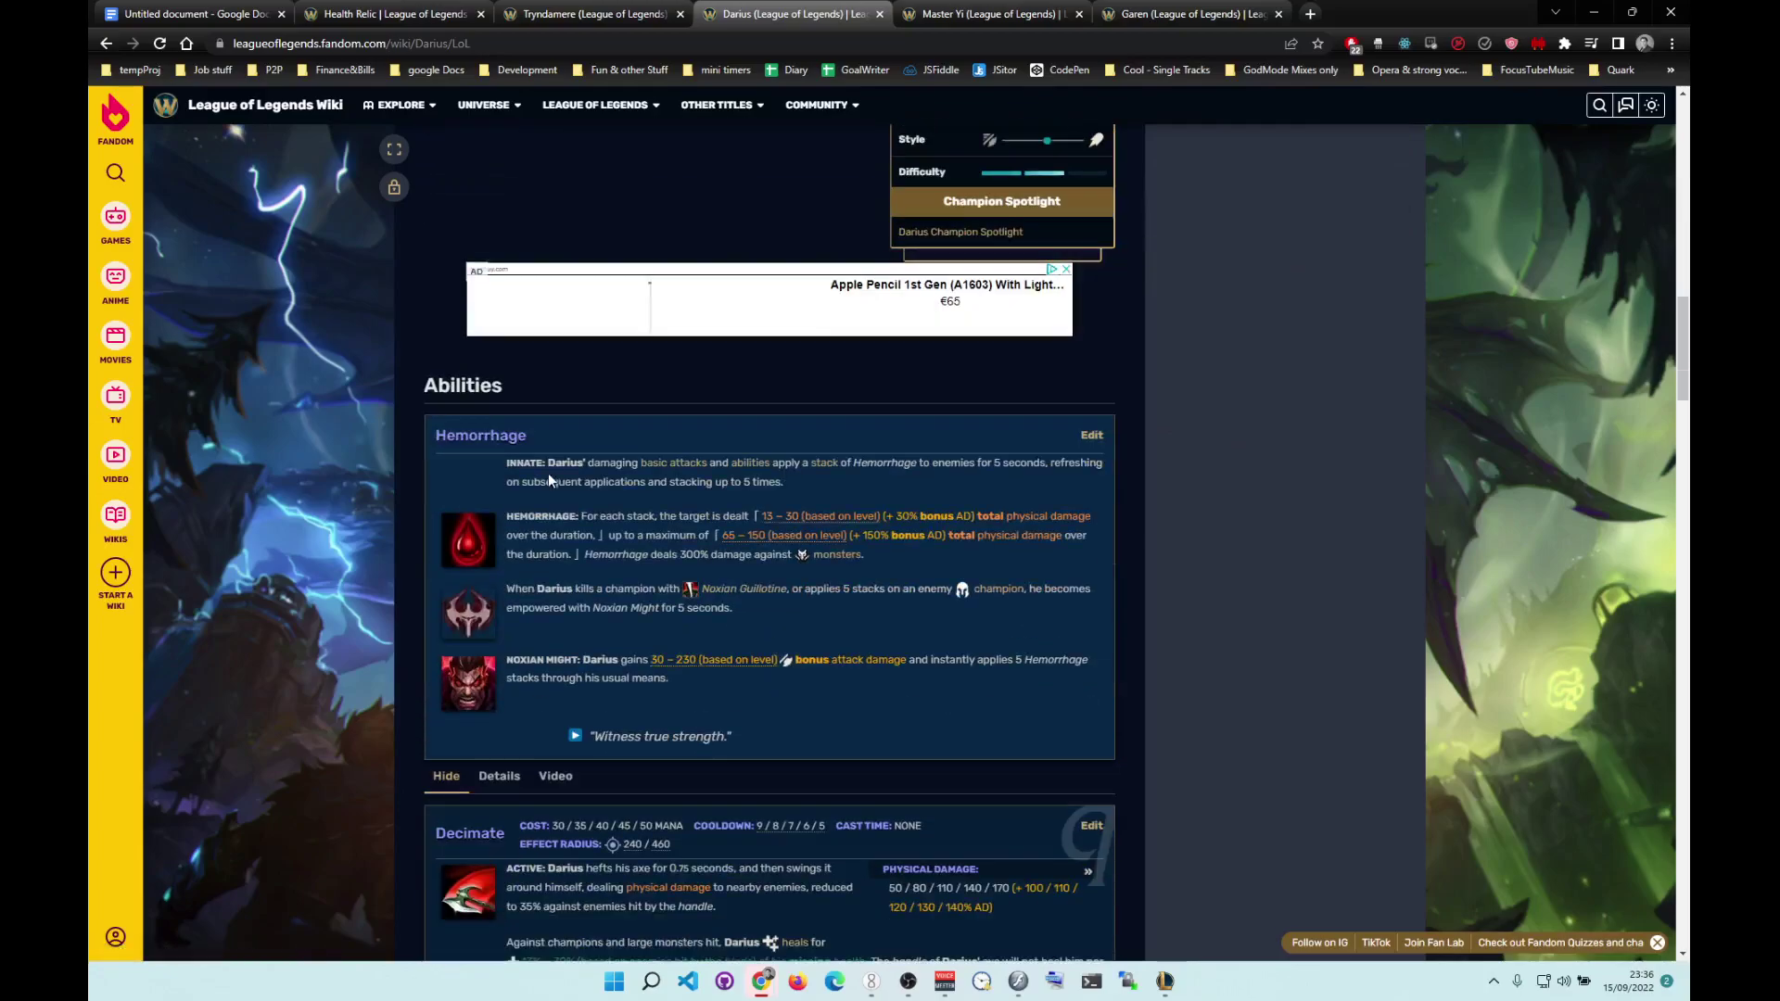
pyautogui.scroll(-6, 547, 478)
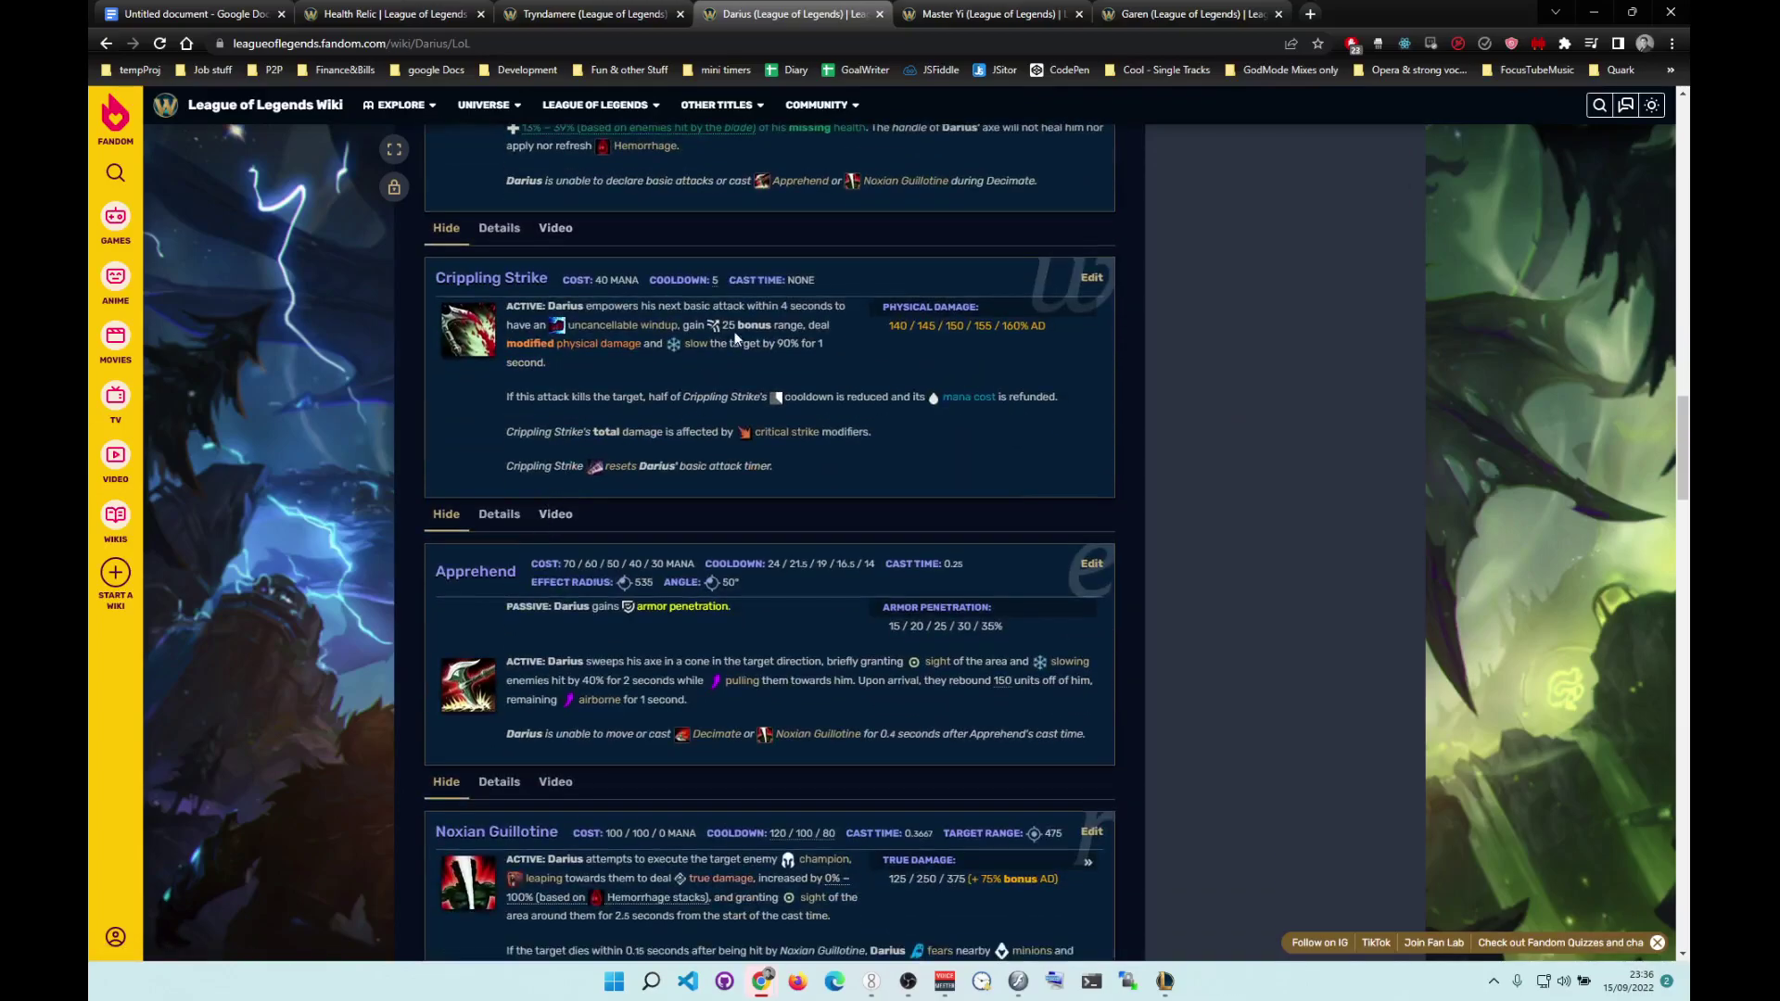
pyautogui.scroll(18, 482, 323)
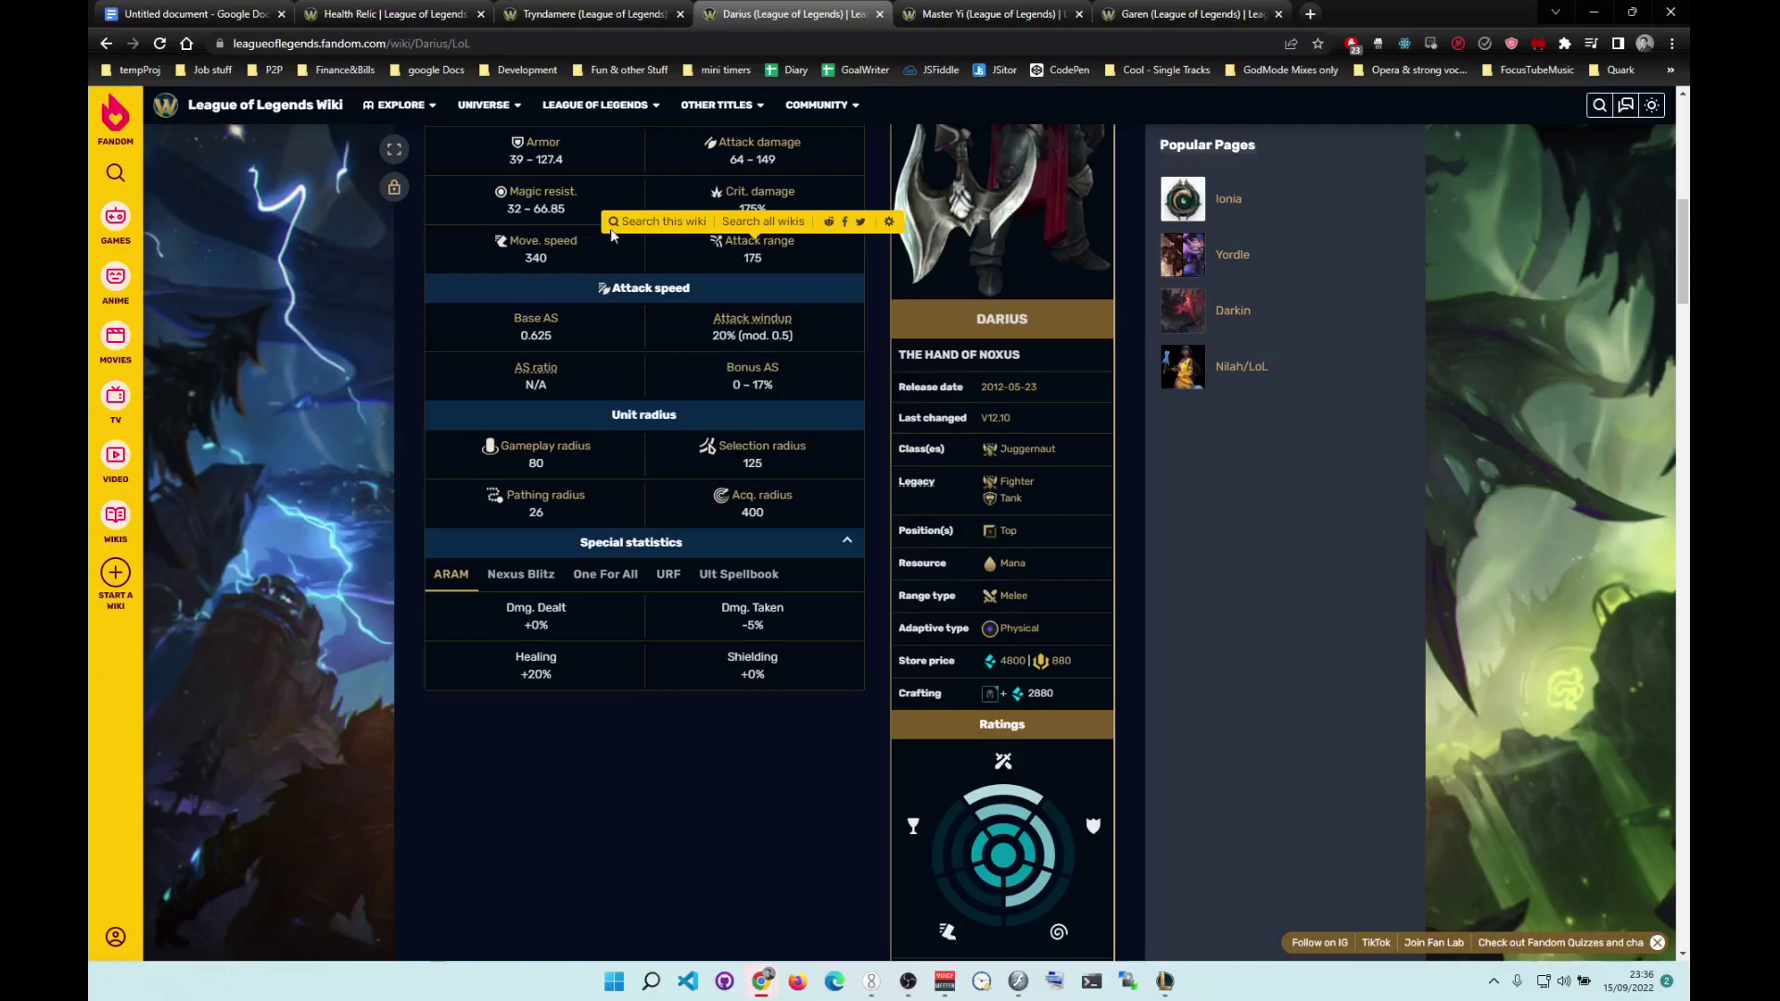
# Examine Garen's abilities on his wiki page and recheck Tryndamere's base statistics.
pyautogui.click(1187, 13)
pyautogui.scroll(-15, 358, 560)
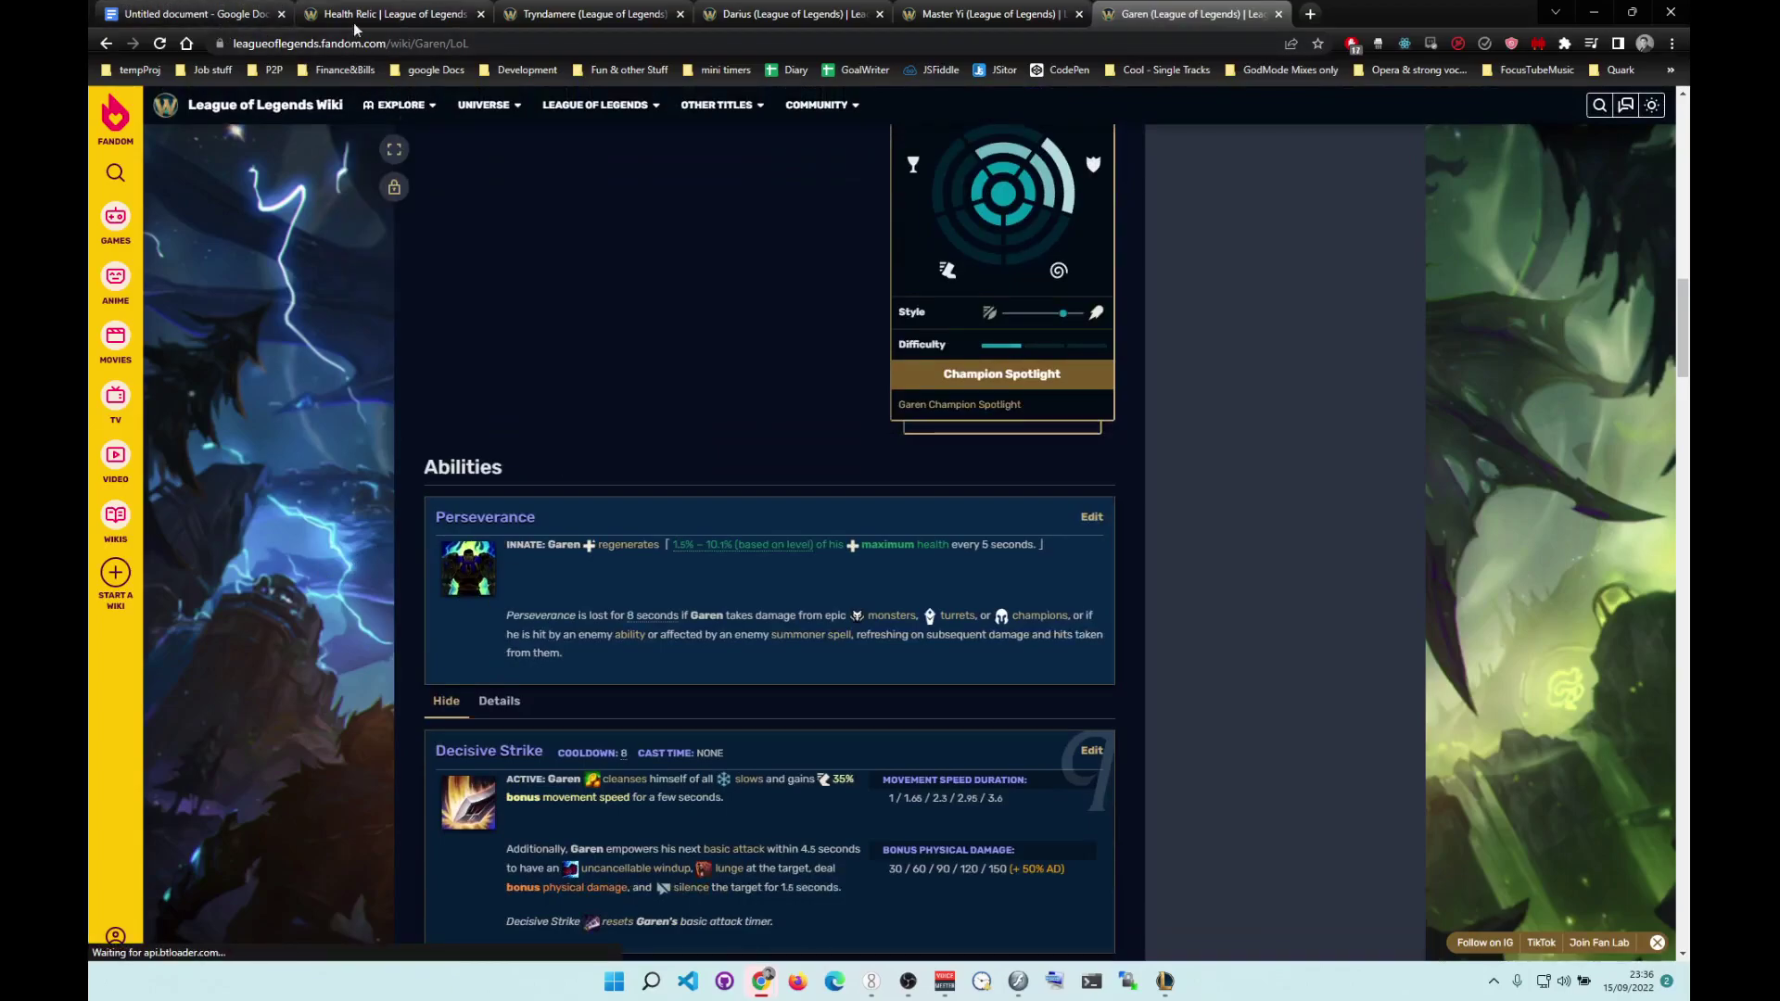
pyautogui.click(547, 14)
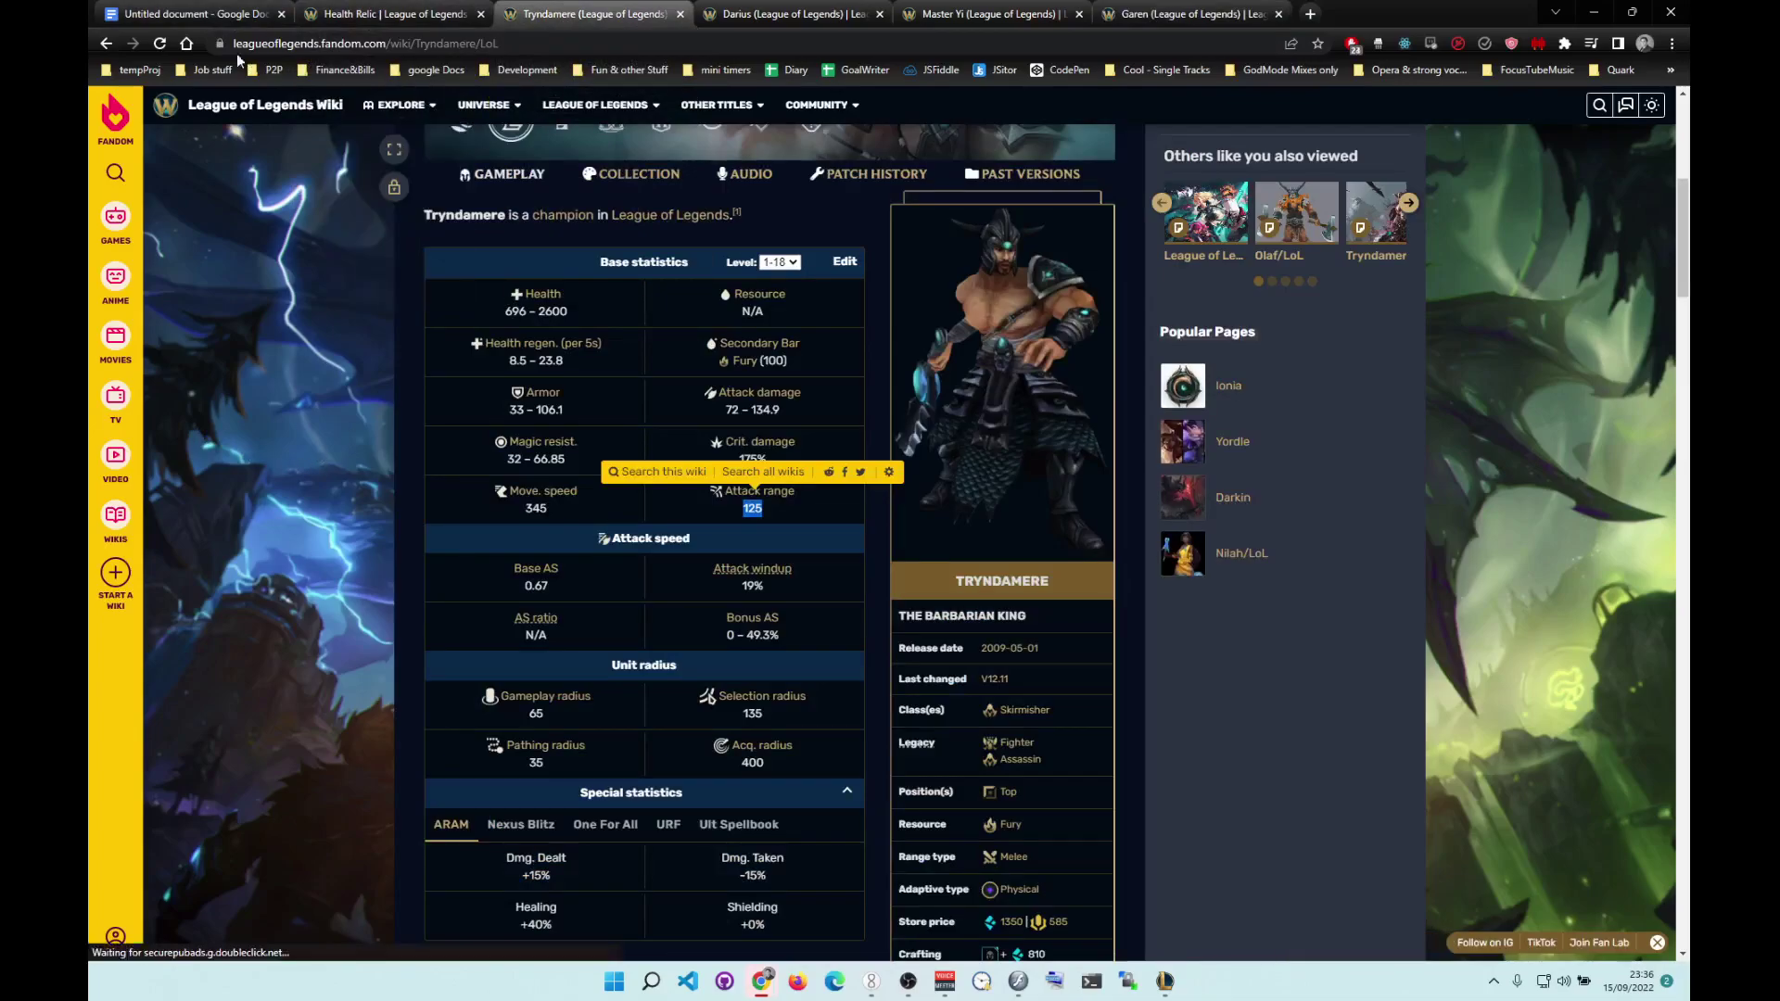
# Switch back to the Google Docs document and add a "Wrong summoners" row at the end of the table.
pyautogui.click(186, 14)
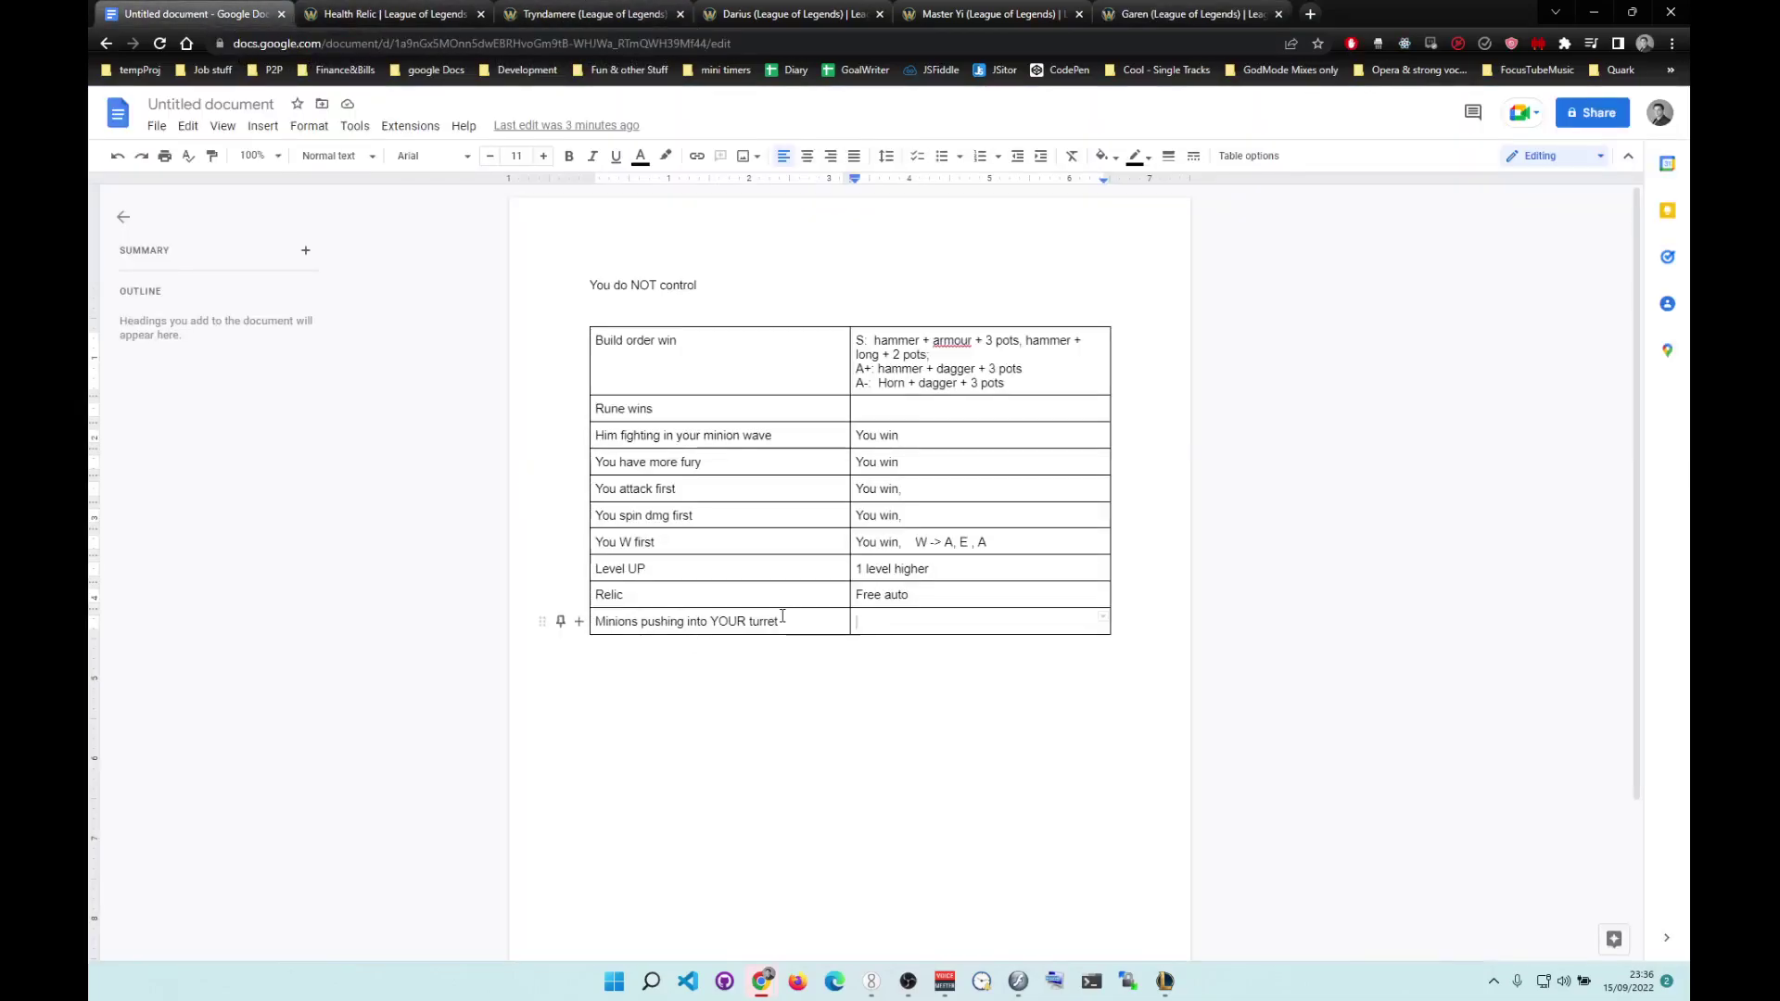
pyautogui.moveTo(784, 616); pyautogui.dragTo(598, 617)
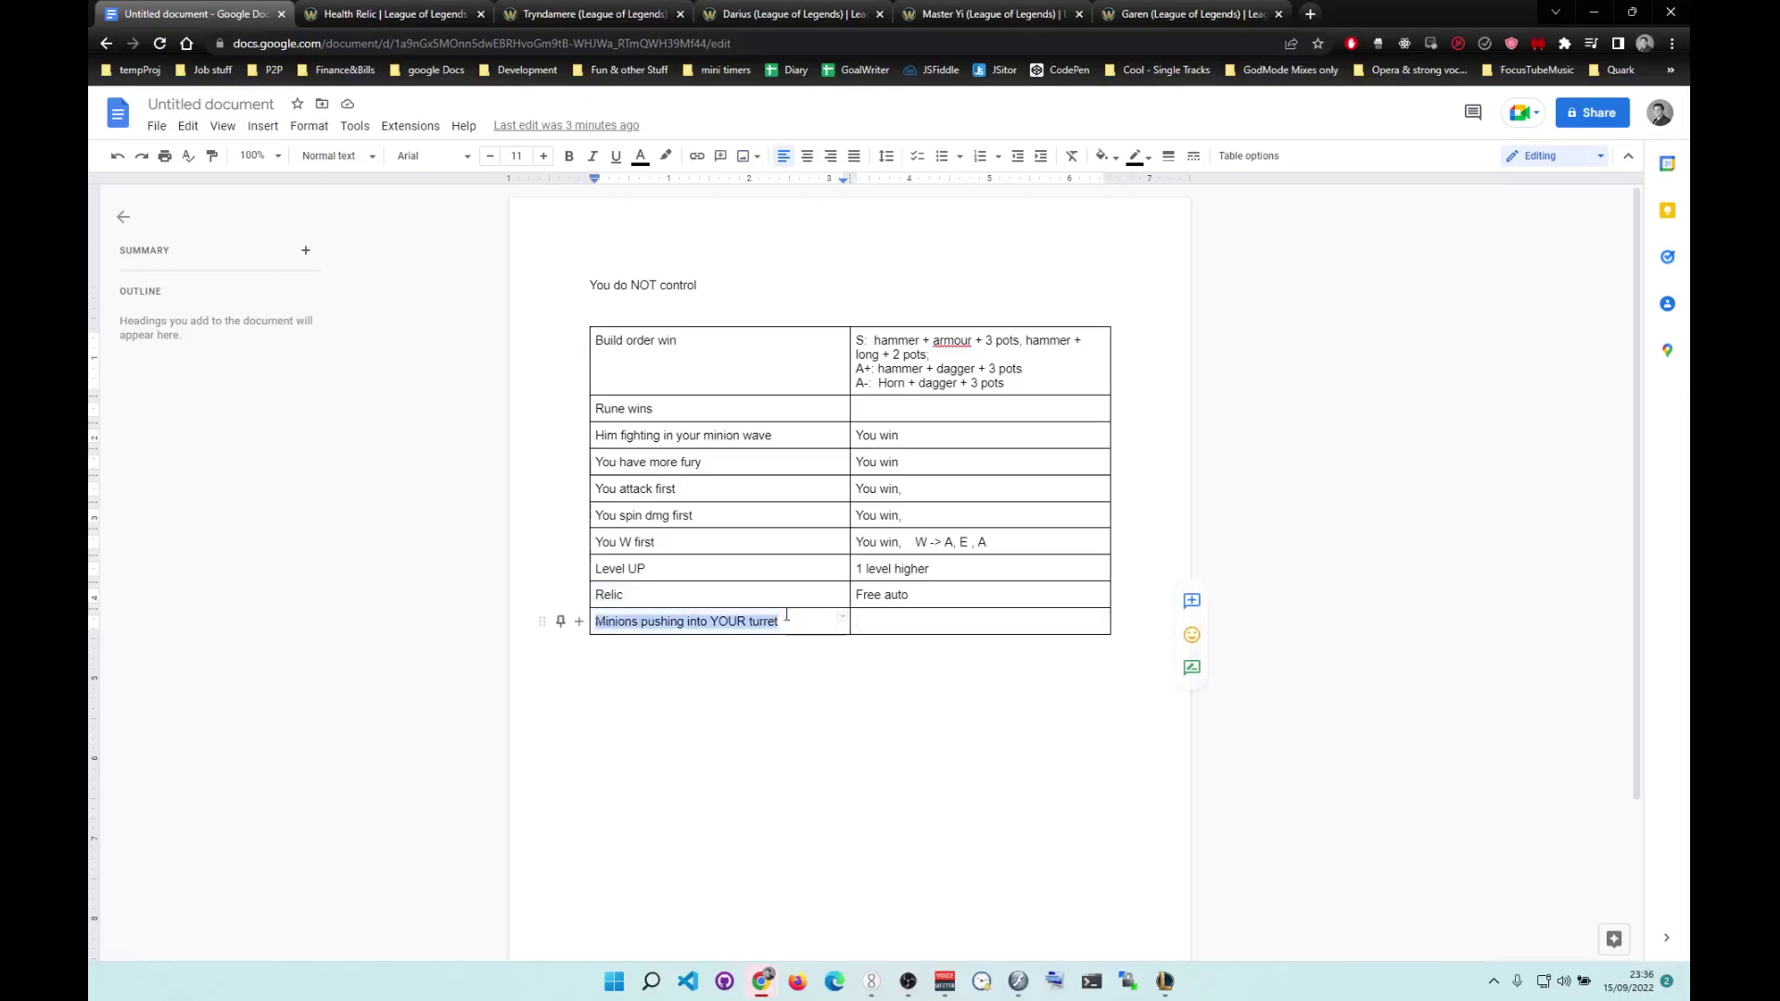
pyautogui.click(906, 620)
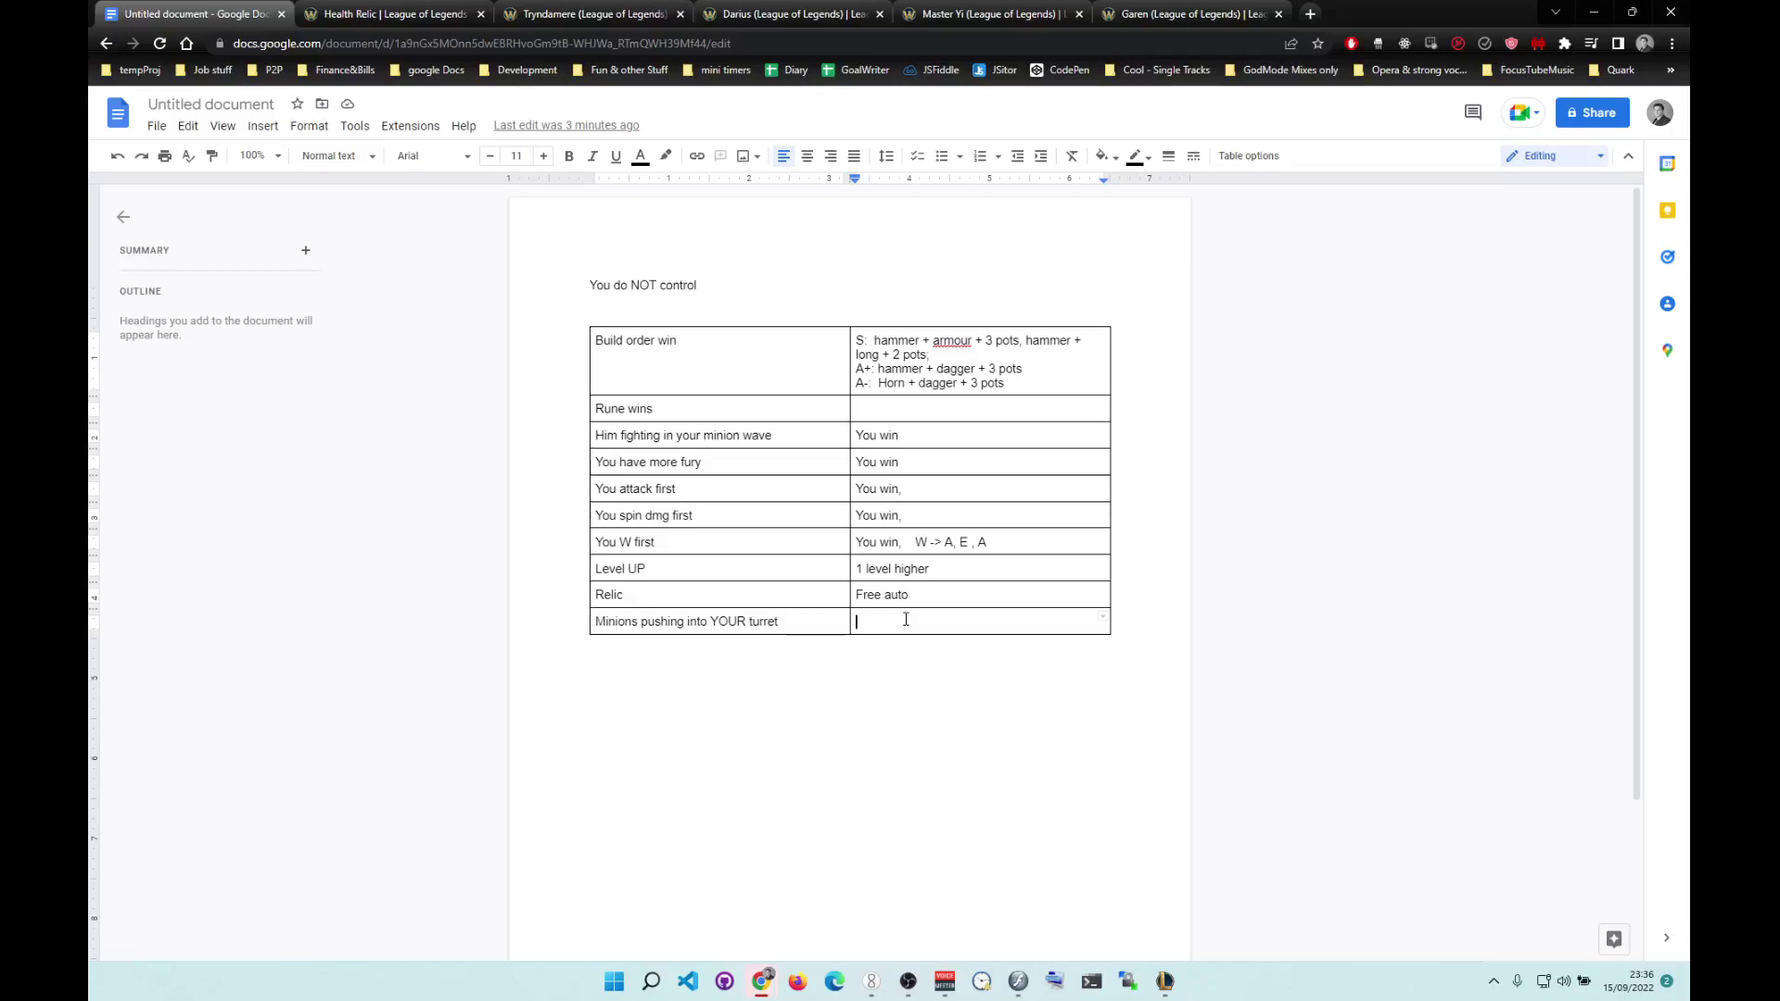
pyautogui.press('Tab')
pyautogui.write('Wiong summoners')
pyautogui.press('Tab')
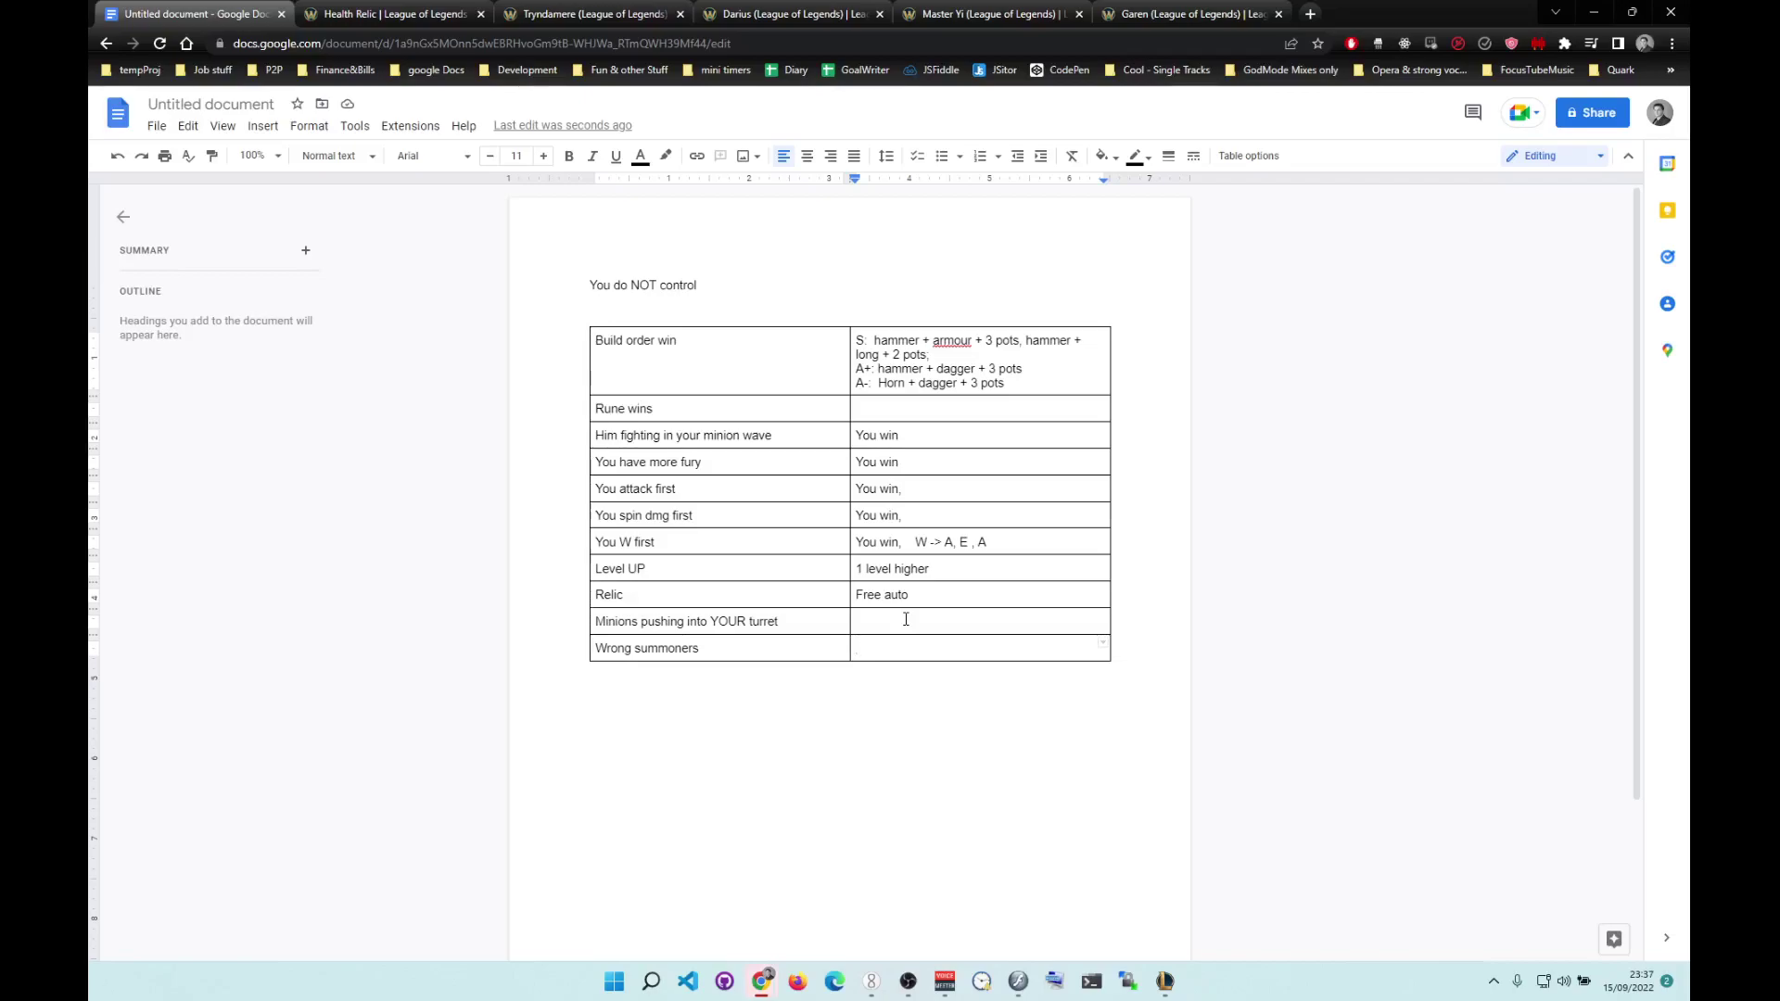
# Fill the cell beside "Wrong summoners" with "Flash and ghost..." and, on a second line, "Freeze the lane... 100cs or 65cs ...".
pyautogui.write('Flash and ghost...')
pyautogui.press('Return')
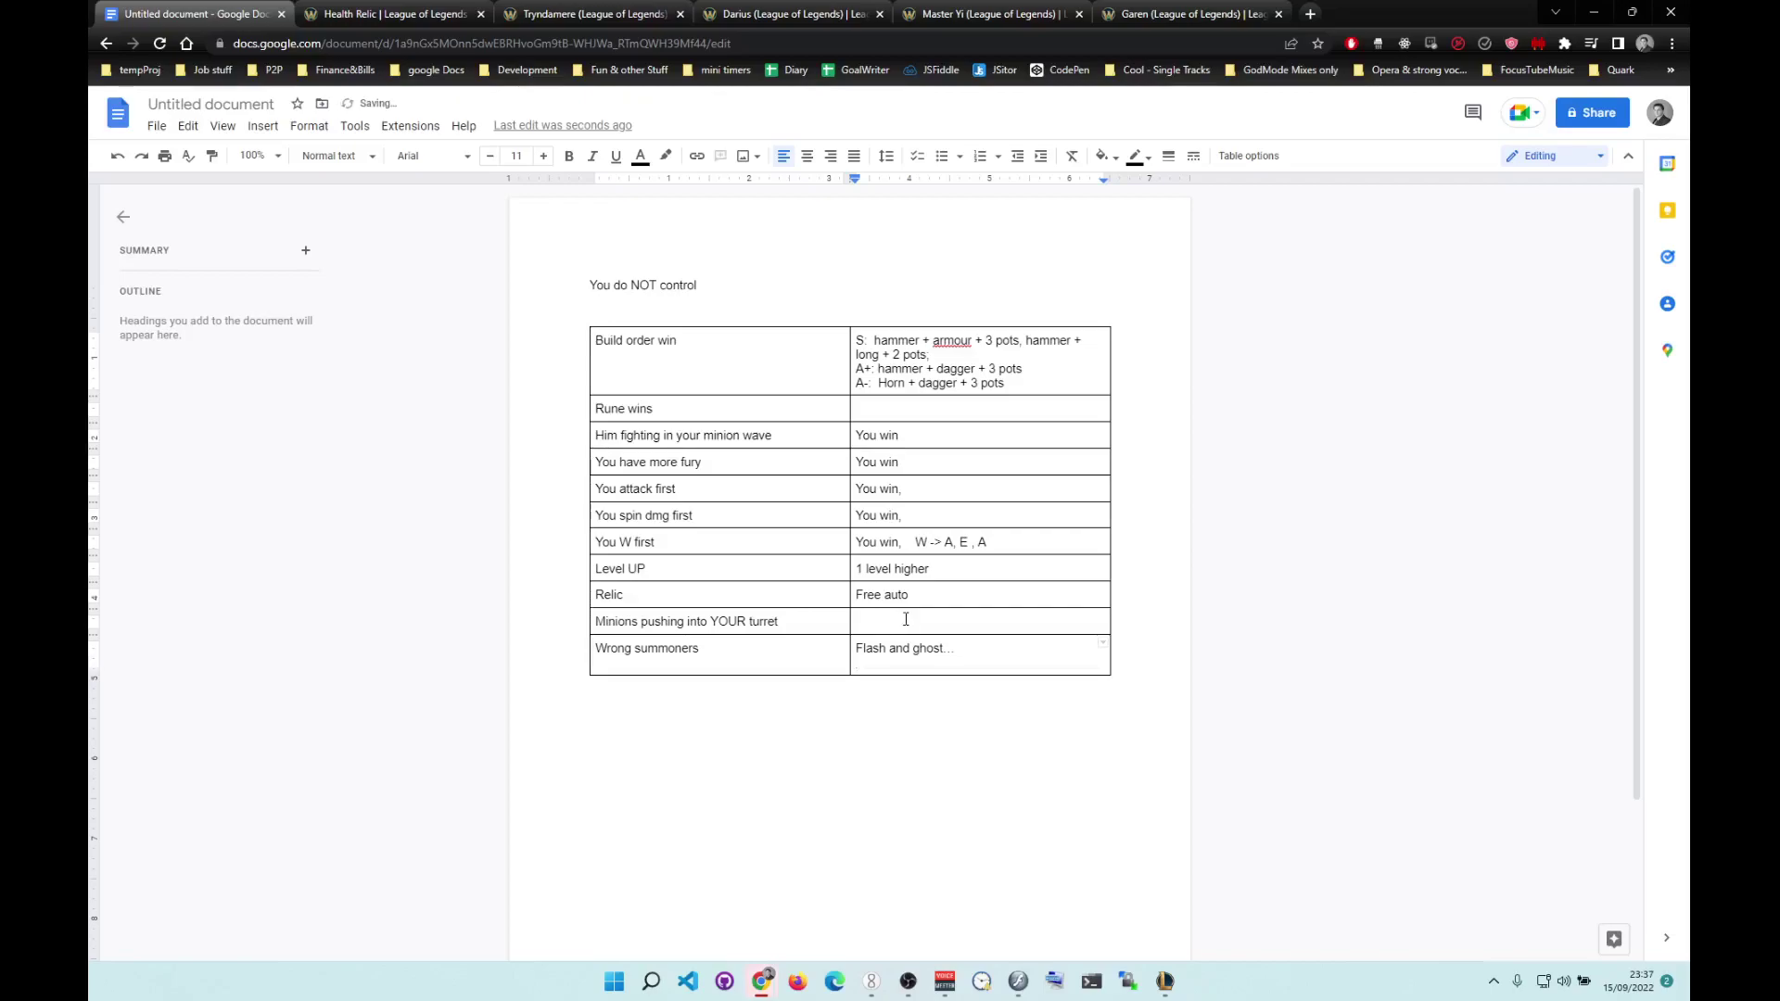
pyautogui.write('Freeze the lane...')
pyautogui.write('100cs or 65cs ...')
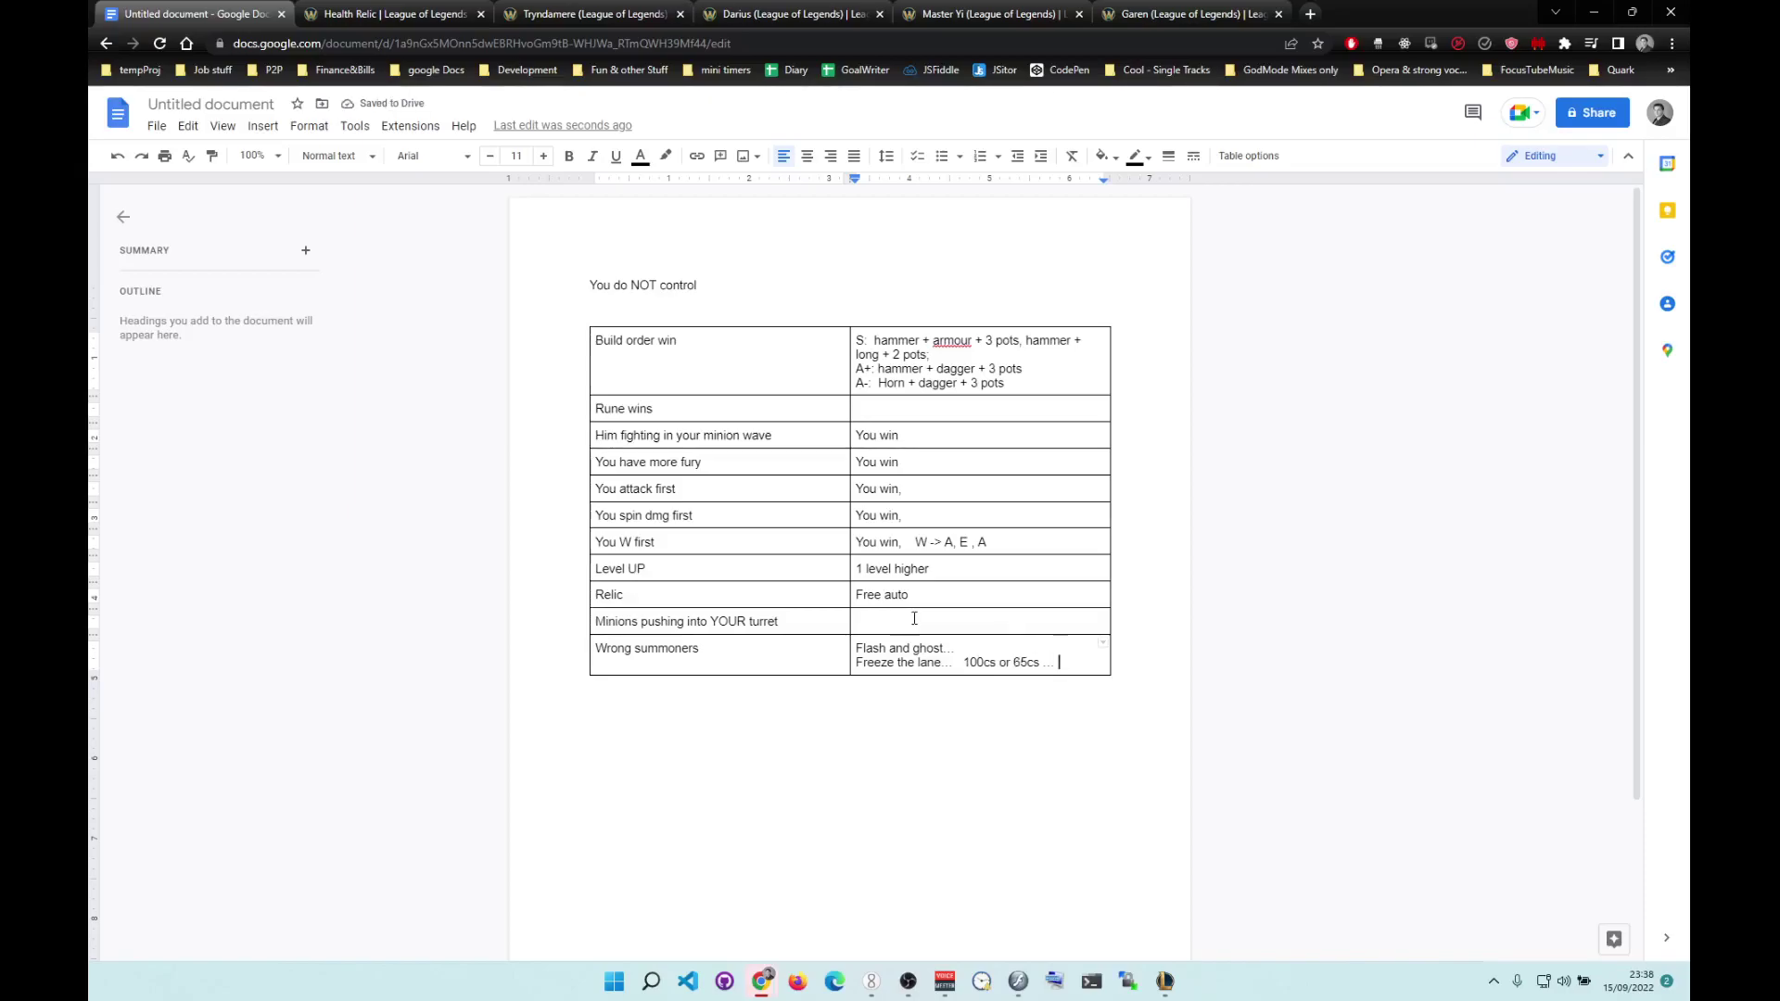
# Highlight "Flash and ghost..." and "65cs ..." in the "Wrong summoners" row, then clear the selection.
pyautogui.moveTo(957, 649); pyautogui.dragTo(854, 649)
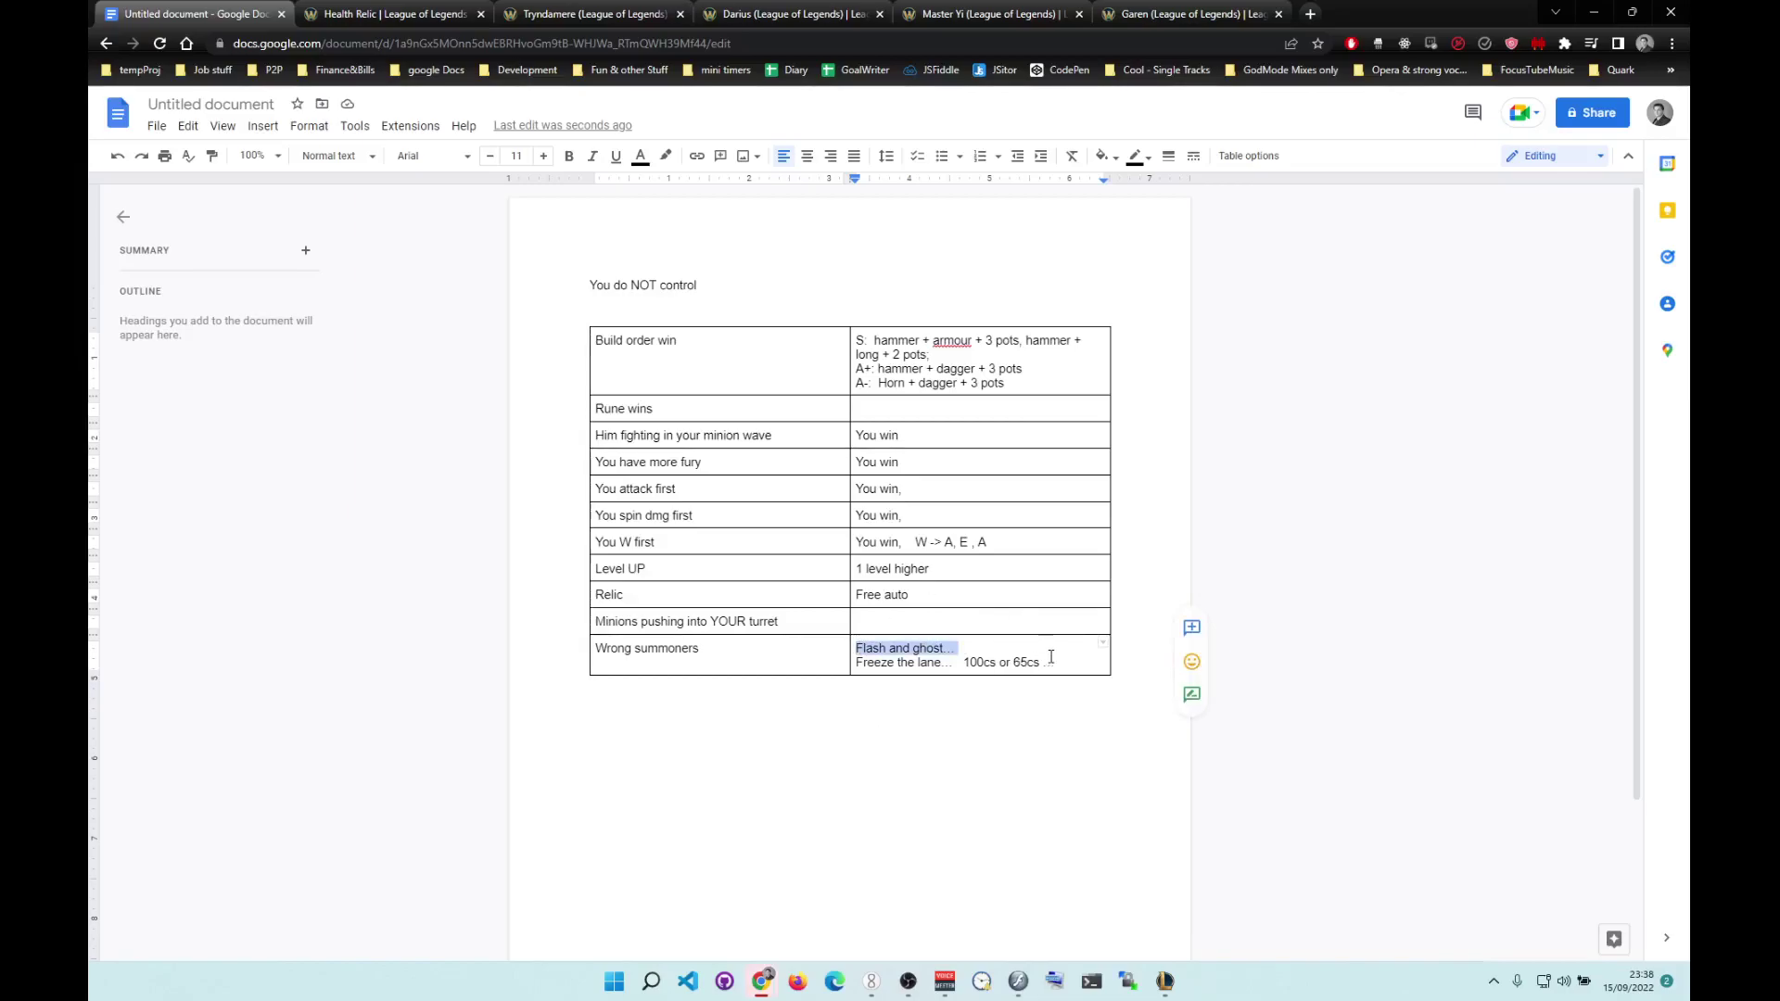
pyautogui.moveTo(1062, 664); pyautogui.dragTo(1011, 665)
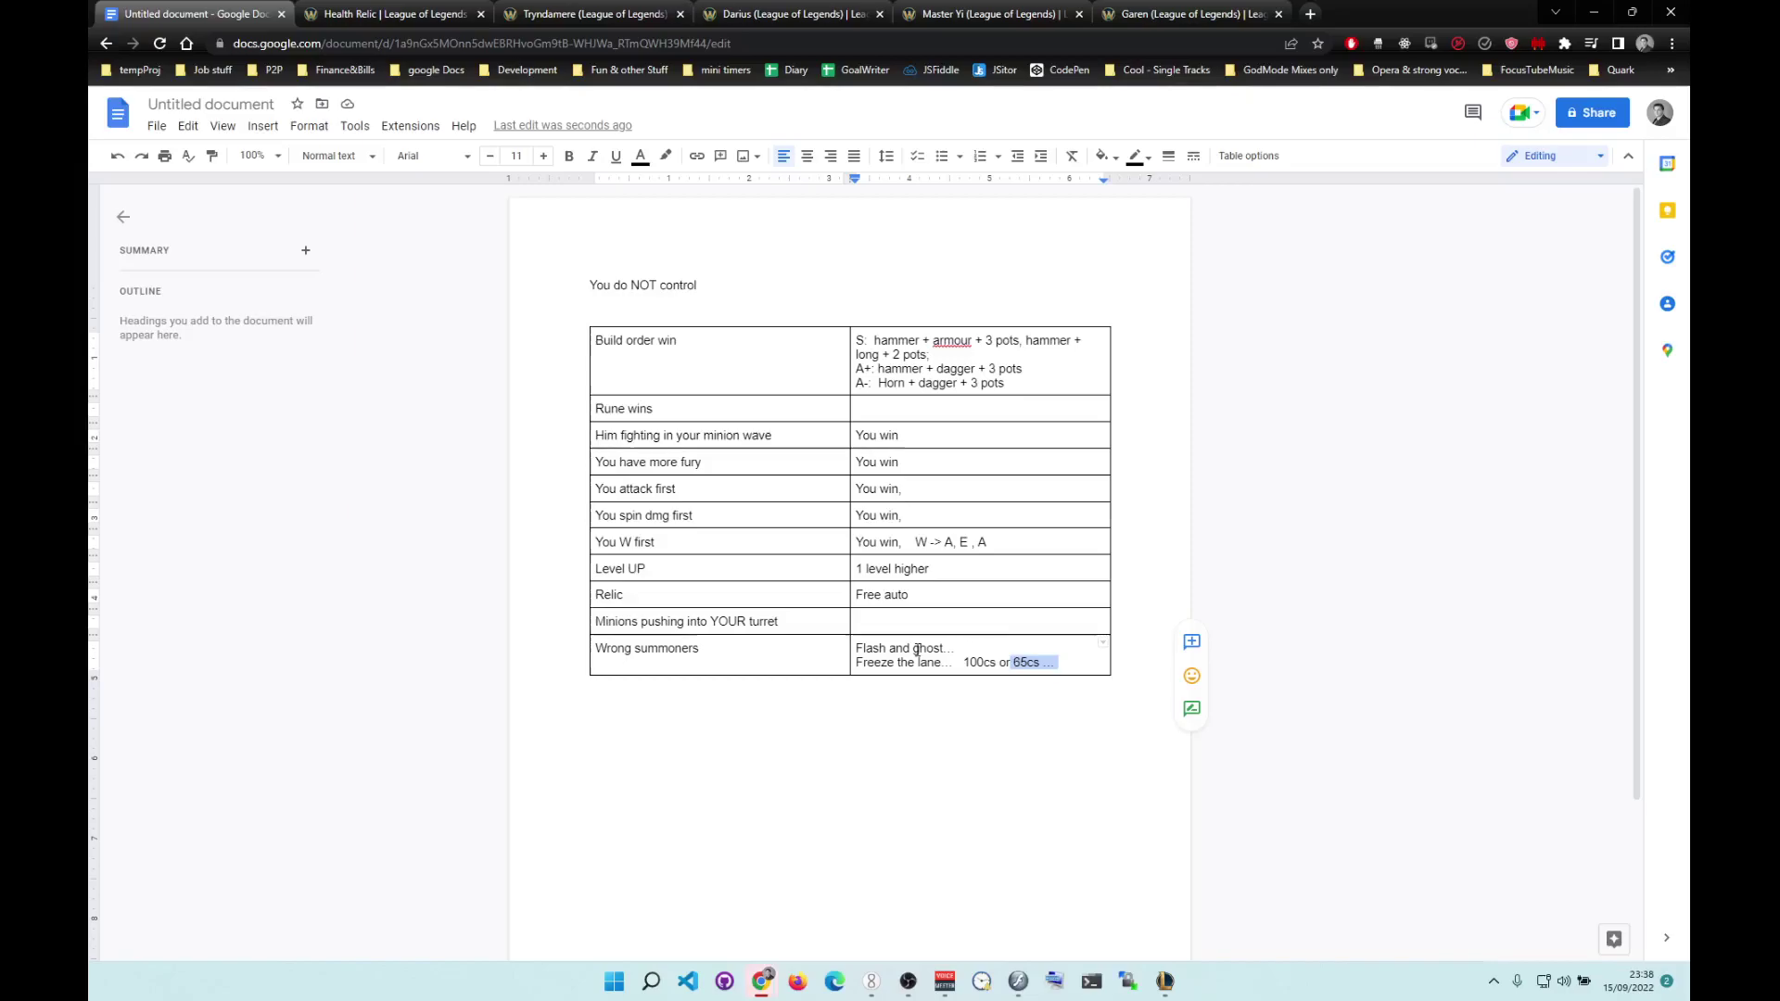
pyautogui.click(1080, 673)
pyautogui.click(1073, 663)
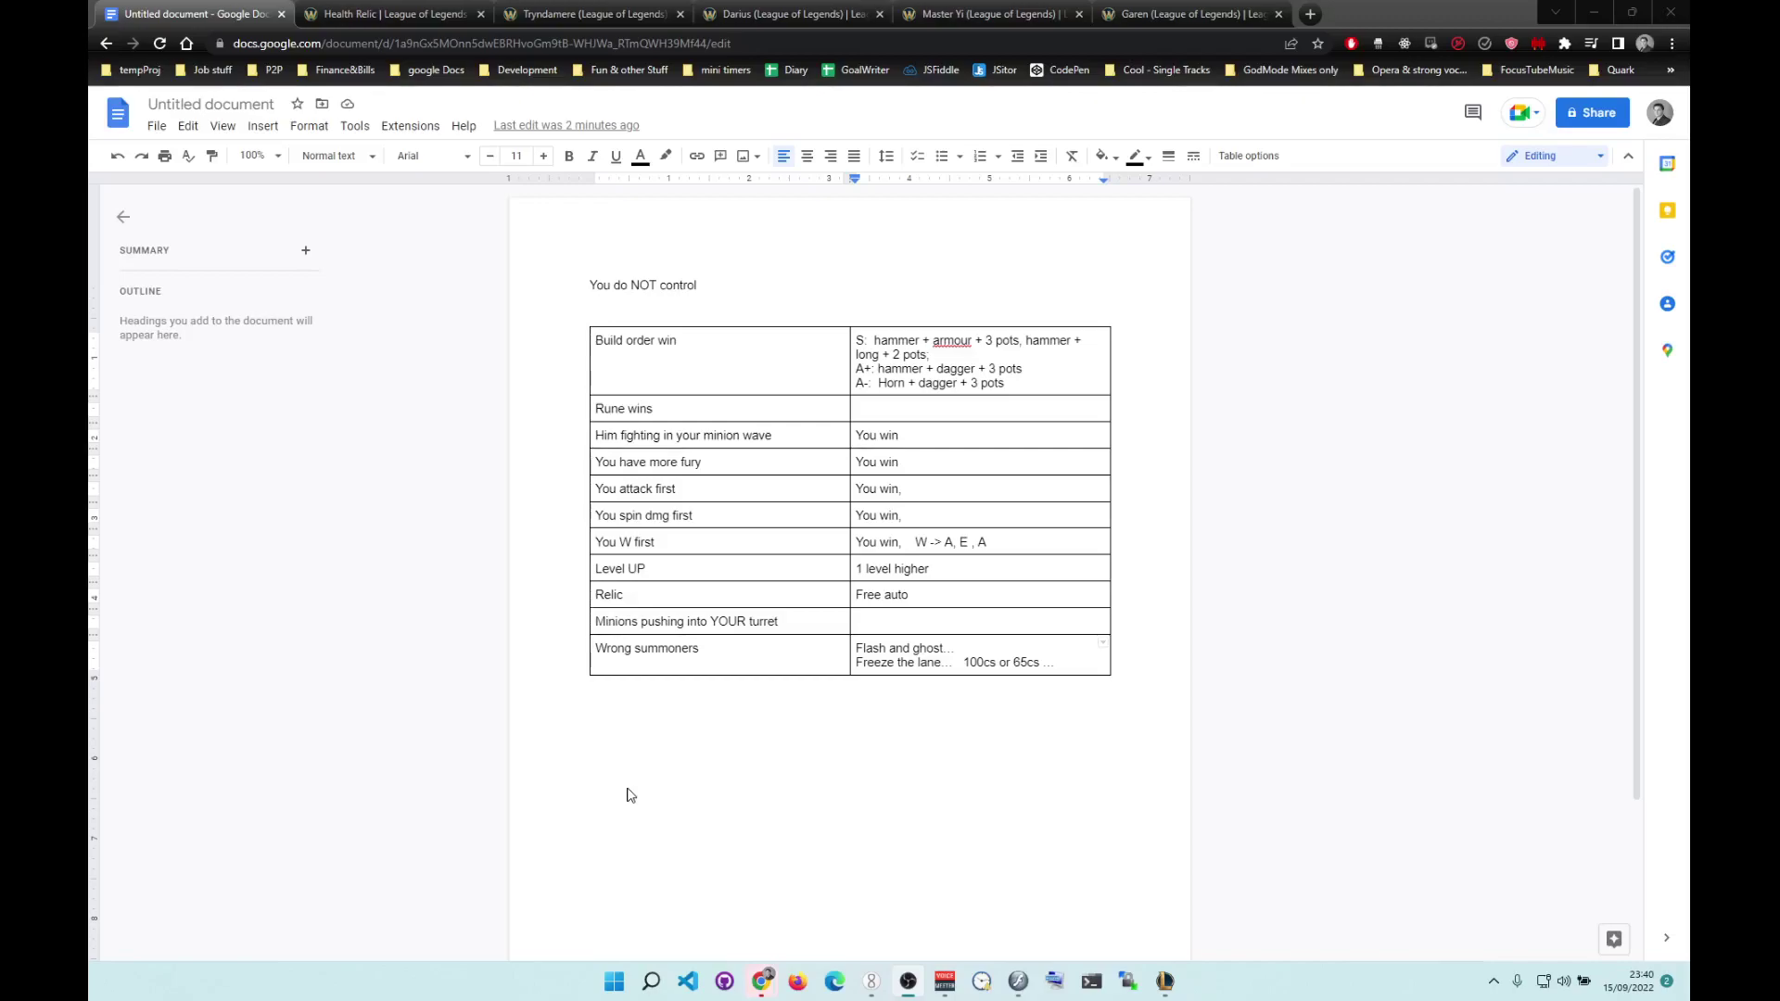
# Append "/ trolling" to "Him fighting in your minion wave" and add a table row labelled "He gets hit by a turret".
pyautogui.click(819, 436)
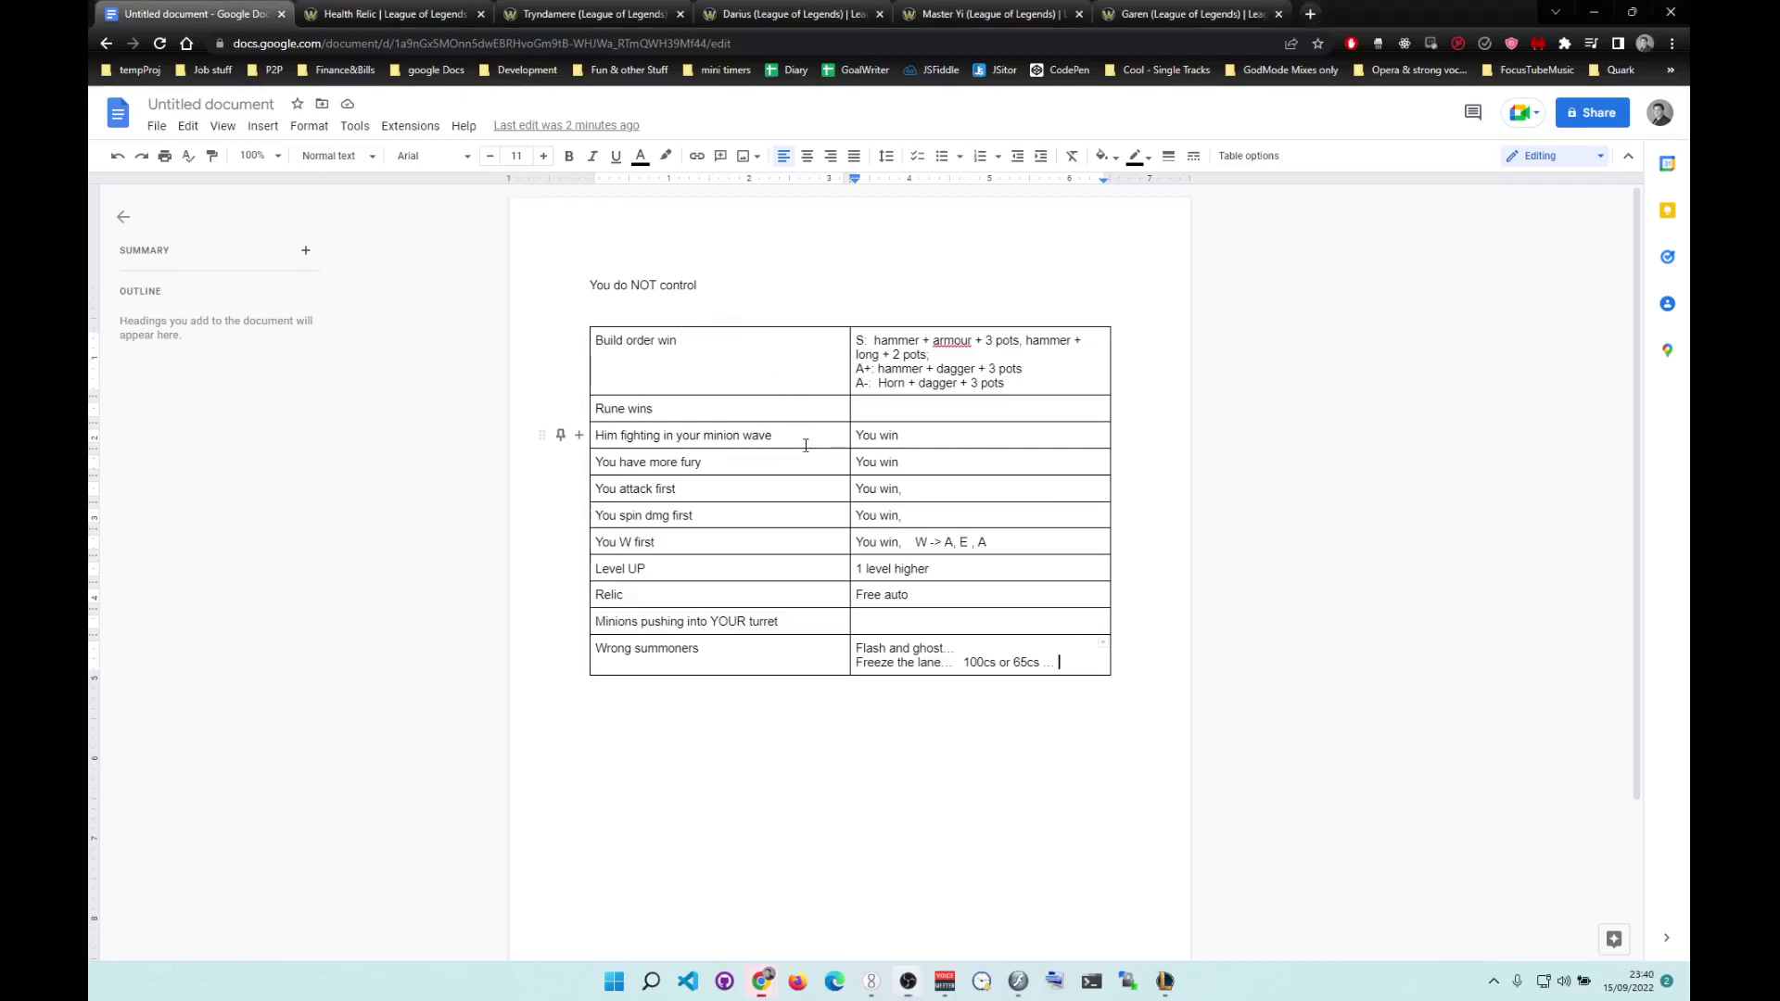
pyautogui.write('trolling')
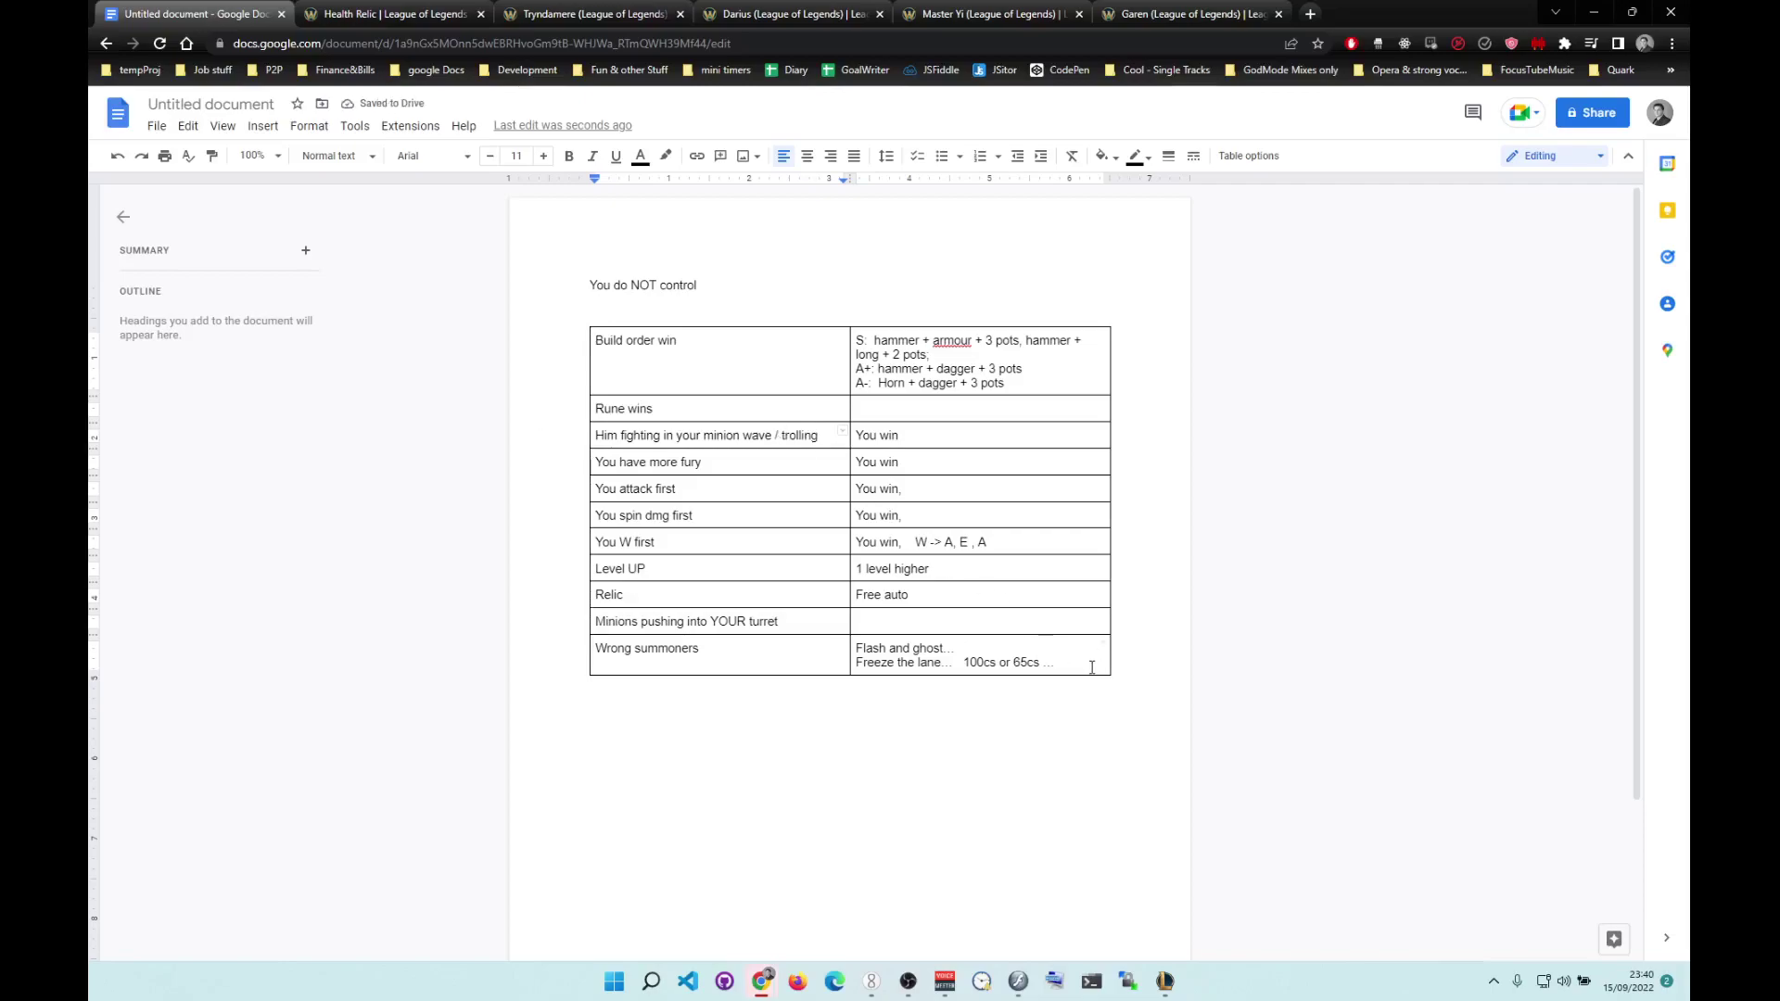
pyautogui.click(795, 620)
pyautogui.click(1081, 663)
pyautogui.press('Tab')
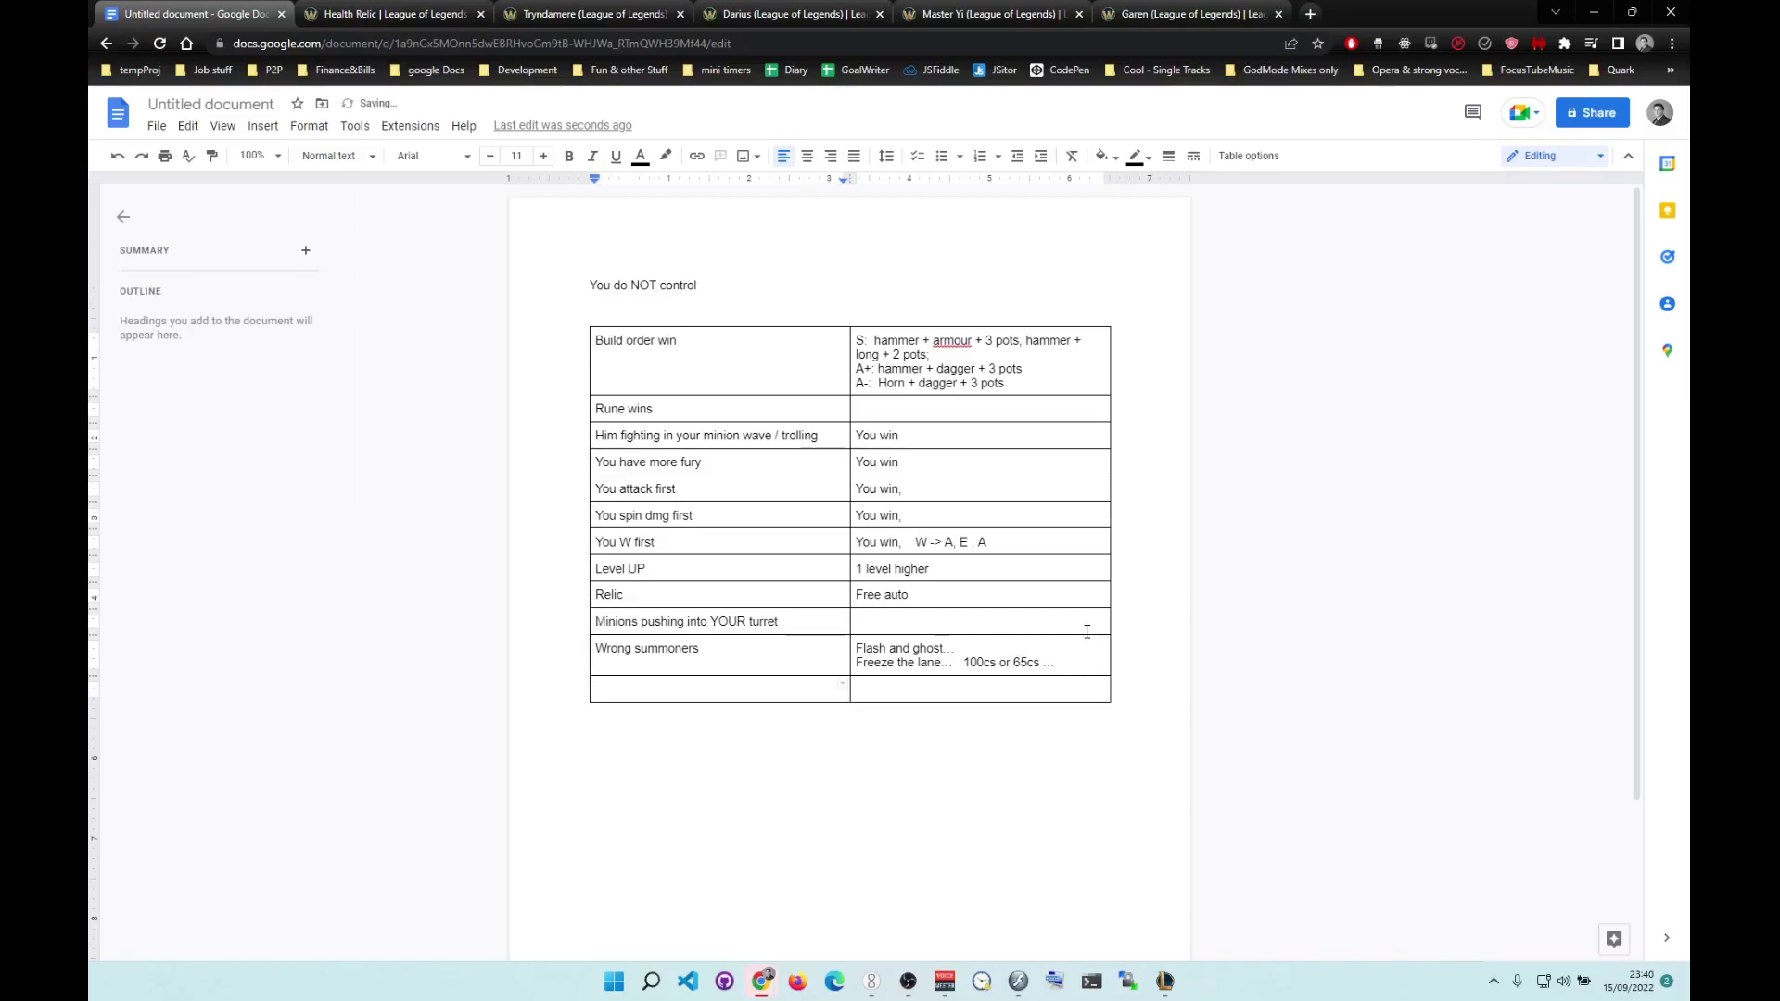
pyautogui.write('He gets hit by a turret')
# Highlight the labels "Minions pushing into YOUR turret" and "He gets hit by a turret" one after the other.
pyautogui.moveTo(783, 619); pyautogui.dragTo(592, 603)
pyautogui.tripleClick(617, 621)
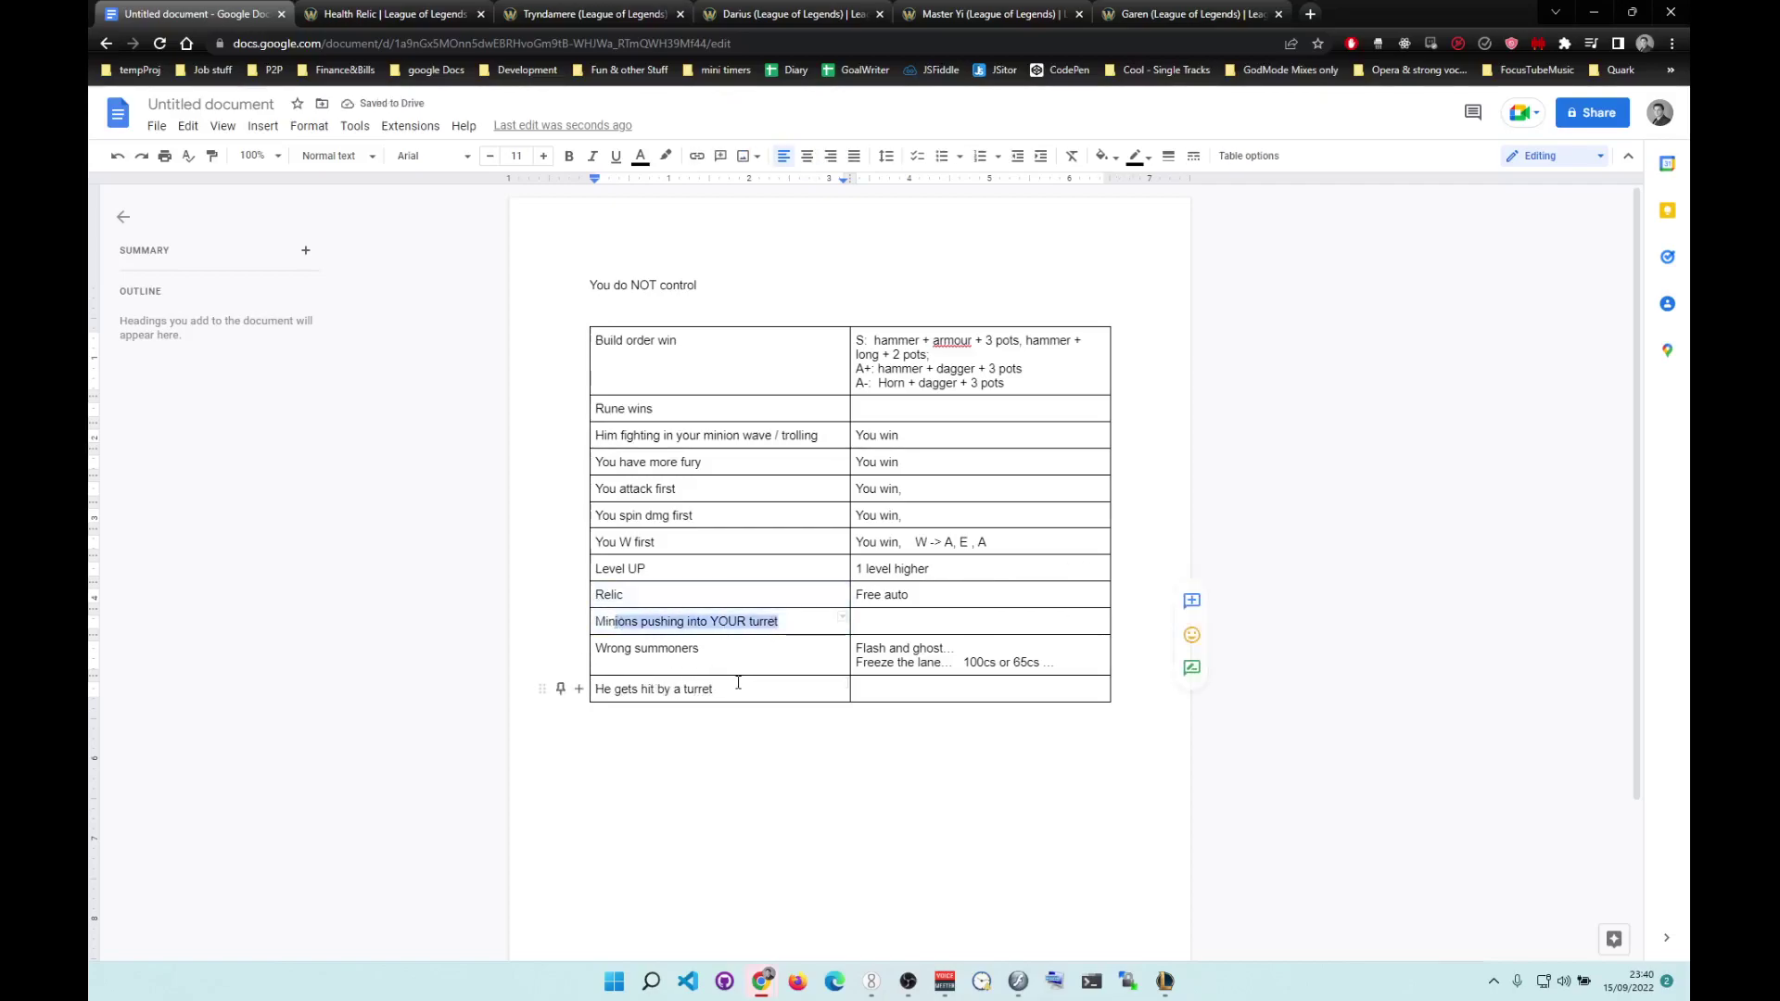
pyautogui.moveTo(721, 689); pyautogui.dragTo(590, 680)
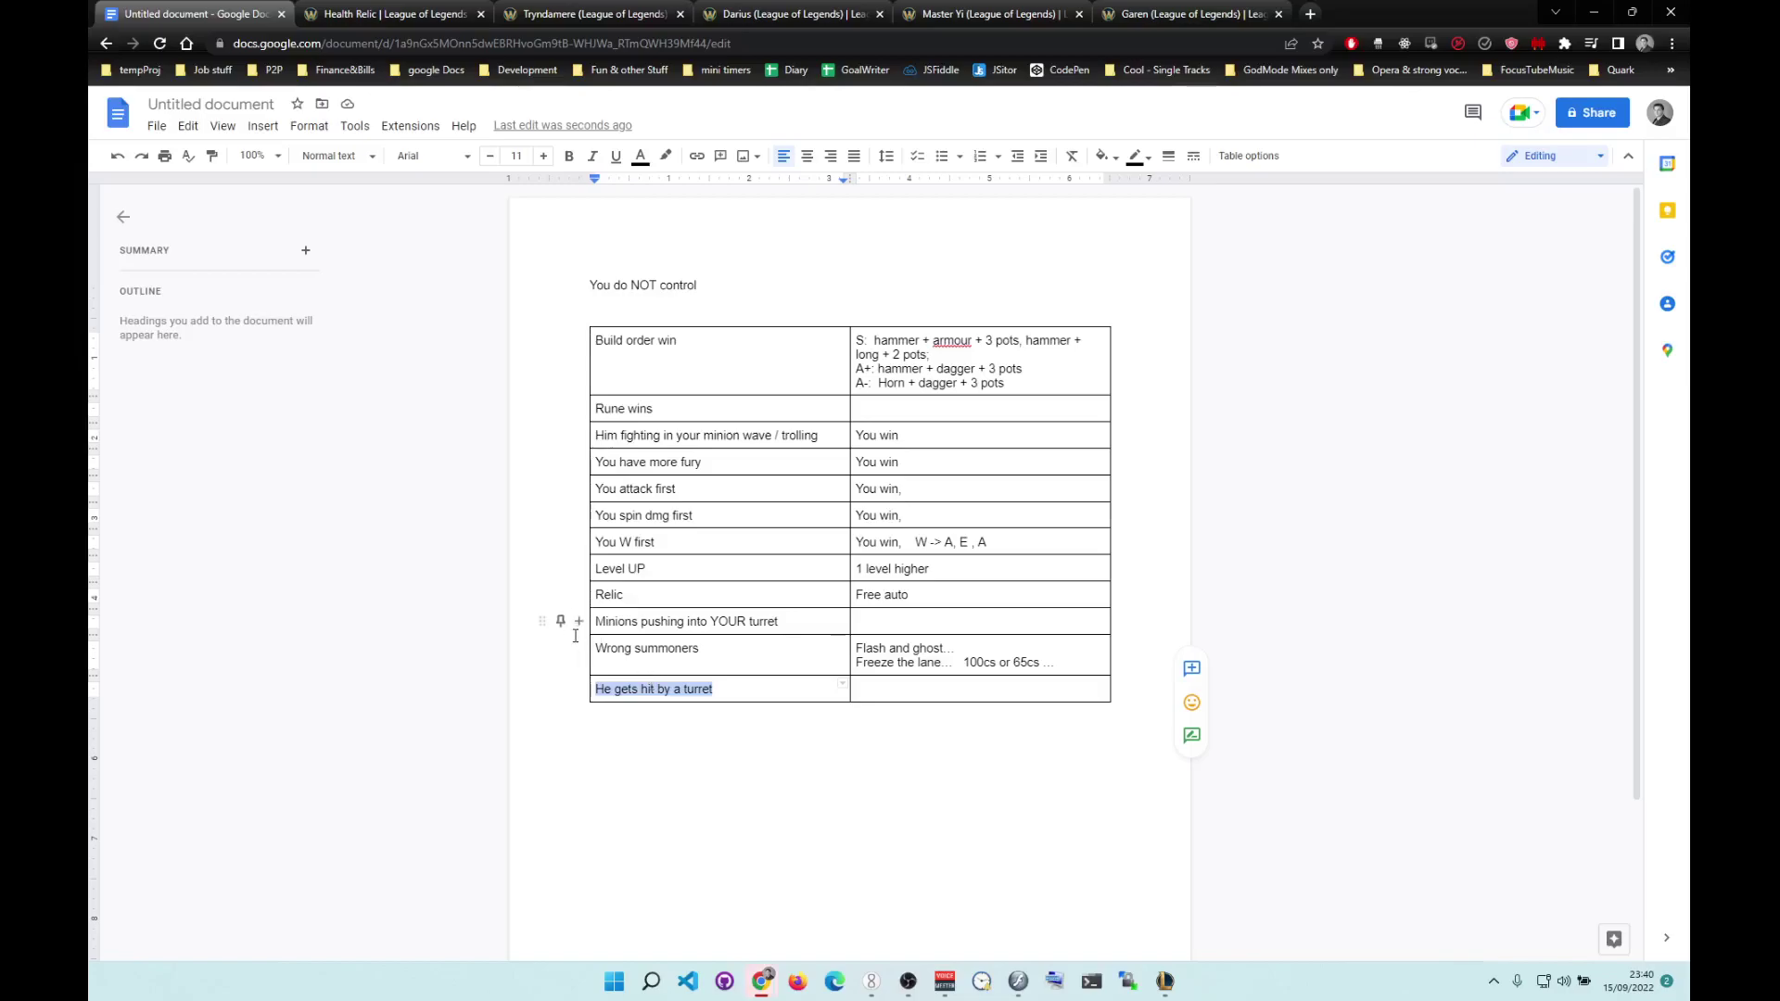
# Add a table row labelled "If you your first auto is a CRIT" below the turret-hit row.
pyautogui.doubleClick(909, 687)
pyautogui.click(909, 687)
pyautogui.press('Tab')
pyautogui.write('If you your first auto is a CRIT')
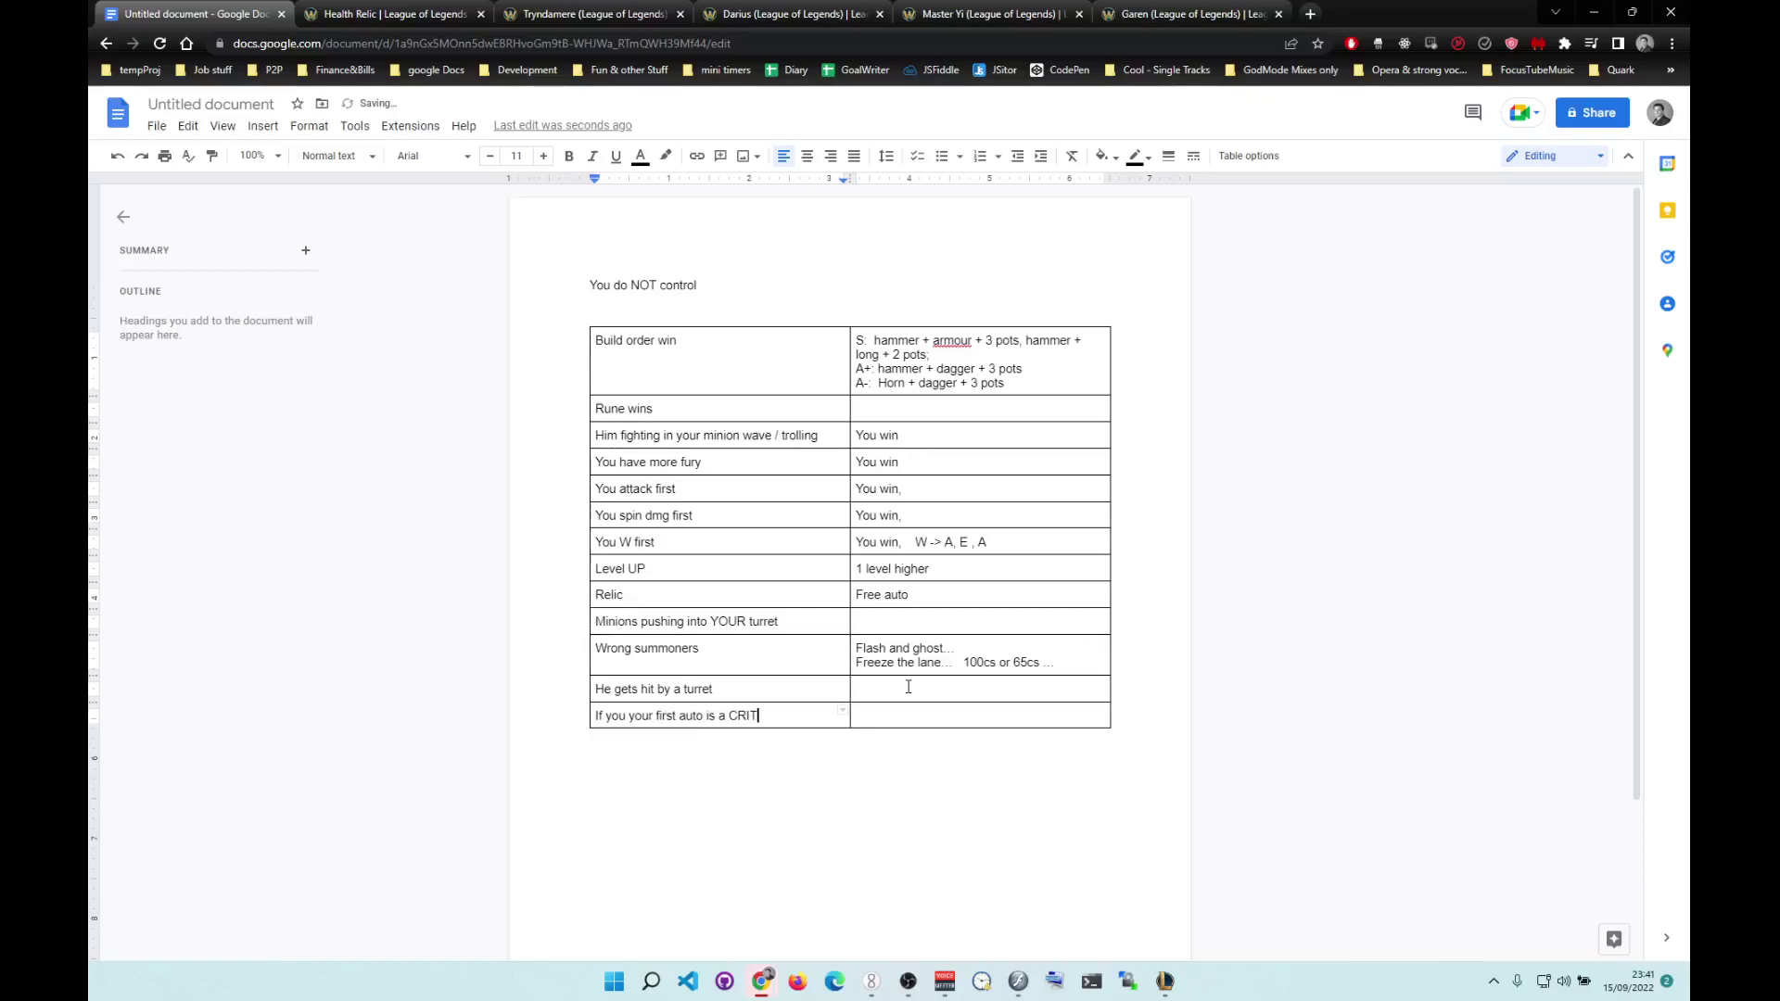
# Add a table row labelled "E execution..." below the CRIT row and highlight both rows.
pyautogui.press('Tab')
pyautogui.press('Tab')
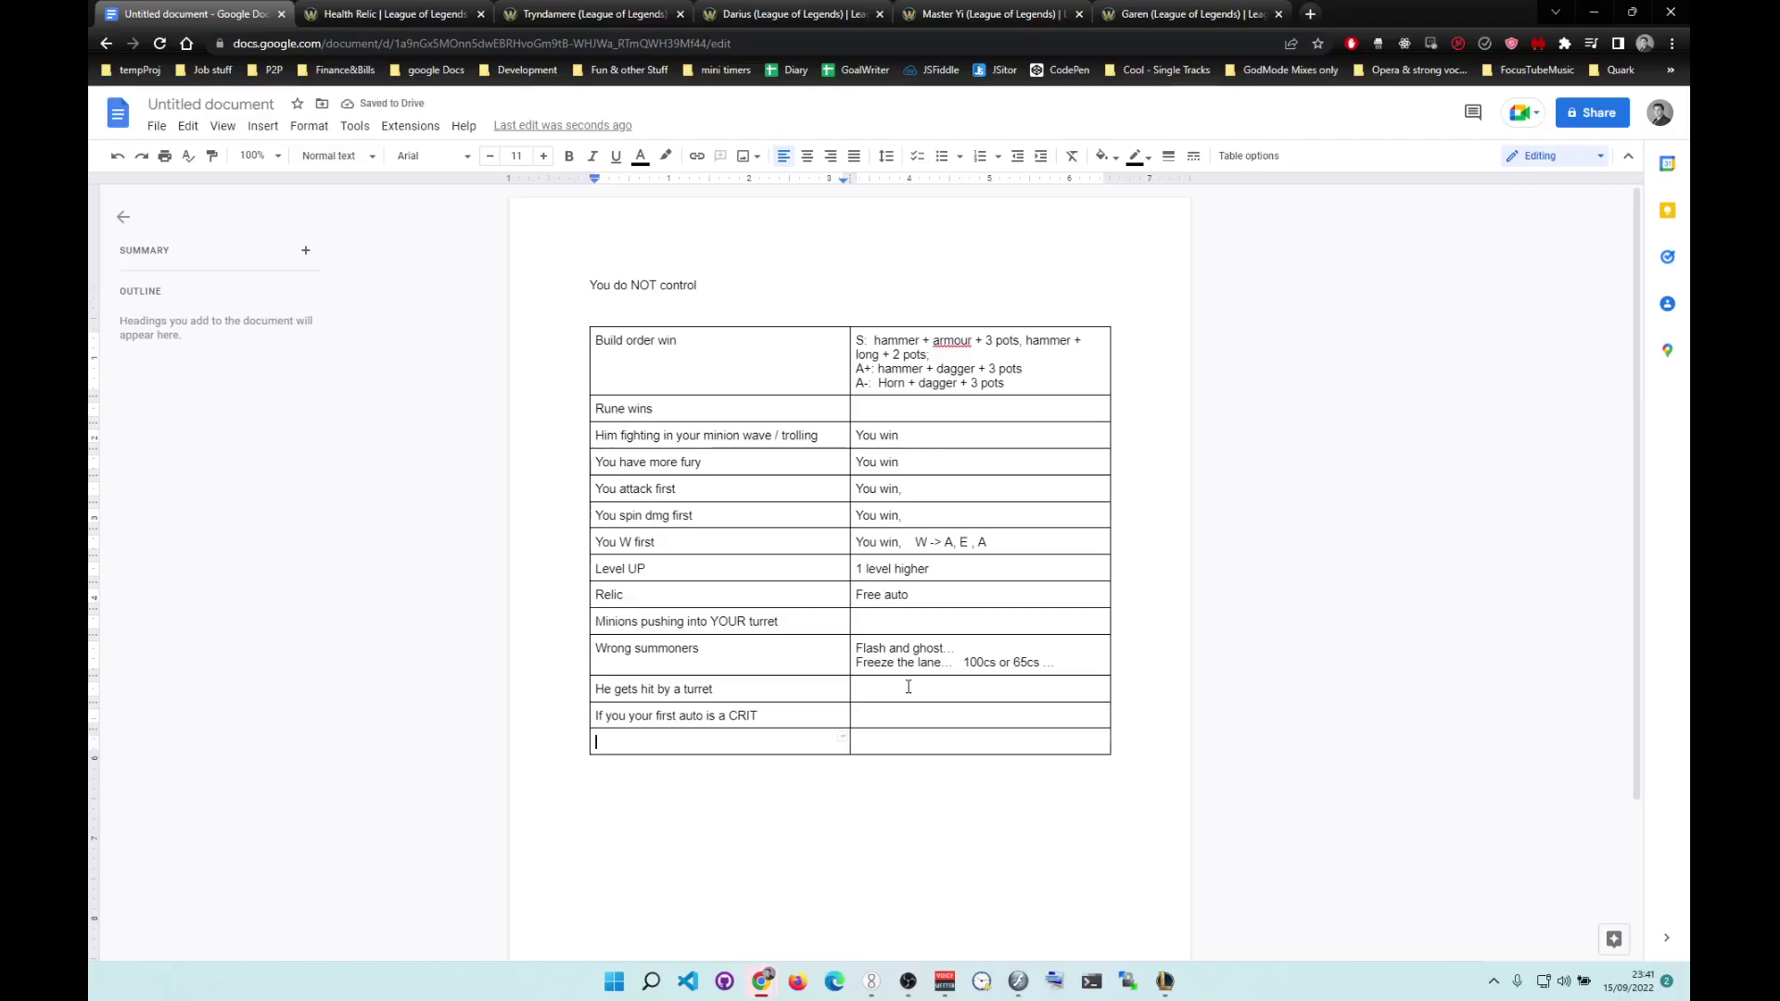
pyautogui.write('E execution...')
pyautogui.moveTo(788, 746); pyautogui.dragTo(616, 720)
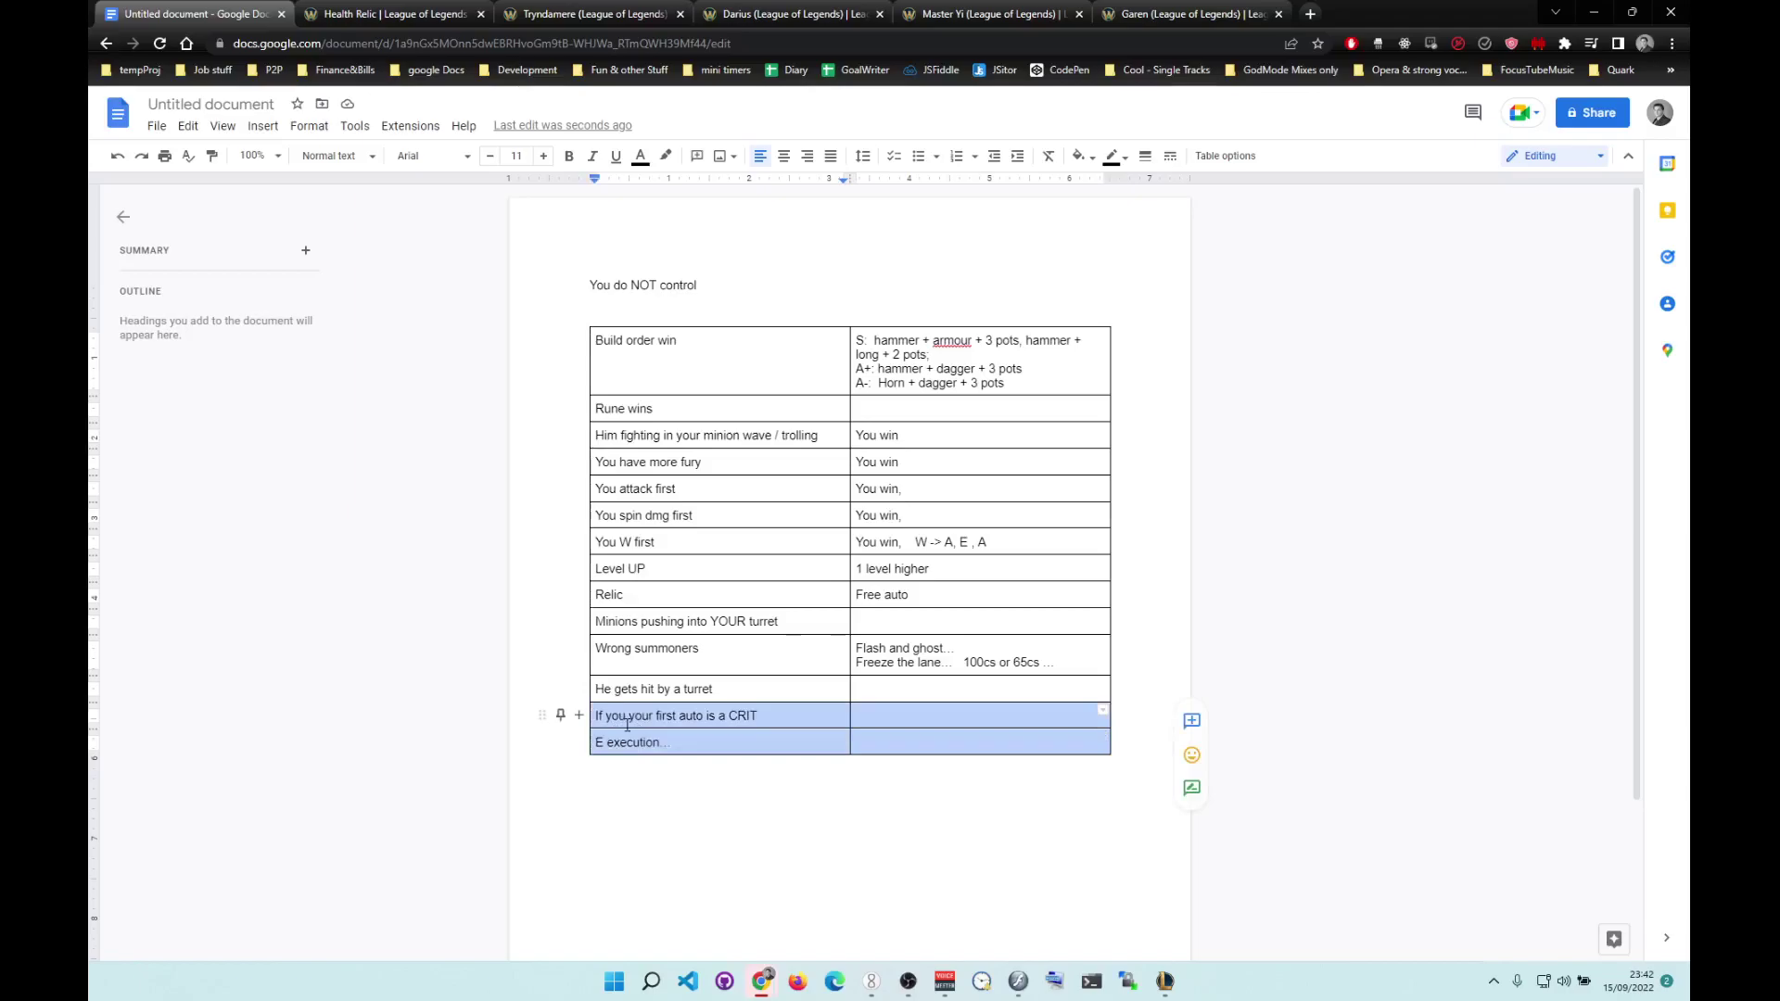
# Clear the "If you your first auto is a CRIT" and "E execution..." rows, and add the heading "Unconfirmed:" below the table.
pyautogui.press('Delete')
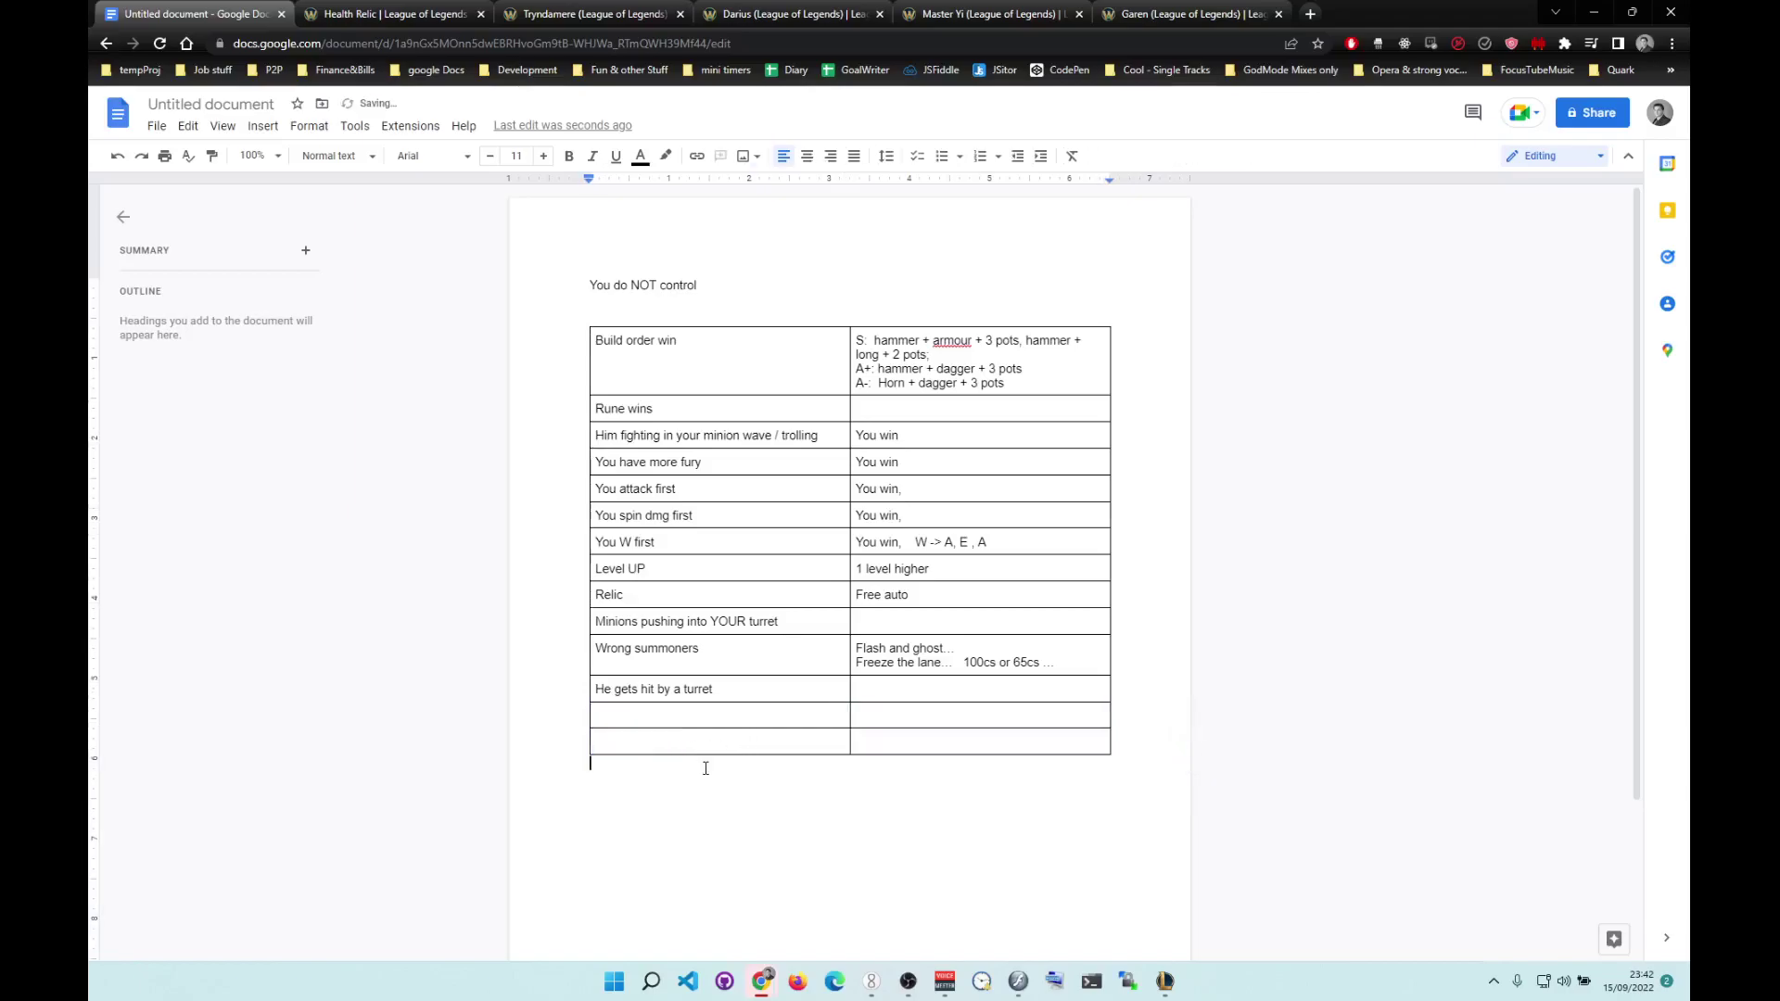
pyautogui.write('Unconfirmed:')
pyautogui.press('Return')
pyautogui.moveTo(886, 698); pyautogui.dragTo(641, 386)
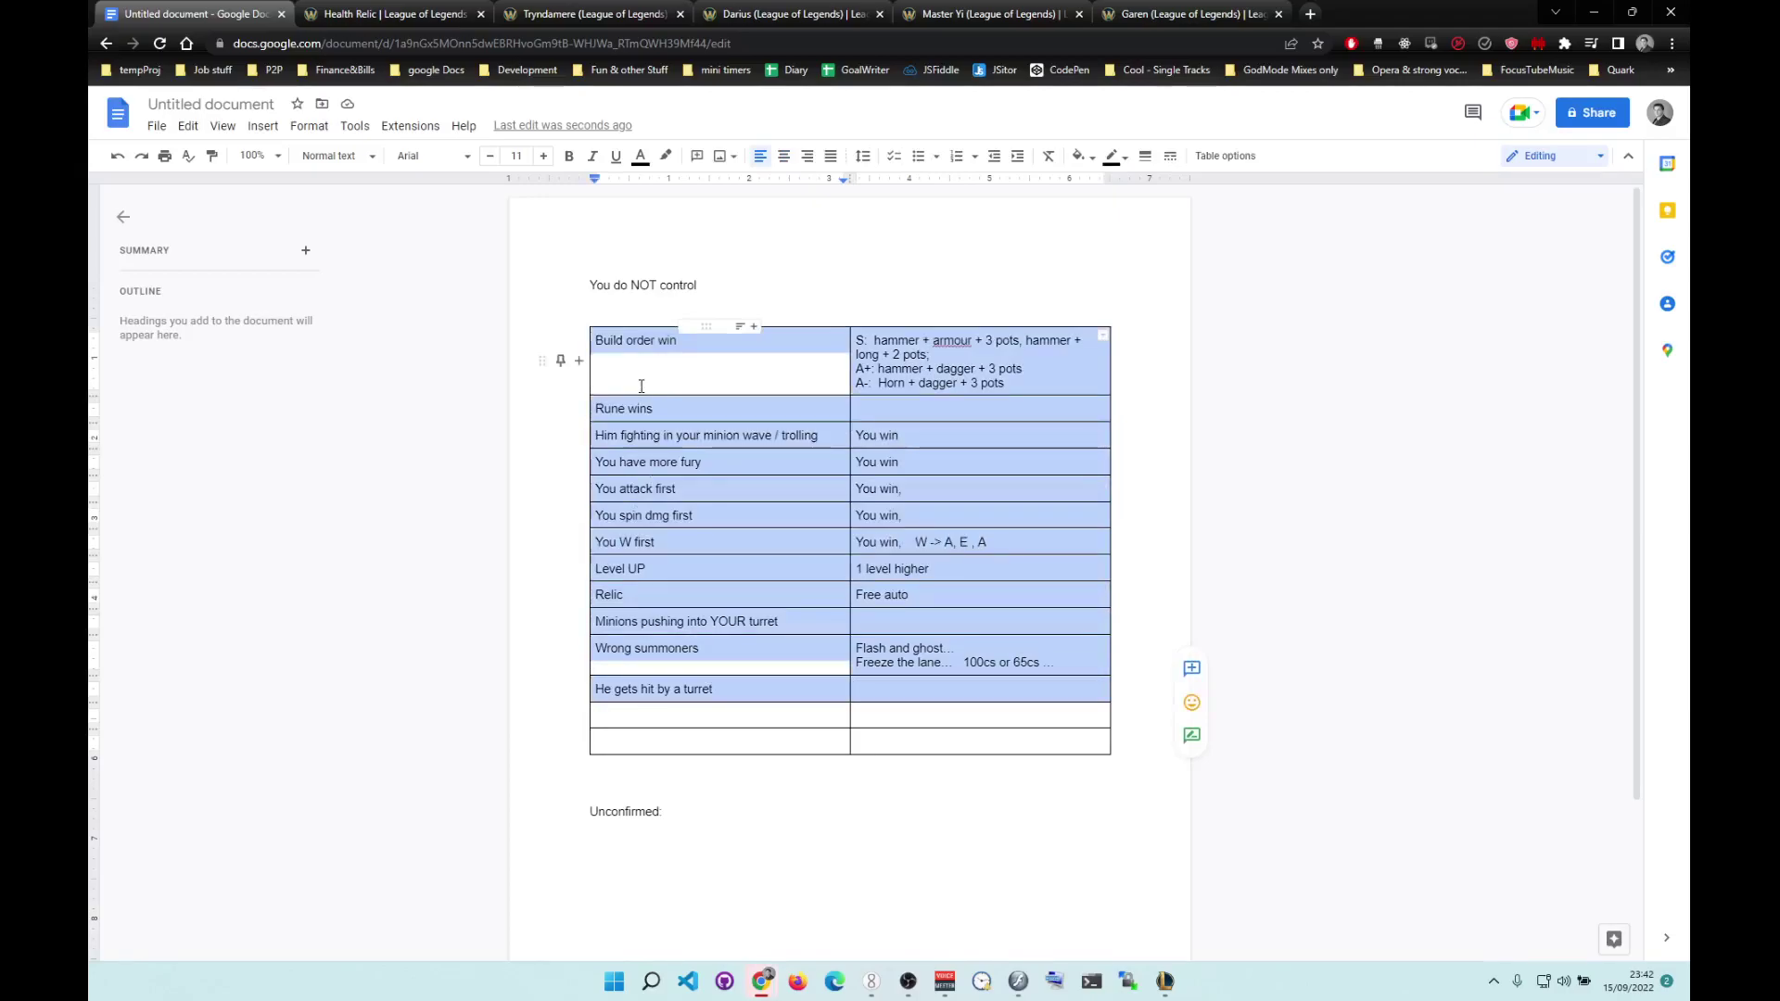
# Insert a two-by-two table under "Unconfirmed:" containing the rows "If you your first auto is a CRIT" and "E execution...".
pyautogui.click(602, 840)
pyautogui.click(263, 129)
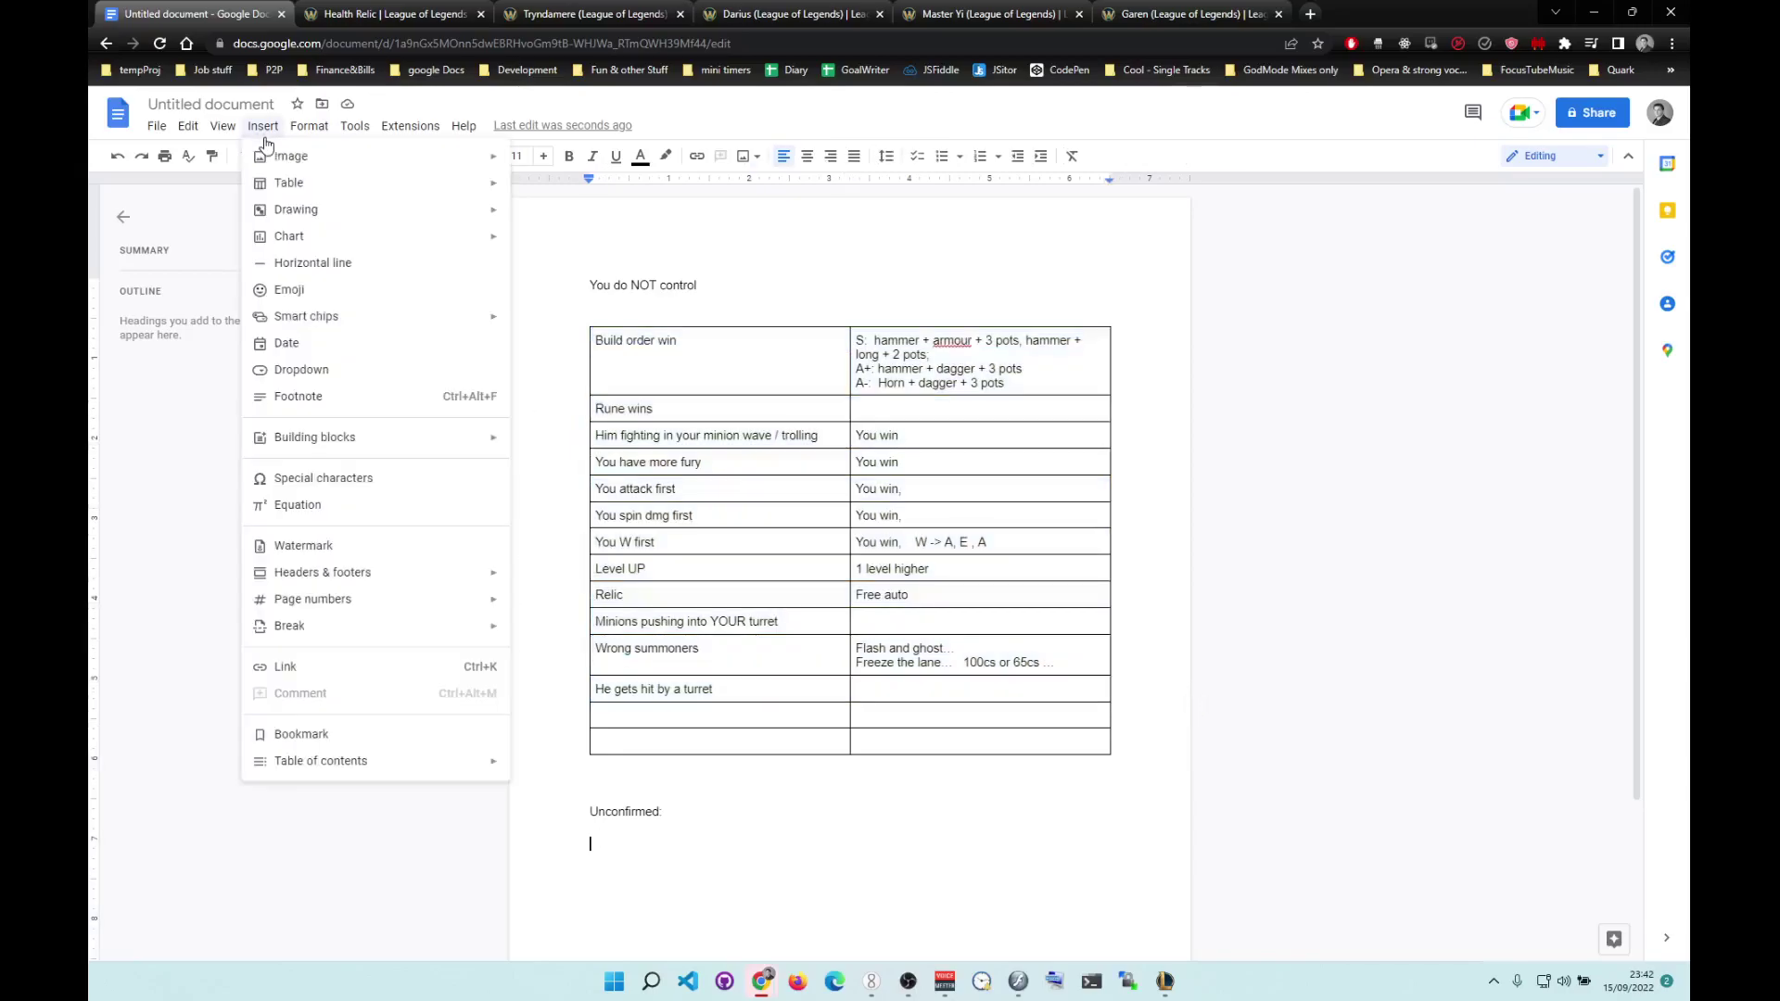
pyautogui.moveTo(314, 204)
pyautogui.moveTo(398, 186)
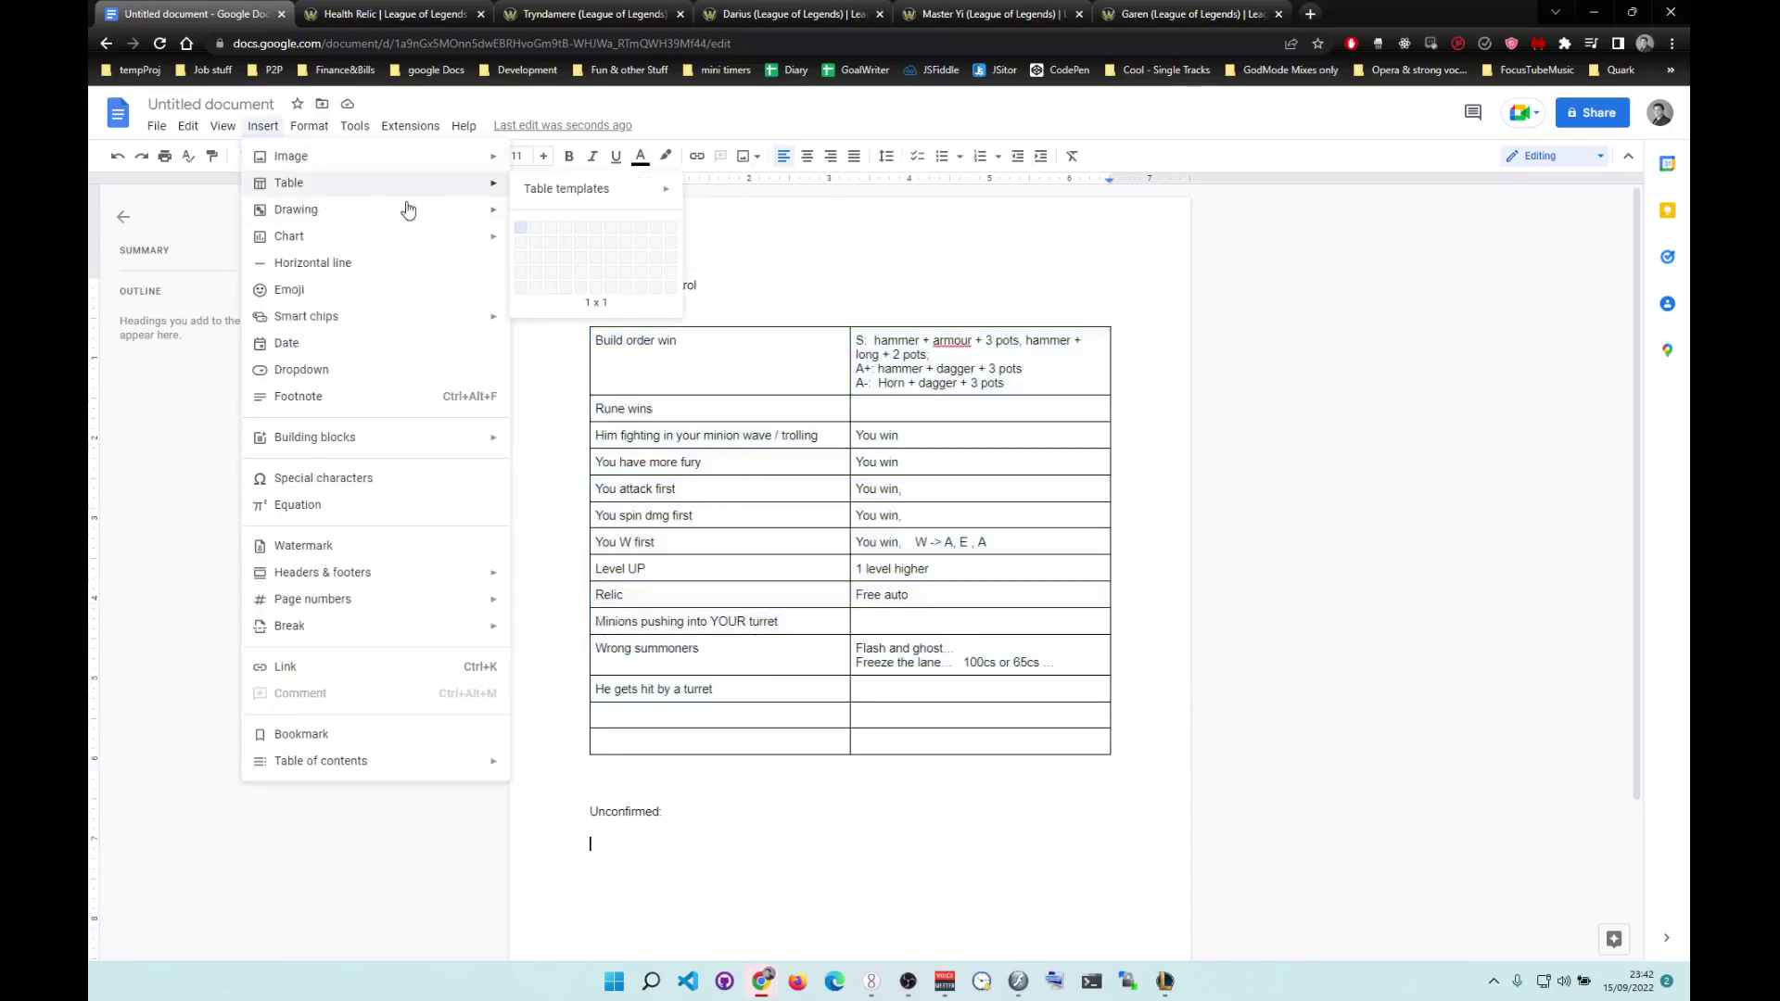
pyautogui.click(537, 247)
pyautogui.write('If you your first auto is a CRIT\t E execution...')
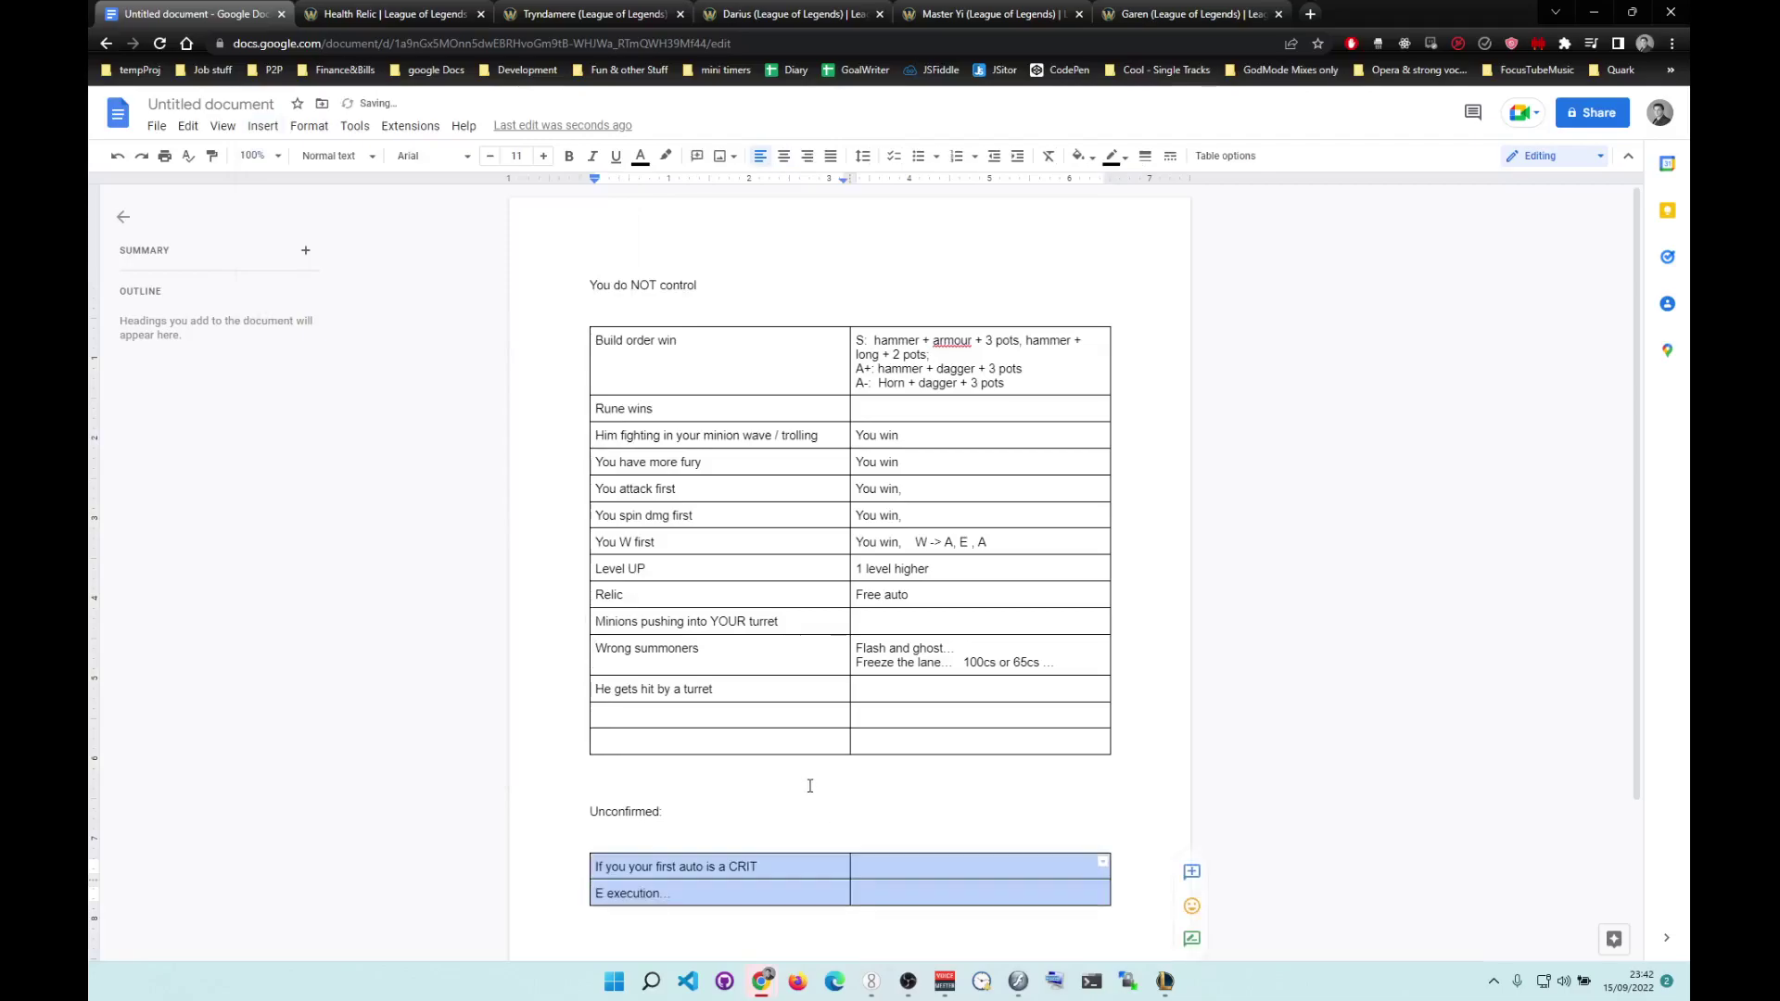
# Enter "E deals damage faster than AUTO..." beside "E execution..." and remove the blank line above the Unconfirmed table.
pyautogui.click(981, 865)
pyautogui.doubleClick(980, 865)
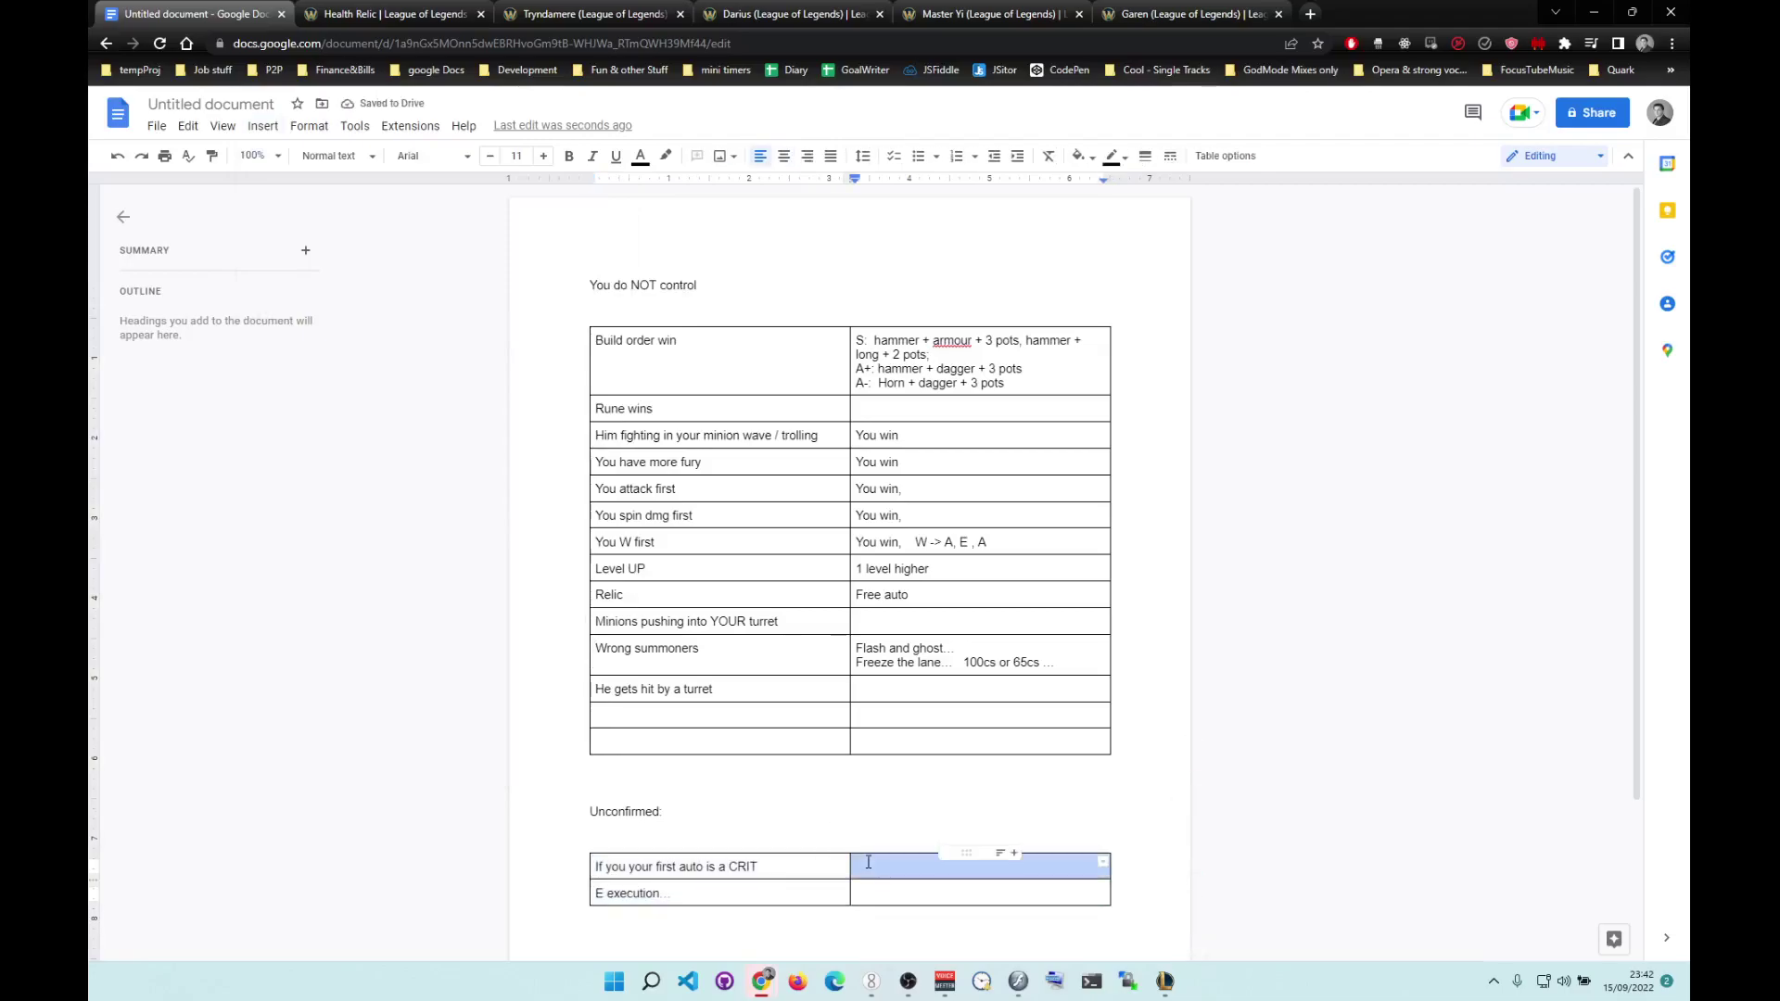
pyautogui.click(954, 868)
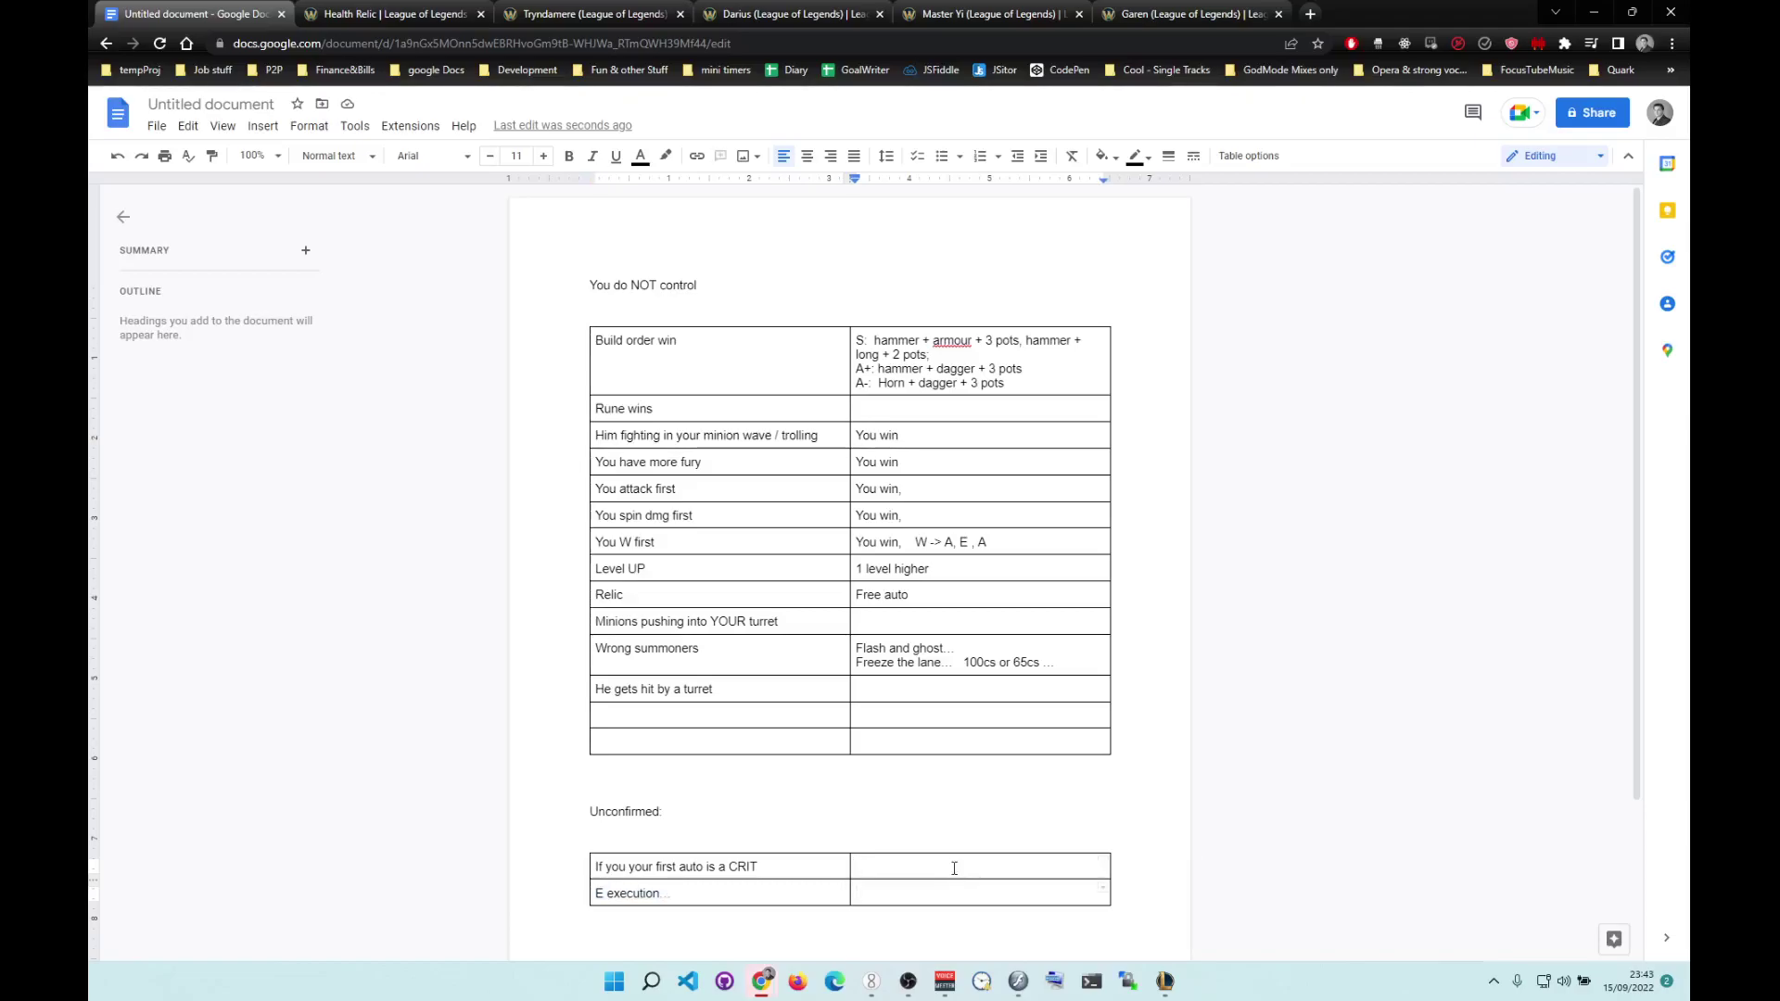
pyautogui.write('E deals damage faster than AUTO')
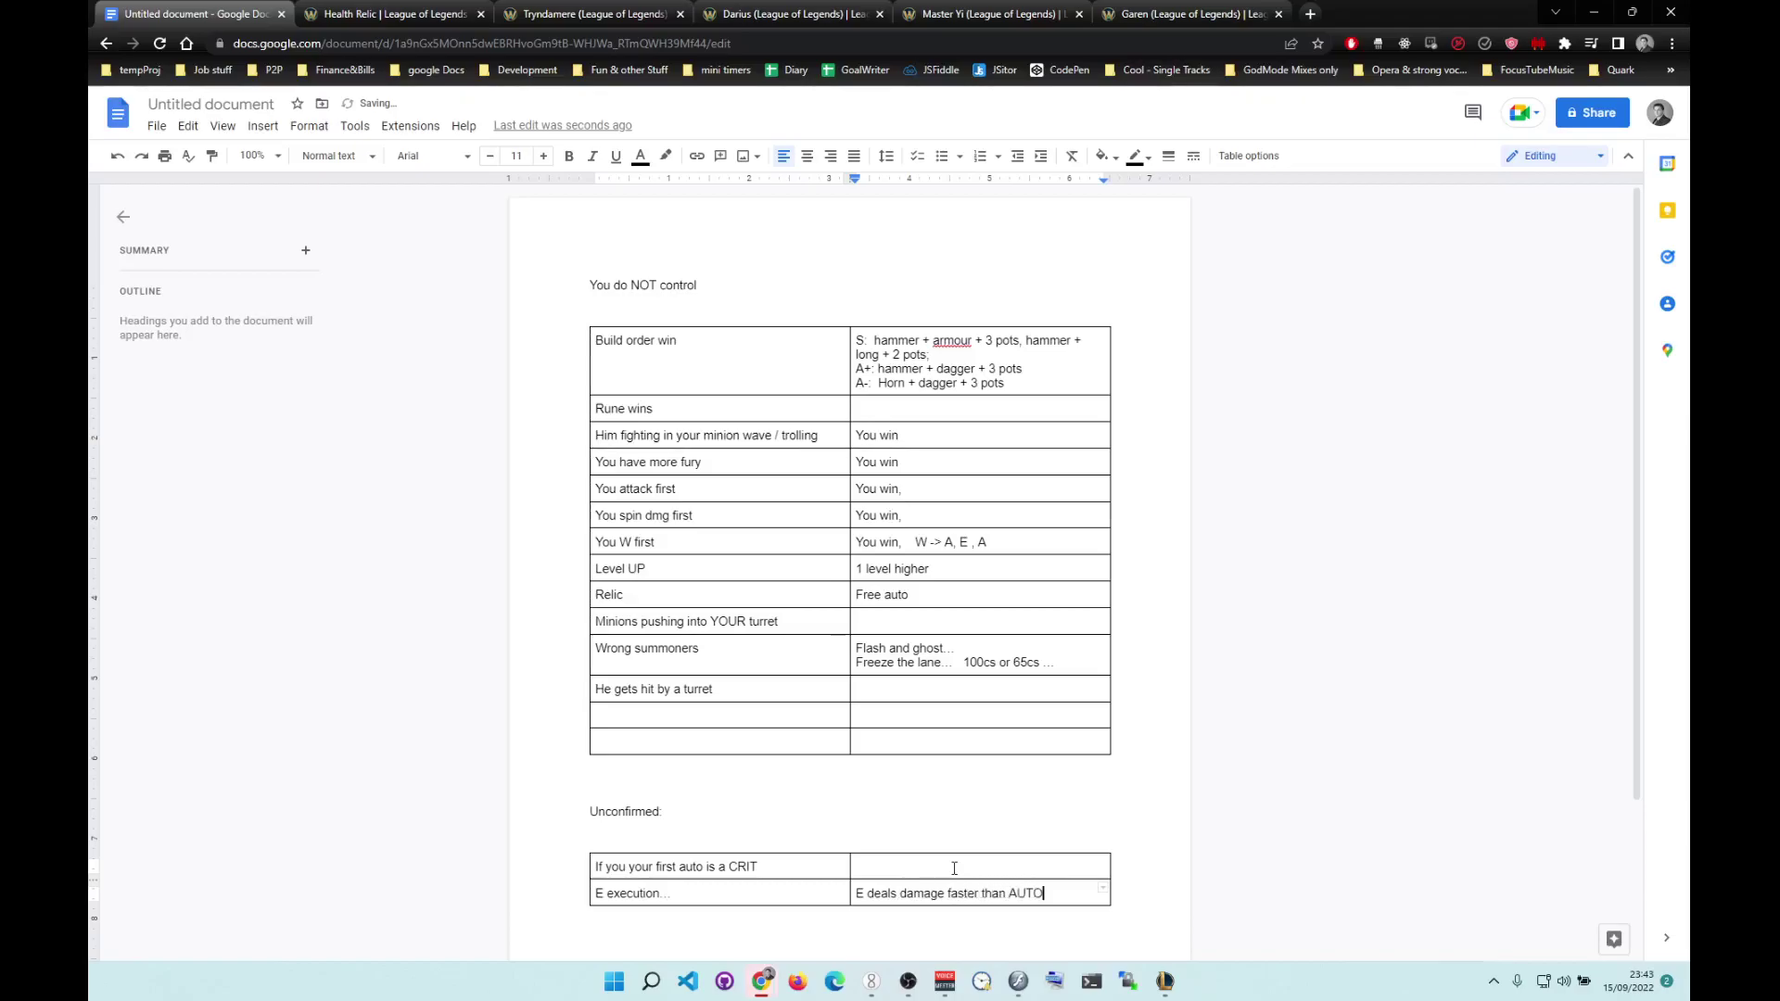
pyautogui.write('...')
pyautogui.click(688, 835)
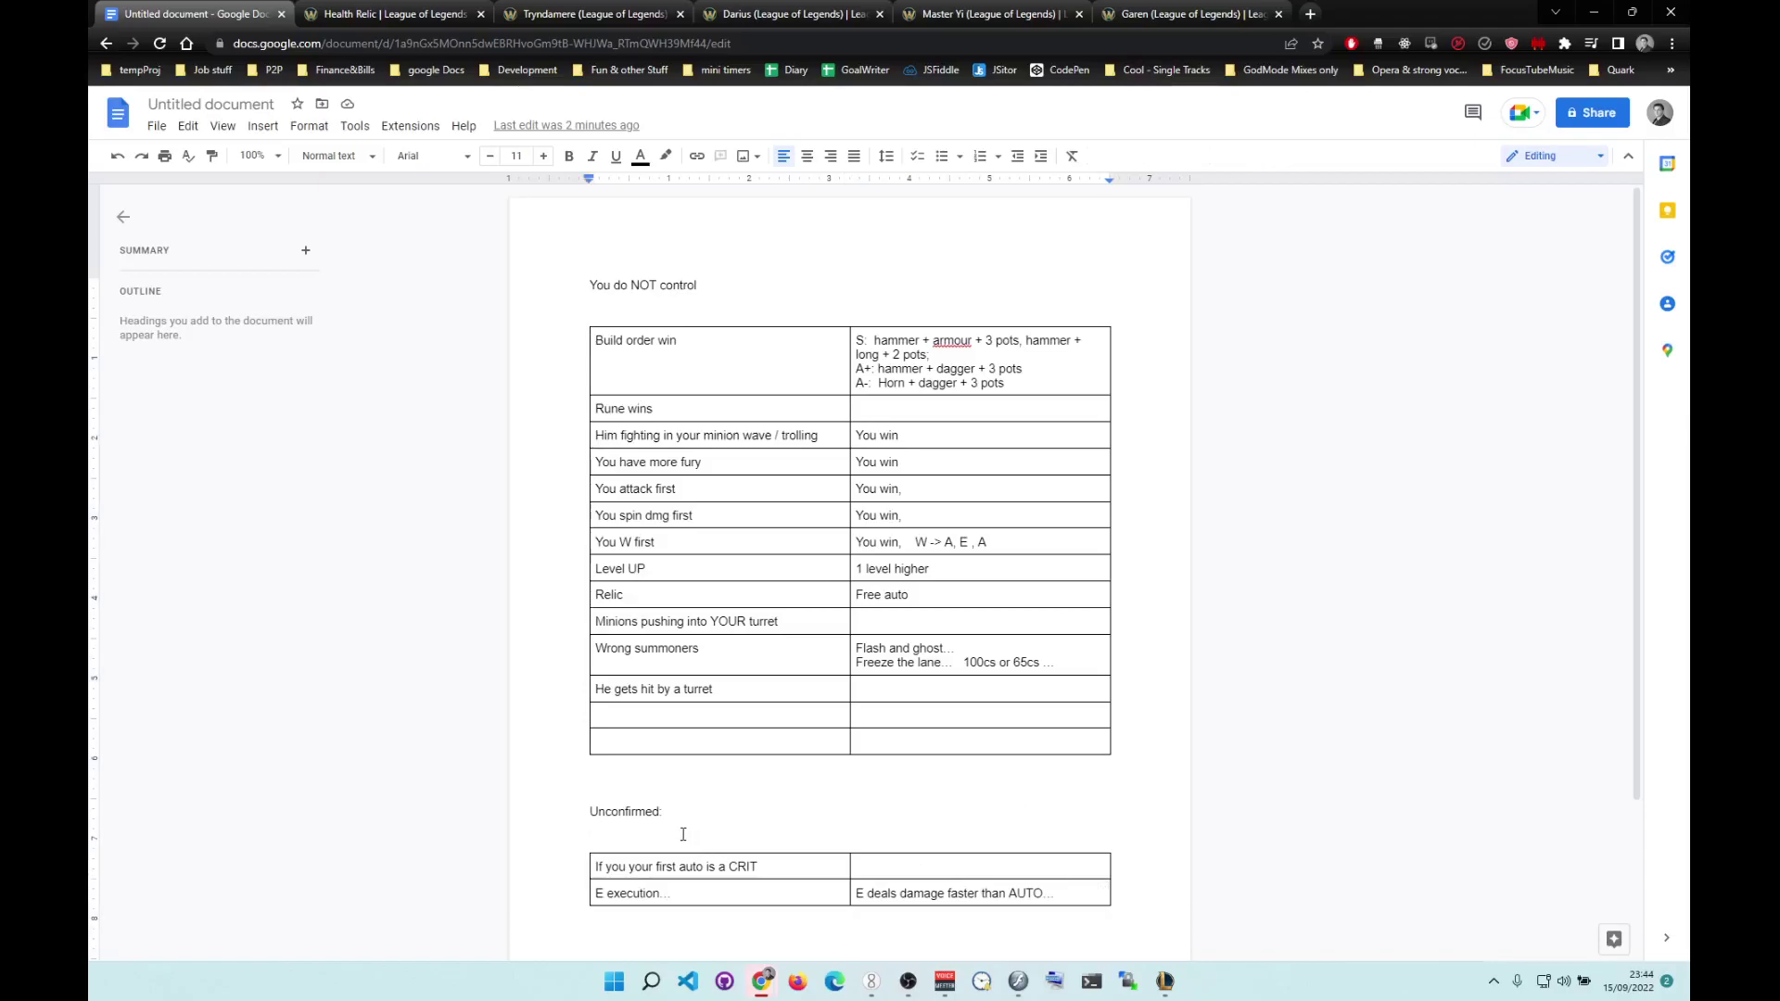
pyautogui.press('Delete')
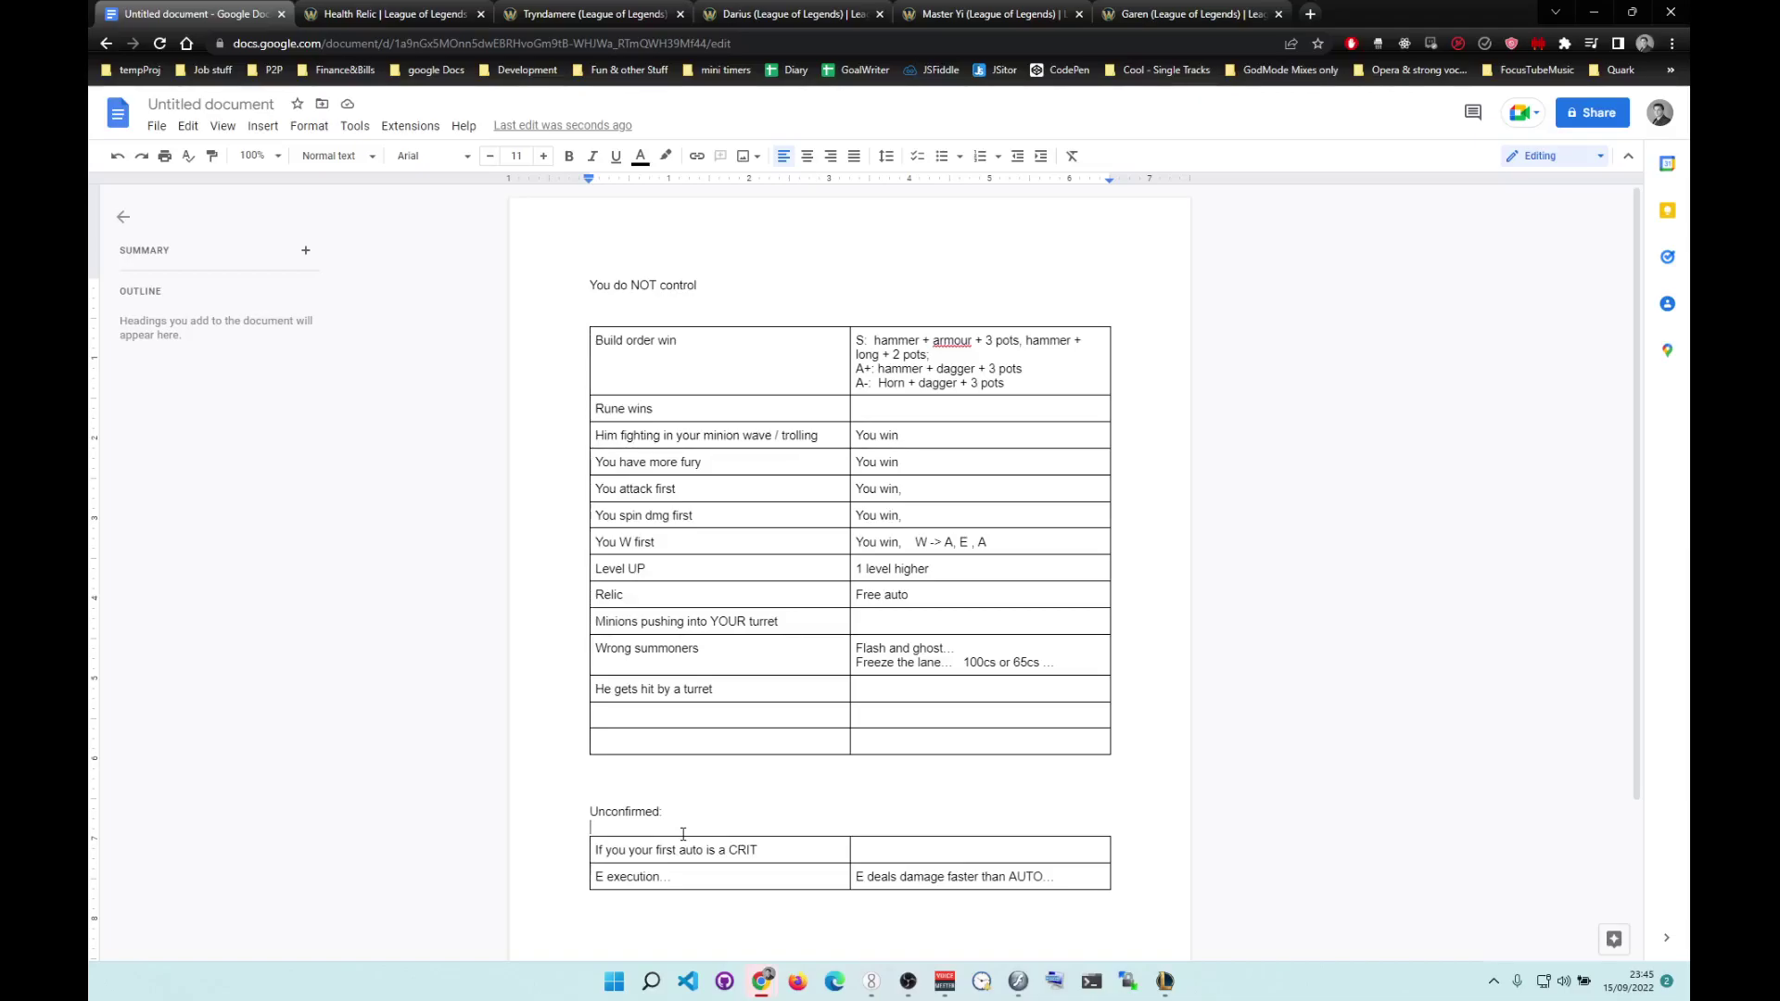
# Add a row labelled "Large minion wave..." at the end of the Unconfirmed table.
pyautogui.click(1079, 886)
pyautogui.press('Tab')
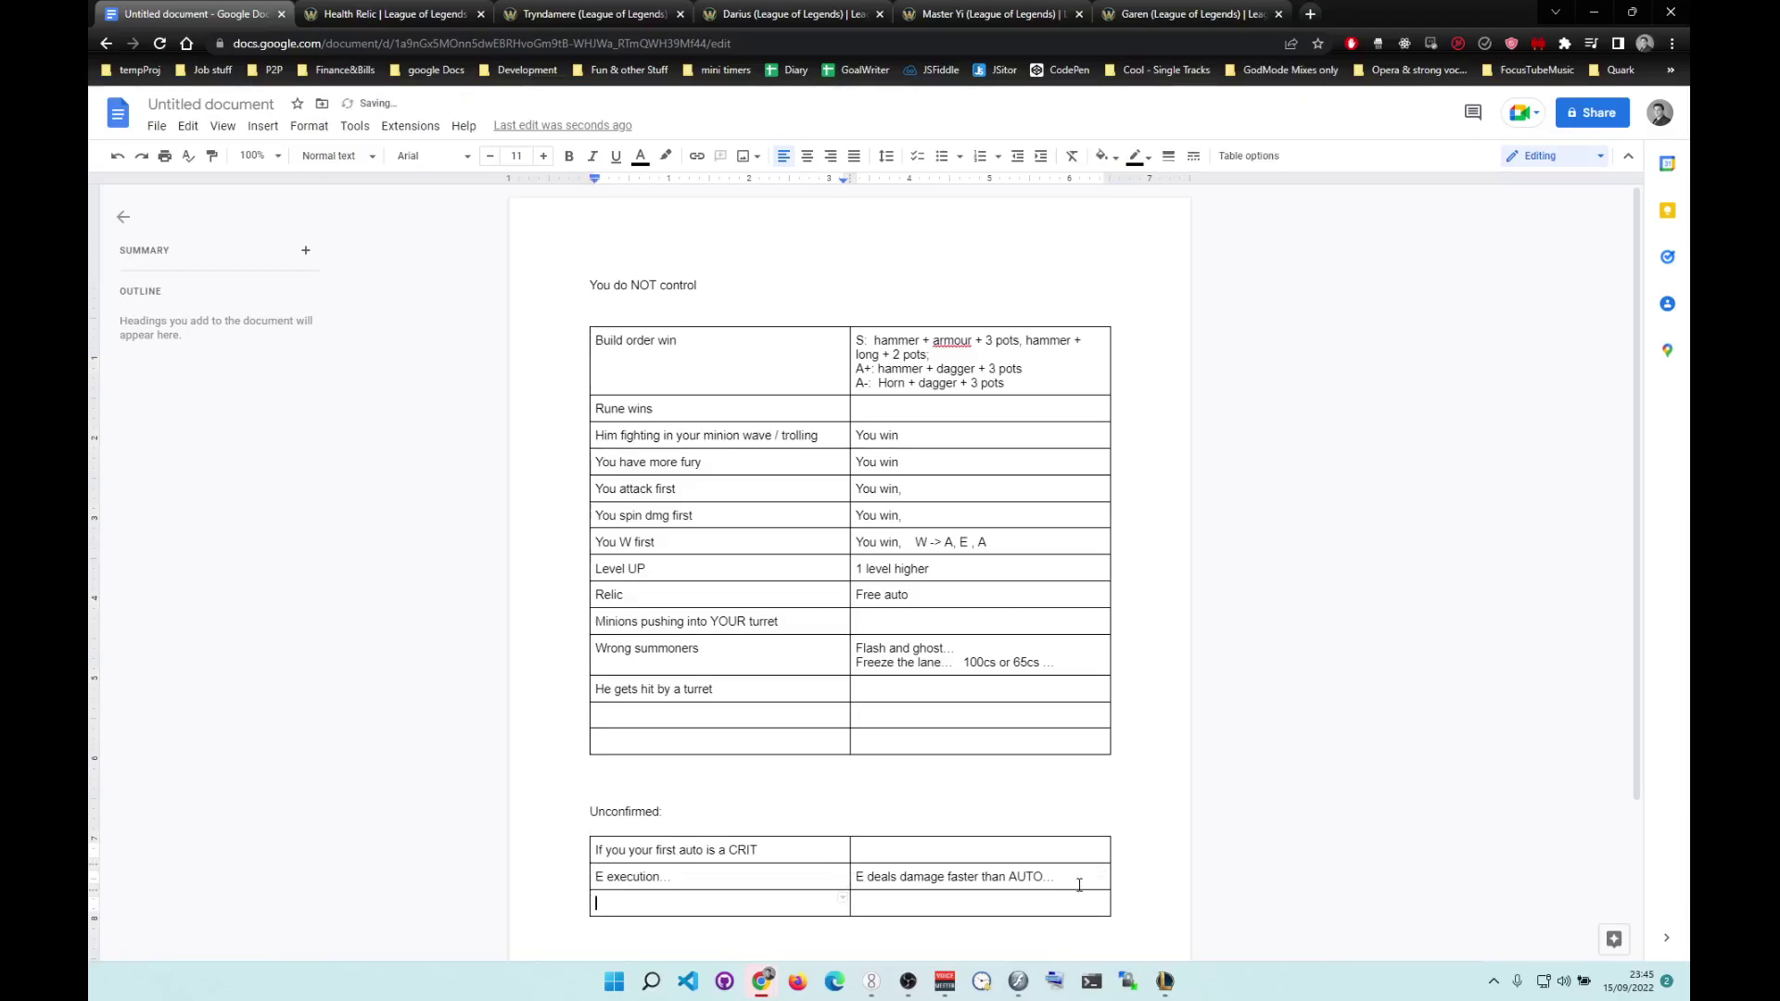
pyautogui.write('Large ')
pyautogui.write('minion wav')
pyautogui.write('e...')
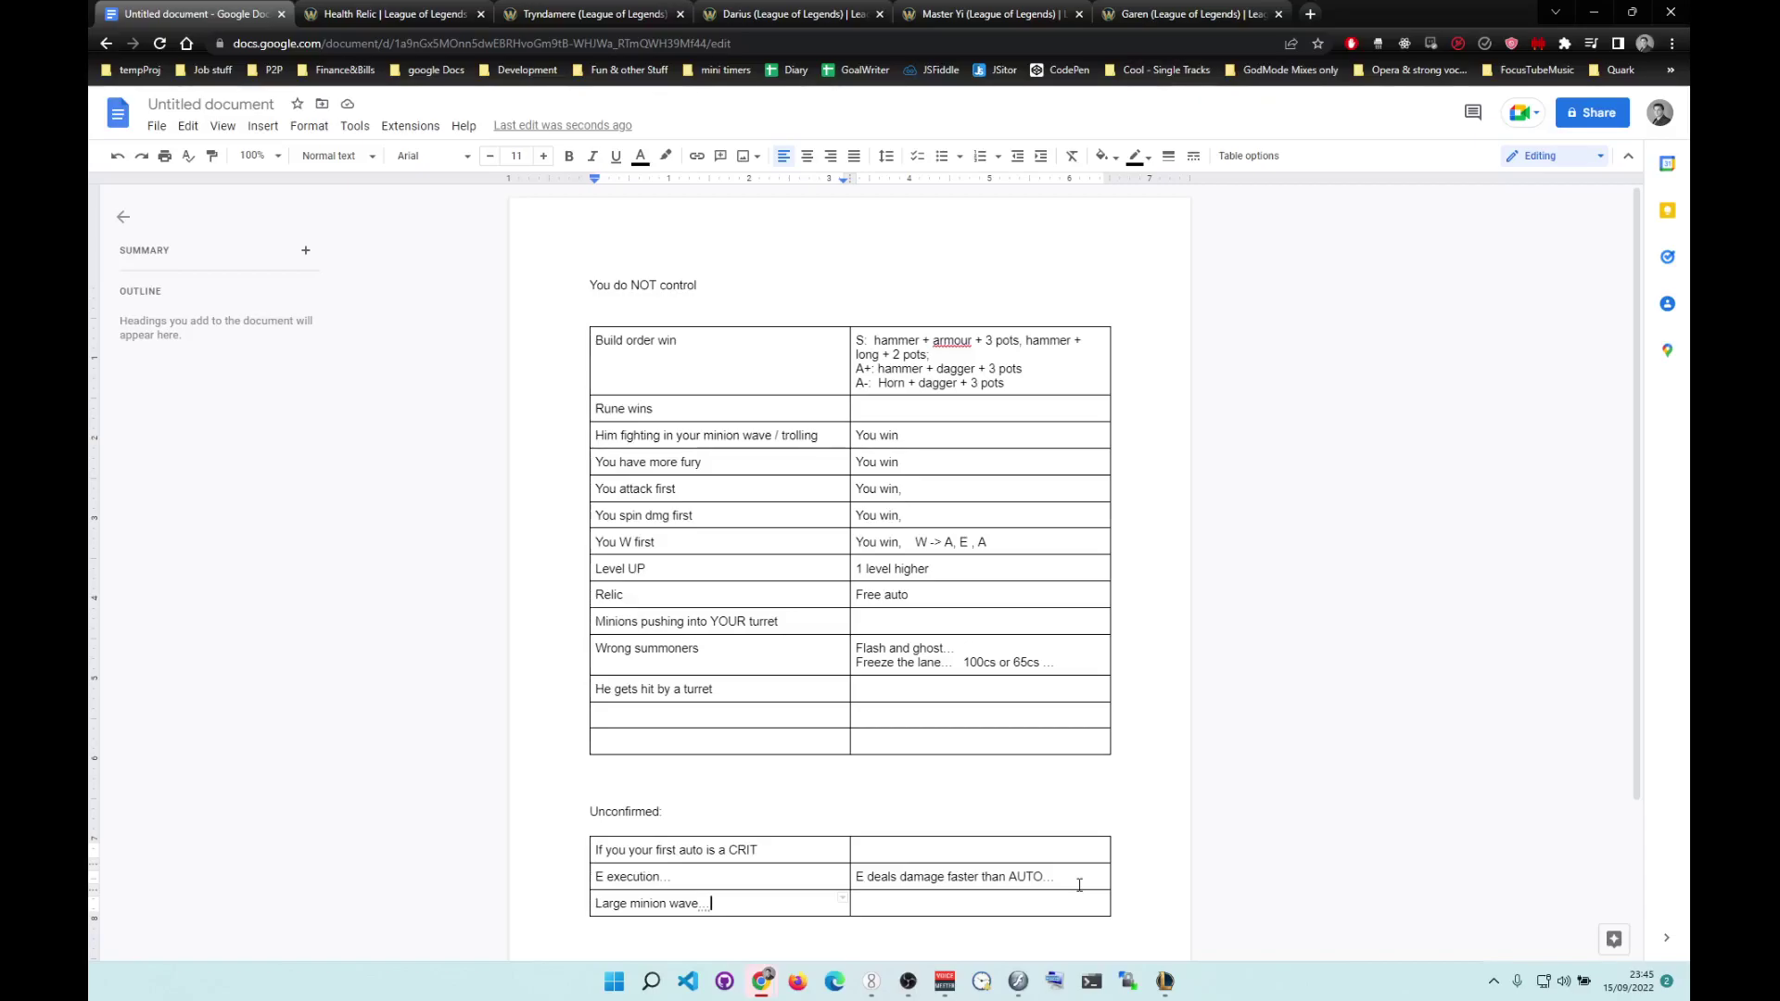
# Describe the large minion wave as "Start auto his turret... he is attack you... so you retreat... but stay in the range of minions...".
pyautogui.press('Tab')
pyautogui.write('start auto his turr')
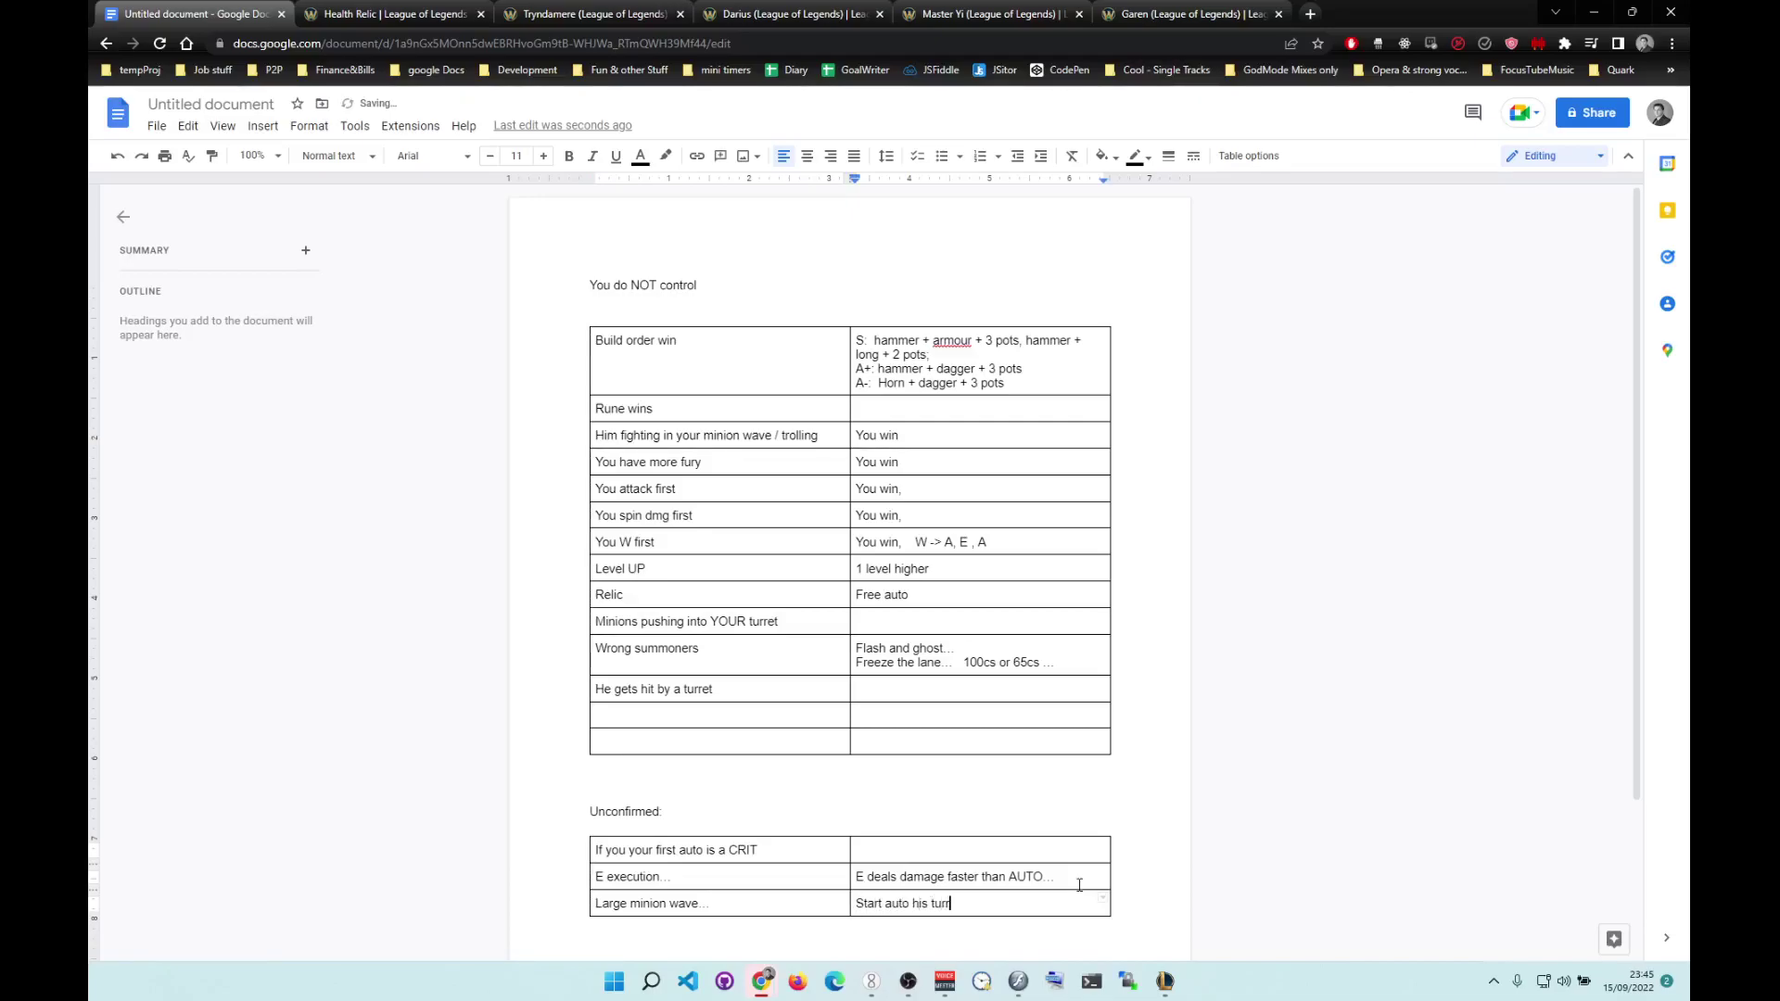
pyautogui.write('et... ')
pyautogui.write('he is a')
pyautogui.write('trta')
pyautogui.write('k y')
pyautogui.write('ou...')
pyautogui.write('so y')
pyautogui.write('ou retre')
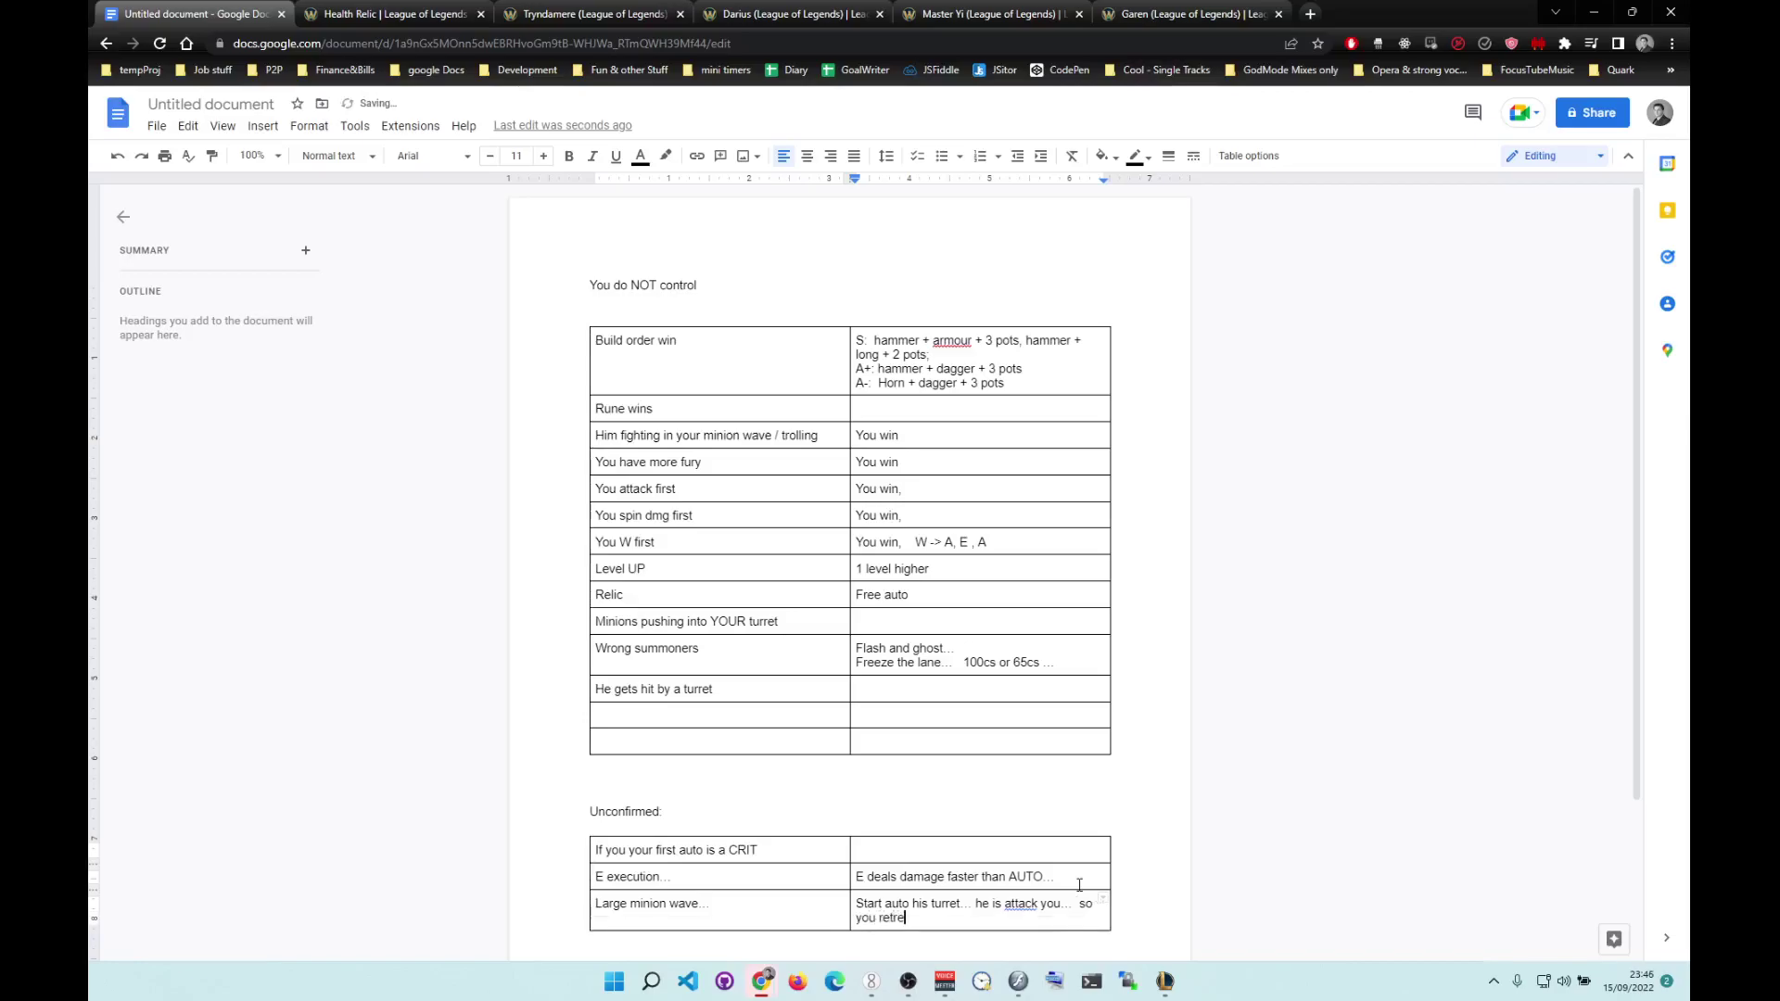
pyautogui.write('at... but stay in the range of minions...')
pyautogui.press('Return')
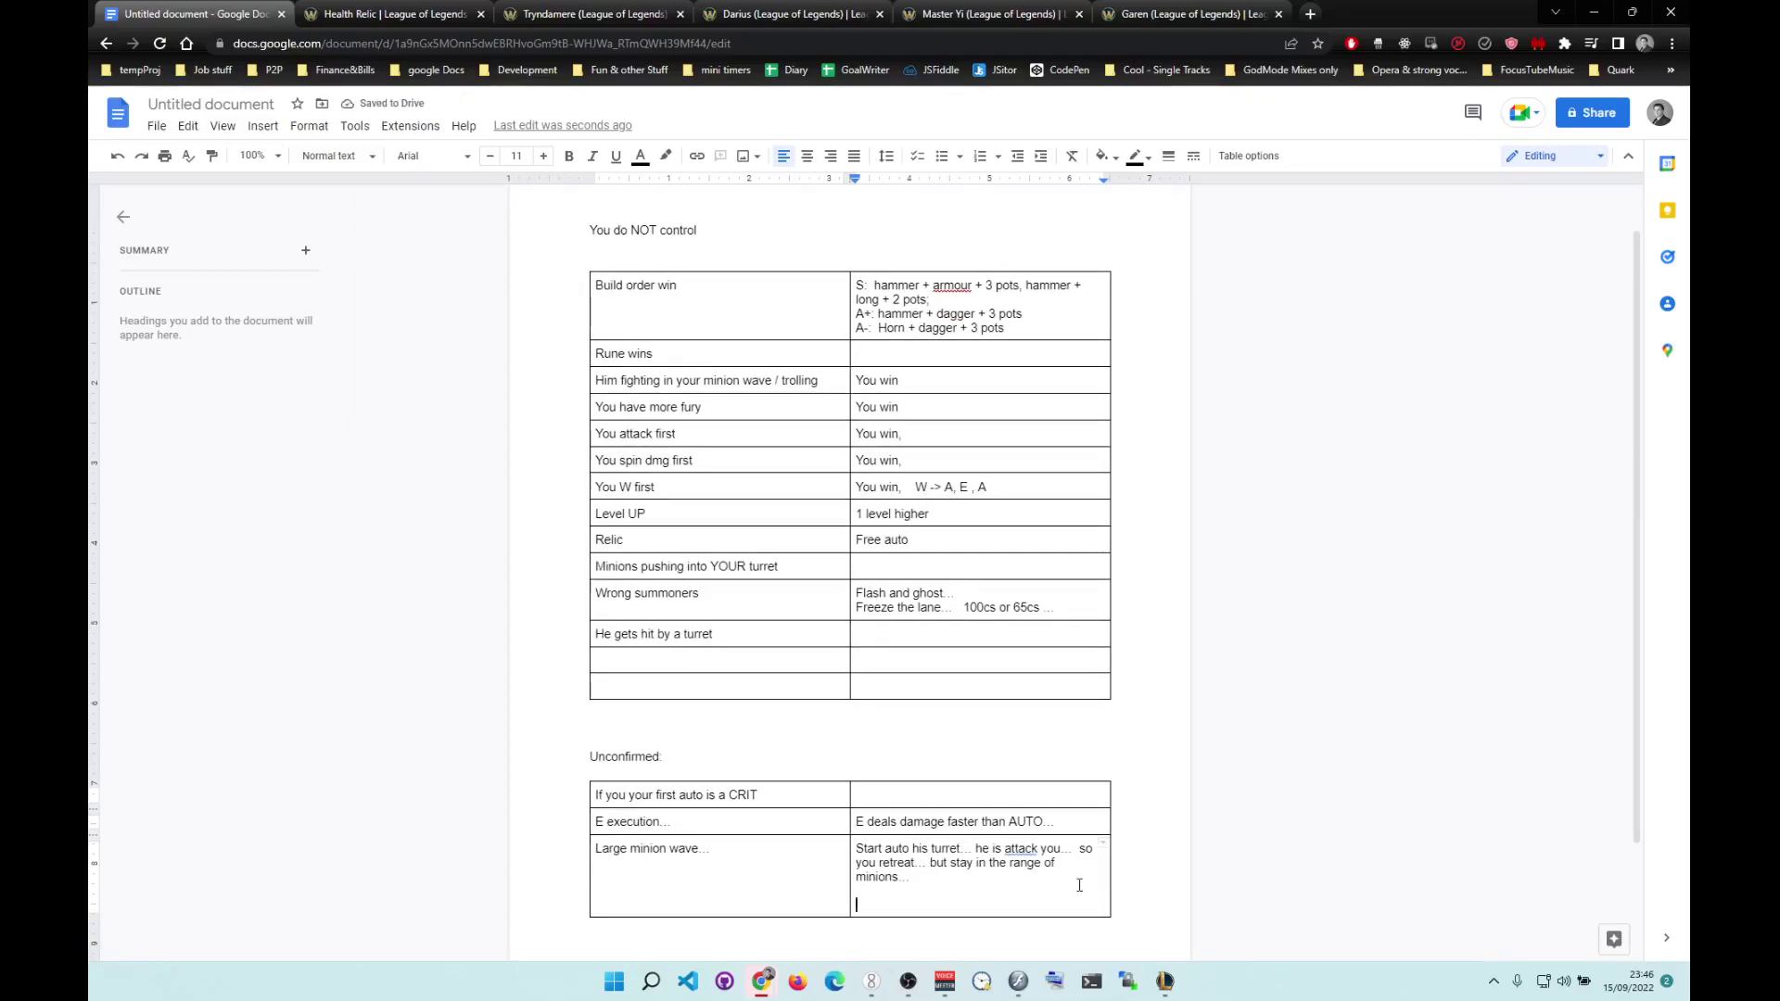
pyautogui.press('BackSpace')
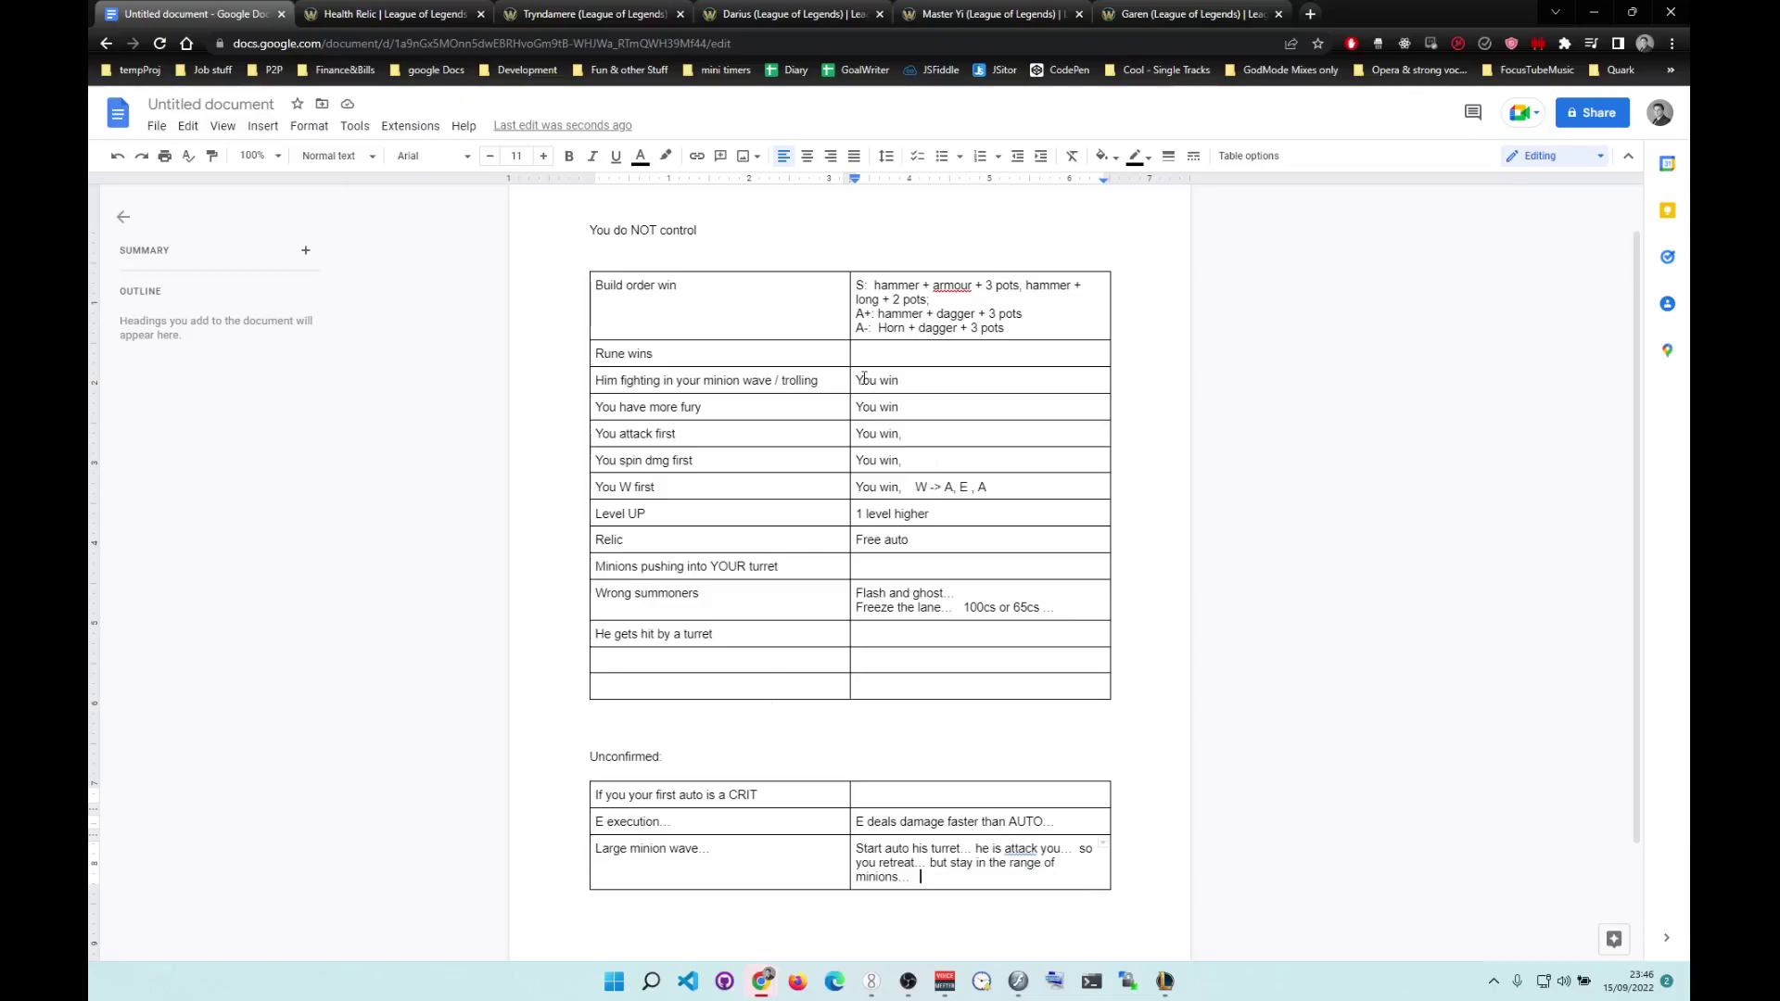
# Highlight the label "Him fighting in your minion wave / trolling" and the heading "Unconfirmed:" one after the other.
pyautogui.click(818, 382)
pyautogui.moveTo(818, 382); pyautogui.dragTo(595, 382)
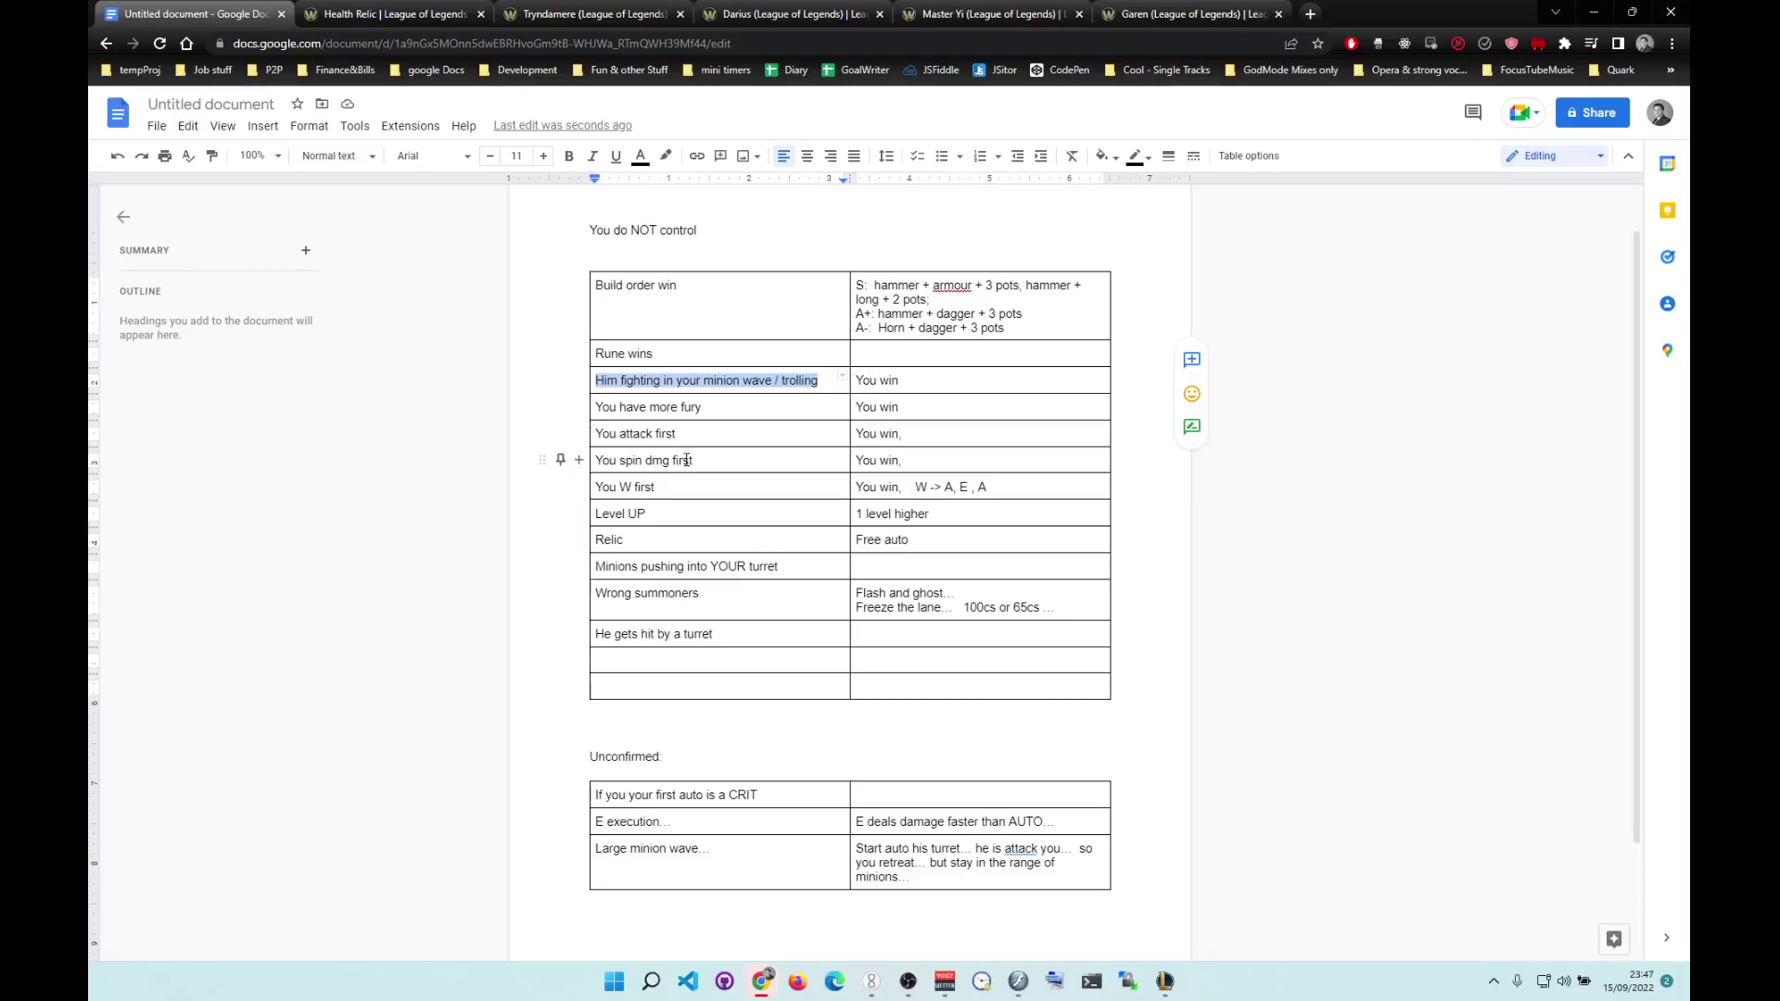
pyautogui.click(1013, 882)
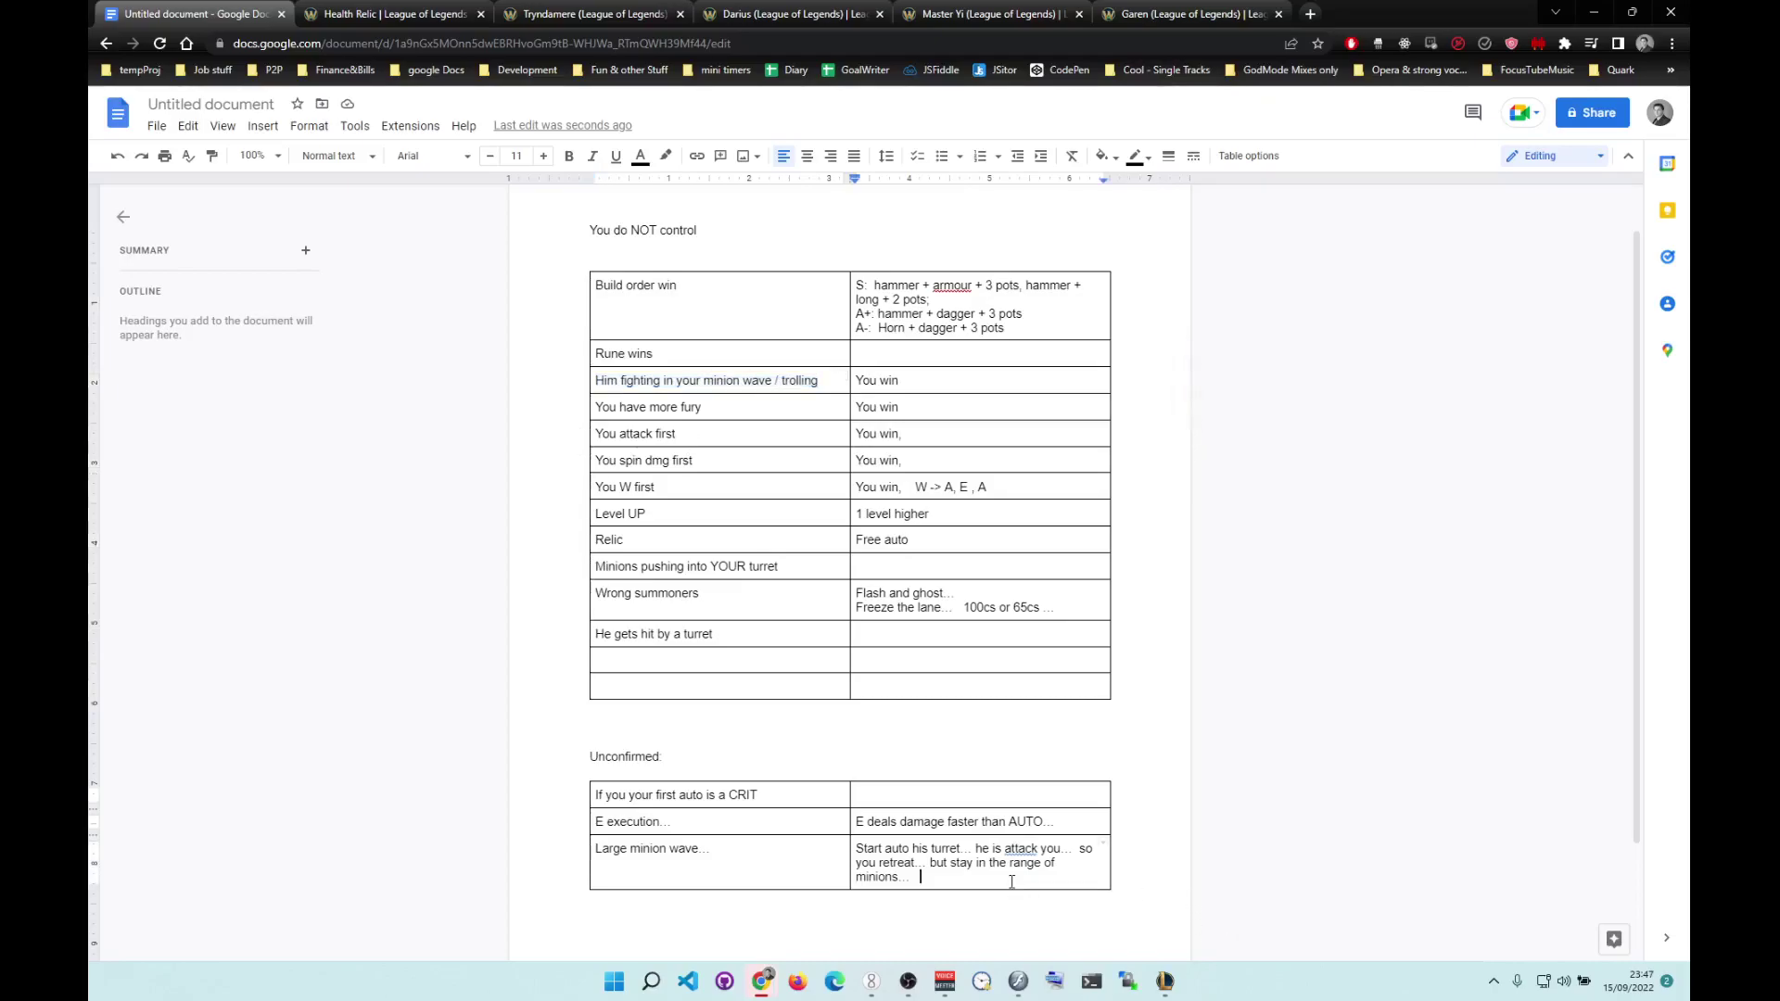
pyautogui.press('Tab')
pyautogui.hotkey('ctrl', 'z')
pyautogui.click(659, 759)
pyautogui.tripleClick(659, 758)
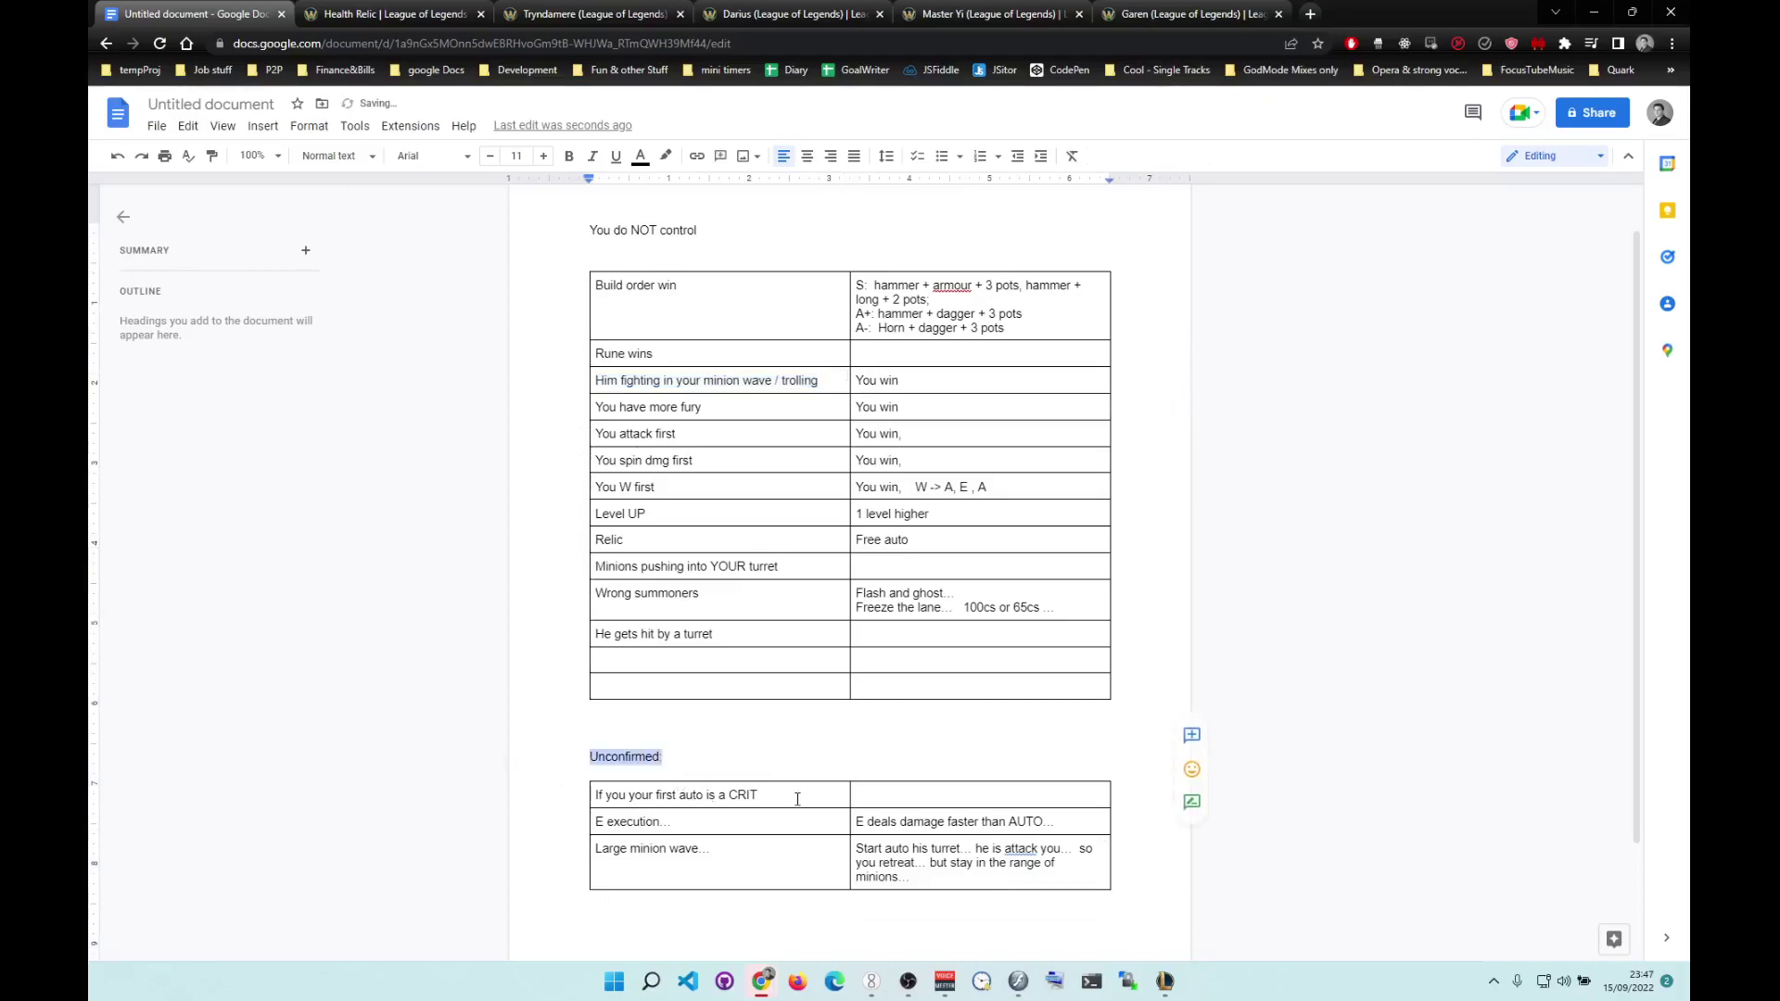
# Add two rows labelled "He cancels an auto" and "He misses his spin" to the Unconfirmed table.
pyautogui.click(938, 881)
pyautogui.press('Tab')
pyautogui.write('He can')
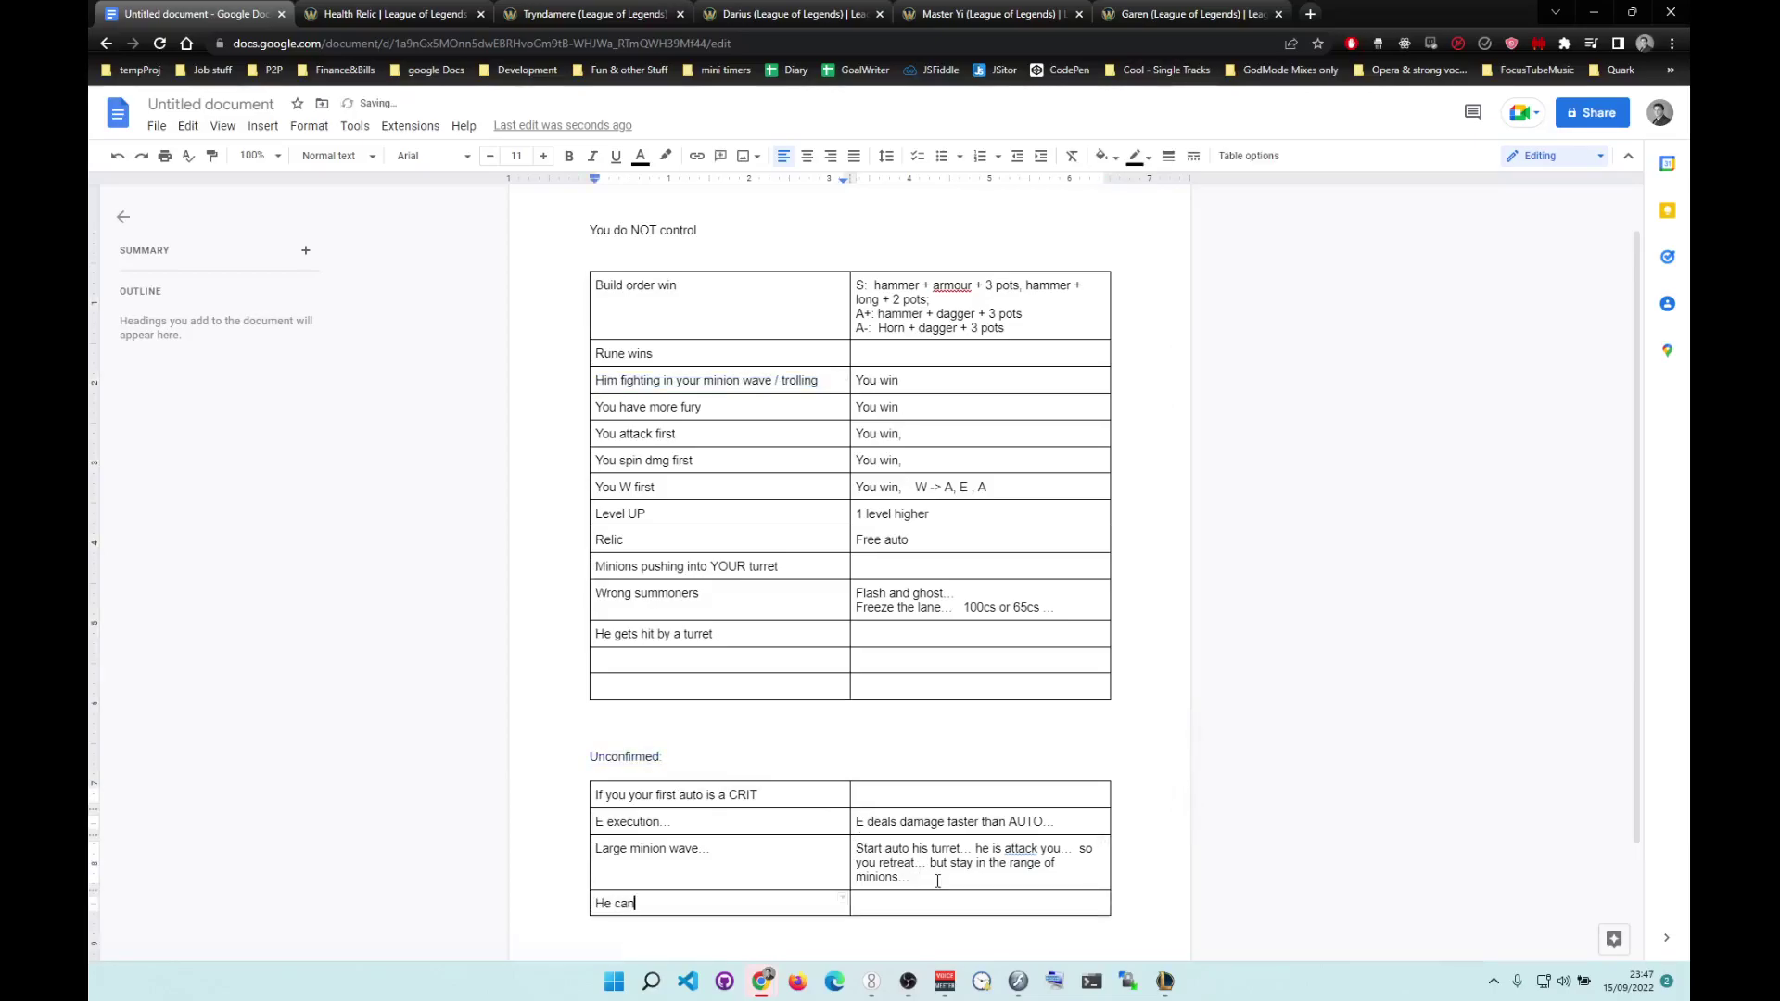
pyautogui.write('cels an auto')
pyautogui.press('Tab')
pyautogui.press('Tab')
pyautogui.write('He misse')
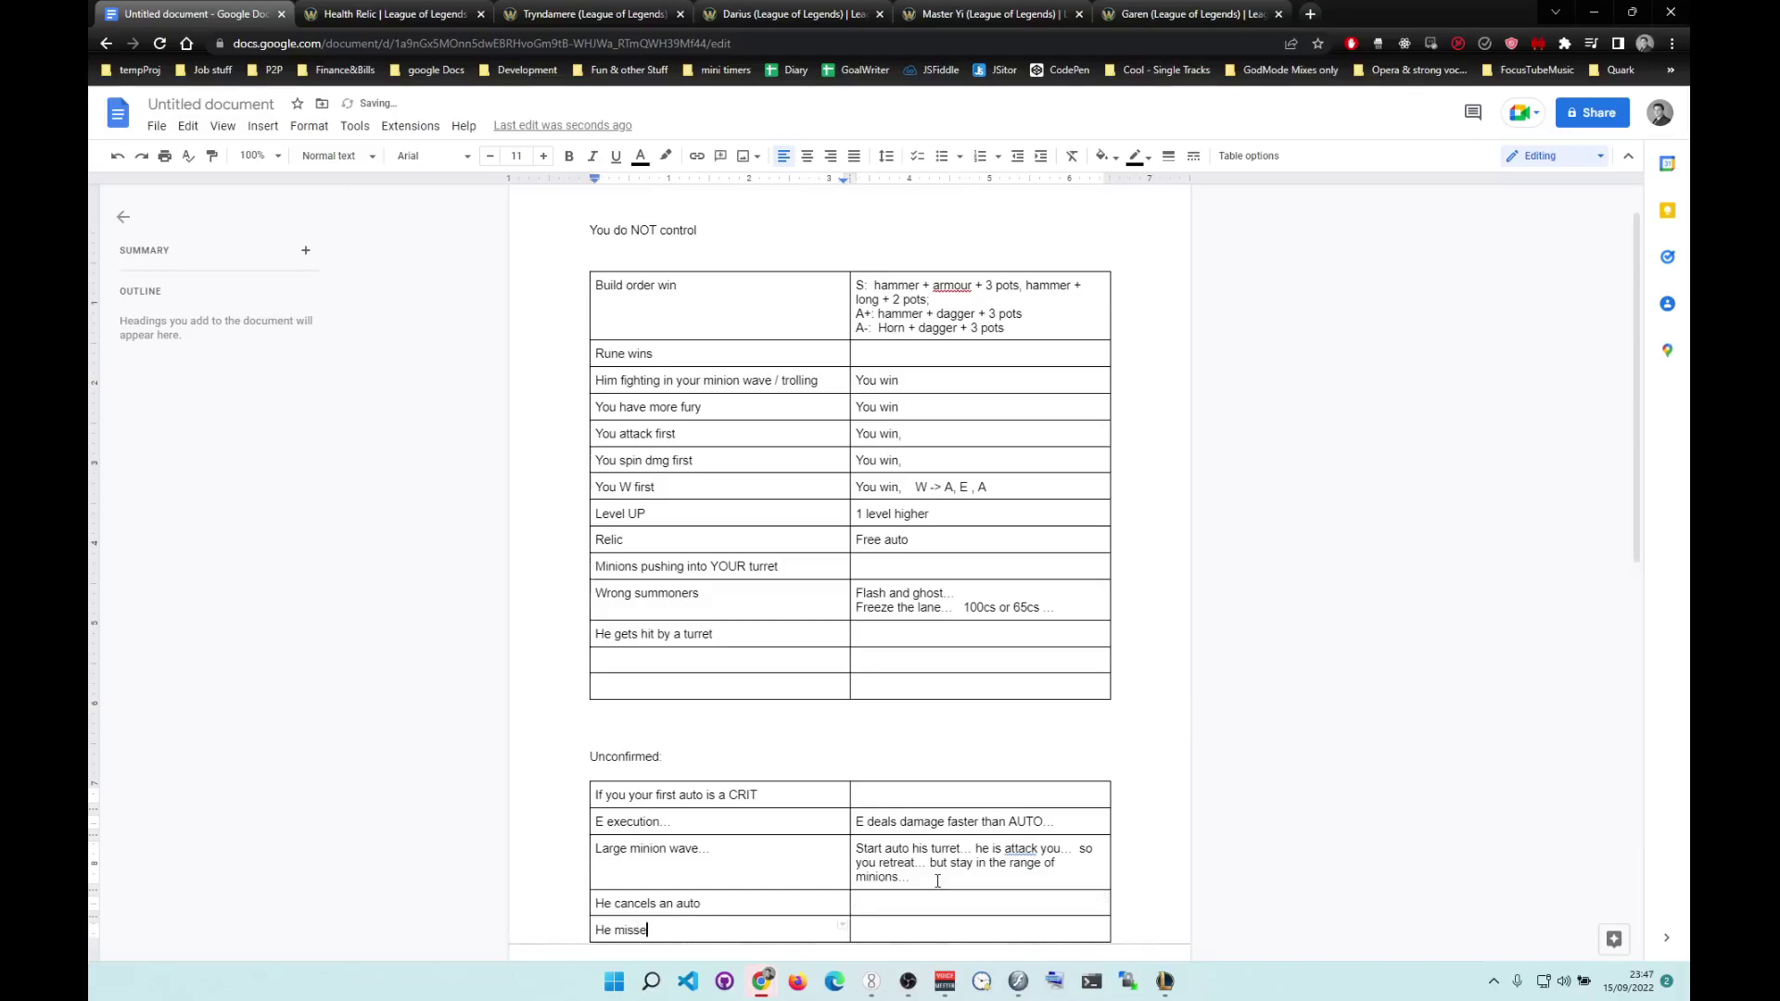
pyautogui.write('s his spin')
# Add a row labelled "He doesn't E you" below the missed-spin row.
pyautogui.press('Tab')
pyautogui.press('Tab')
pyautogui.write('He d')
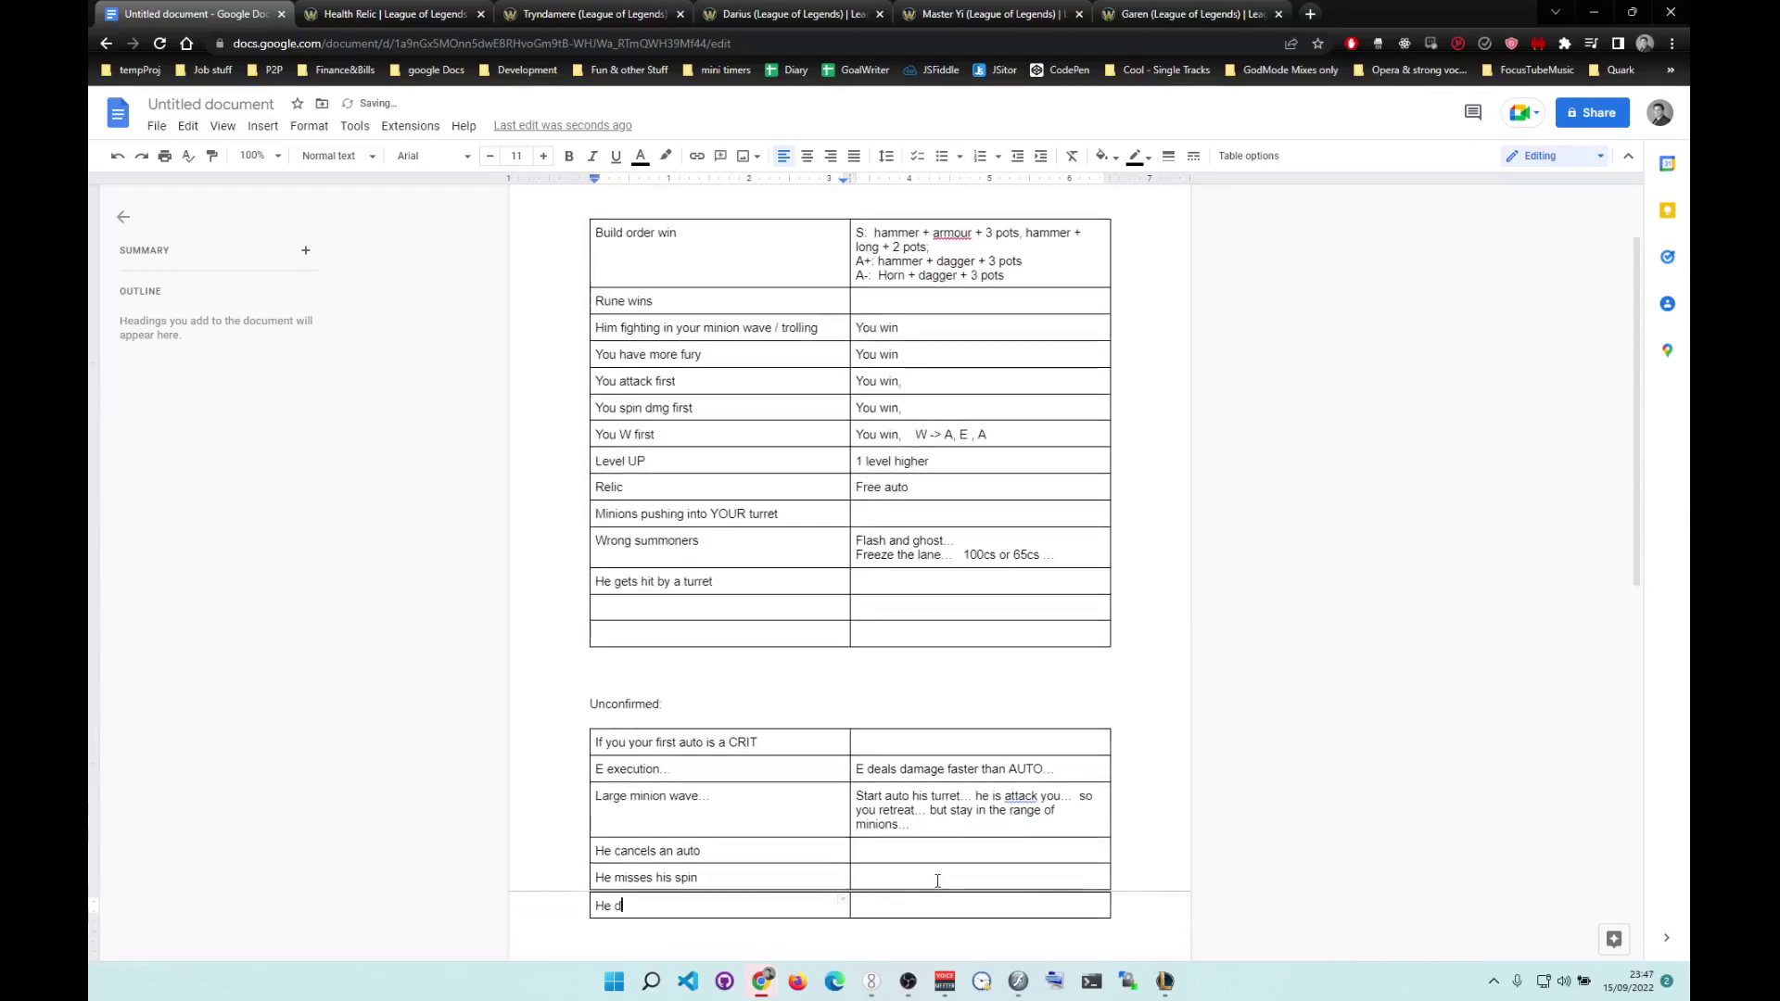
pyautogui.write("oesn't E you")
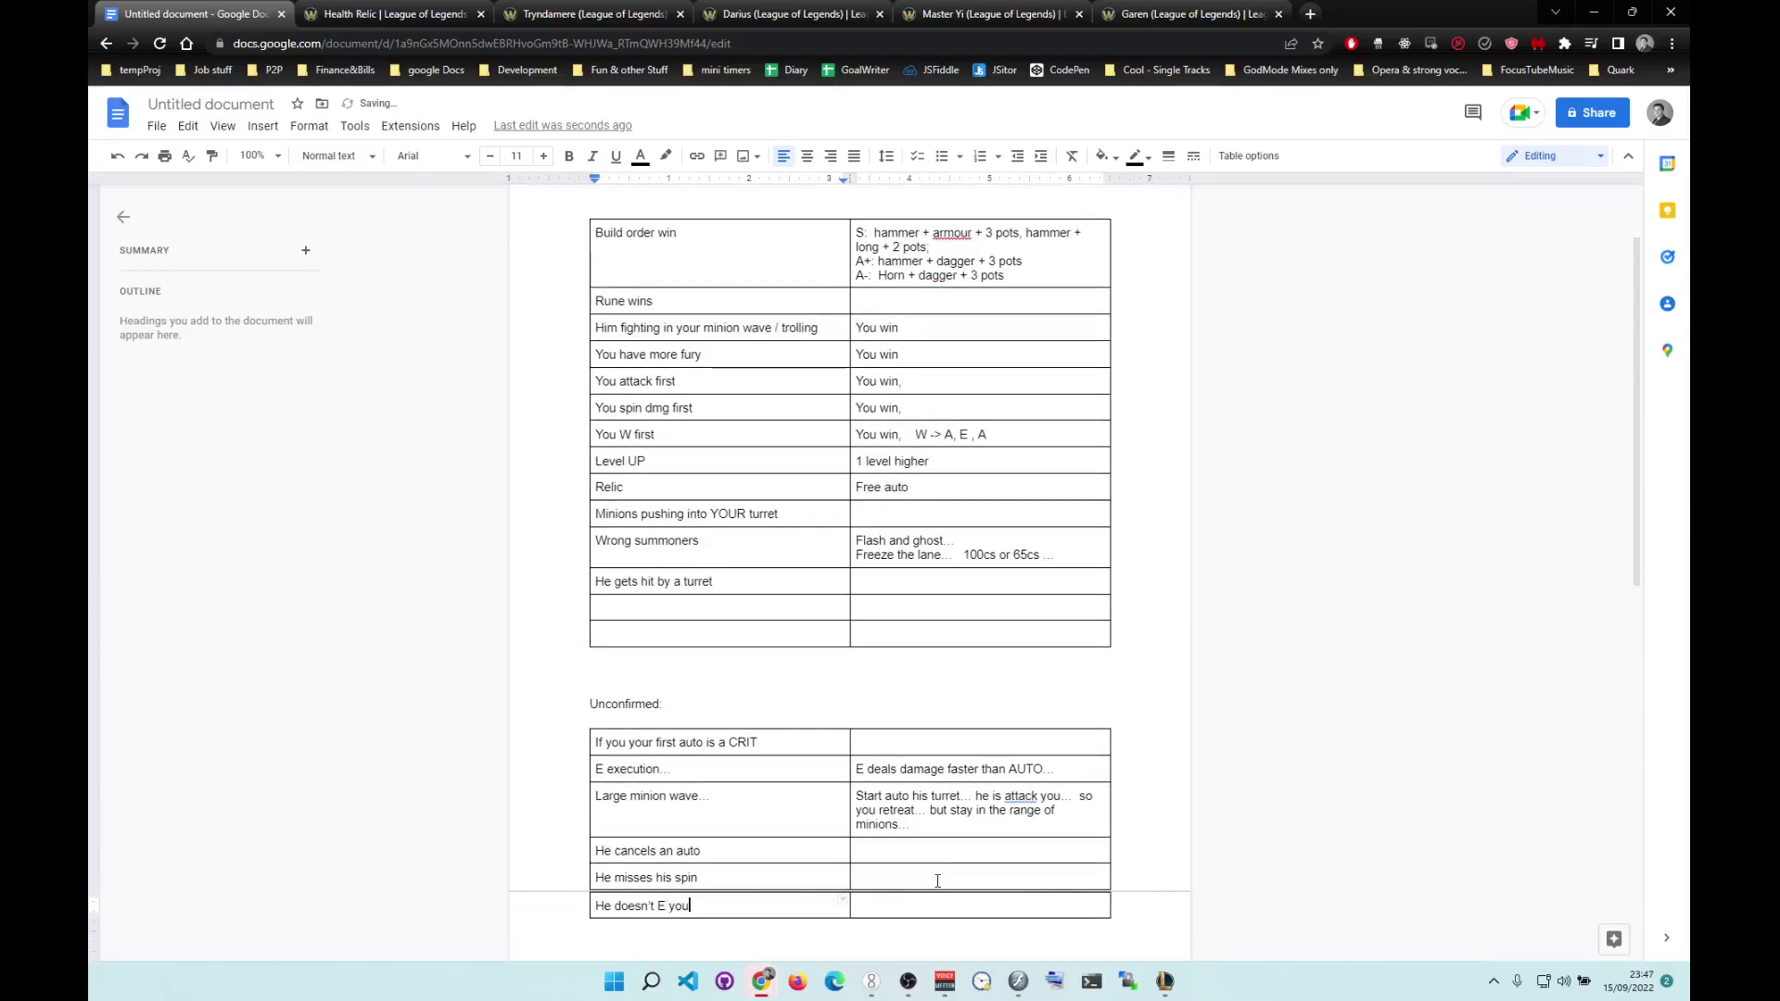
# Add a row labelled "He levels wrong ability" with the skill order "Q > E > W > level 6 > r" beside it.
pyautogui.press('Tab')
pyautogui.press('Tab')
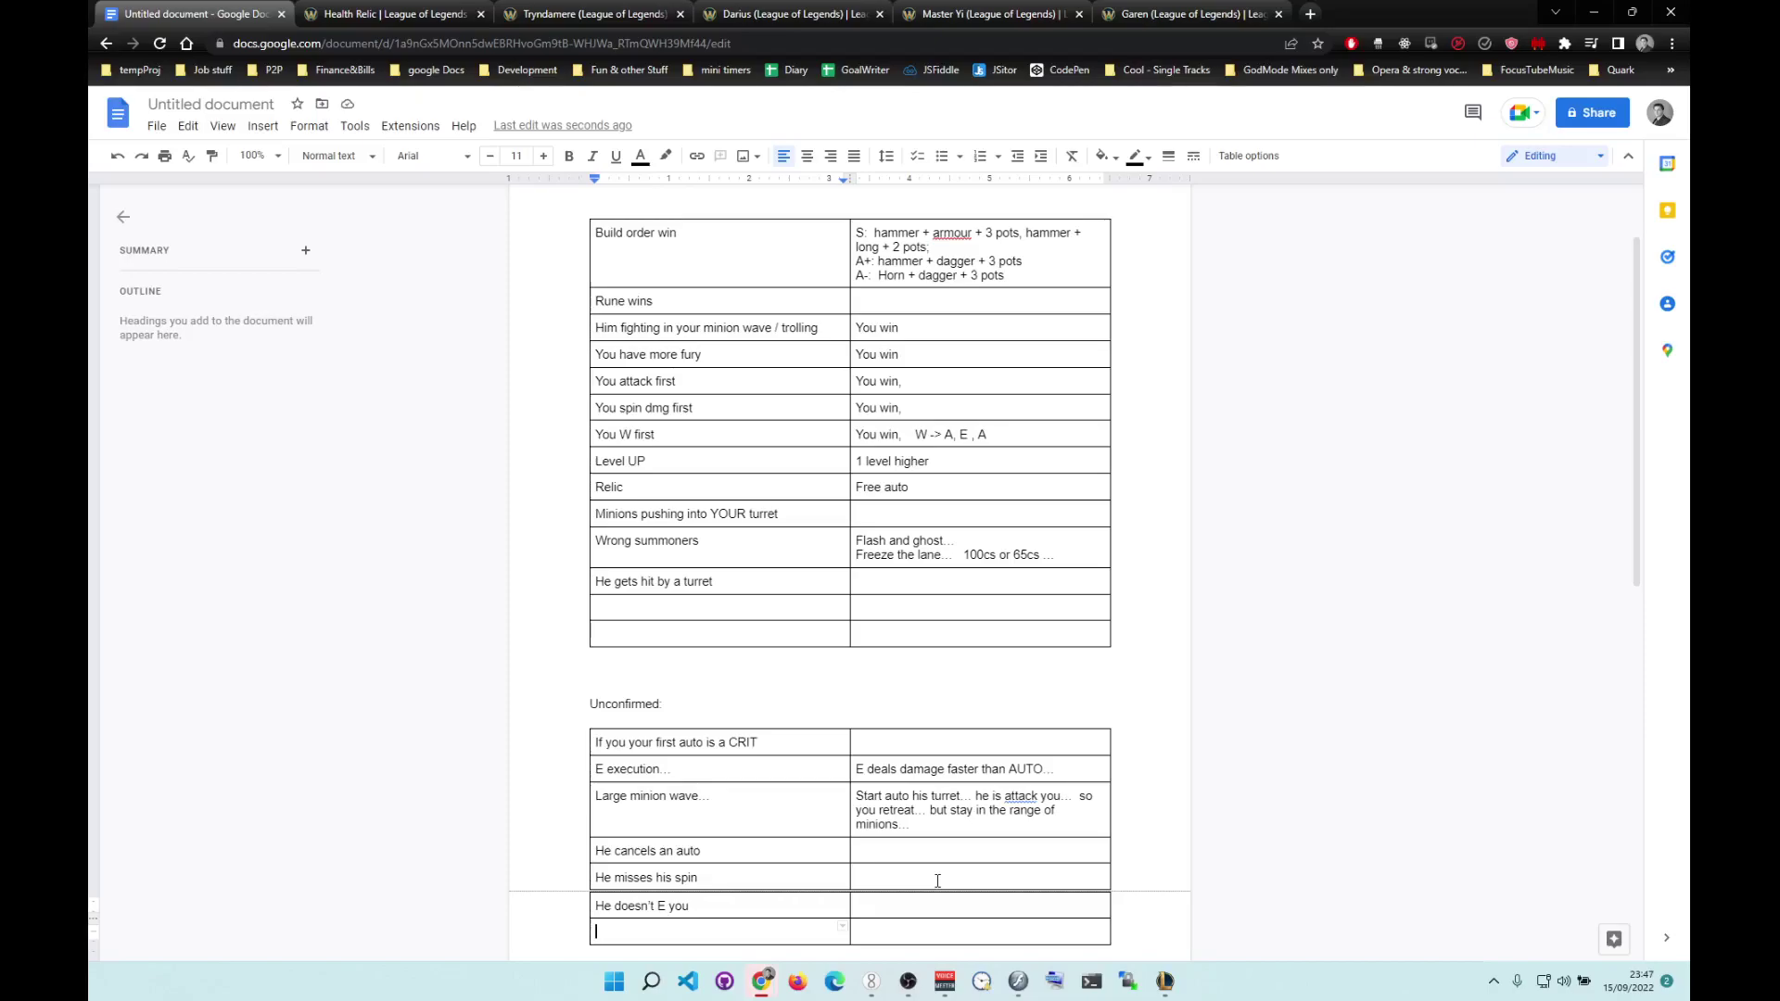
pyautogui.write('He levels wrong ability')
pyautogui.press('Tab')
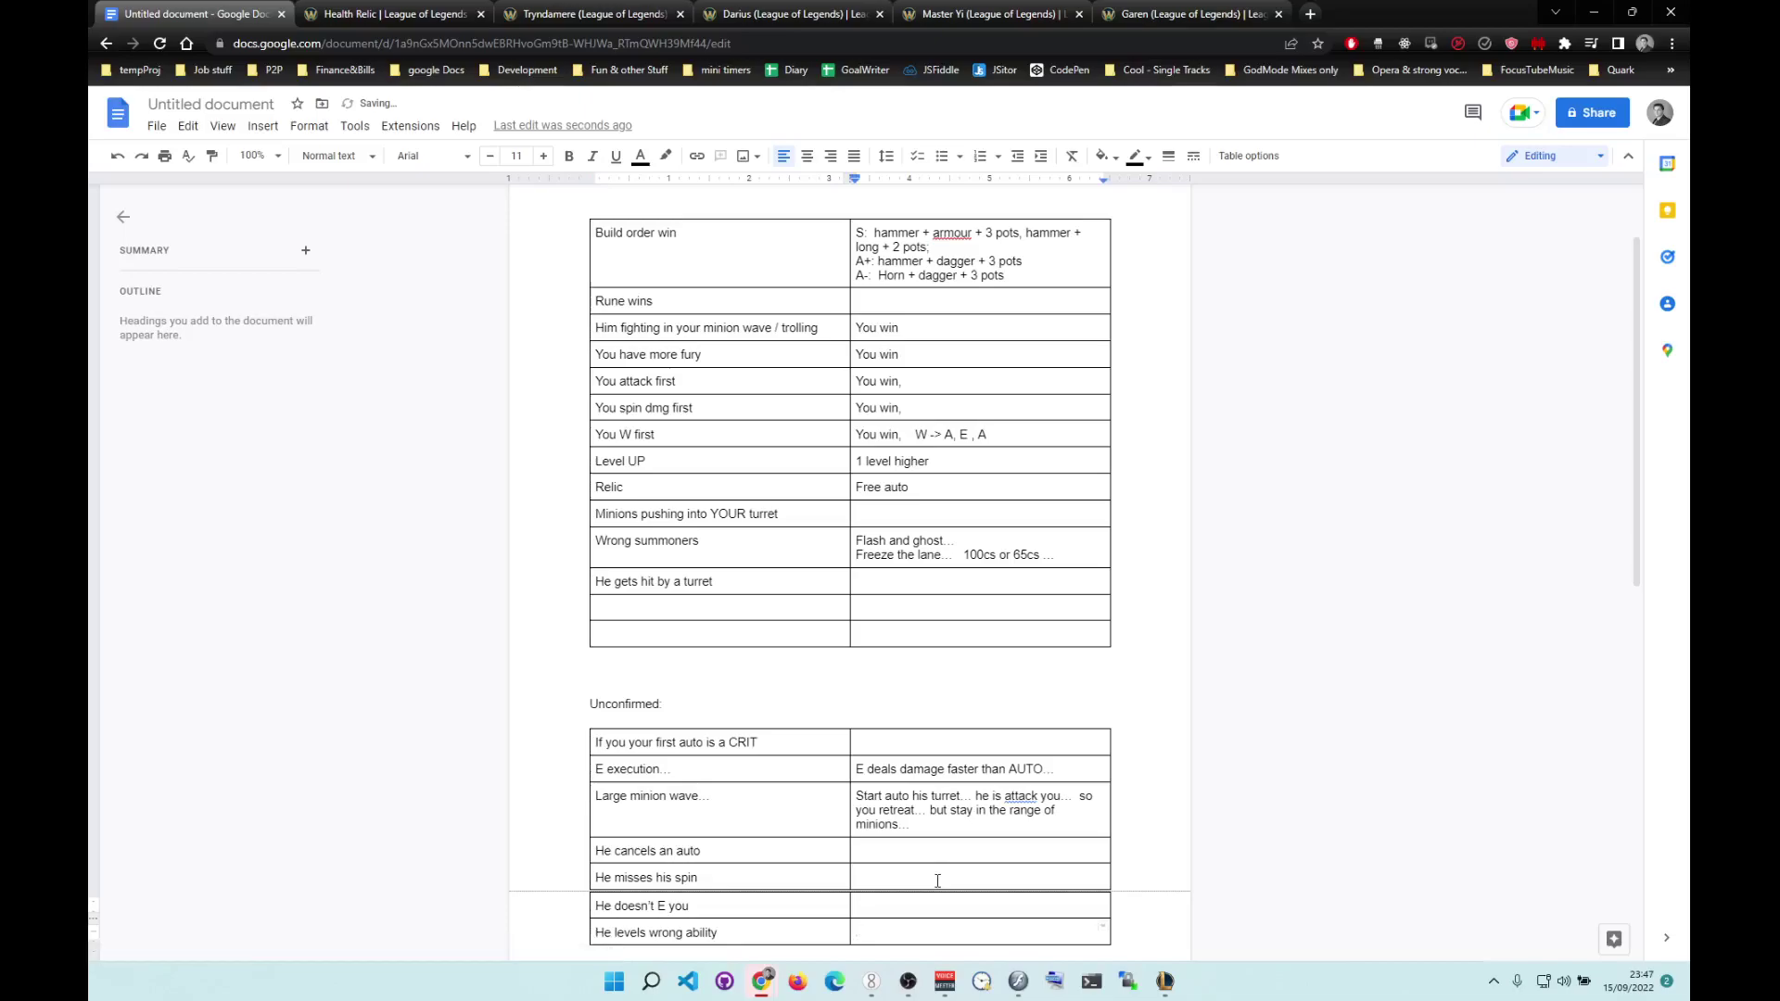
pyautogui.write('Q > E > W > level 6 > R')
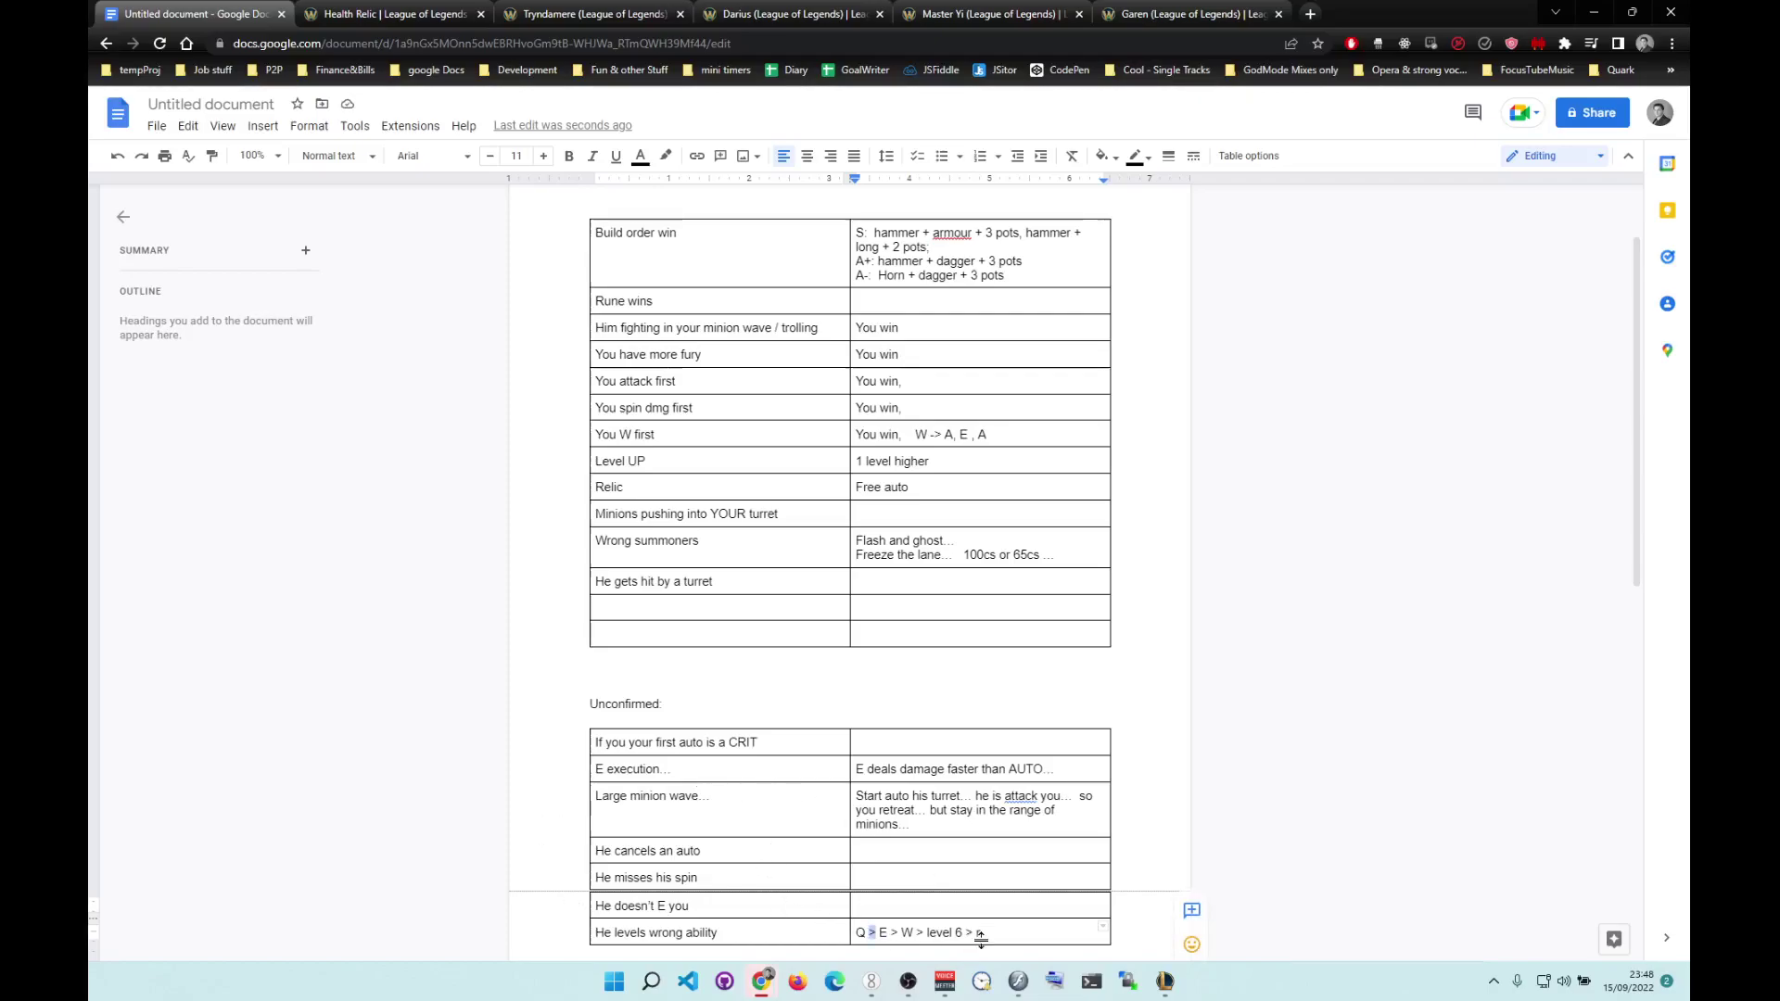
# Highlight the "He levels wrong ability" row together with its skill order.
pyautogui.moveTo(989, 938); pyautogui.dragTo(759, 928)
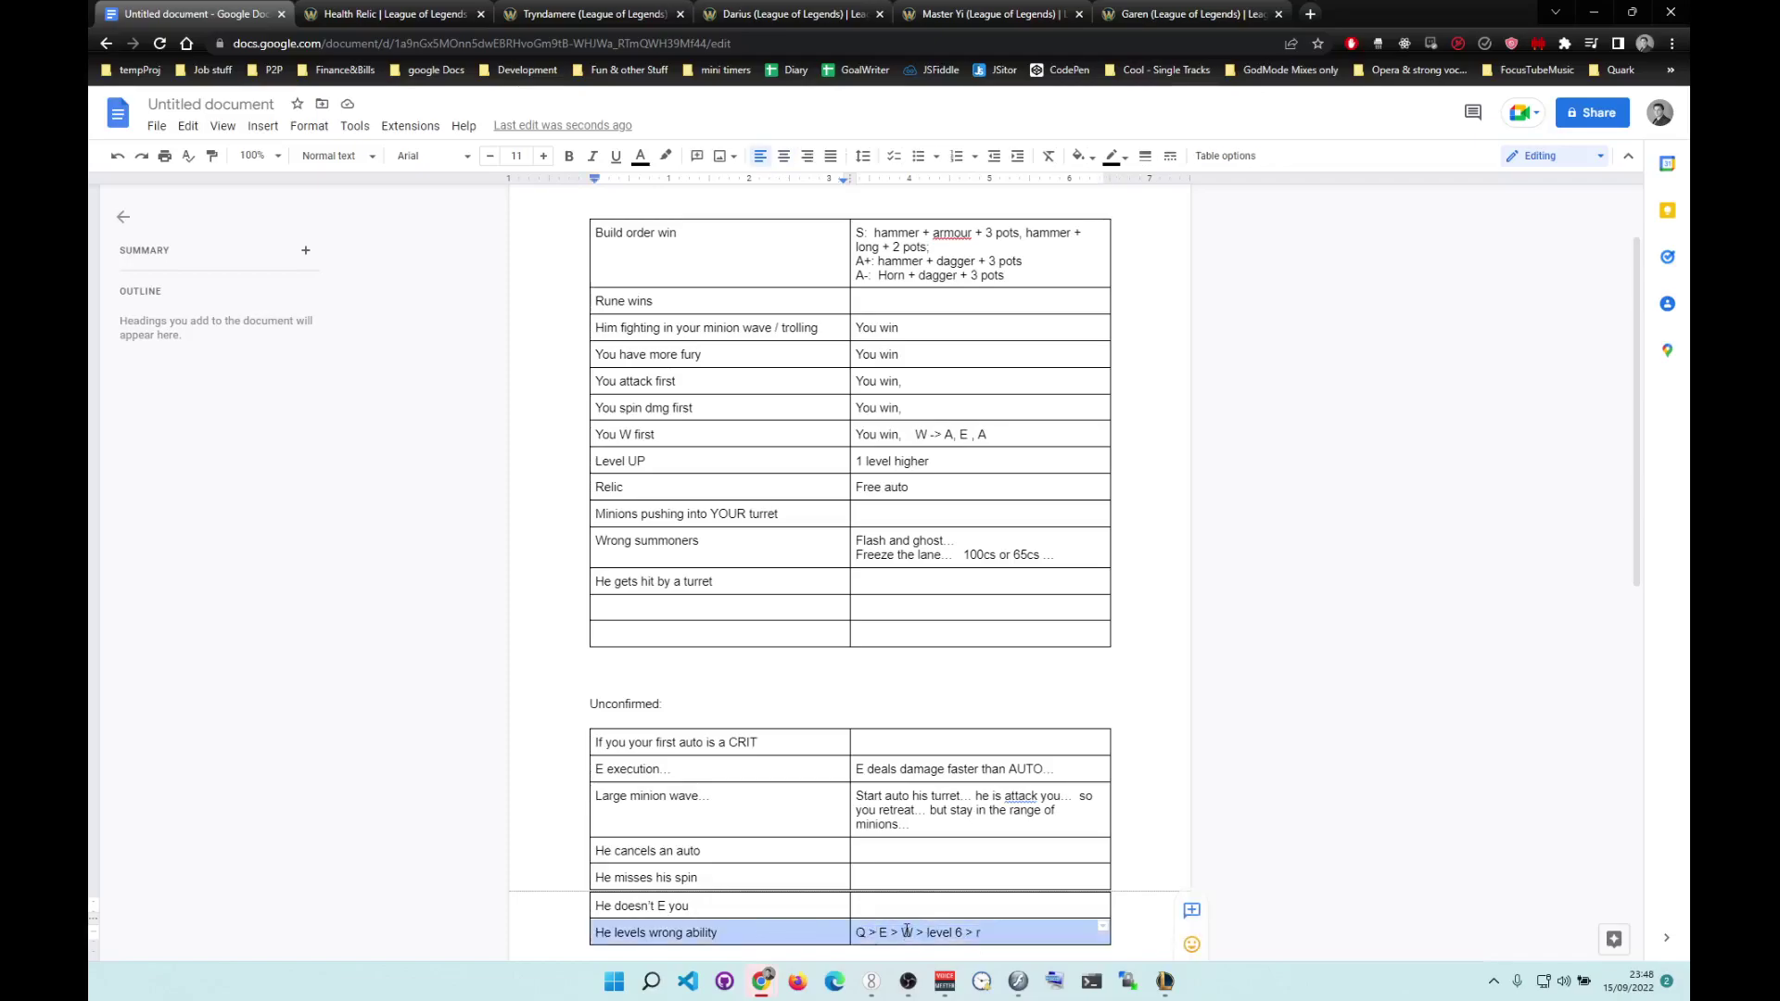
pyautogui.click(904, 932)
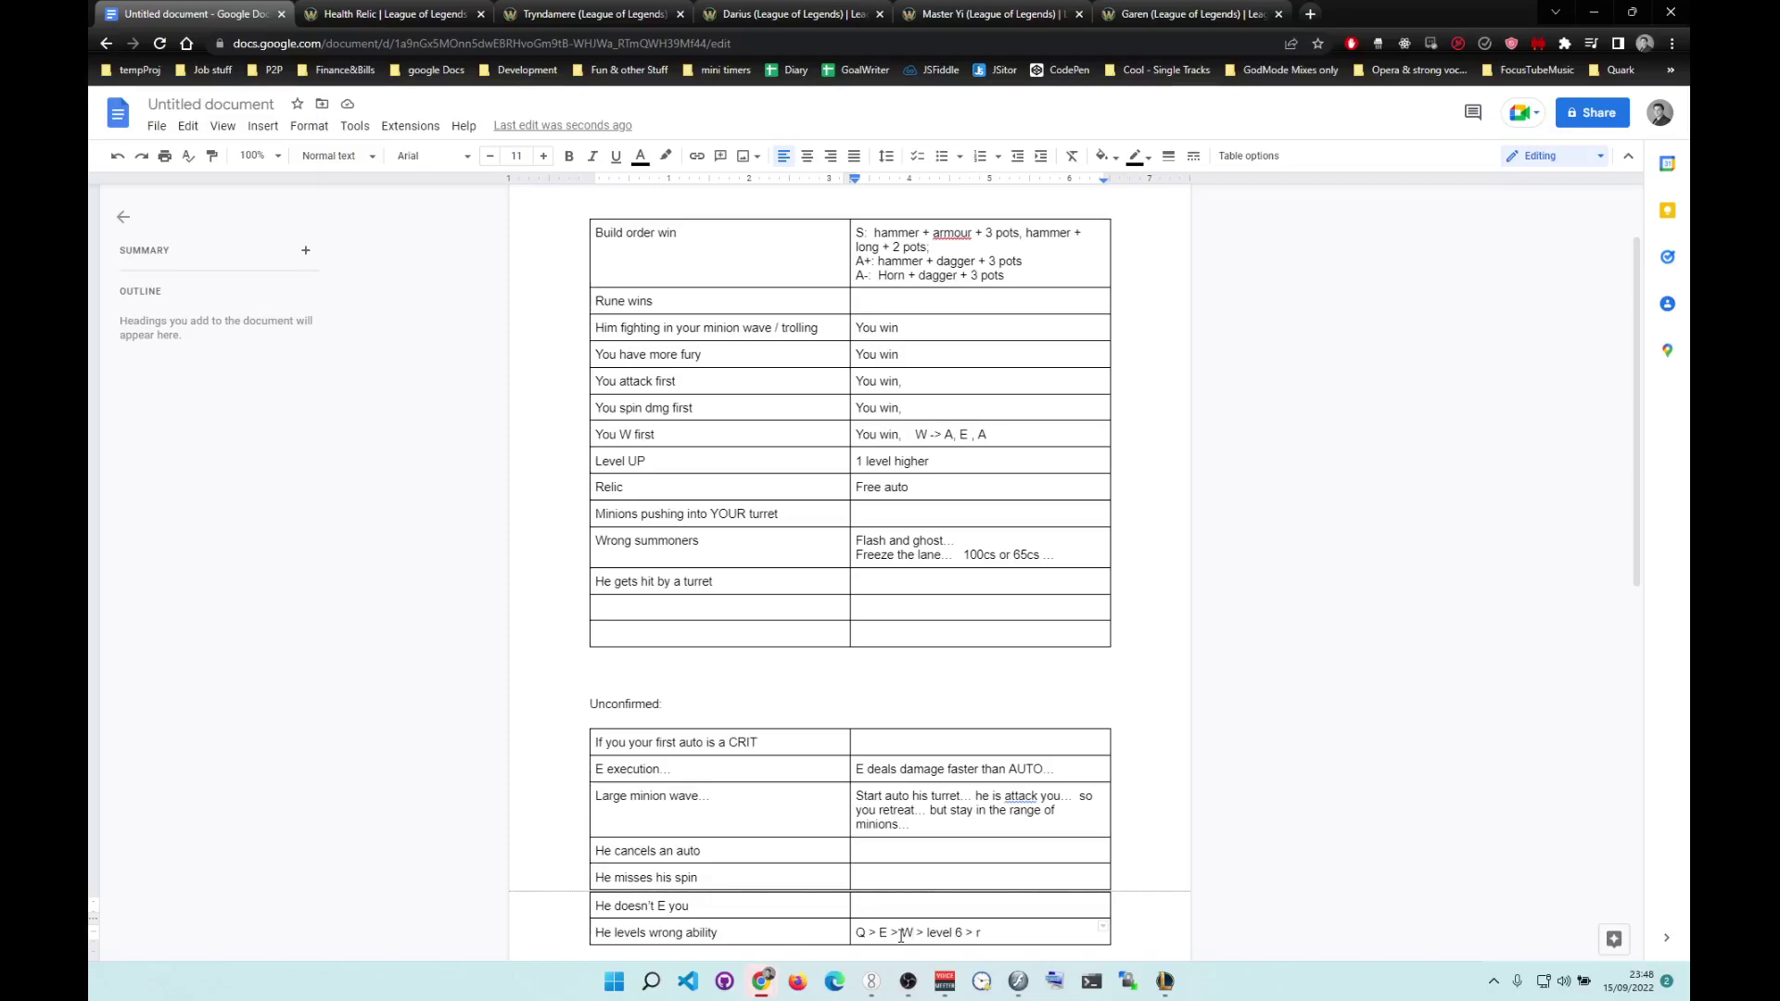
pyautogui.scroll(-3, 939, 659)
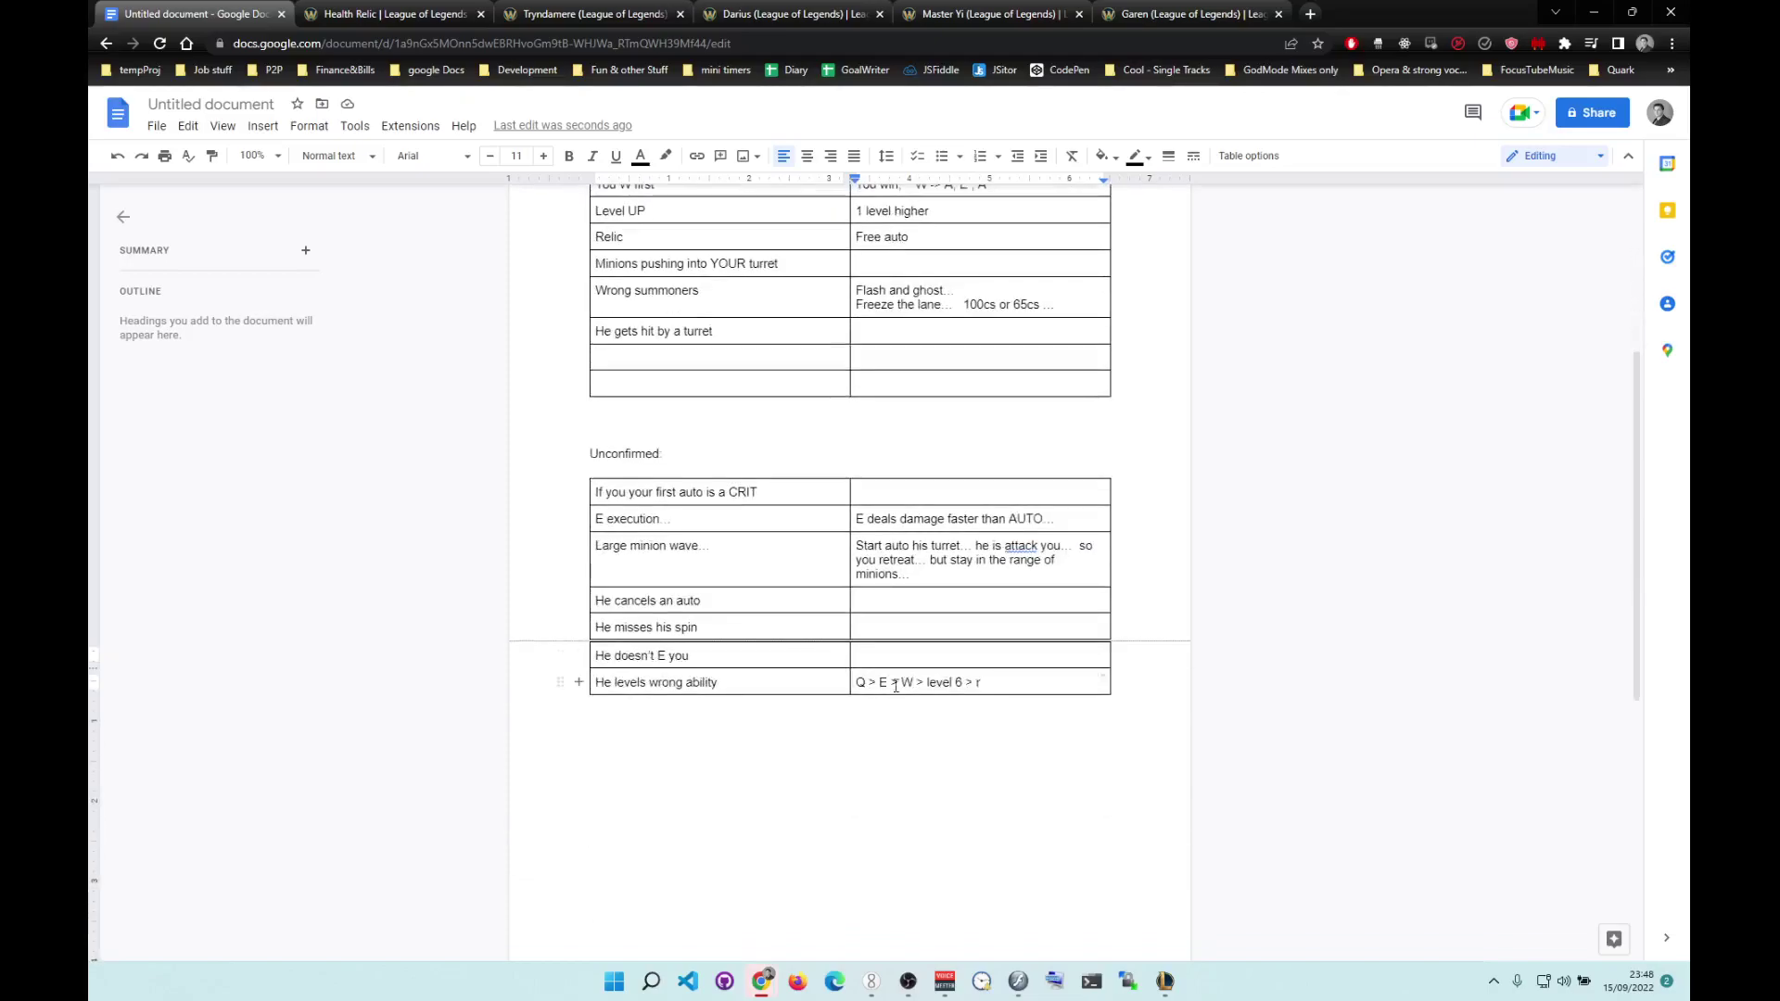
pyautogui.moveTo(985, 684); pyautogui.dragTo(701, 690)
pyautogui.click(788, 687)
pyautogui.moveTo(983, 683); pyautogui.dragTo(643, 679)
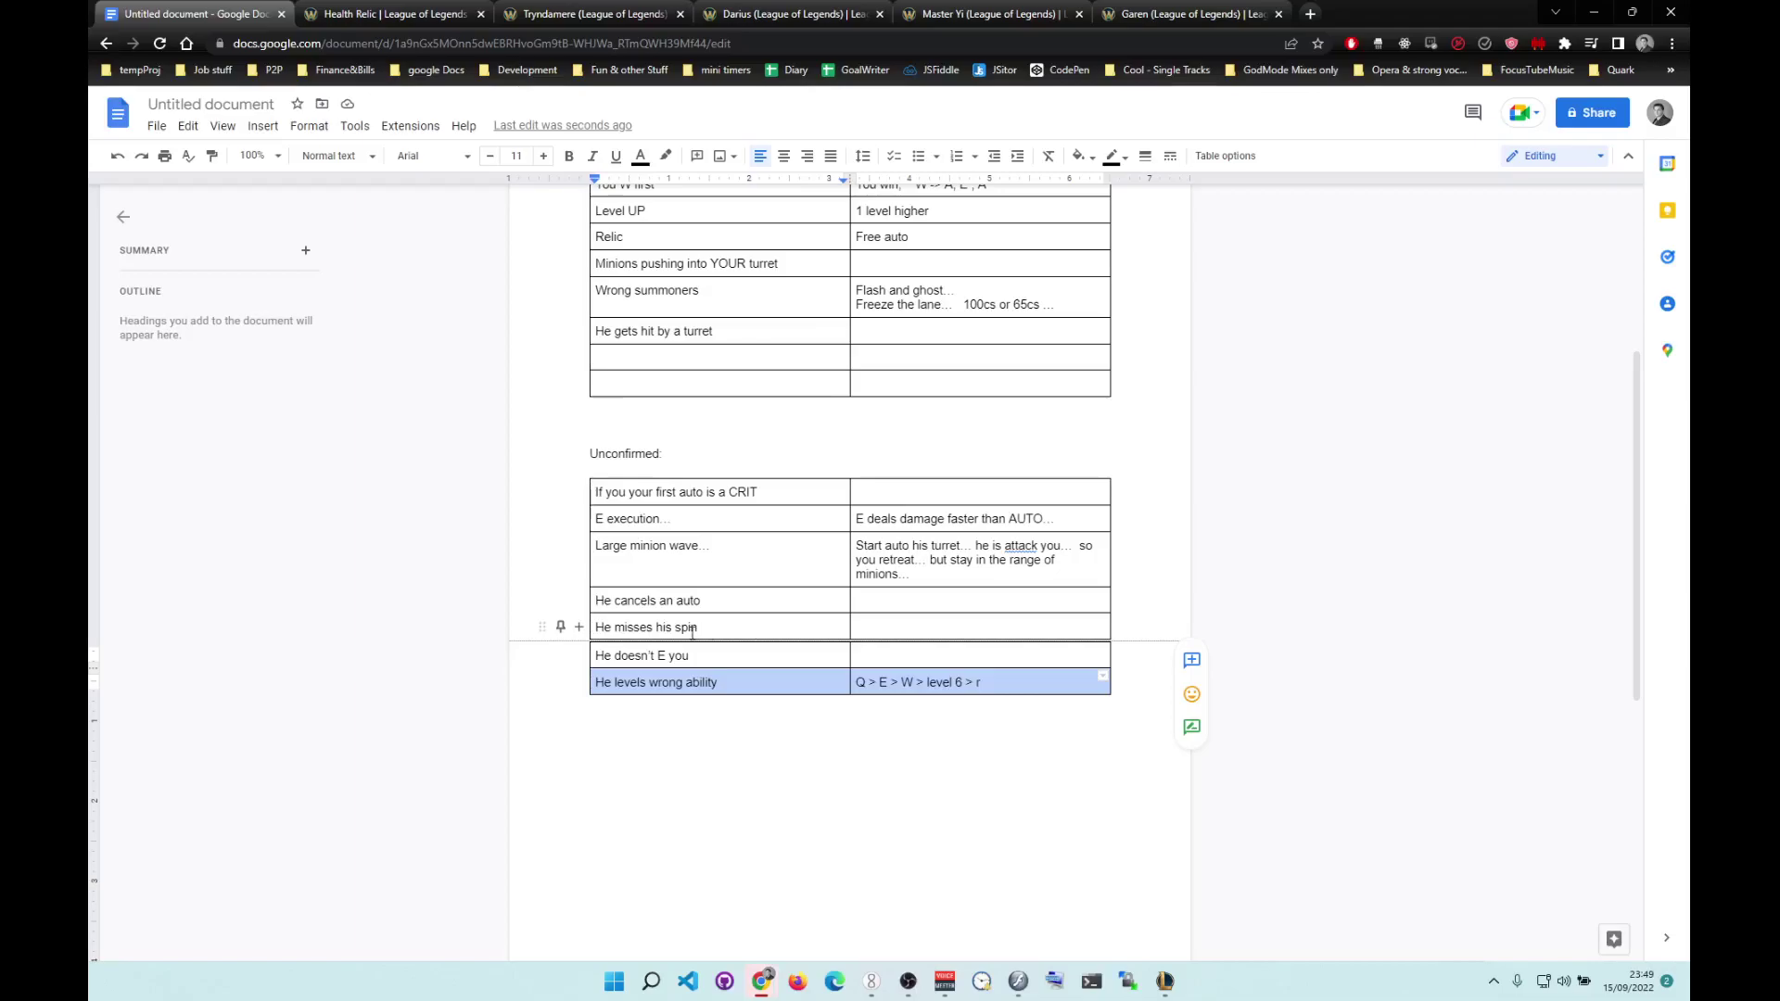
# Rename the document as "Trynda vs Trynda win conditions".
pyautogui.scroll(3, 829, 578)
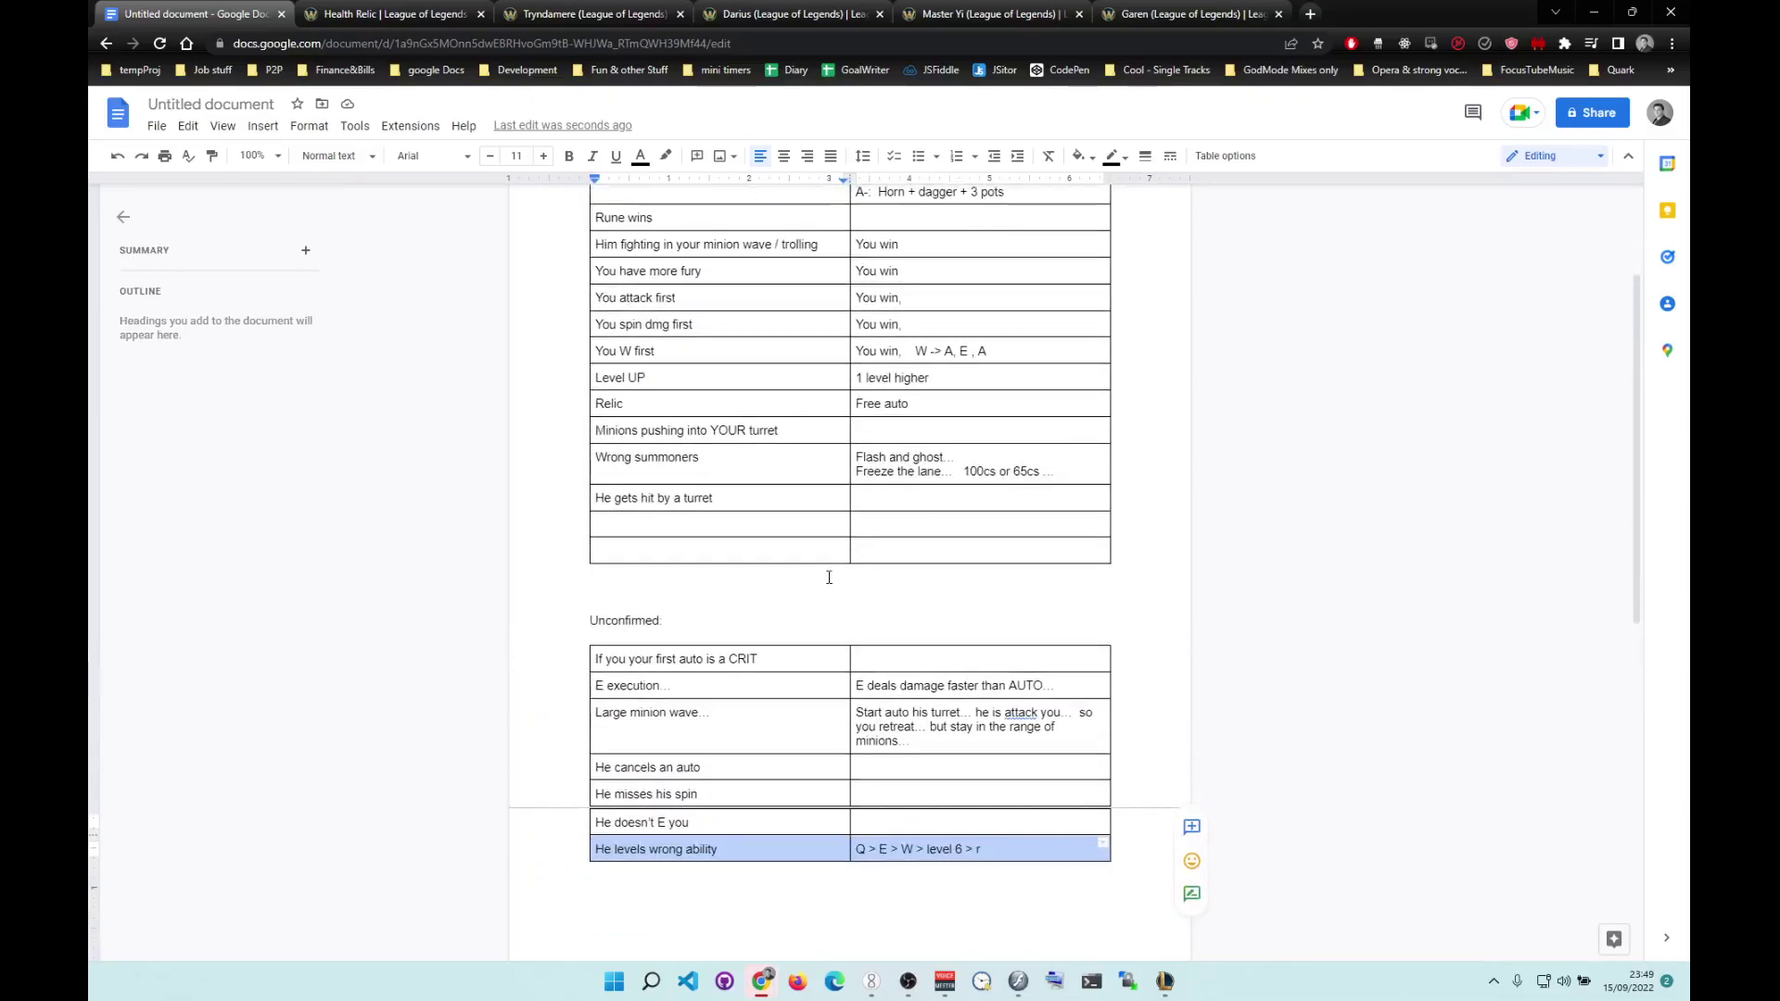
pyautogui.scroll(2, 829, 578)
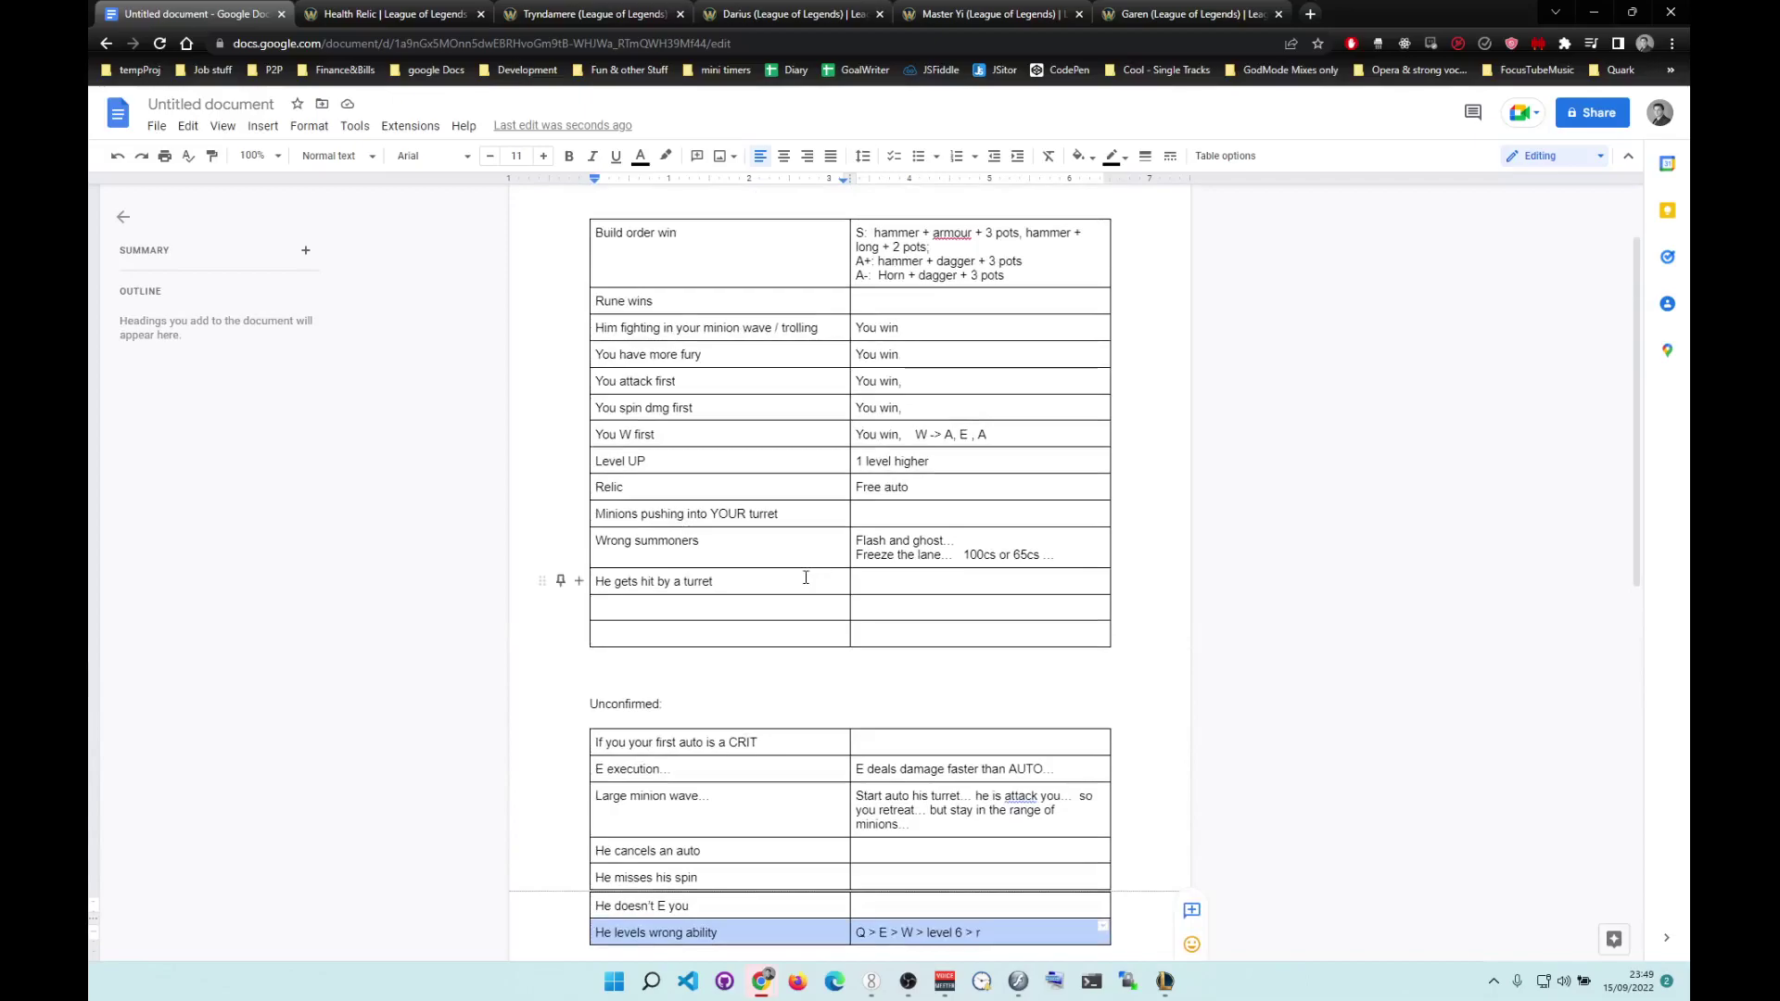
pyautogui.click(270, 105)
pyautogui.write('Trynda vs Trynda win conditions')
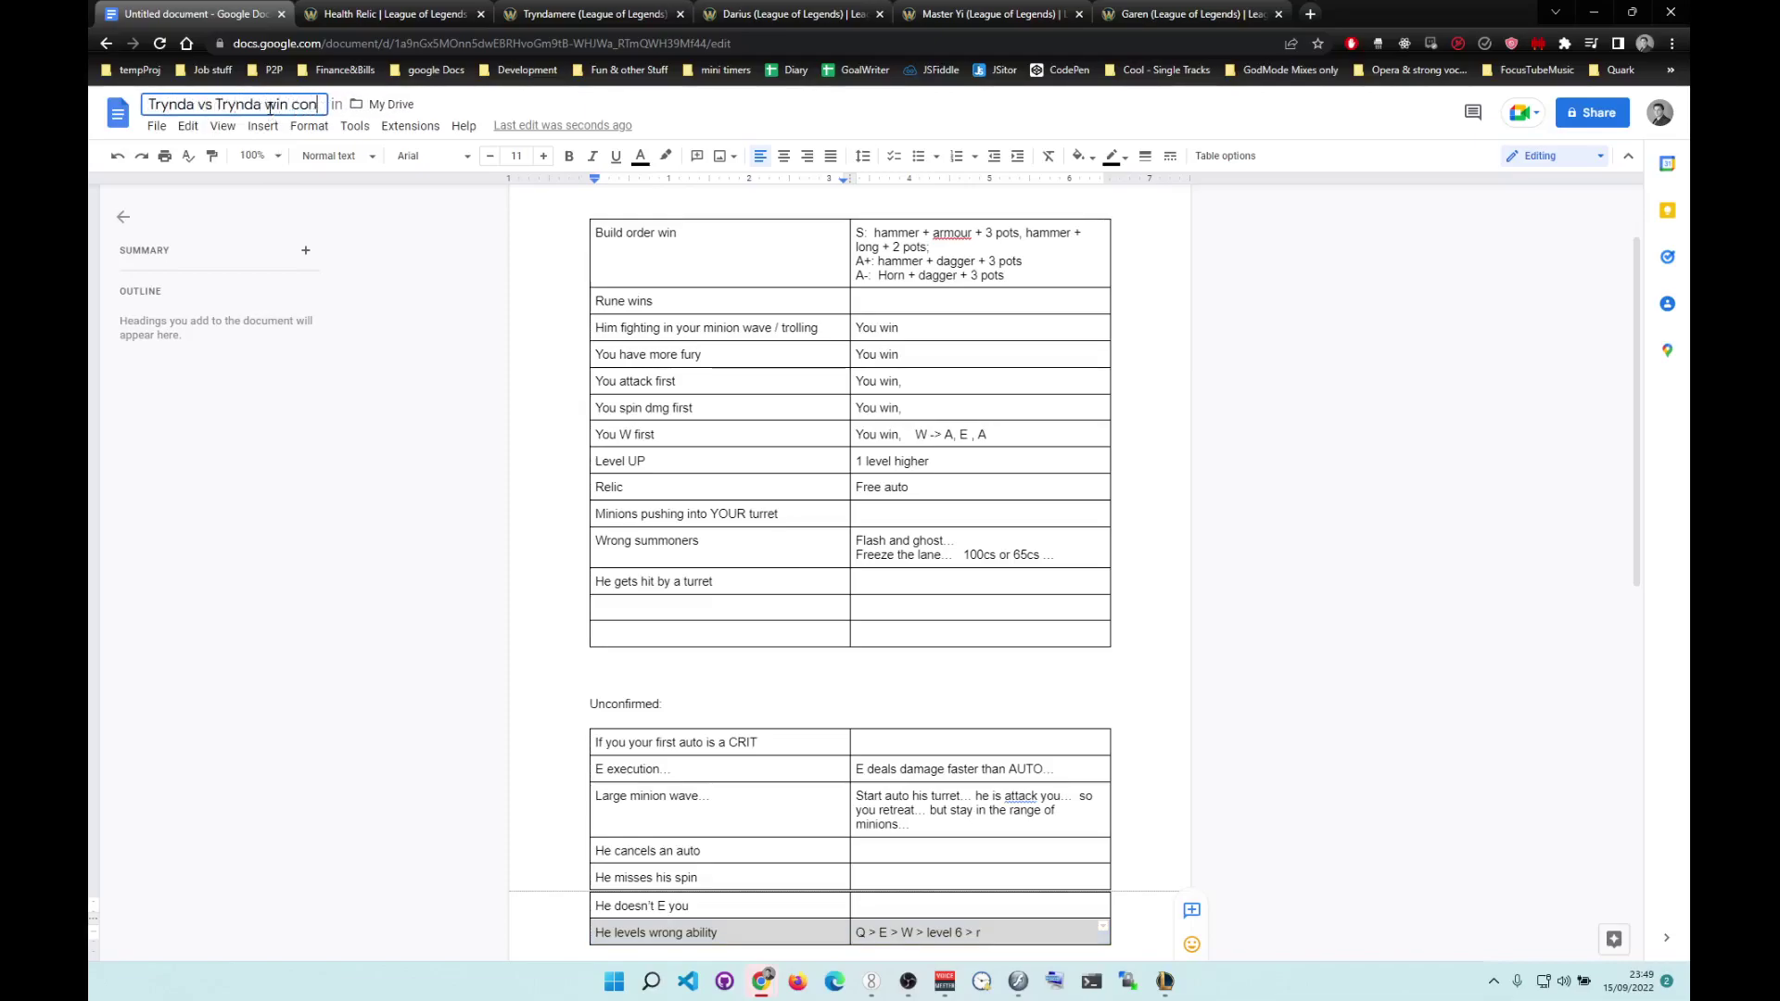
pyautogui.press('Return')
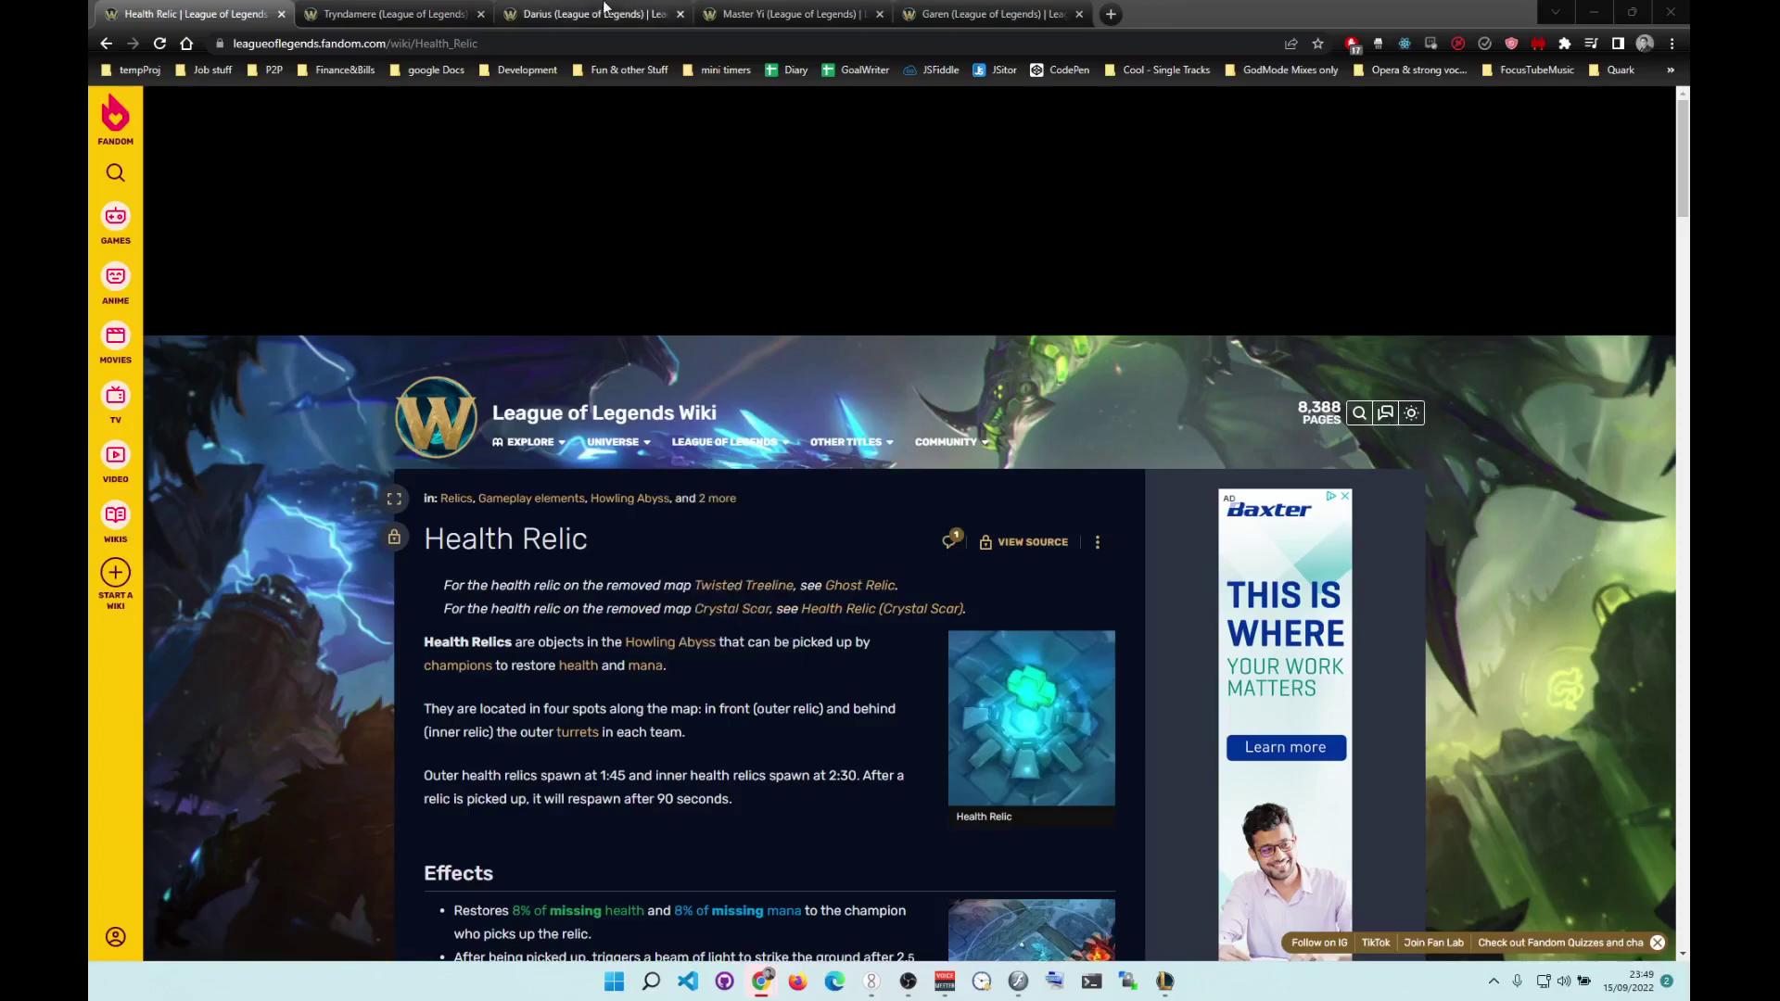
# Look through the effects, notes and strategy sections of the Health Relic wiki page.
pyautogui.scroll(-3, 816, 236)
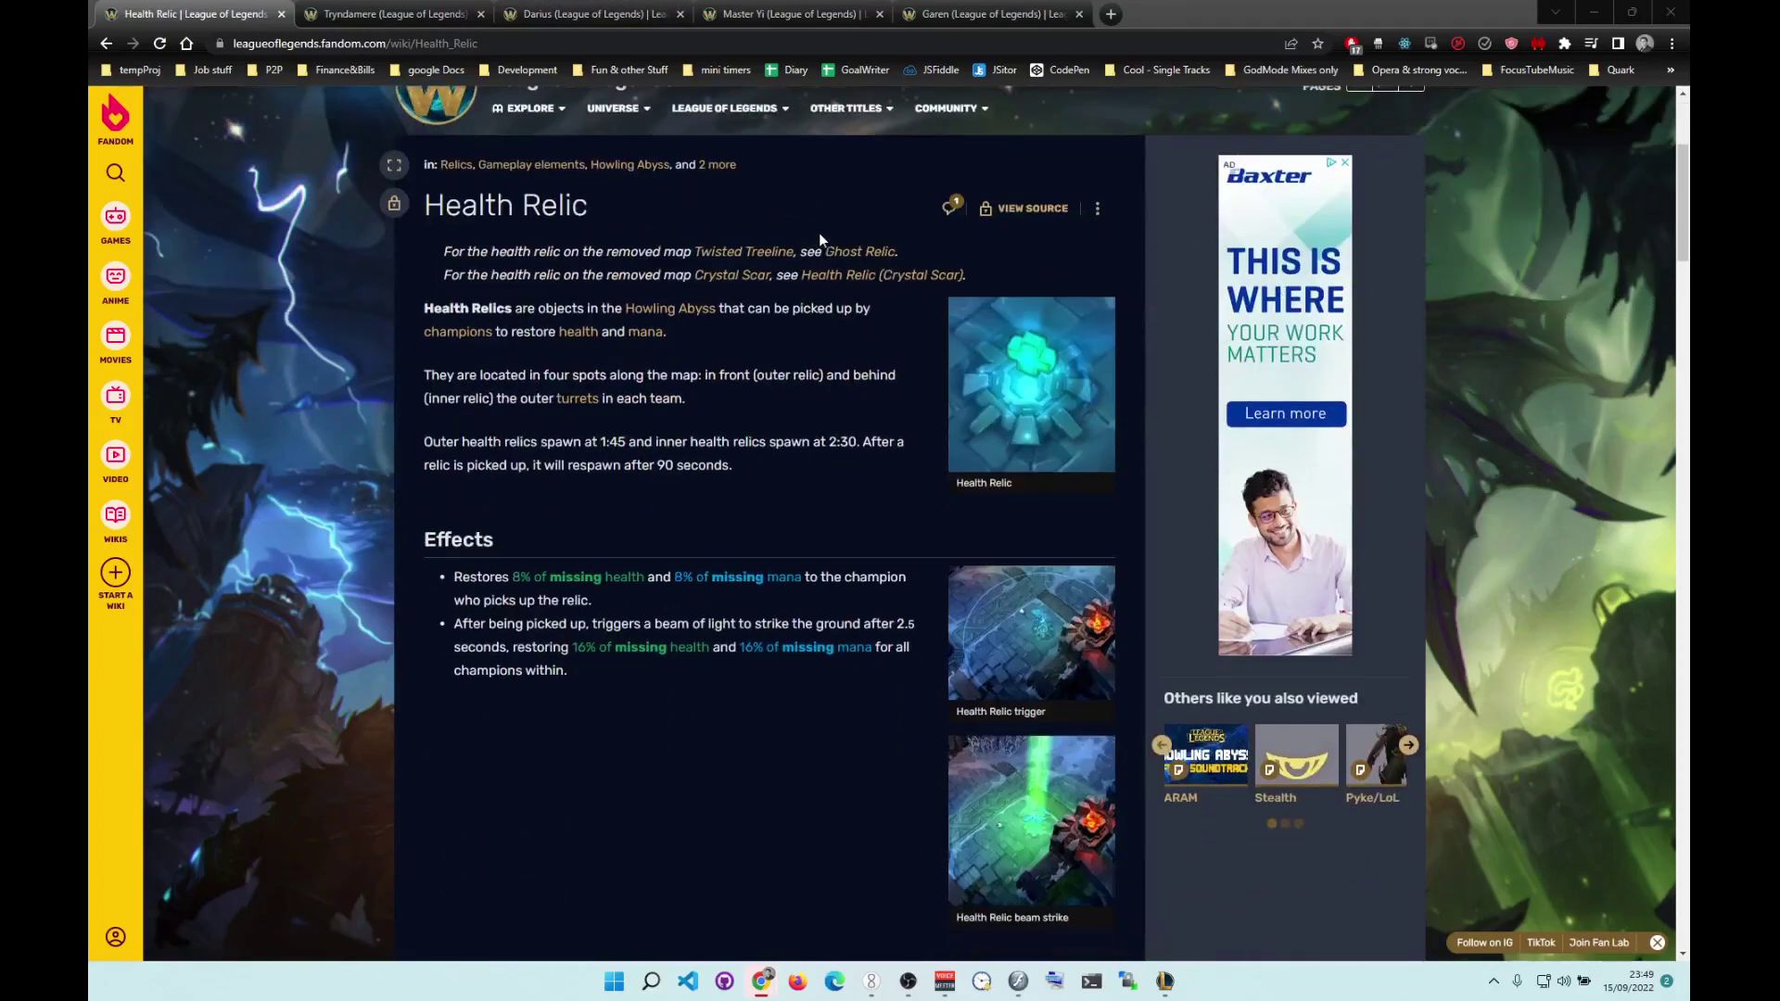
pyautogui.scroll(-3, 821, 241)
pyautogui.scroll(-3, 819, 231)
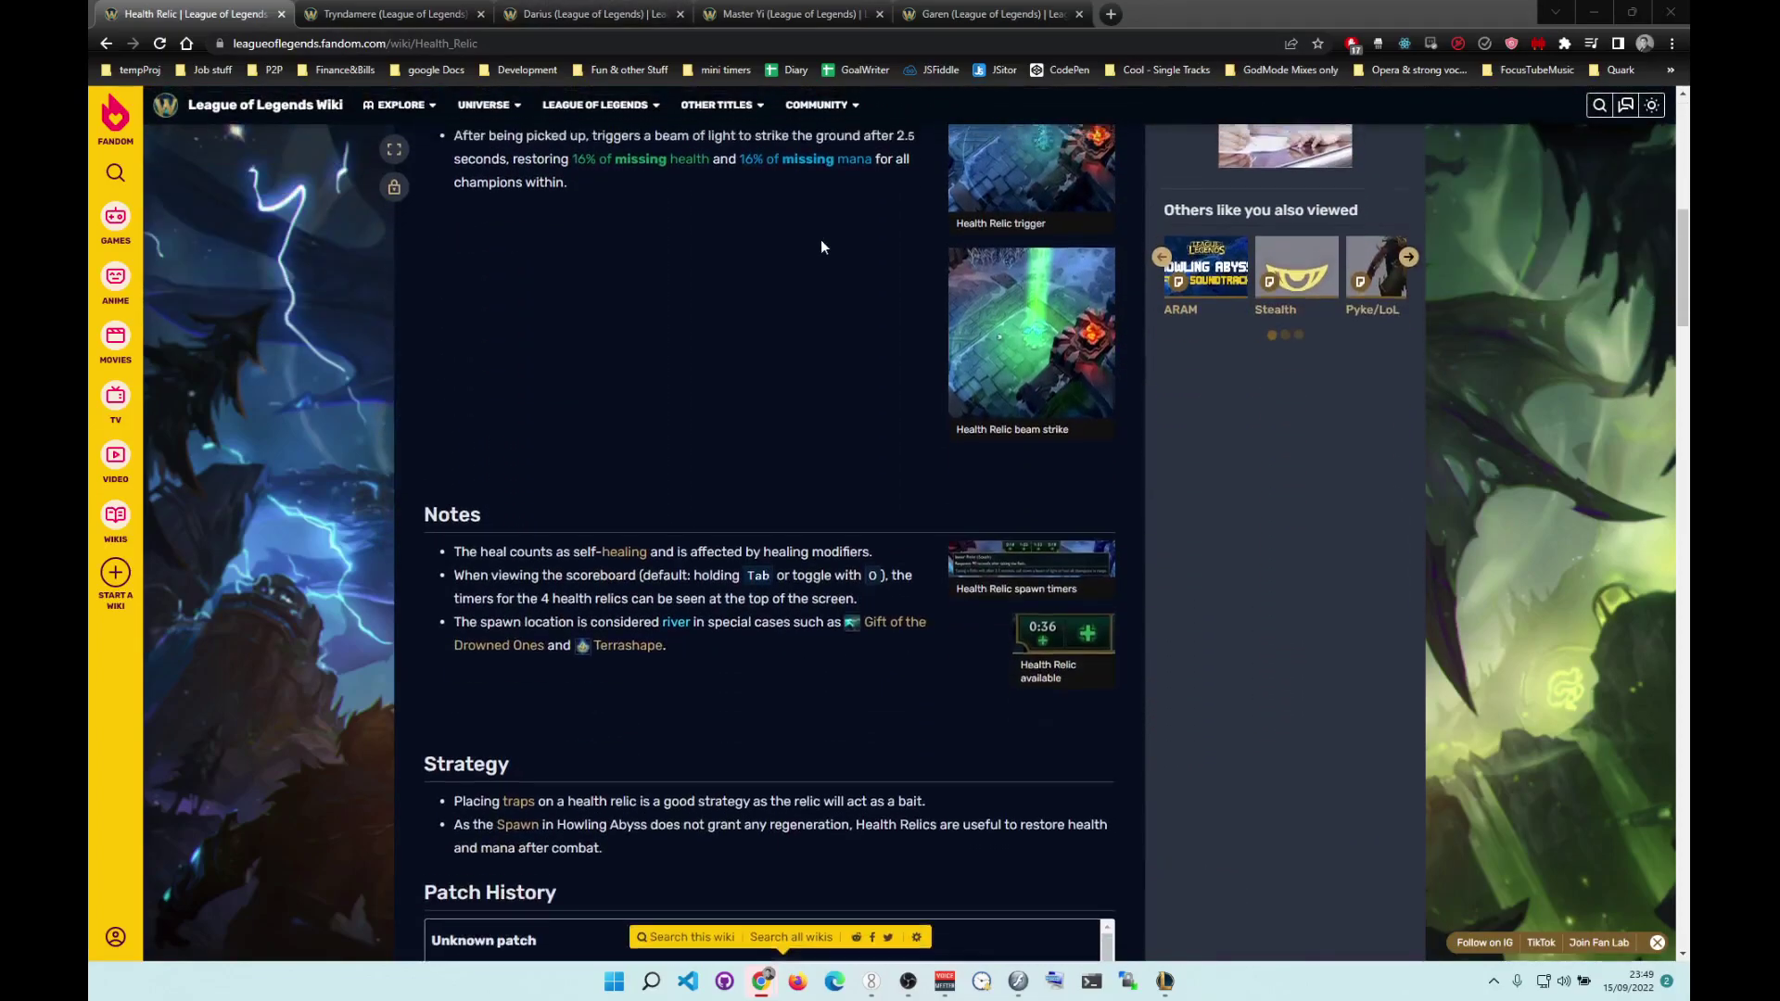
pyautogui.scroll(4, 819, 232)
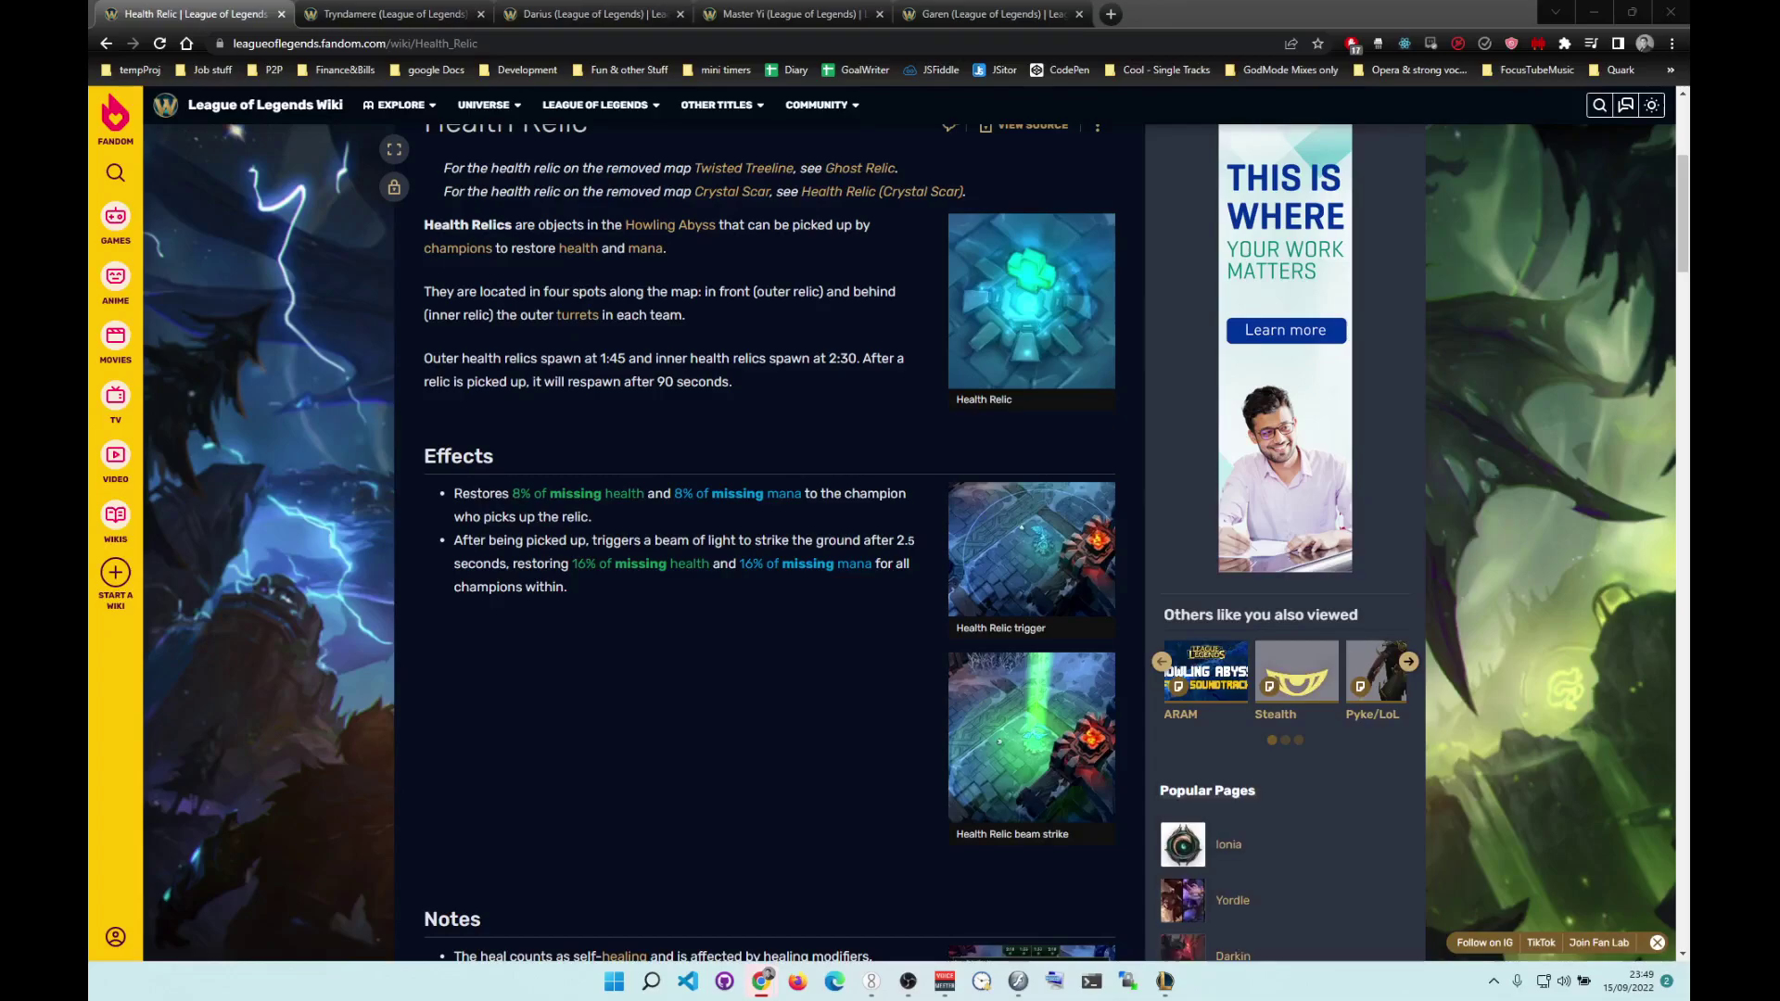
# Bring the "Trynda vs Trynda win conditions" document back into the browser window and look over both tables.
pyautogui.hotkey('ctrl', 'shift', 't')
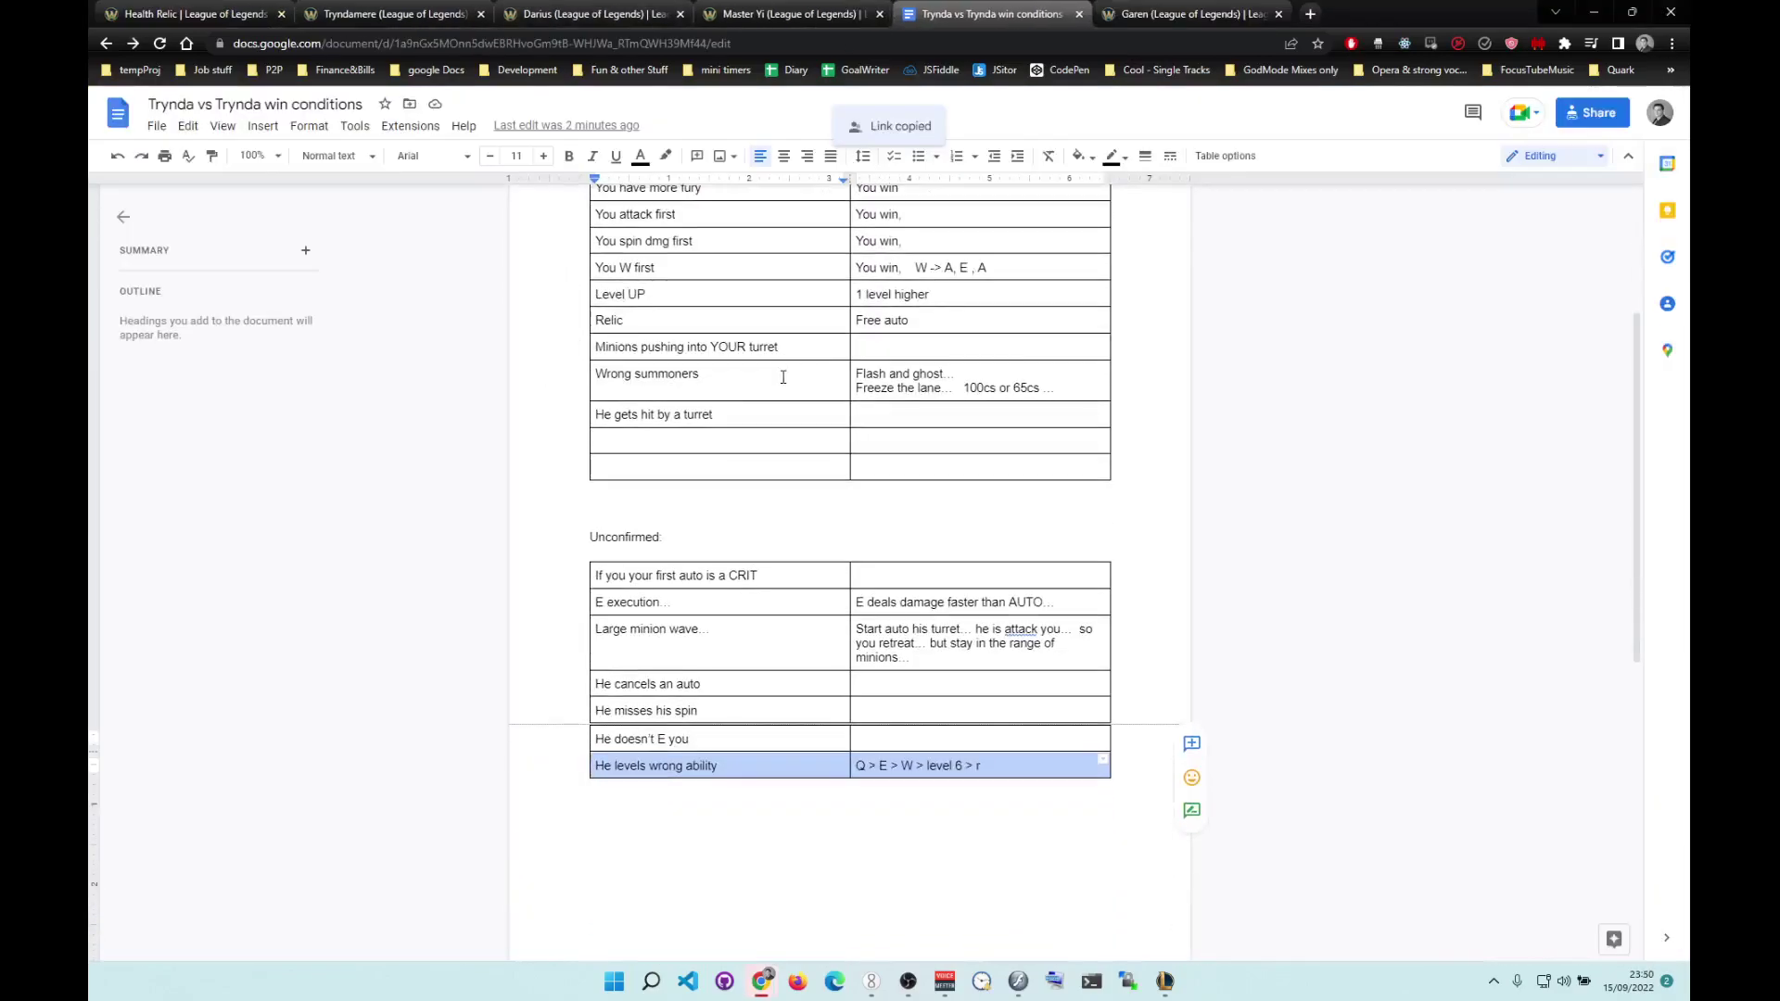
pyautogui.scroll(4, 783, 377)
pyautogui.scroll(-2, 759, 383)
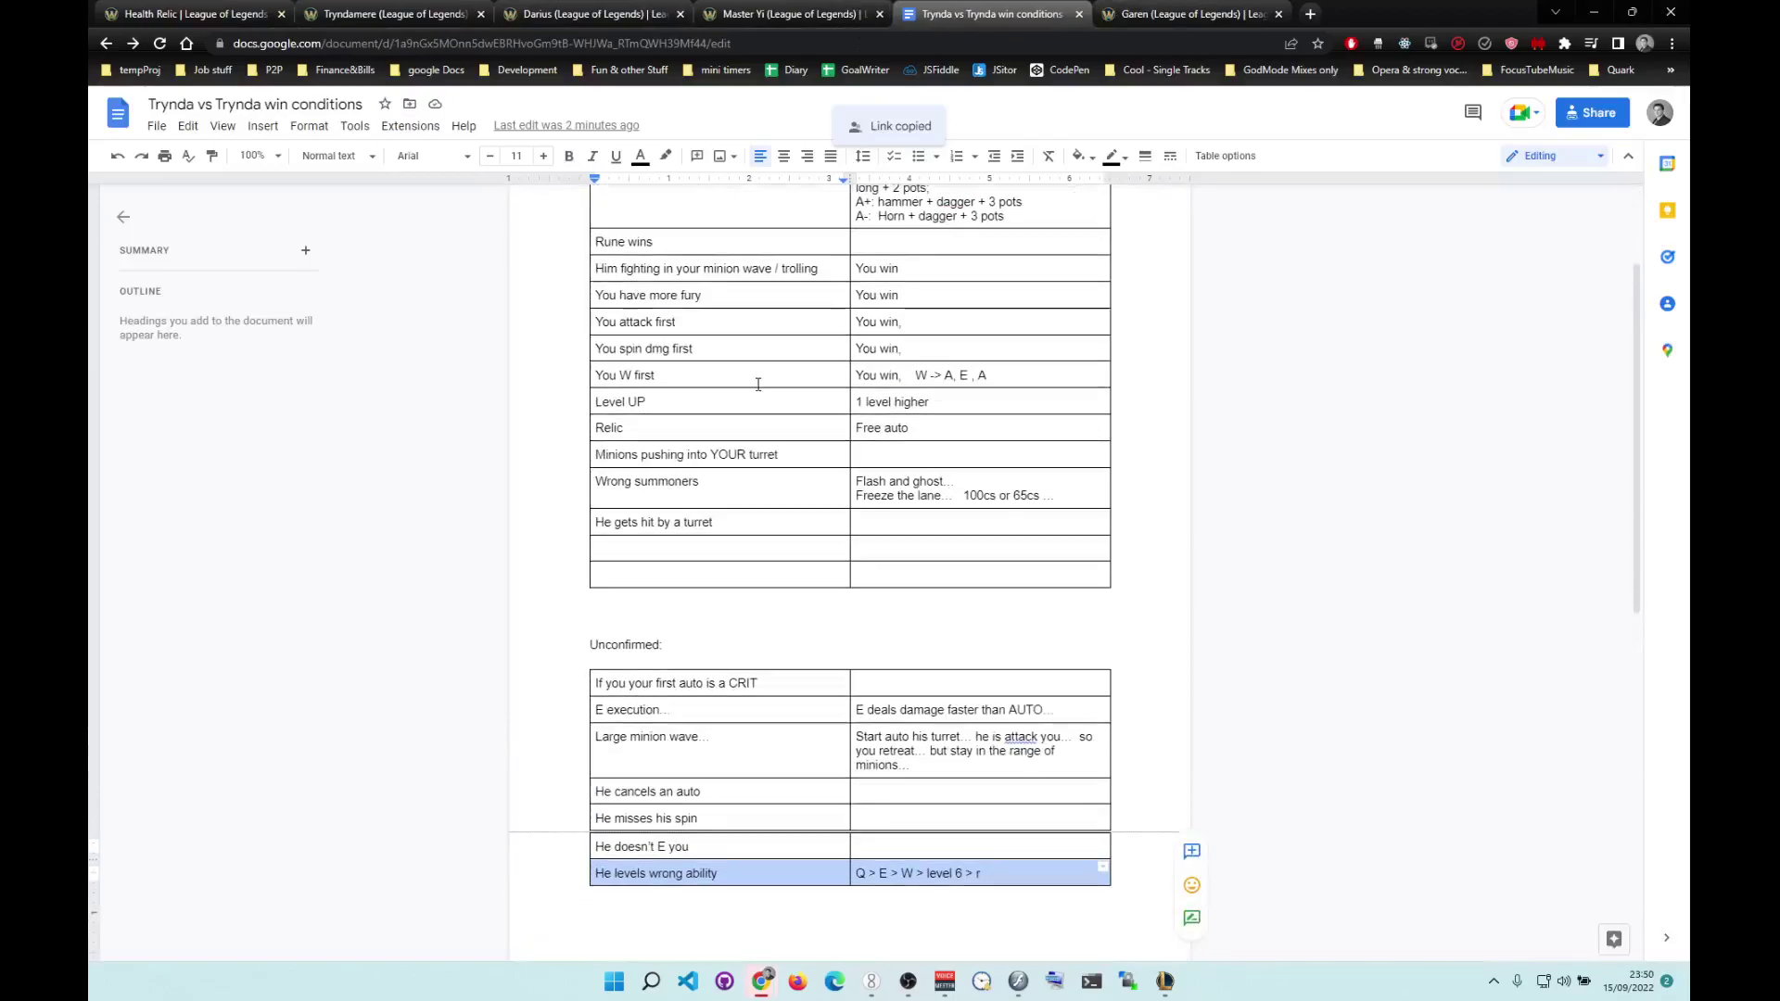
pyautogui.scroll(2, 759, 383)
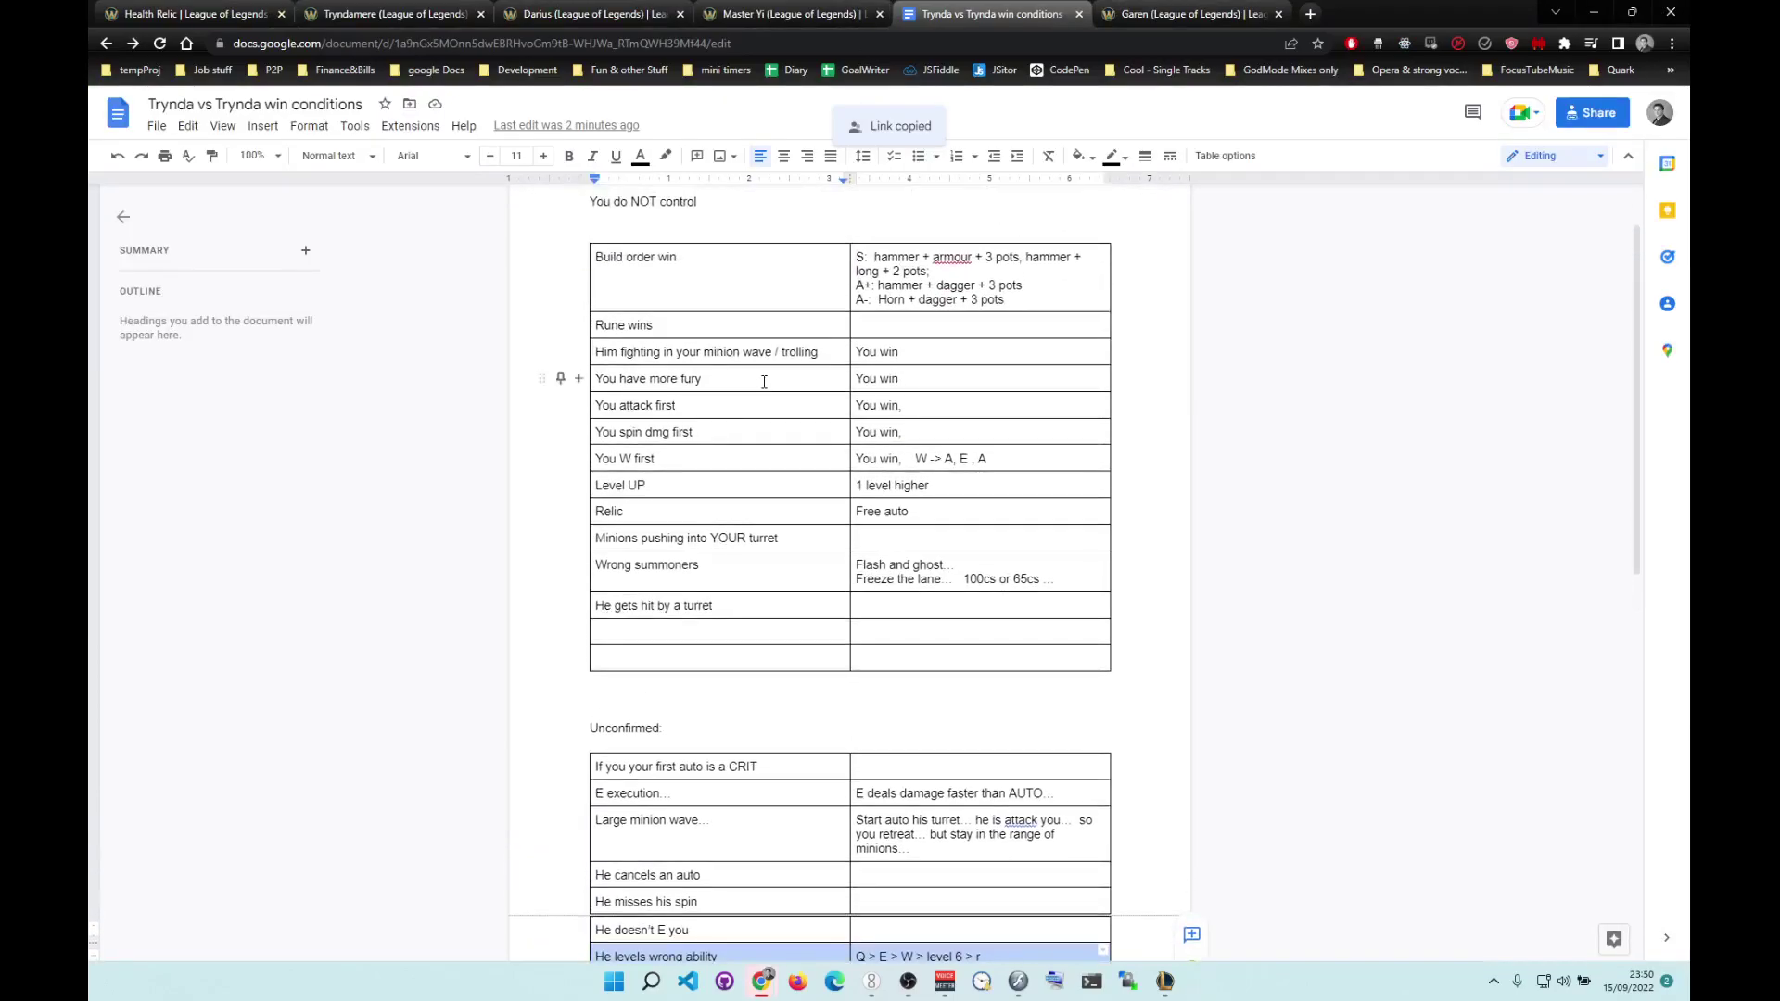